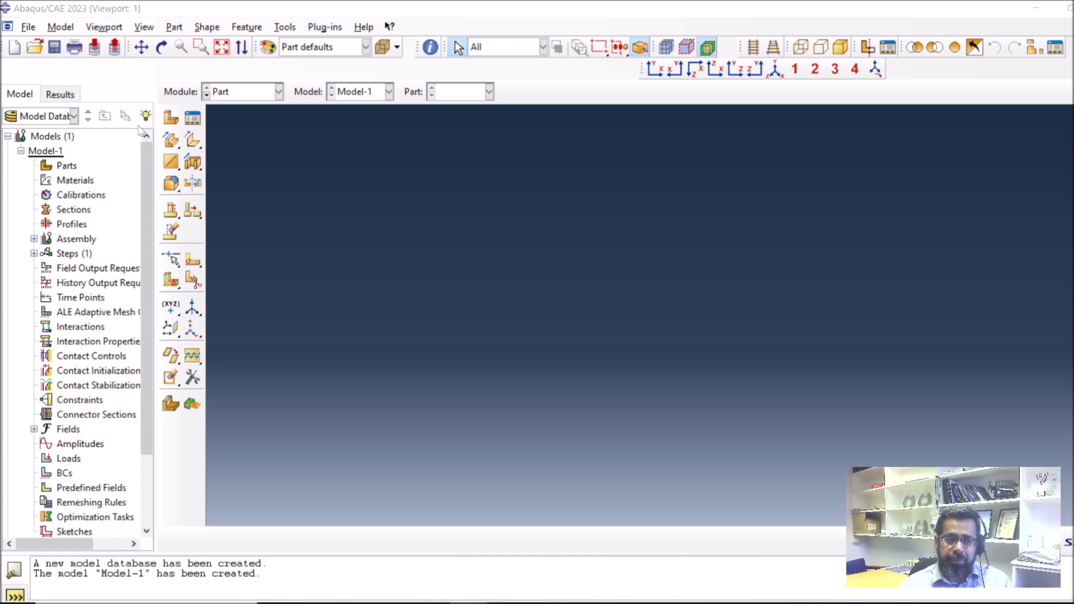
Step: Create a 3D deformable part with a shell extrusion base feature and an approximate size of 200
{"action": "left_click", "coordinate": [172, 119]}
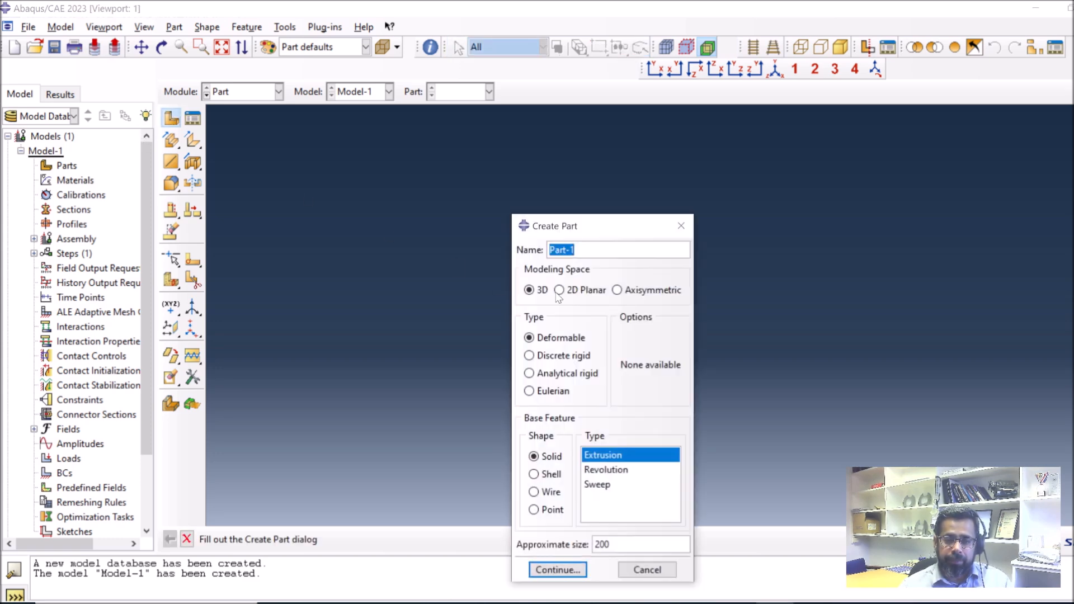
{"action": "left_click", "coordinate": [541, 290]}
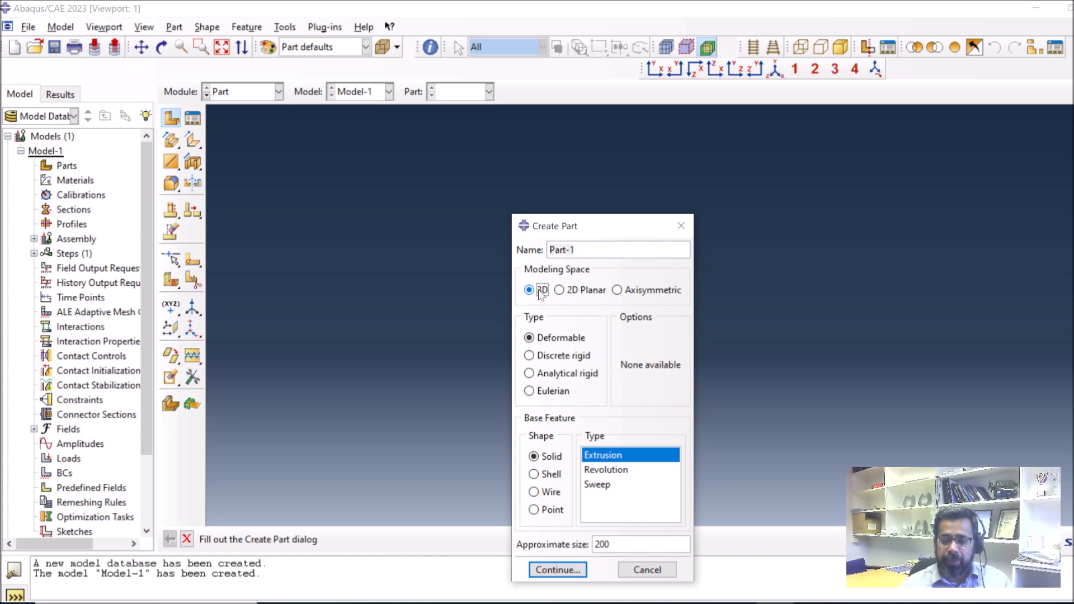
{"action": "left_click", "coordinate": [546, 477]}
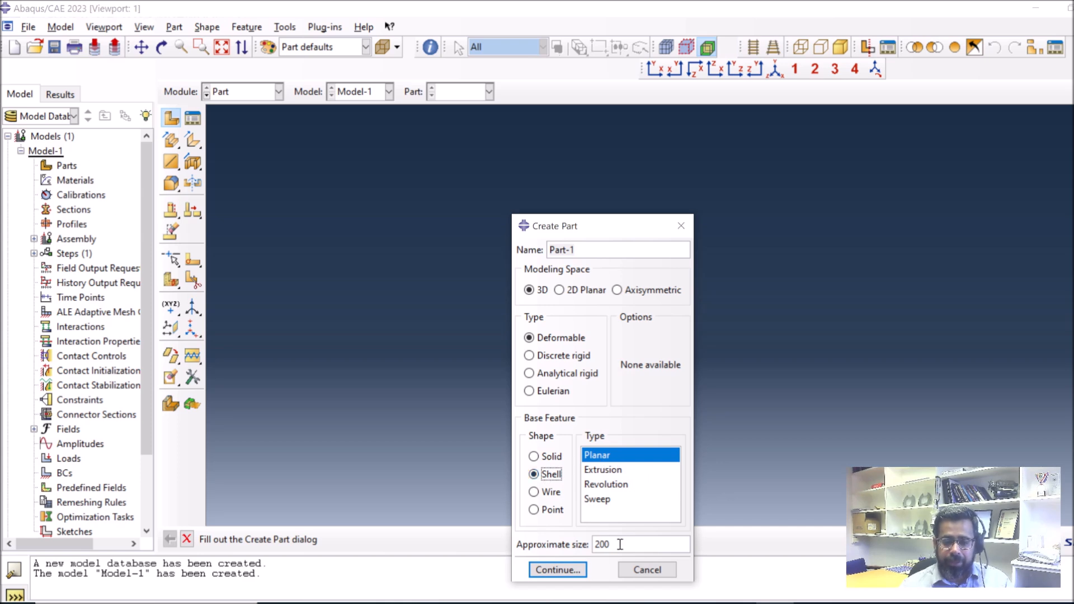
{"action": "left_click", "coordinate": [601, 471]}
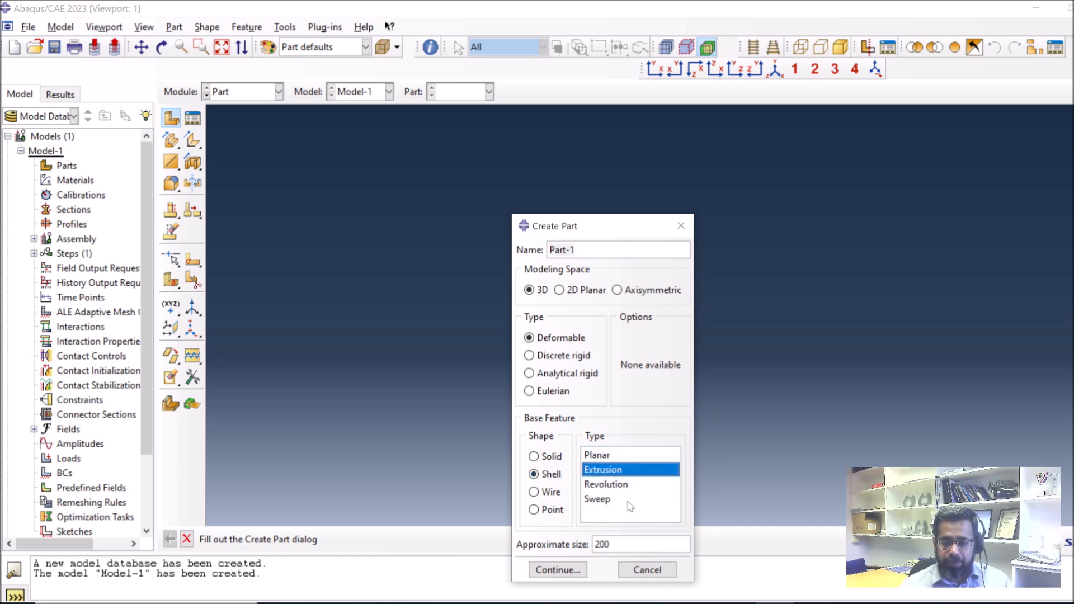
{"action": "left_click", "coordinate": [564, 570]}
Step: Sketch a circle centred on the origin with its perimeter point at 500,0
{"action": "left_click", "coordinate": [170, 141]}
{"action": "left_click", "coordinate": [664, 317]}
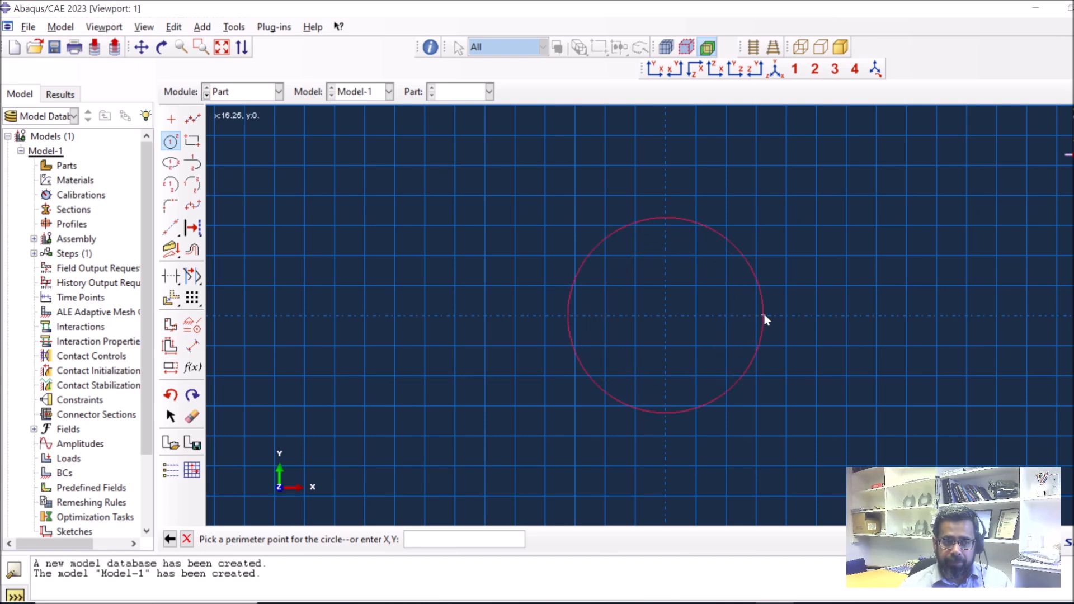
{"action": "type", "text": "500,0"}
{"action": "key", "text": "Return"}
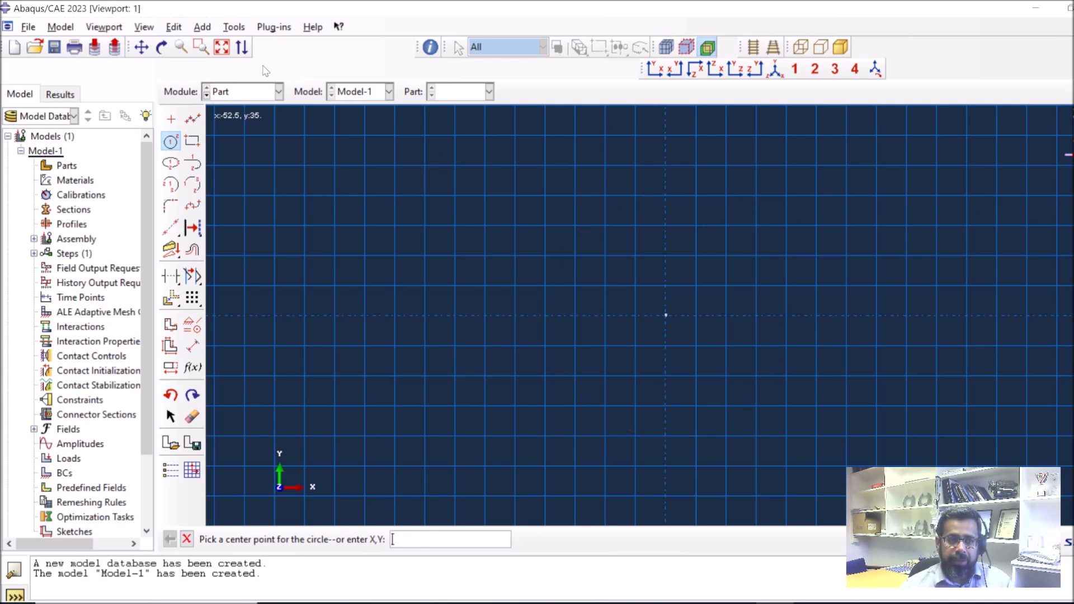
{"action": "left_click", "coordinate": [222, 47]}
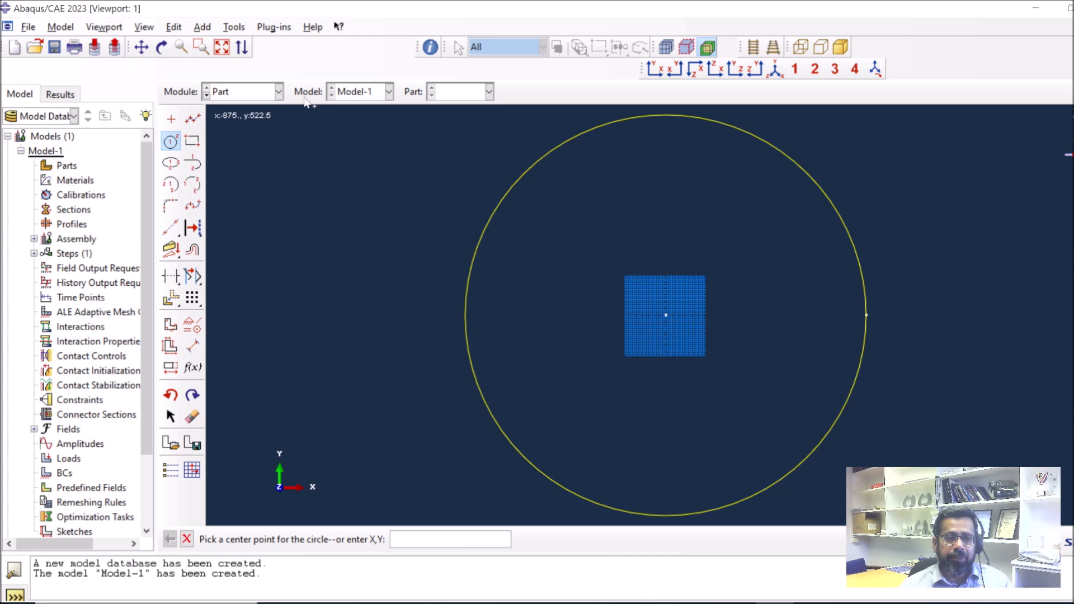
{"action": "left_click", "coordinate": [188, 540]}
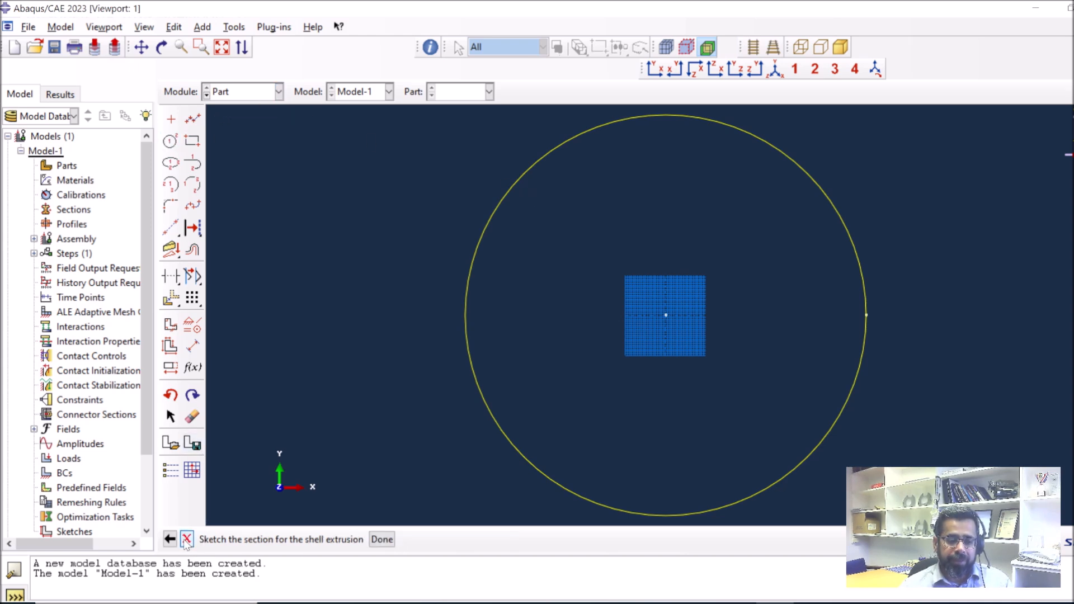
Step: Finish the section sketch and extrude the circular shell to a depth of 10000
{"action": "left_click", "coordinate": [380, 540]}
{"action": "type", "text": "1"}
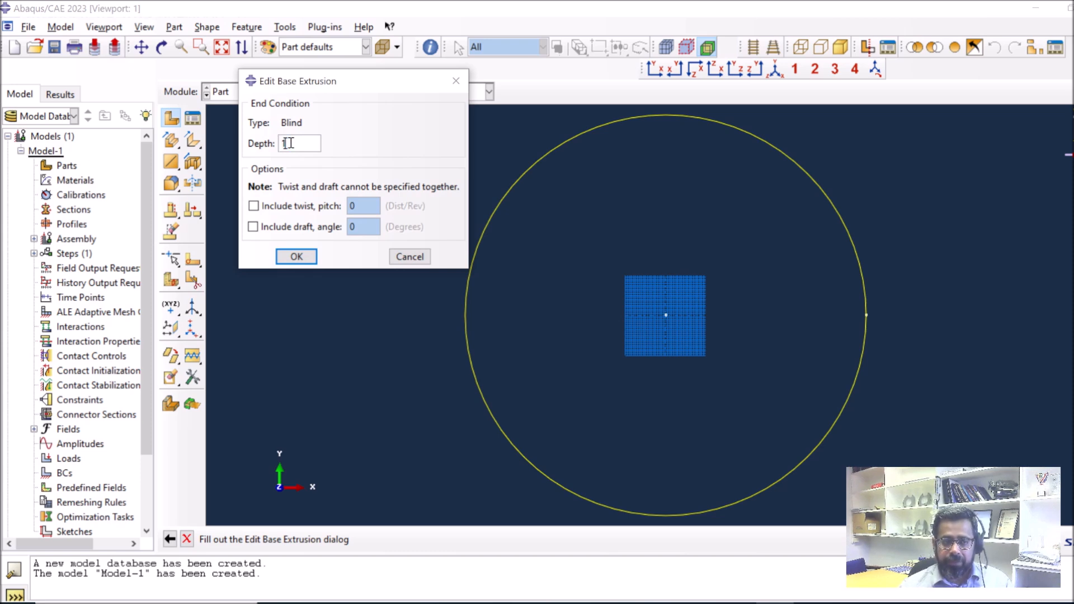
{"action": "type", "text": "0000"}
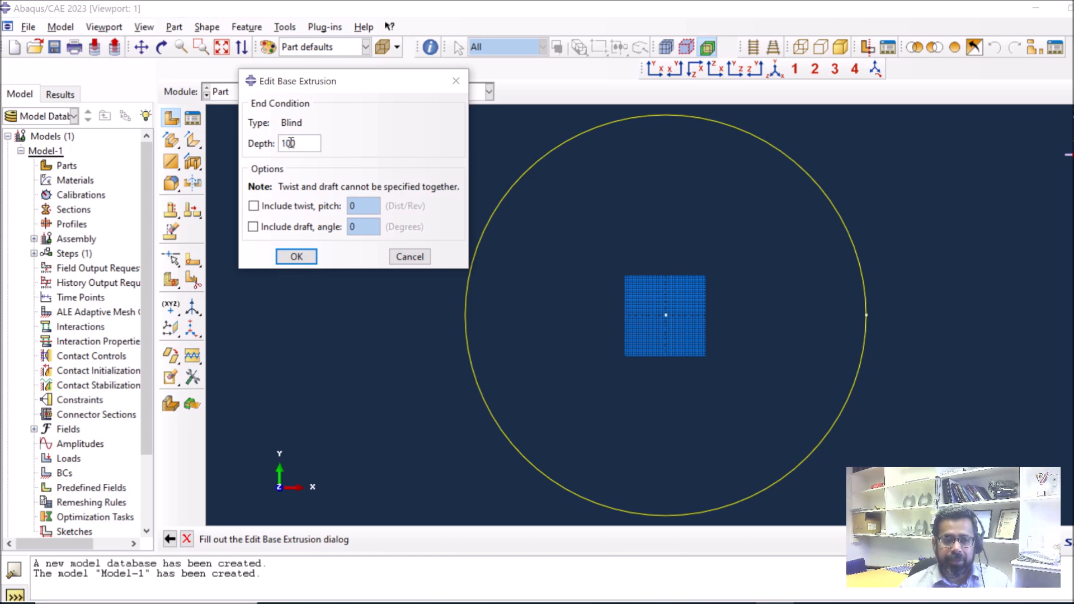
{"action": "left_click", "coordinate": [305, 256]}
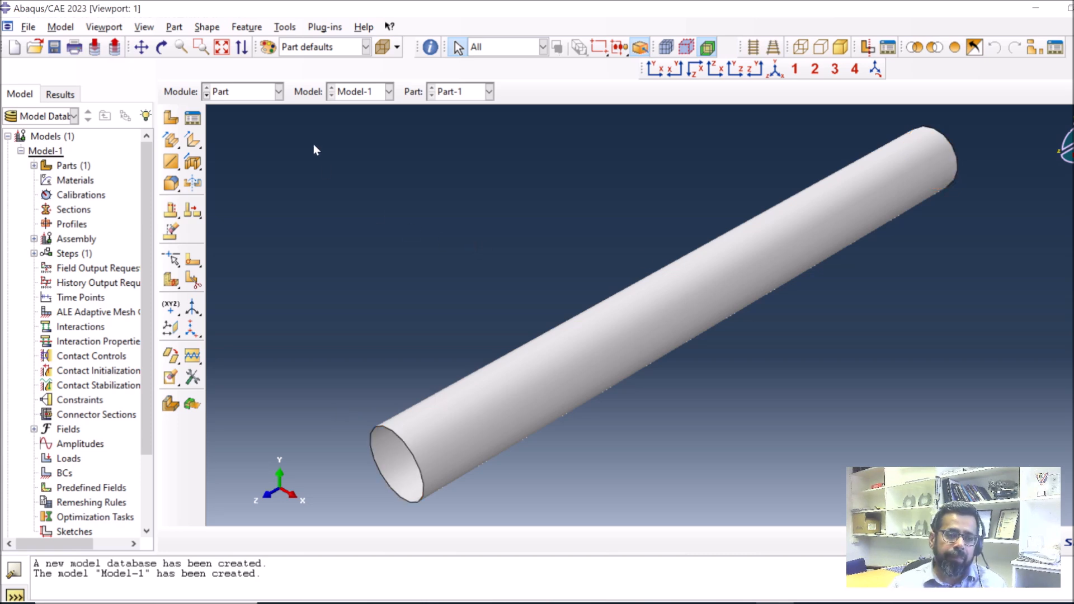
Step: Create a new material in the Property module with a uniform mass density of 7.85e-9
{"action": "left_click", "coordinate": [267, 93]}
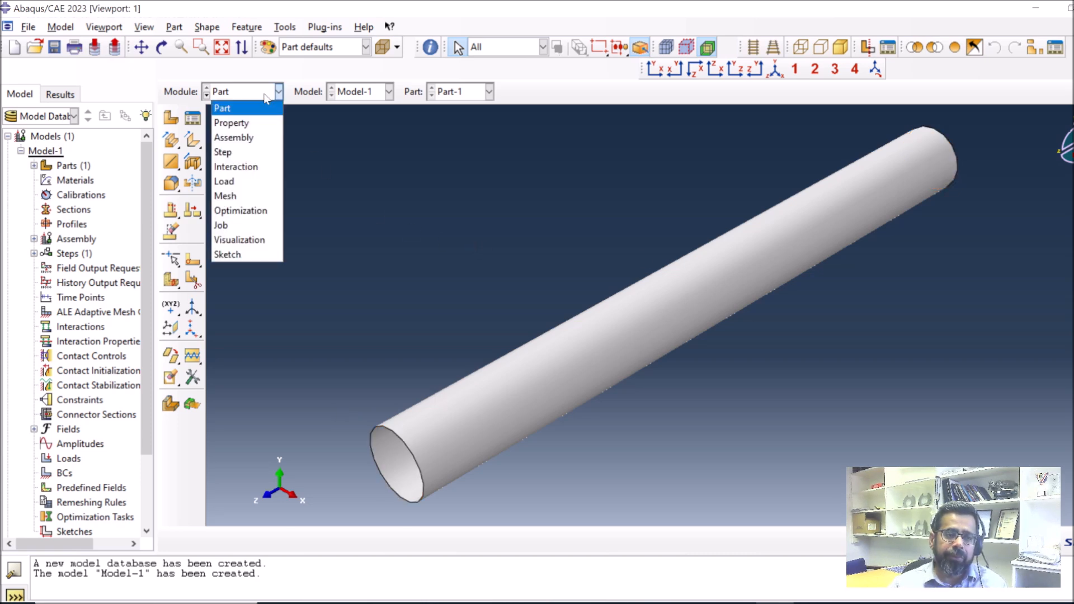
{"action": "left_click", "coordinate": [251, 125]}
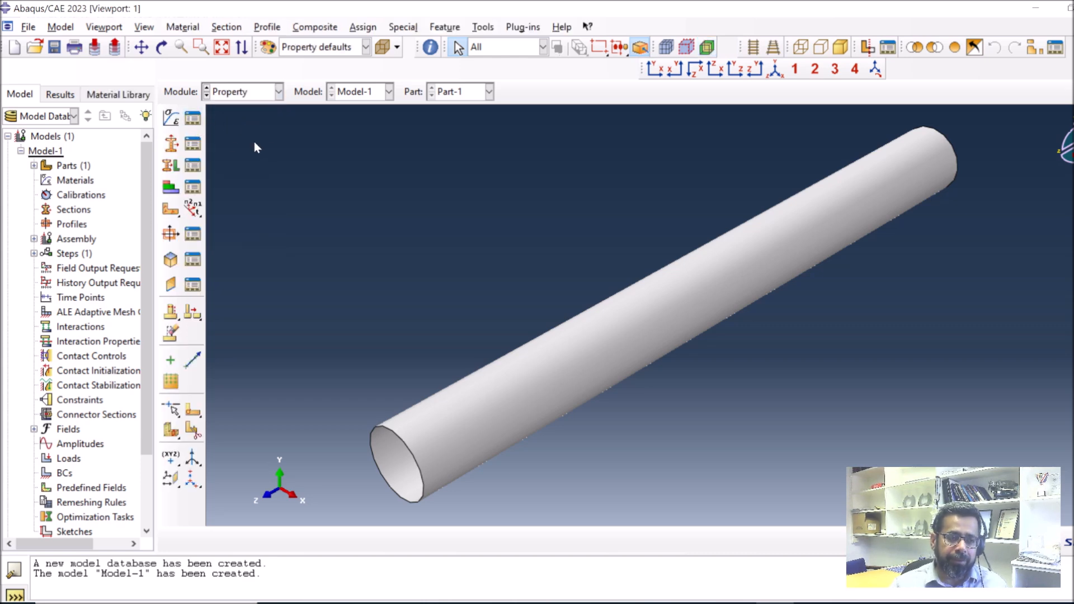
{"action": "left_click", "coordinate": [172, 118]}
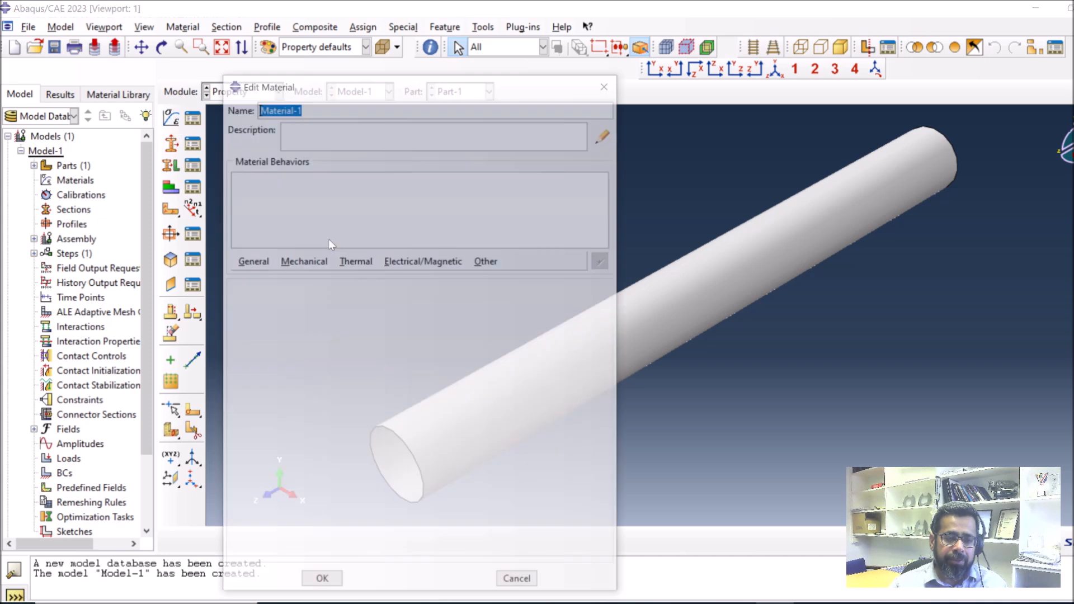
{"action": "left_click", "coordinate": [254, 262]}
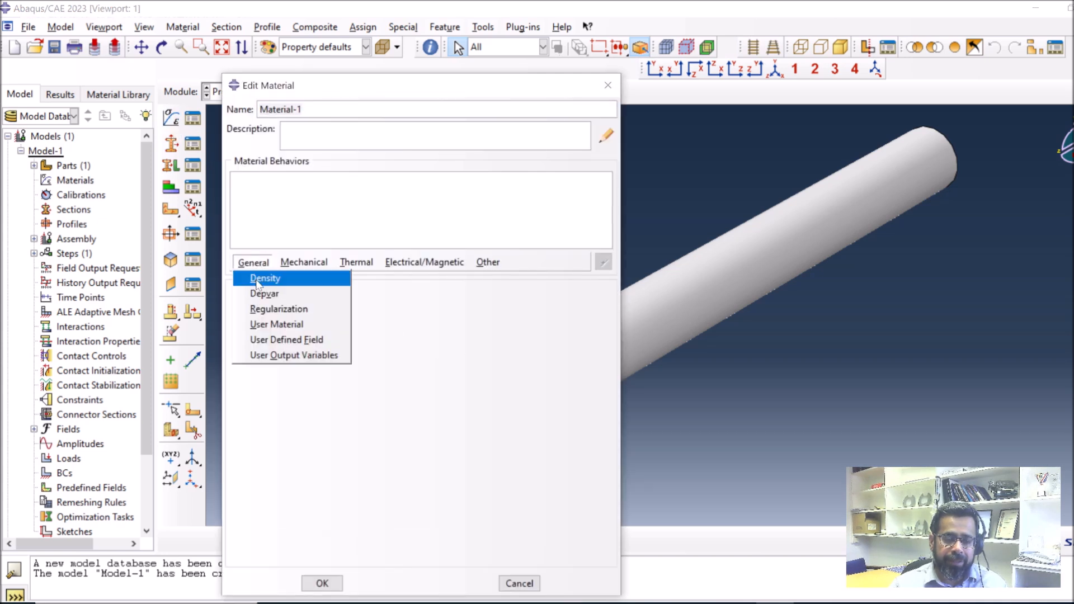
{"action": "left_click", "coordinate": [257, 279]}
{"action": "left_click", "coordinate": [297, 415]}
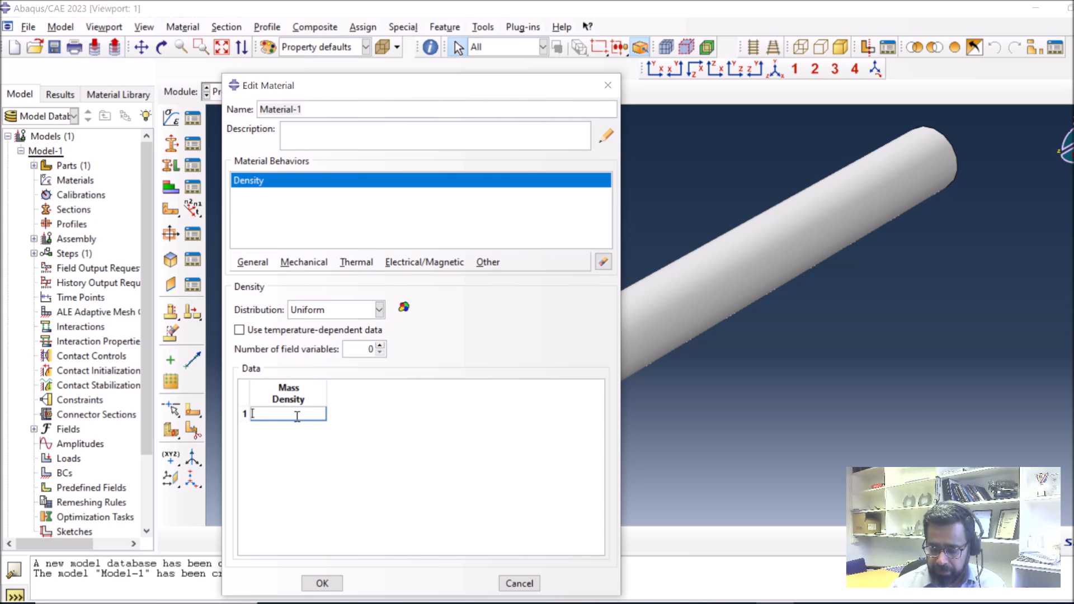
{"action": "type", "text": "7"}
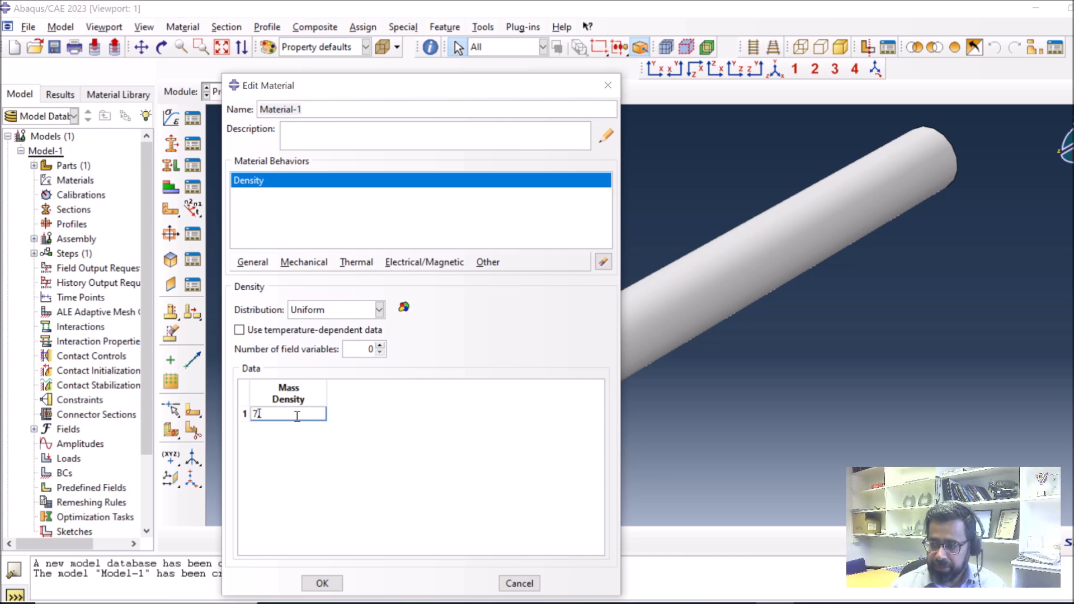
{"action": "type", "text": "85"}
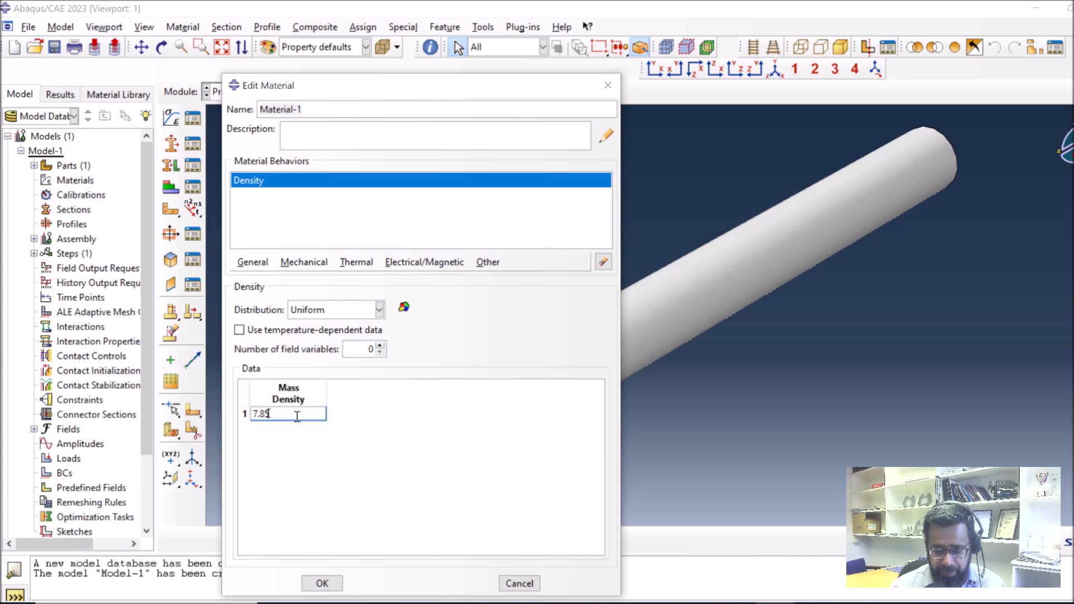
{"action": "type", "text": "e-9"}
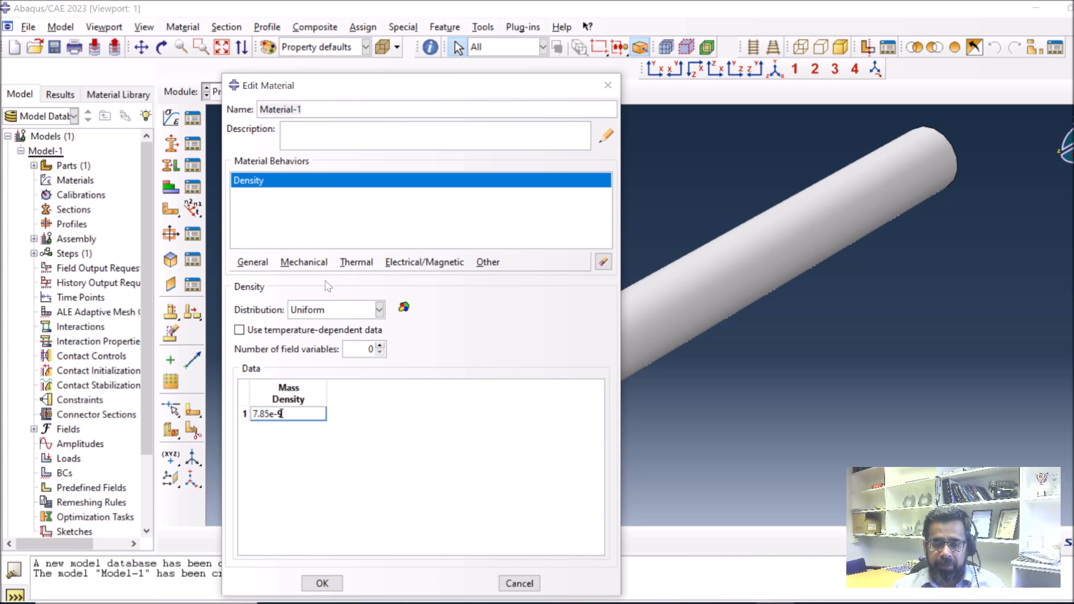
Step: Add isotropic elastic behaviour to the material with Young's modulus 210000000 and Poisson's ratio 0.3
{"action": "left_click", "coordinate": [304, 262]}
{"action": "mouse_move", "coordinate": [321, 283]}
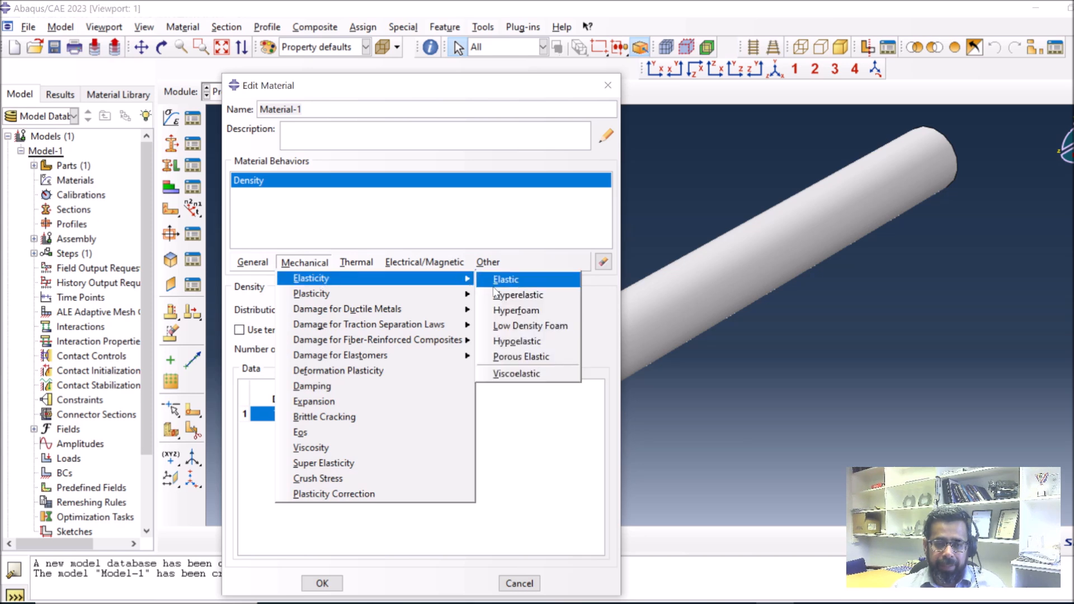
{"action": "left_click", "coordinate": [506, 283]}
{"action": "left_click", "coordinate": [286, 473]}
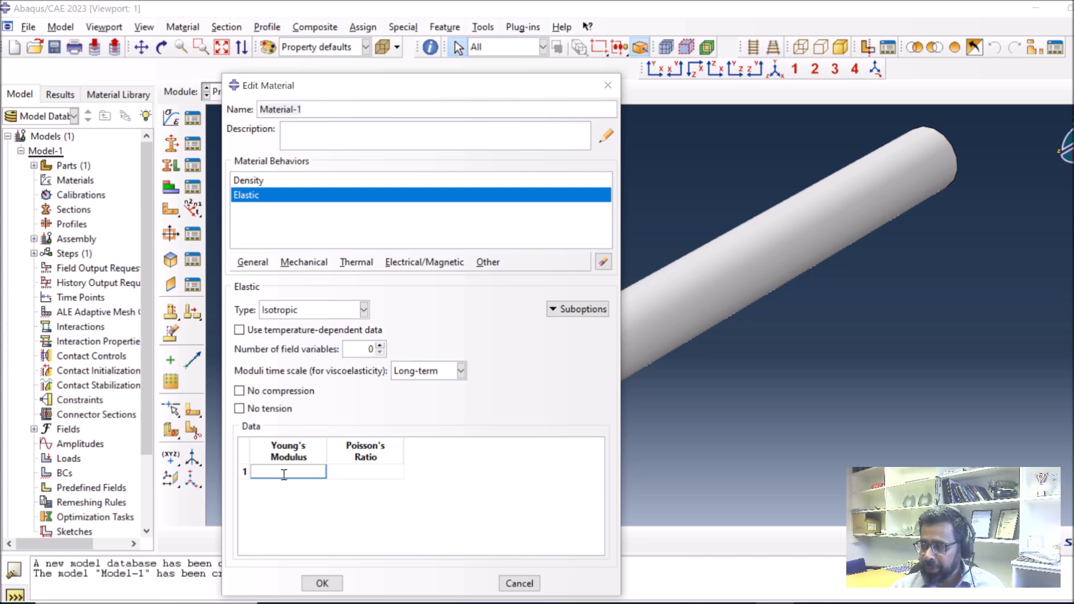
{"action": "type", "text": "210"}
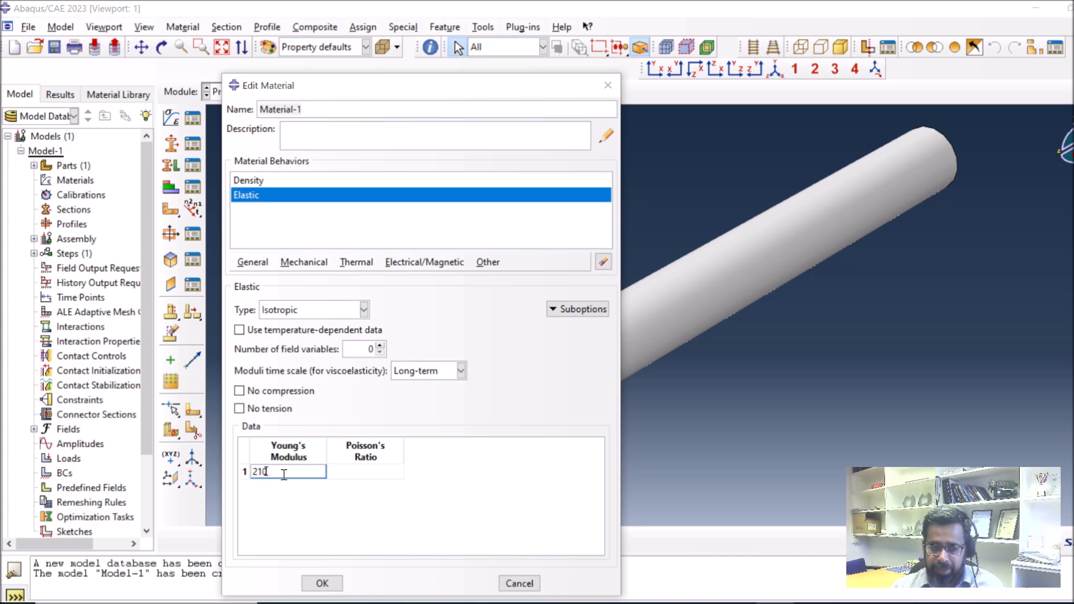
{"action": "type", "text": "00000"}
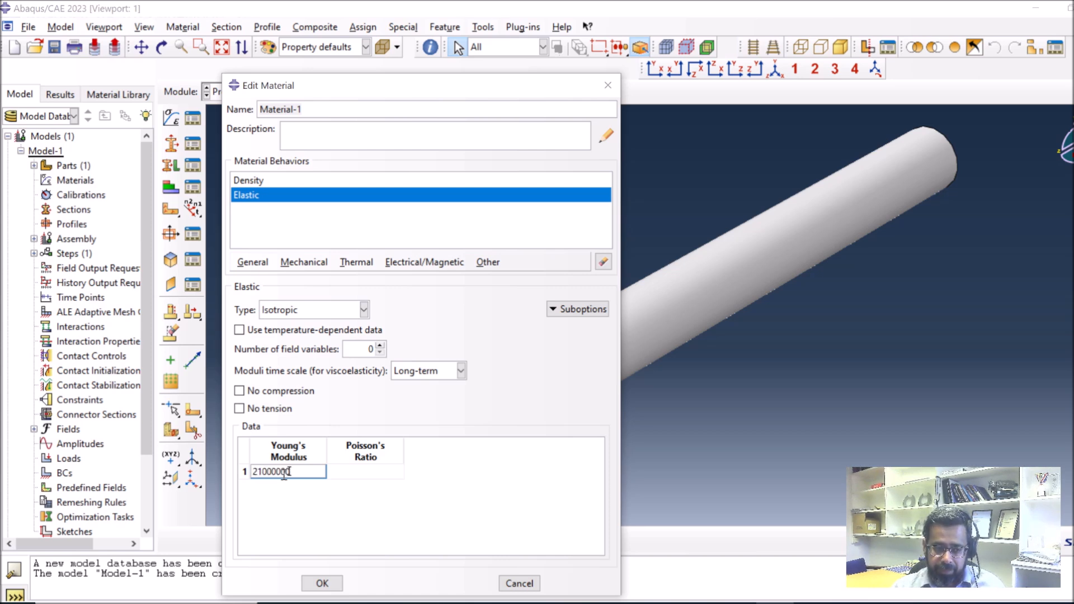
{"action": "type", "text": "0"}
{"action": "left_click", "coordinate": [363, 472]}
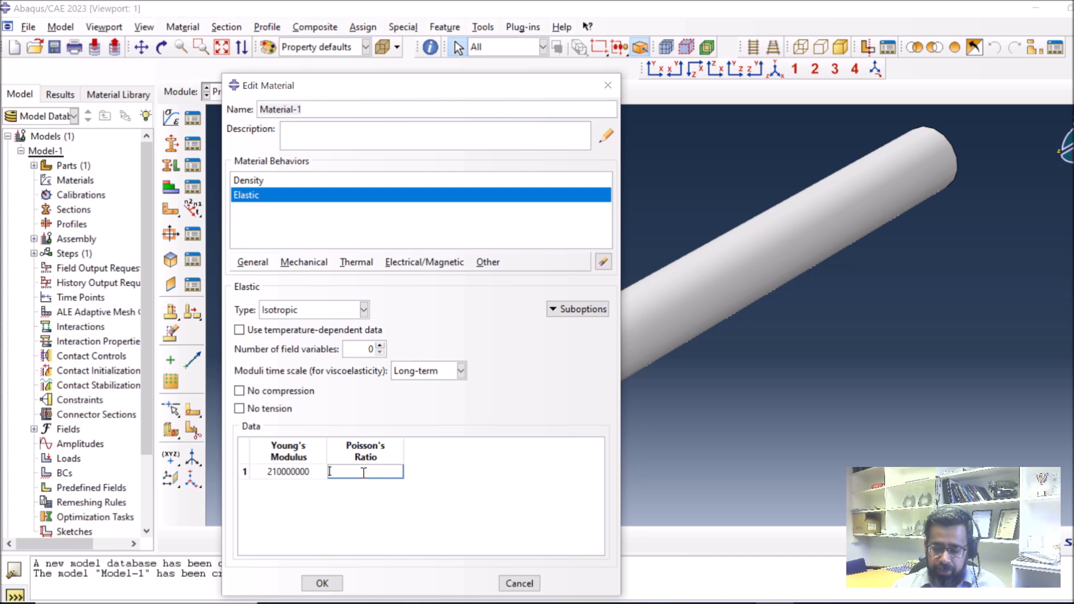
{"action": "type", "text": "0.3"}
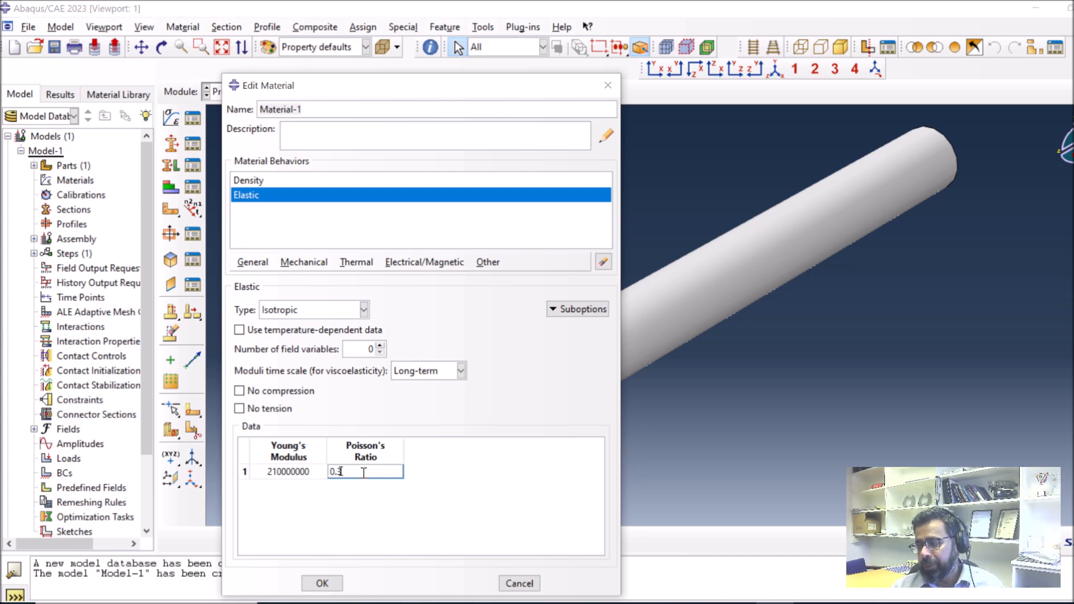
{"action": "key", "text": "Return"}
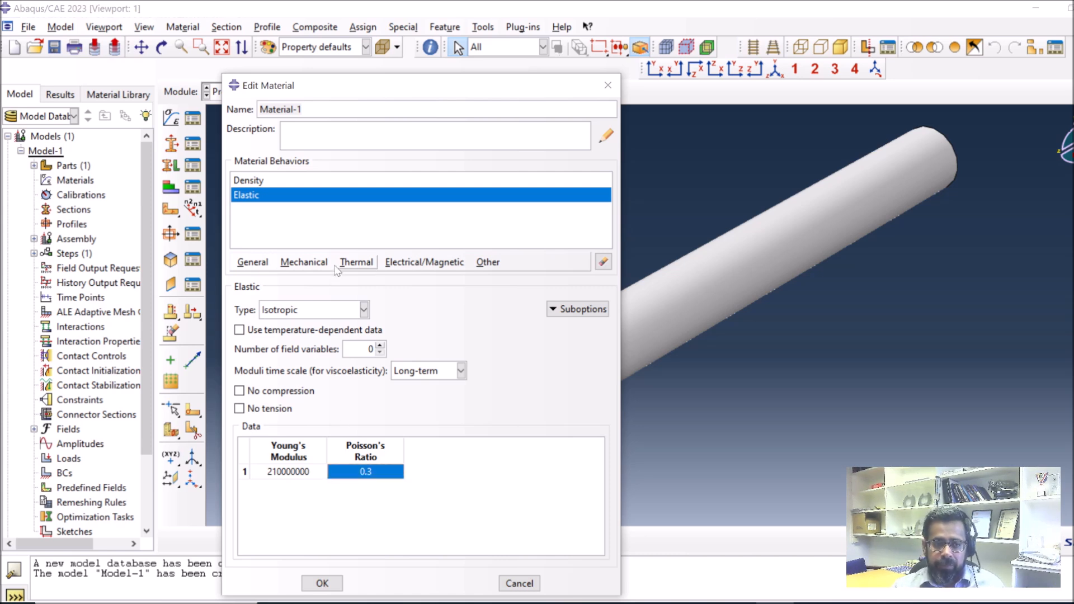
Step: Add plastic behaviour to the material, keeping isotropic hardening
{"action": "left_click", "coordinate": [305, 263]}
{"action": "mouse_move", "coordinate": [322, 302]}
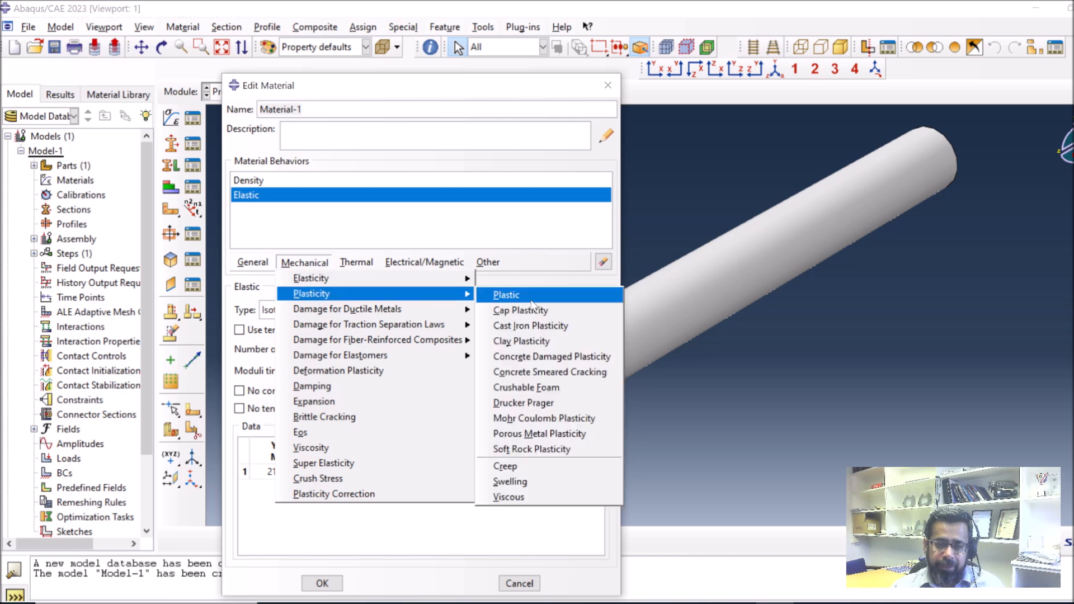
{"action": "left_click", "coordinate": [532, 299]}
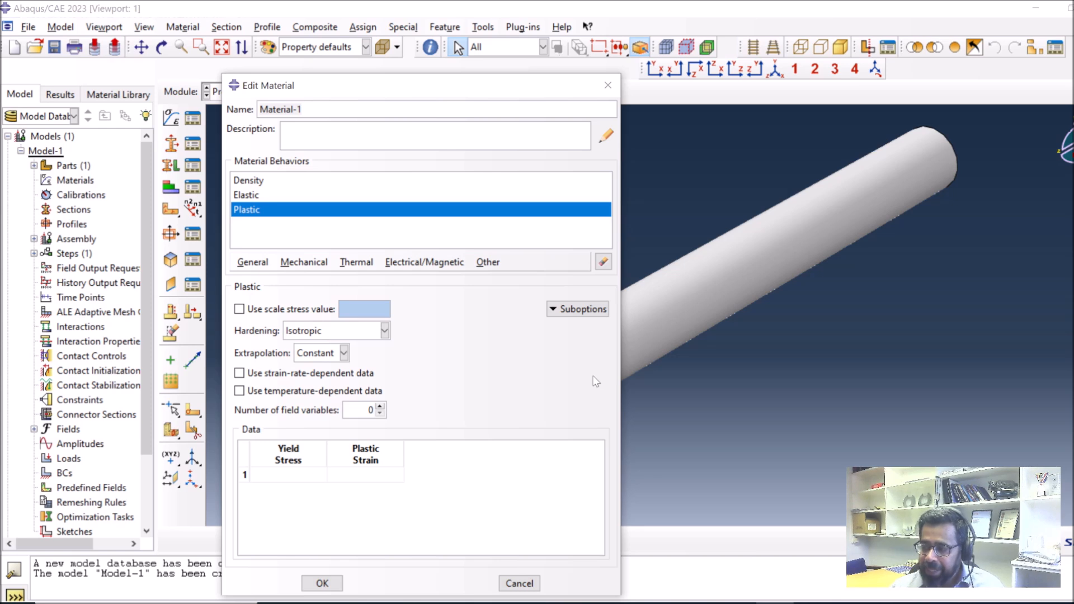
{"action": "left_click", "coordinate": [299, 337]}
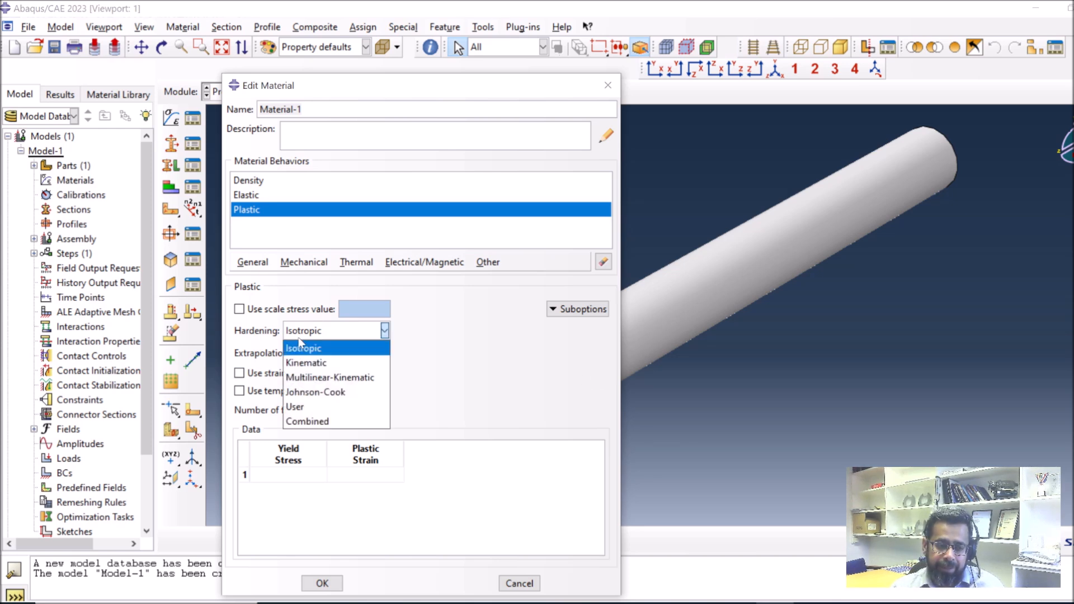
{"action": "left_click", "coordinate": [466, 370]}
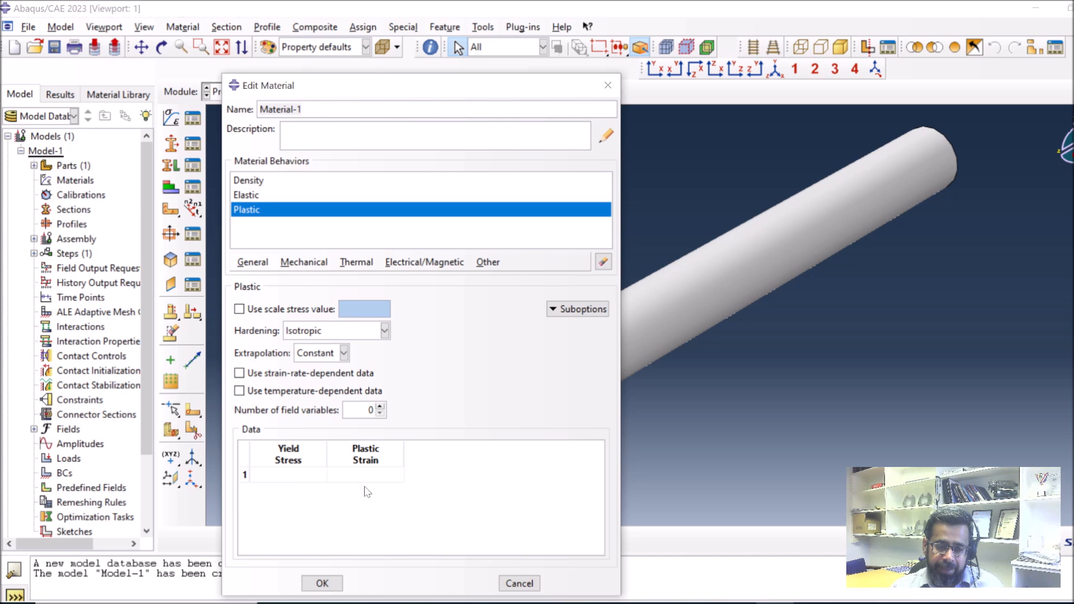
Step: Fill the plastic data table with yield stress 350 at plastic strain 0 and yield stress 400 at plastic strain 0.5
{"action": "left_click", "coordinate": [289, 475]}
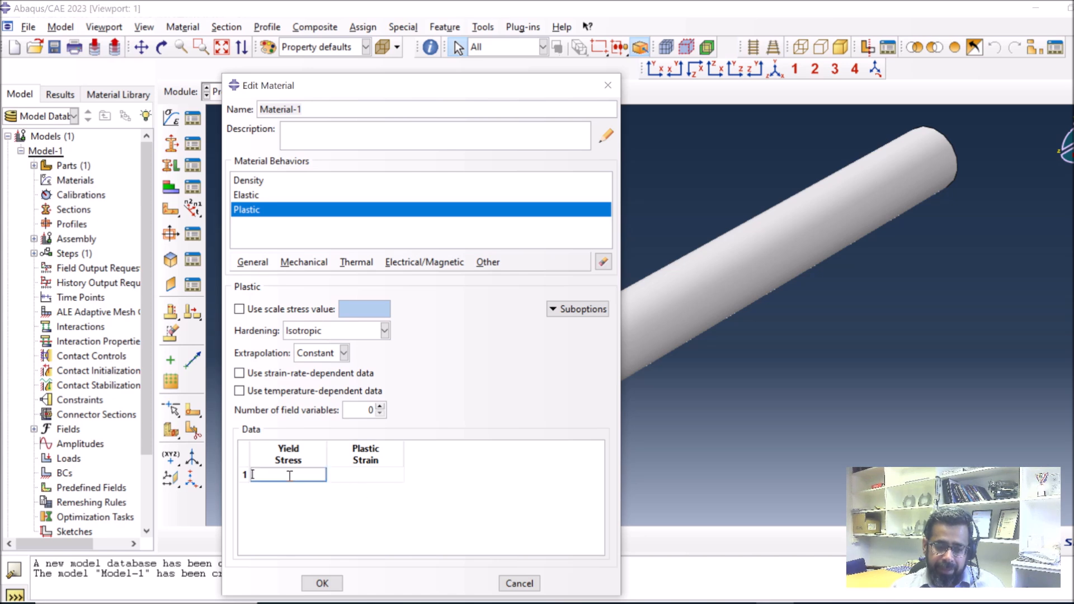
{"action": "type", "text": "350"}
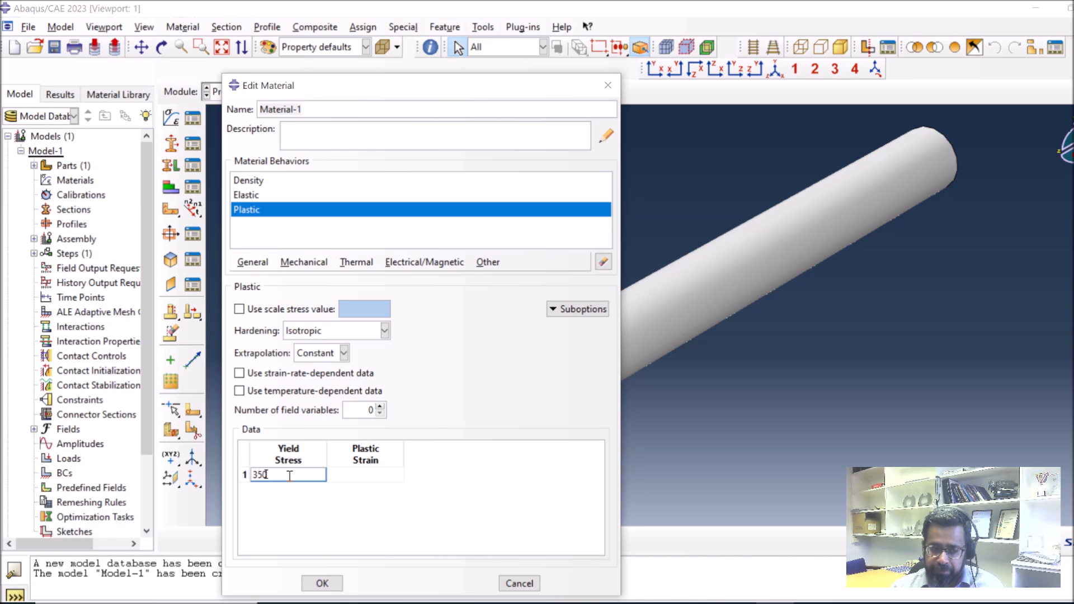
{"action": "key", "text": "Tab"}
{"action": "type", "text": "0"}
{"action": "key", "text": "Tab"}
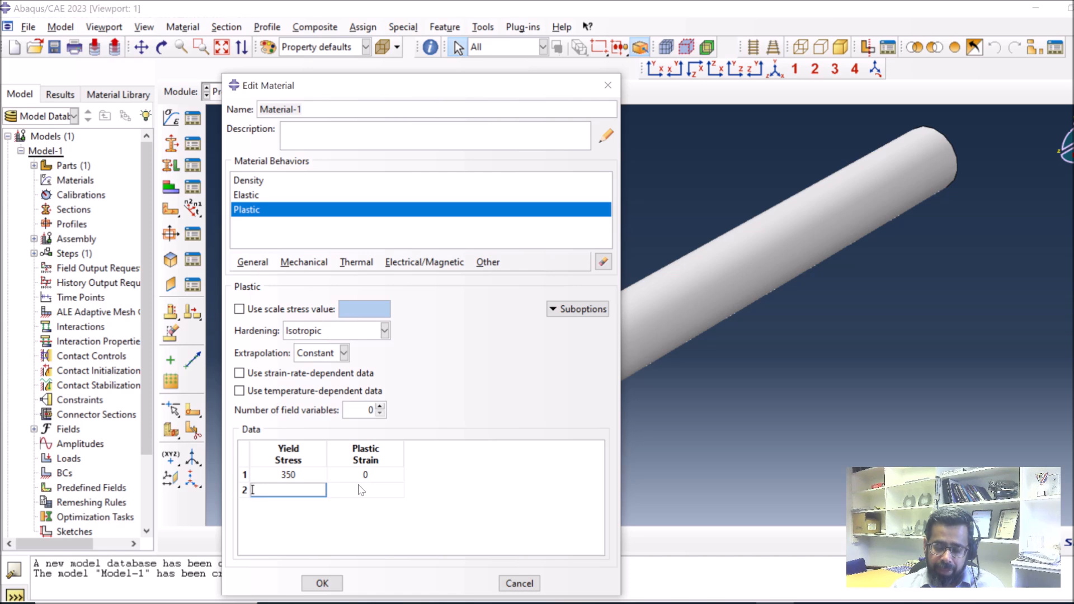
{"action": "type", "text": "400"}
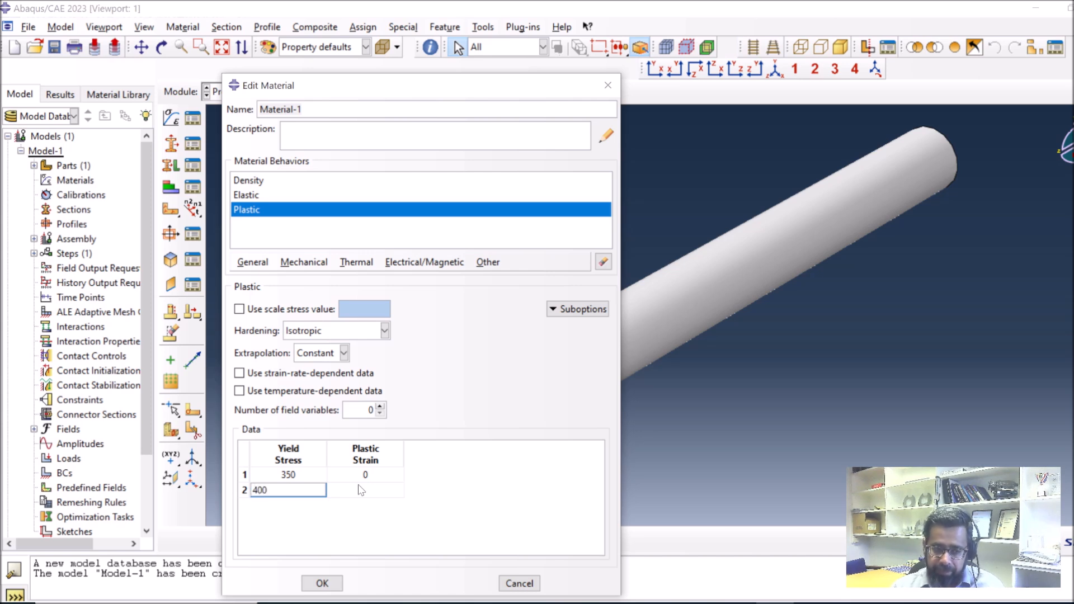
{"action": "left_click", "coordinate": [367, 491]}
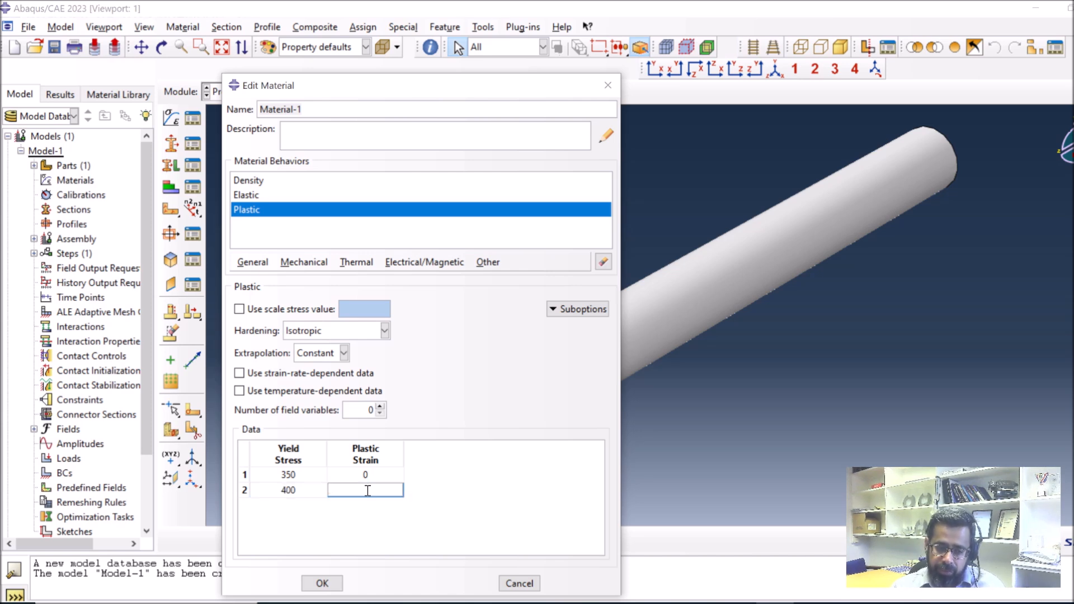
{"action": "type", "text": "0"}
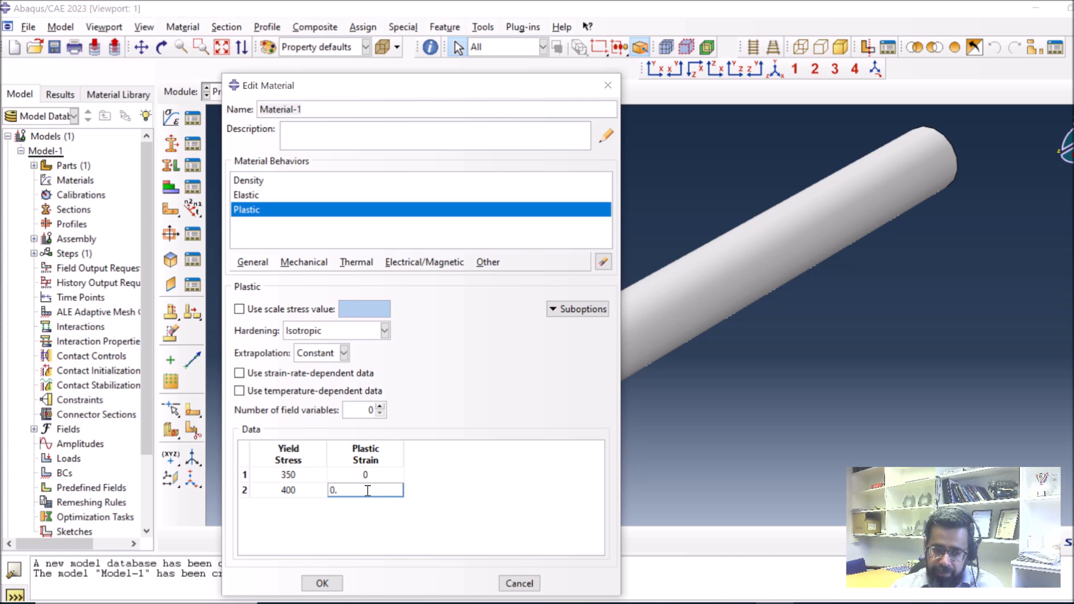
{"action": "type", "text": ".5"}
{"action": "key", "text": "Return"}
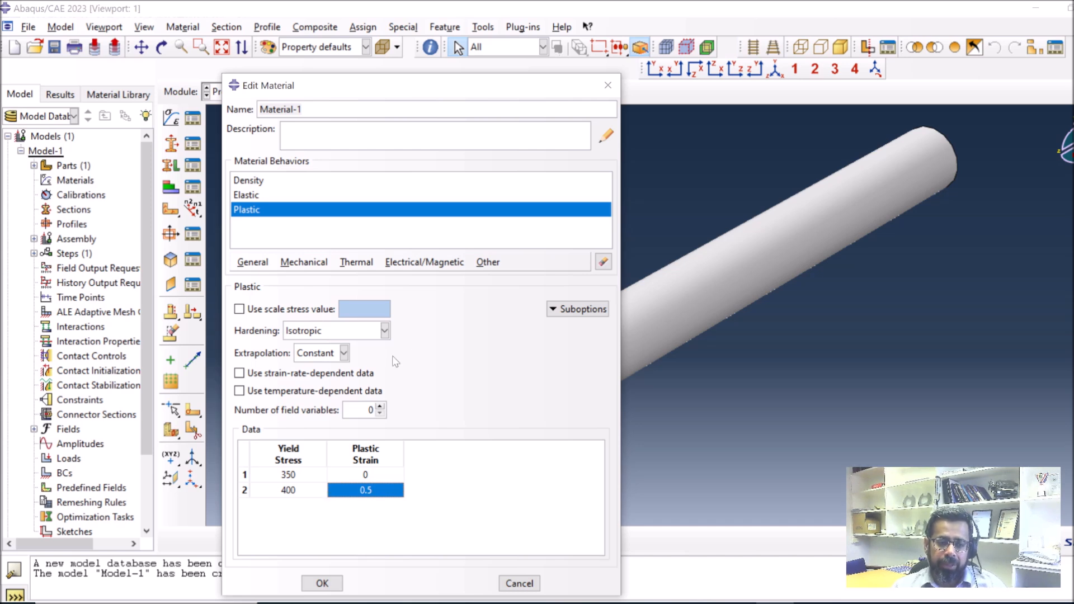
Step: Review the hardening options and the elastic and plastic data, keep isotropic hardening, and accept the material definition
{"action": "left_click", "coordinate": [385, 331]}
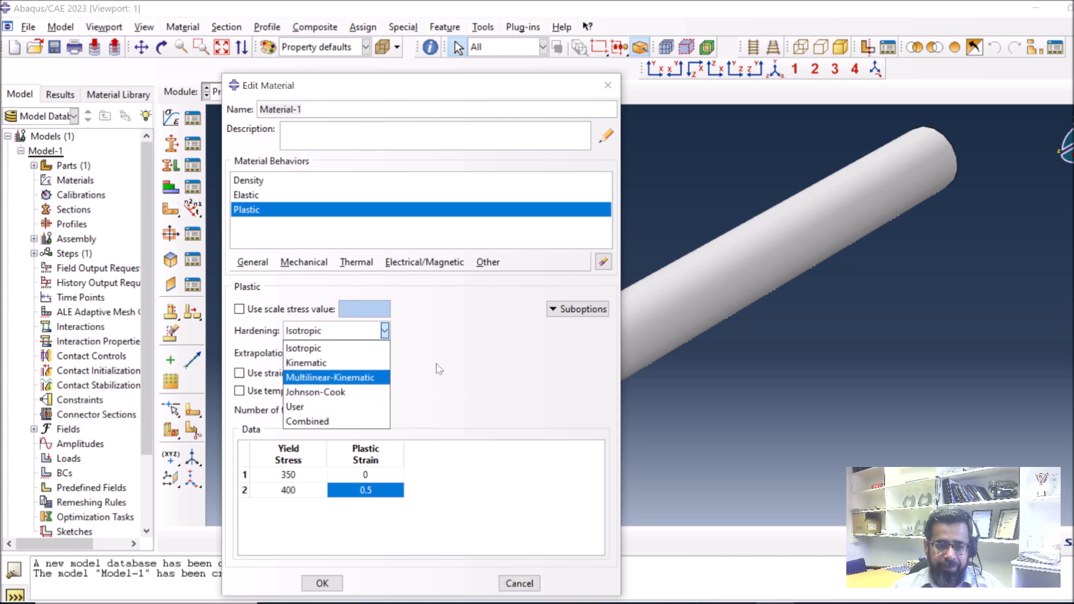
{"action": "left_click", "coordinate": [383, 538]}
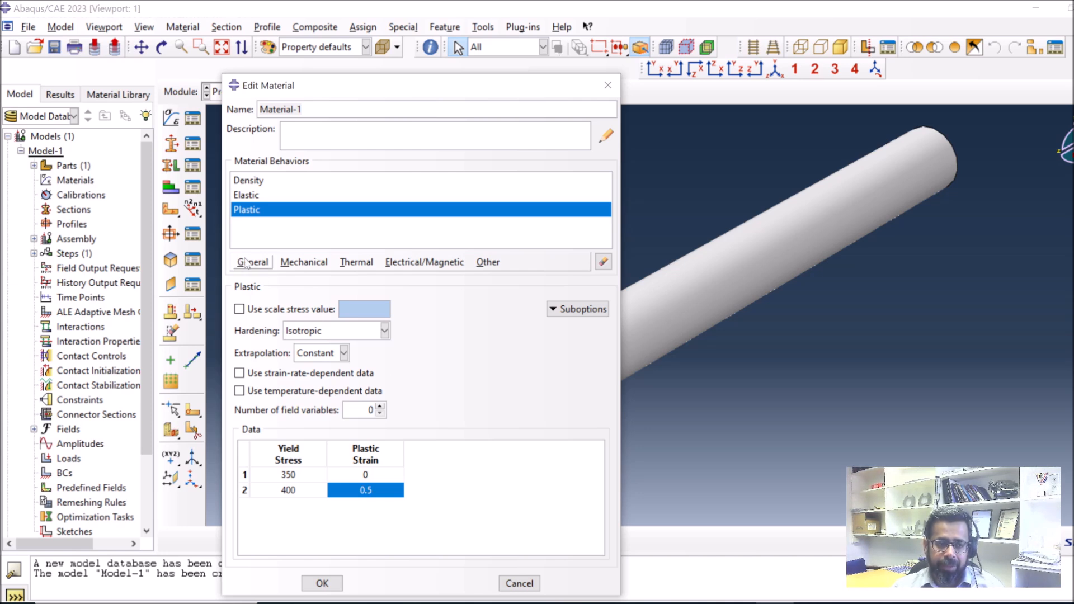
{"action": "left_click", "coordinate": [253, 196]}
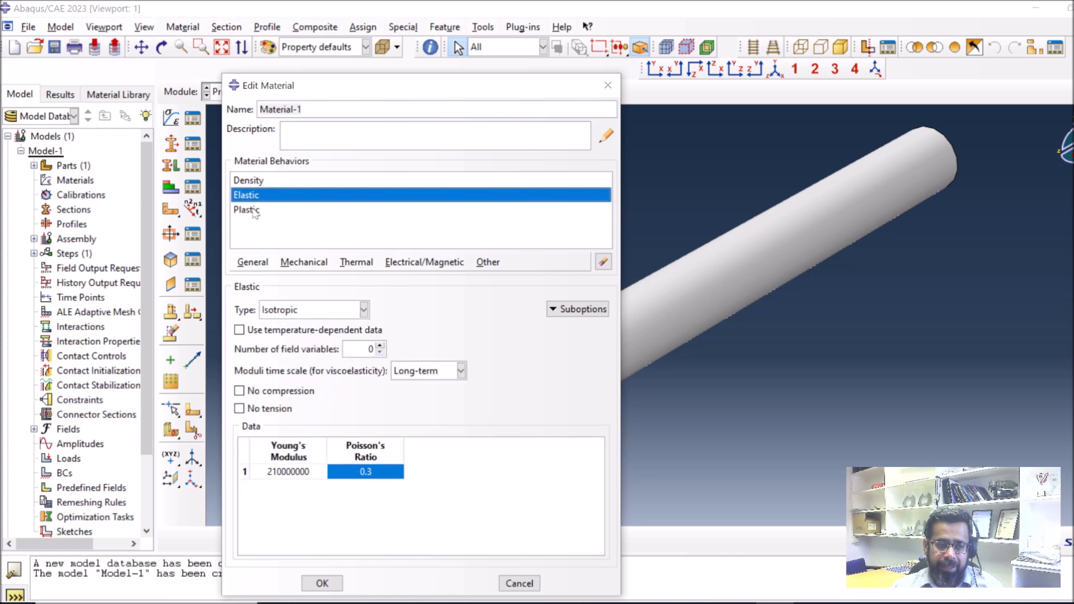
{"action": "left_click", "coordinate": [253, 210]}
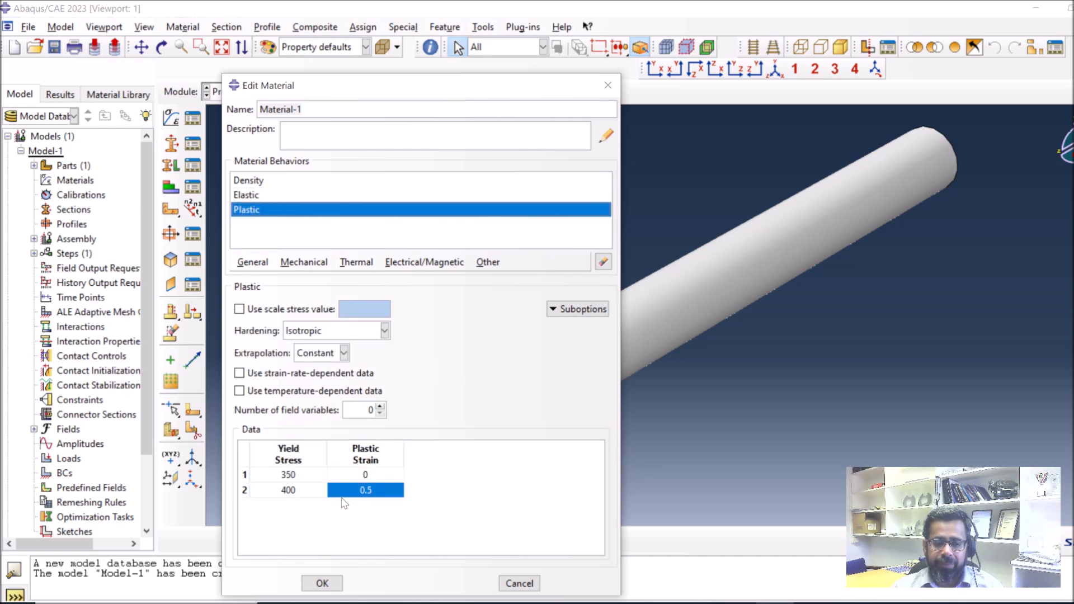
{"action": "left_click", "coordinate": [324, 583]}
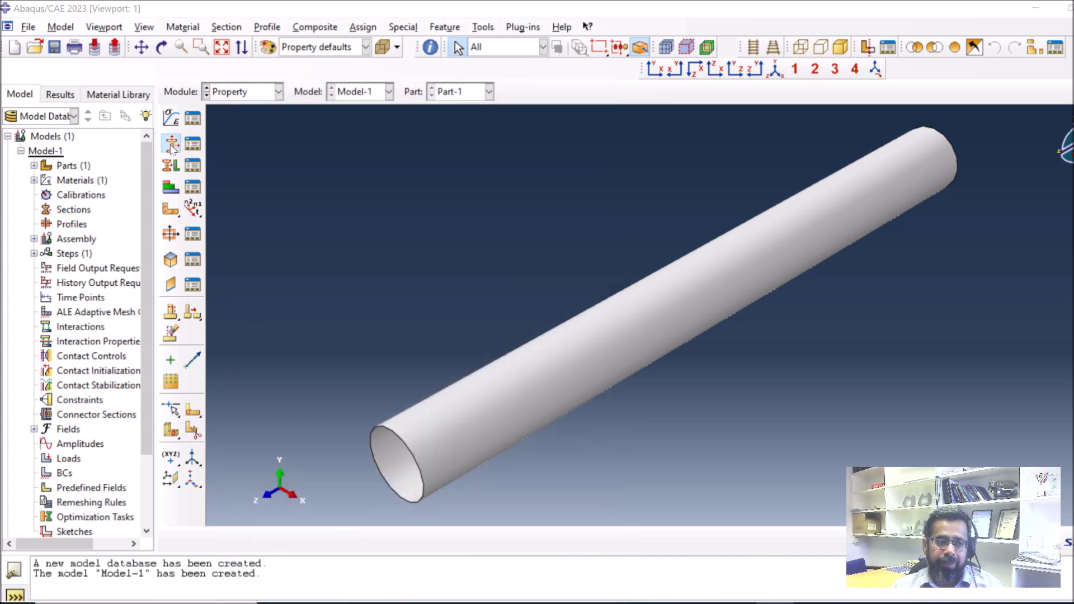
Step: Create a homogeneous shell section with a shell thickness of 30 using Material-1
{"action": "left_click", "coordinate": [172, 145]}
{"action": "left_click", "coordinate": [266, 240]}
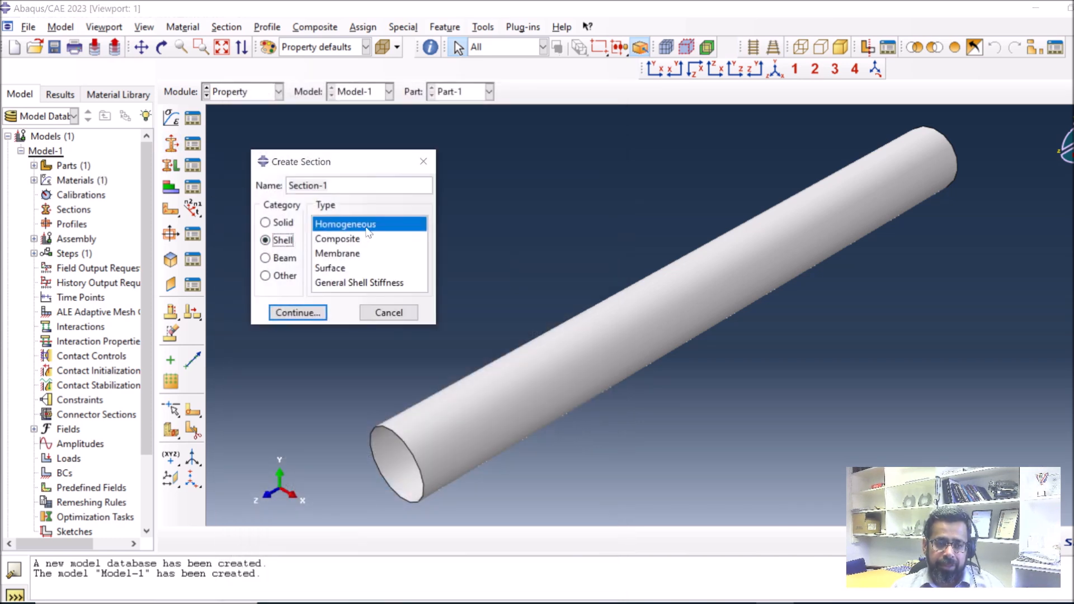
{"action": "left_click", "coordinate": [296, 312]}
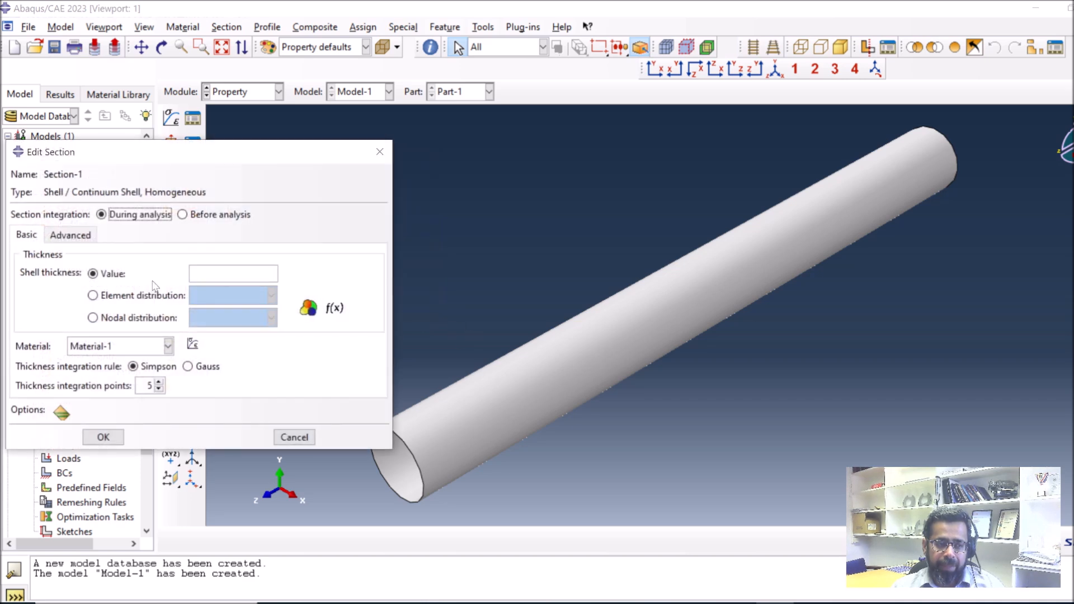
{"action": "left_click", "coordinate": [207, 271]}
{"action": "type", "text": "30"}
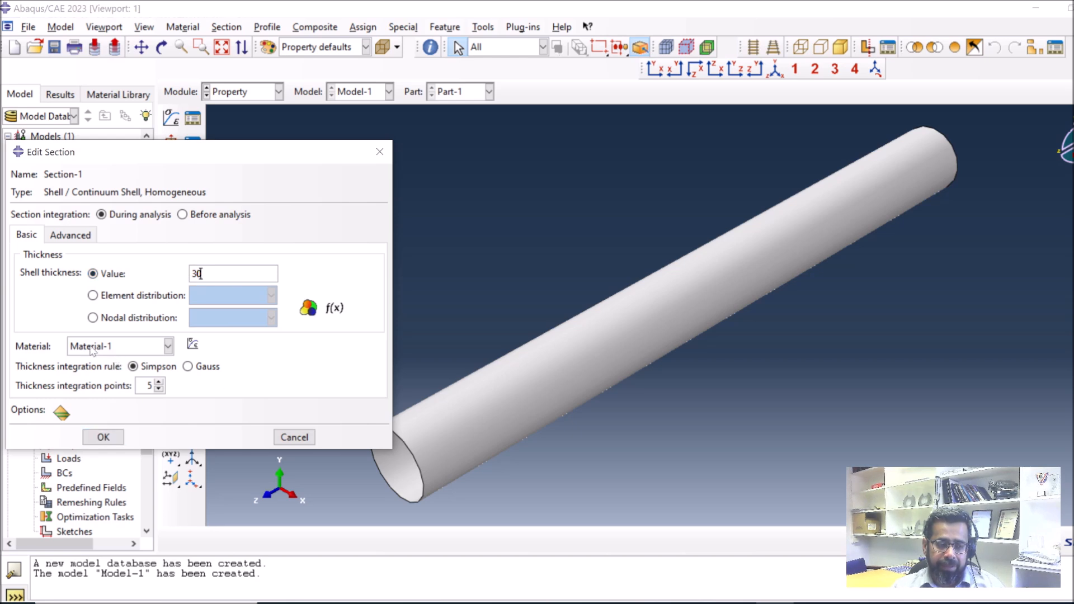
{"action": "left_click", "coordinate": [92, 437]}
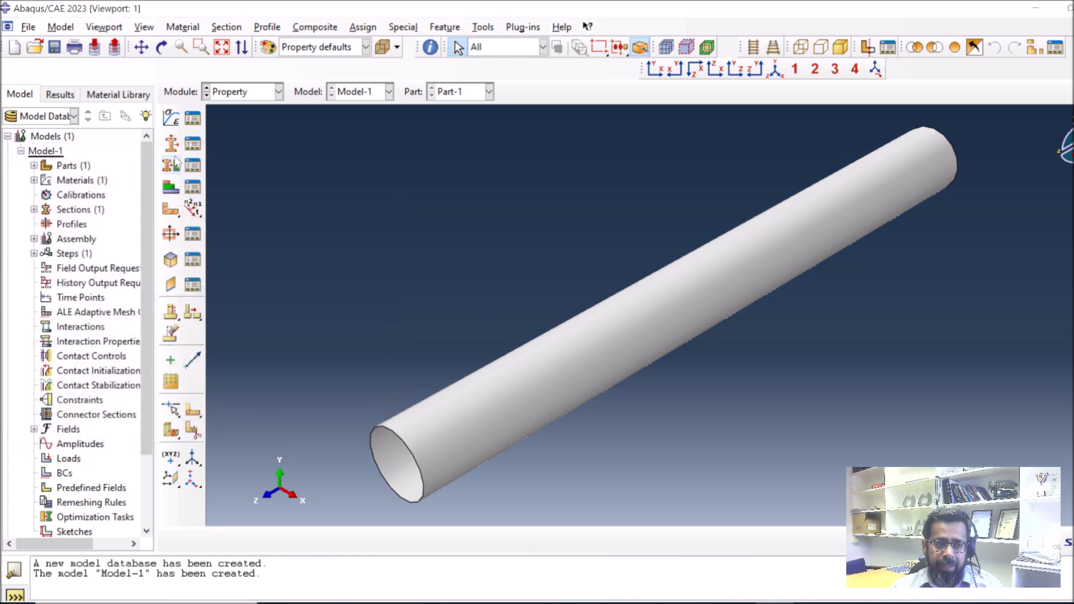
Step: Assign the shell section to the whole pipe surface, creating the region set Set-1
{"action": "left_click", "coordinate": [172, 167]}
{"action": "left_click", "coordinate": [689, 307]}
{"action": "left_click", "coordinate": [525, 539]}
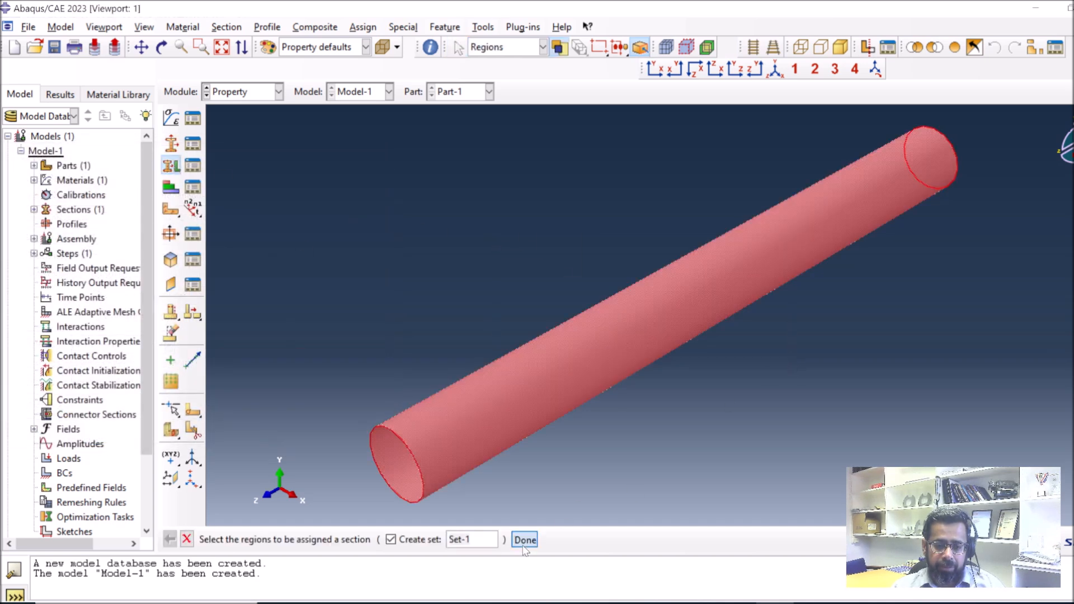
{"action": "left_click", "coordinate": [312, 451]}
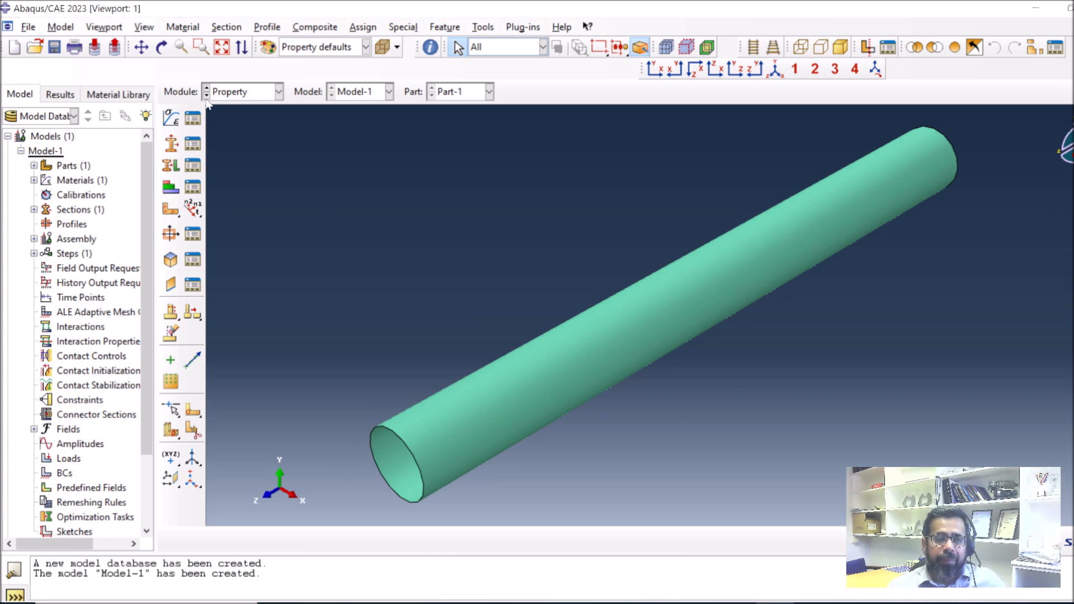
Step: Create a 3D analytical rigid part named Part-2 in the Part module as an extruded shell with approximate size 200
{"action": "left_click", "coordinate": [230, 92]}
{"action": "left_click", "coordinate": [226, 106]}
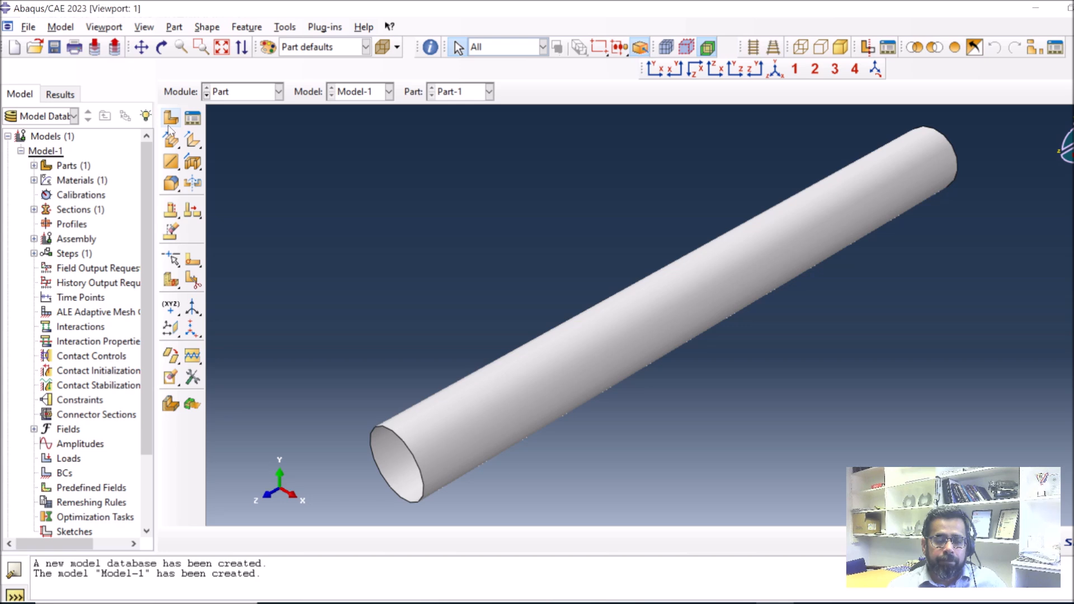
{"action": "left_click", "coordinate": [171, 118]}
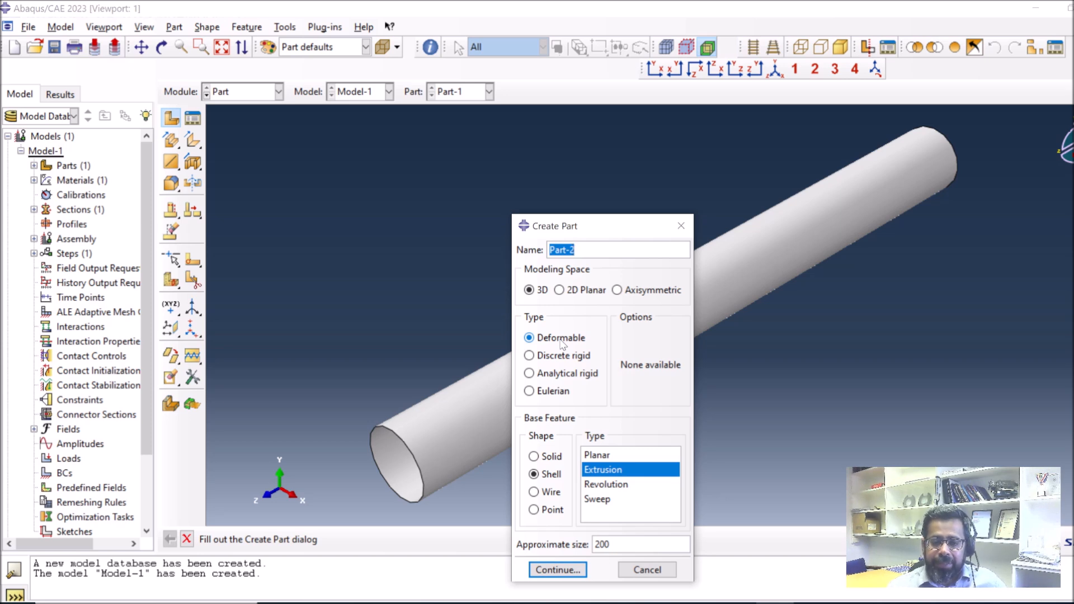
{"action": "left_click", "coordinate": [548, 379]}
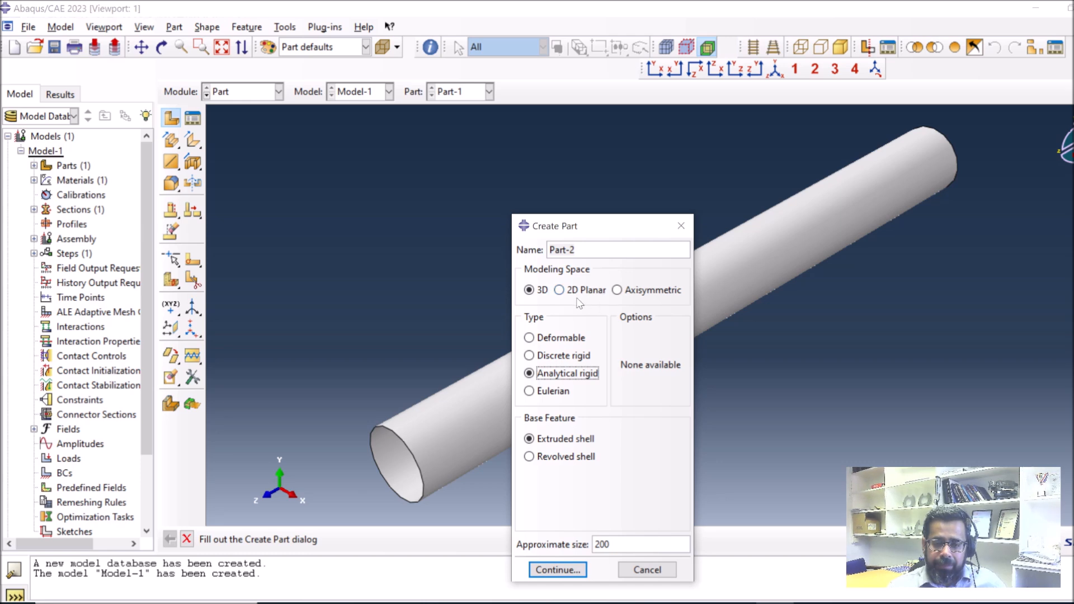
{"action": "left_click", "coordinate": [555, 573]}
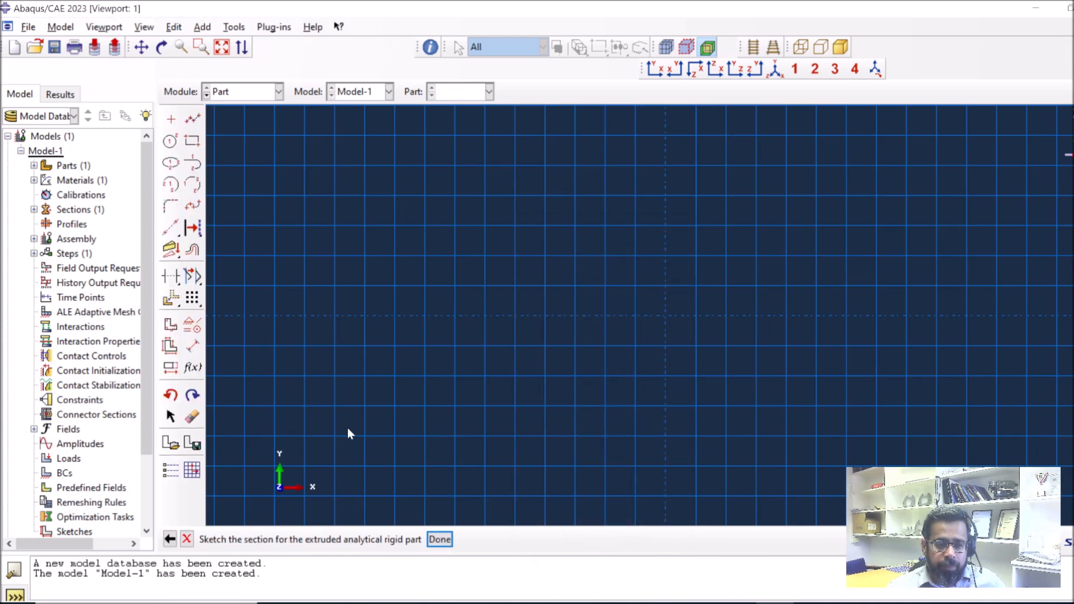
Step: Sketch a horizontal line from (-300,0) to (300,0) as the rigid part's section
{"action": "left_click", "coordinate": [193, 120]}
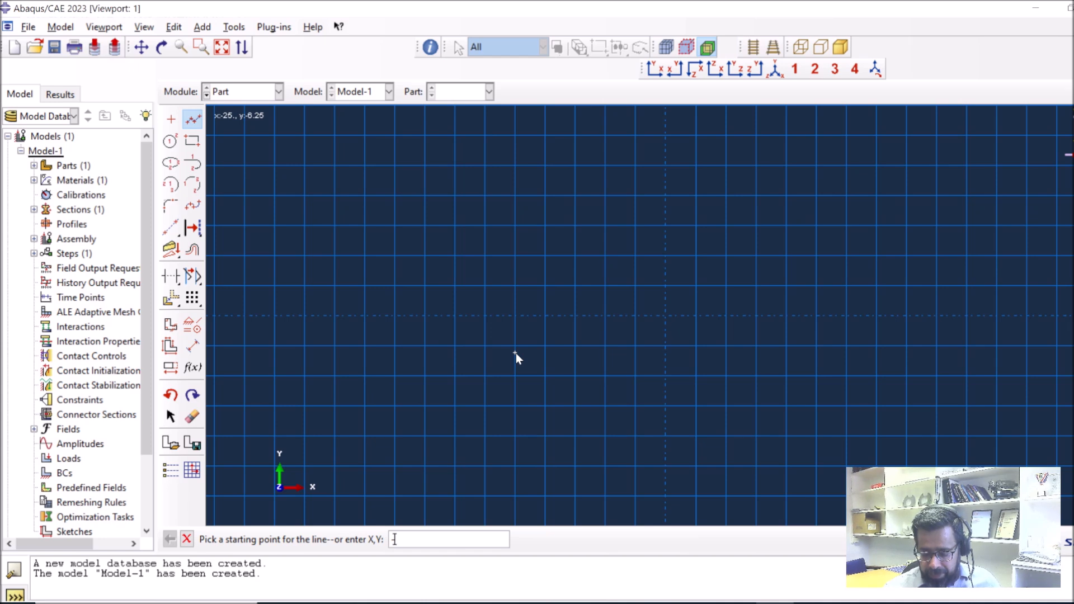
{"action": "type", "text": "-300"}
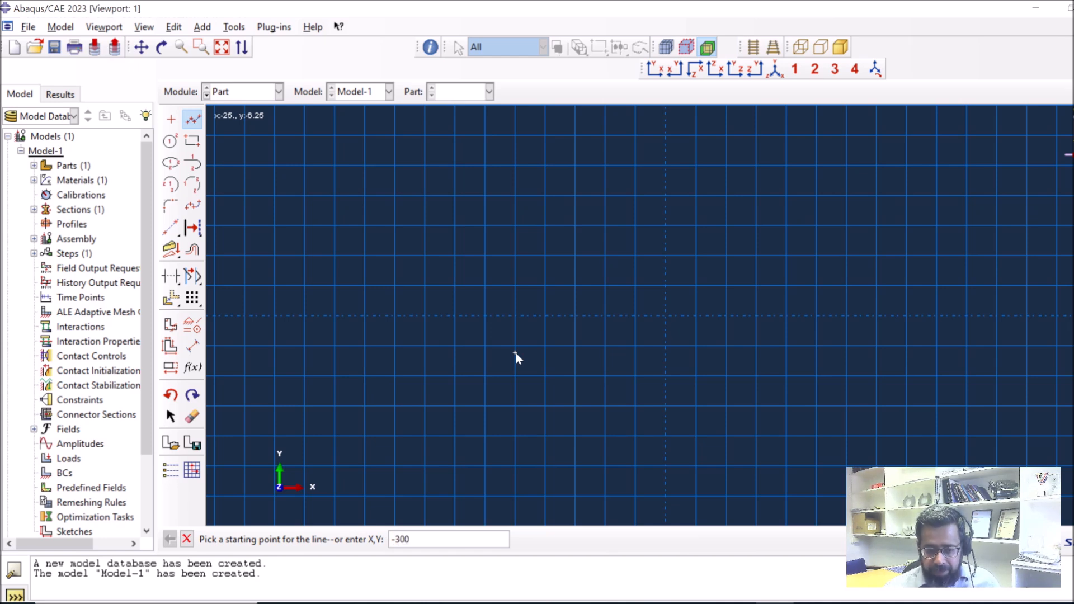
{"action": "type", "text": ",0"}
{"action": "key", "text": "Return"}
{"action": "type", "text": "300,0"}
{"action": "key", "text": "Return"}
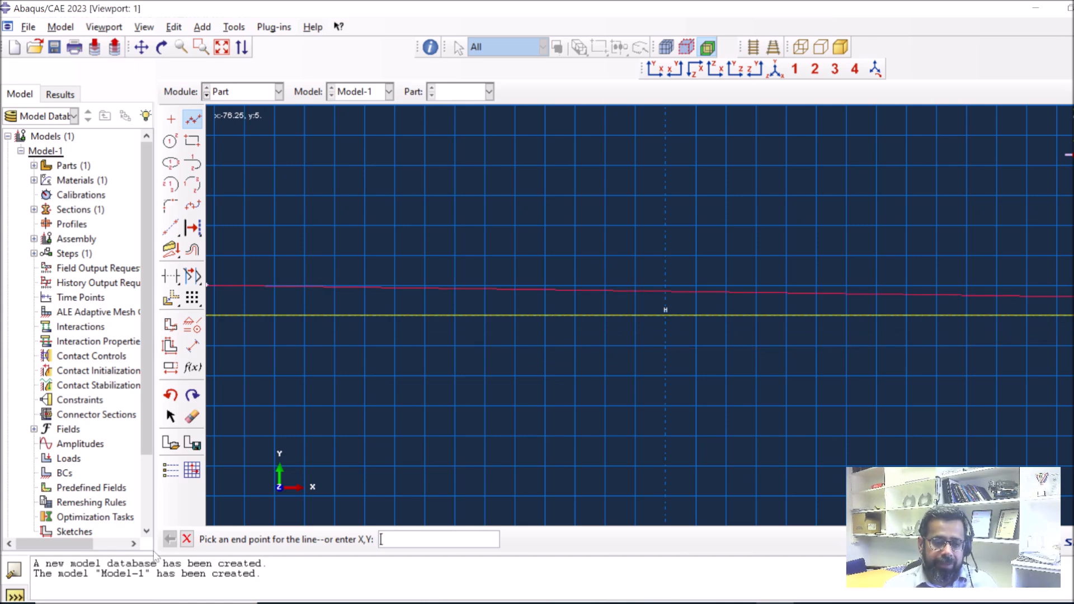
{"action": "left_click", "coordinate": [188, 539]}
Step: Finish the rigid part's sketch and extrude it with a display depth of 10000
{"action": "left_click", "coordinate": [440, 540]}
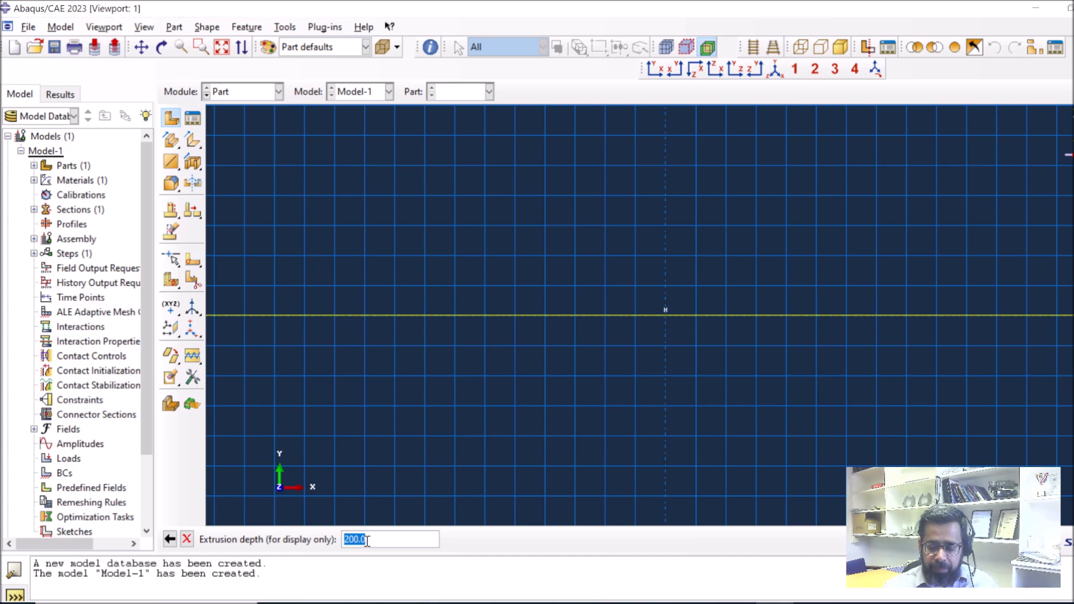
{"action": "type", "text": "100"}
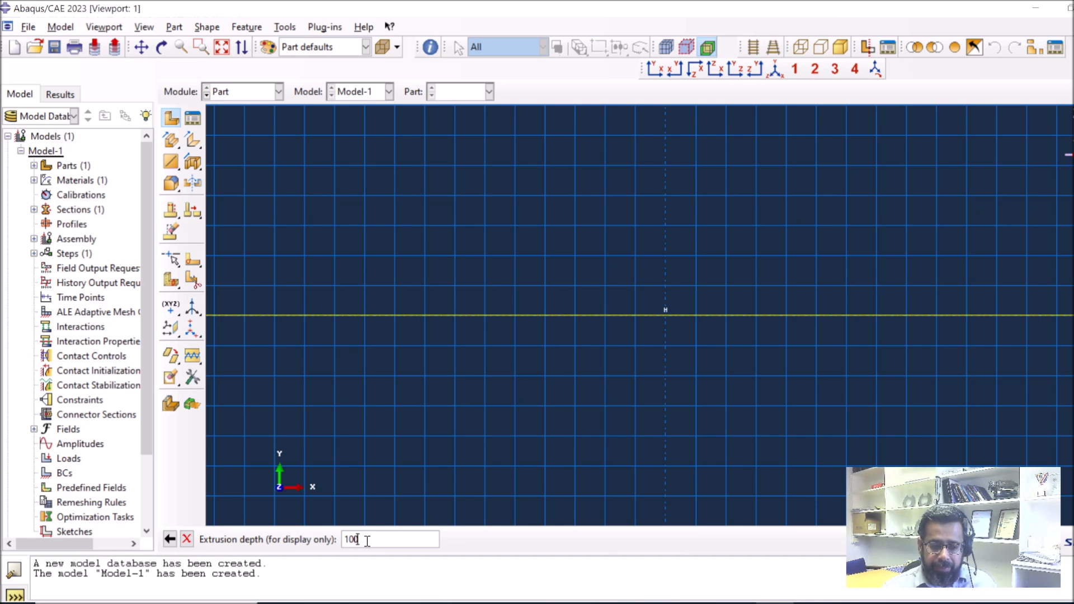
{"action": "type", "text": "00"}
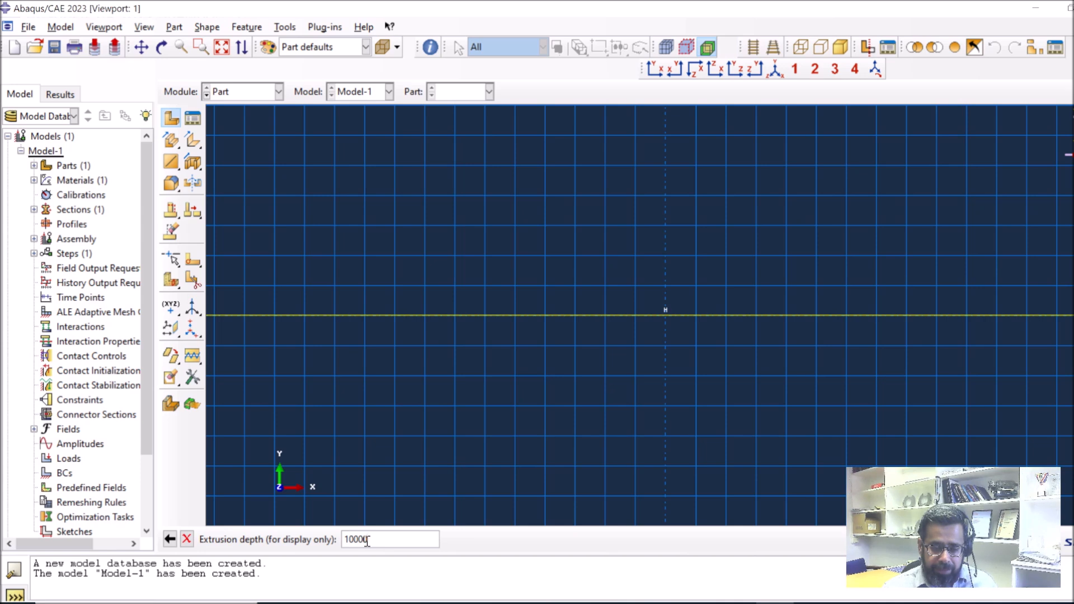
{"action": "key", "text": "Return"}
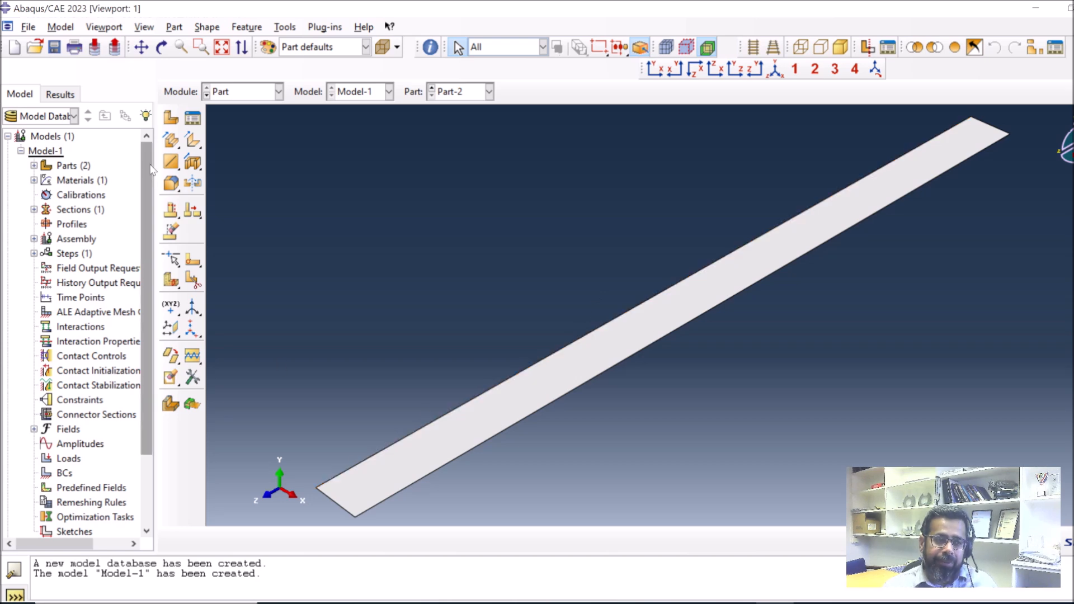
Step: Open the section sketch of Part-2's 3D analytic rigid shell feature for editing
{"action": "left_click", "coordinate": [34, 166]}
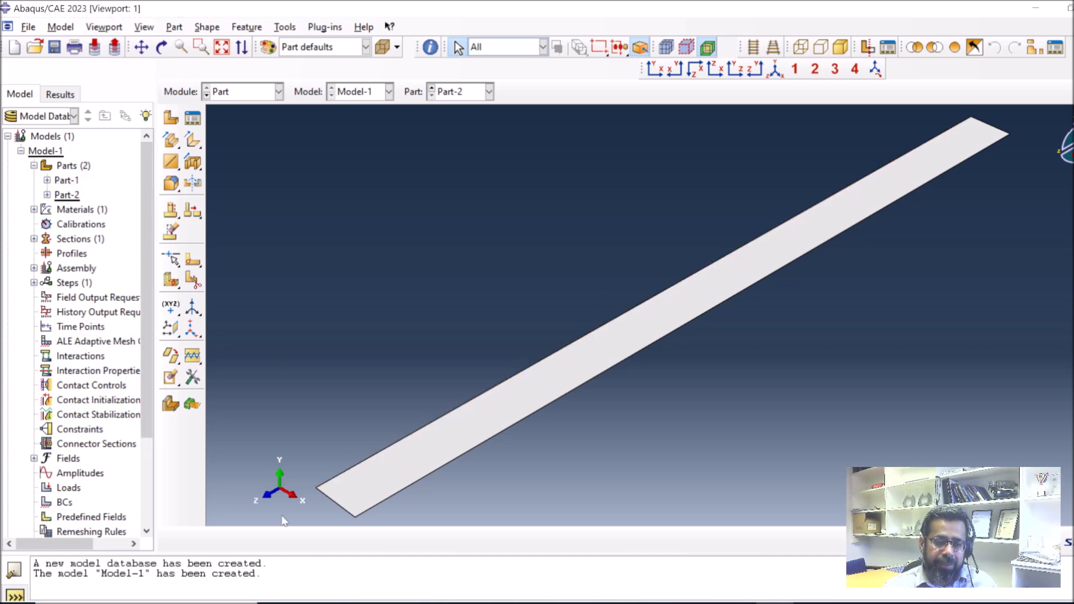
{"action": "left_click", "coordinate": [47, 195]}
{"action": "left_click", "coordinate": [60, 209]}
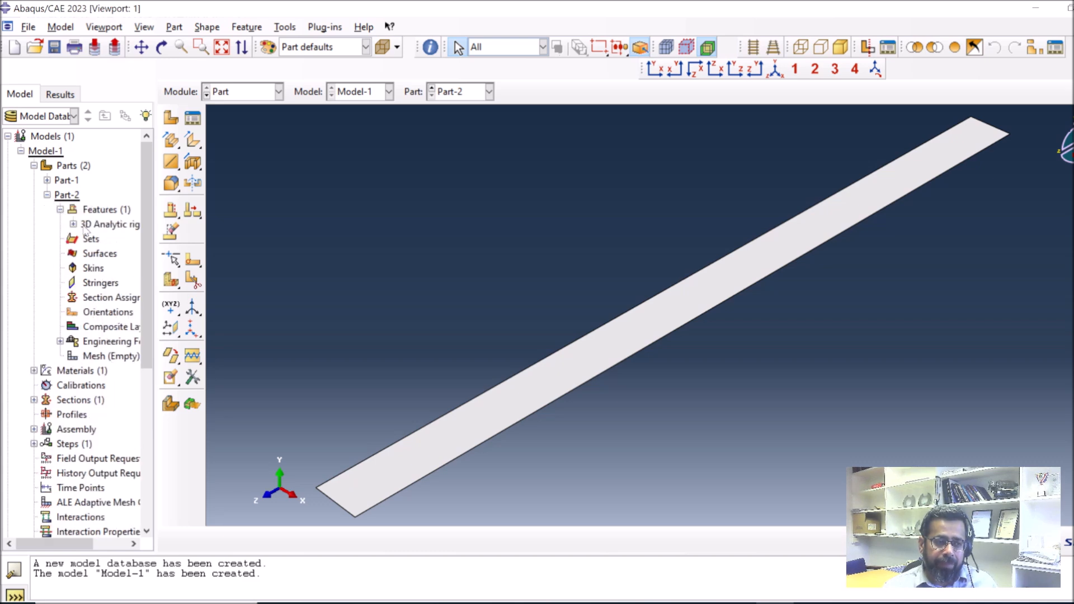
{"action": "left_click", "coordinate": [73, 223]}
{"action": "left_click", "coordinate": [99, 244]}
{"action": "double_click", "coordinate": [106, 240]}
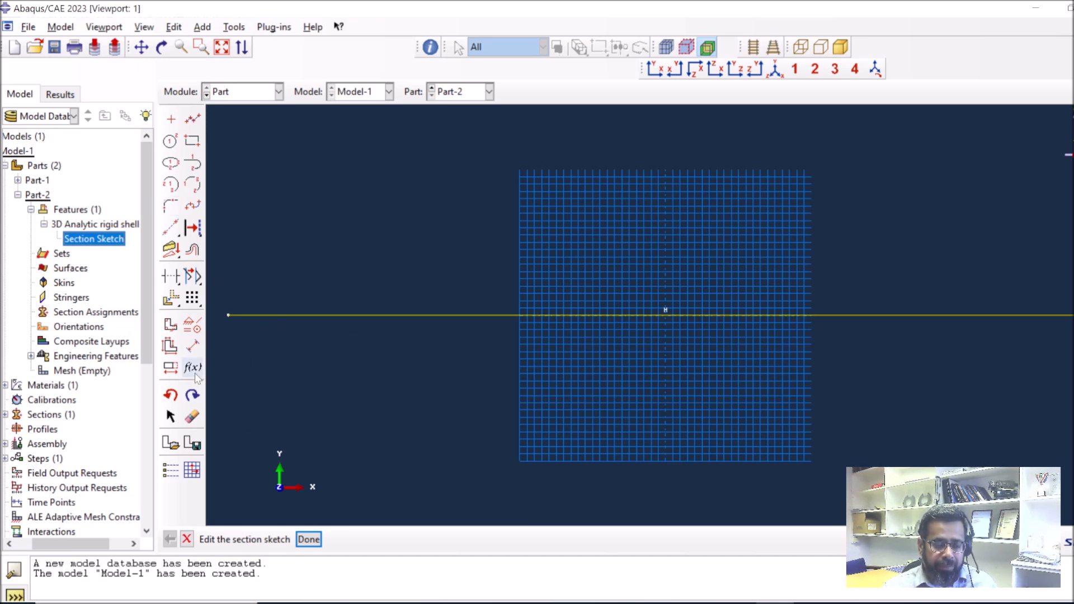
Step: Extend the section line with a horizontal segment from its negative-X endpoint to about (-1205,0)
{"action": "scroll", "coordinate": [643, 310], "scroll_direction": "up", "scroll_amount": 2}
{"action": "scroll", "coordinate": [643, 308], "scroll_direction": "down", "scroll_amount": 3}
{"action": "scroll", "coordinate": [643, 307], "scroll_direction": "down", "scroll_amount": 1}
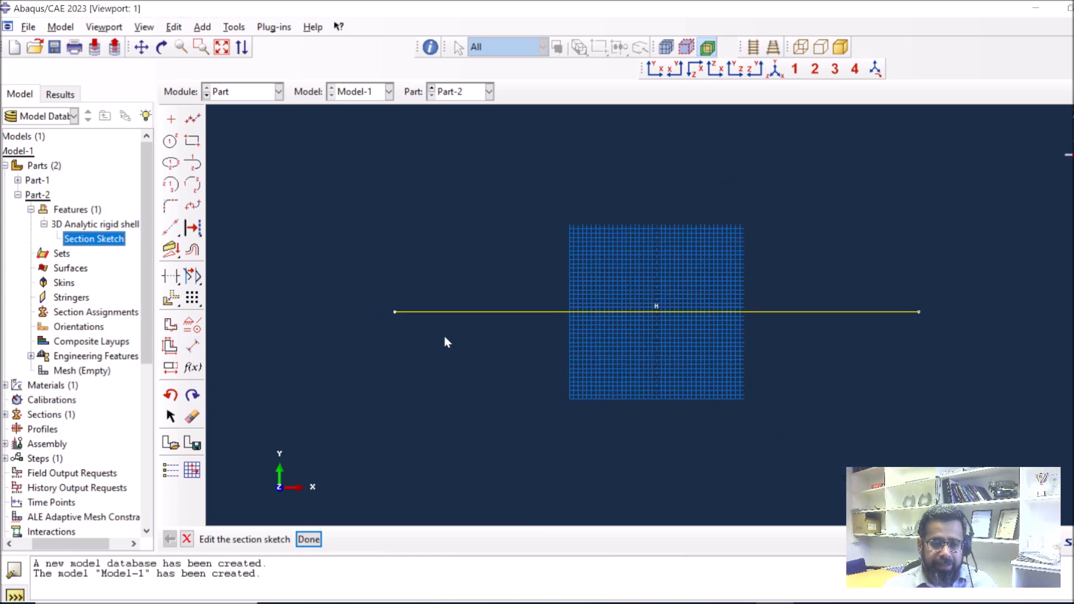
{"action": "left_click", "coordinate": [193, 118]}
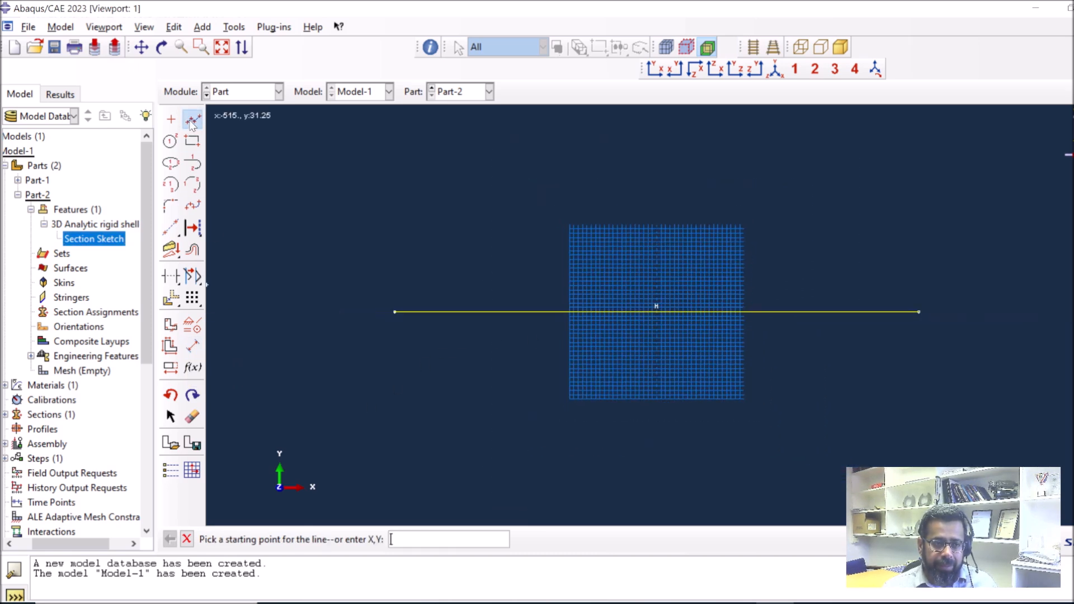
{"action": "left_click", "coordinate": [391, 313]}
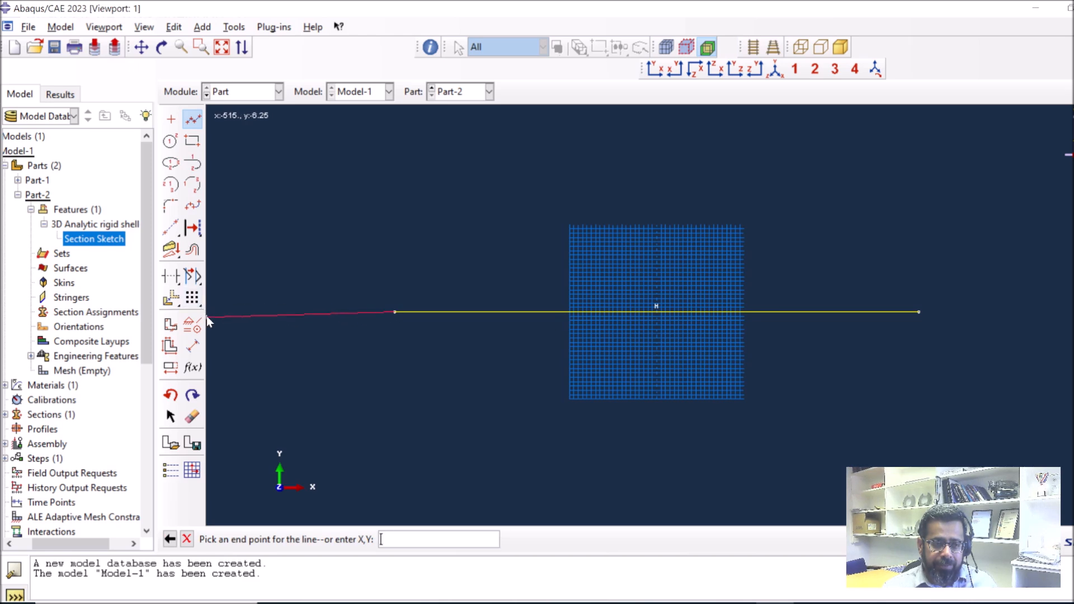
{"action": "scroll", "coordinate": [232, 308], "scroll_direction": "down", "scroll_amount": 1}
{"action": "scroll", "coordinate": [232, 311], "scroll_direction": "down", "scroll_amount": 1}
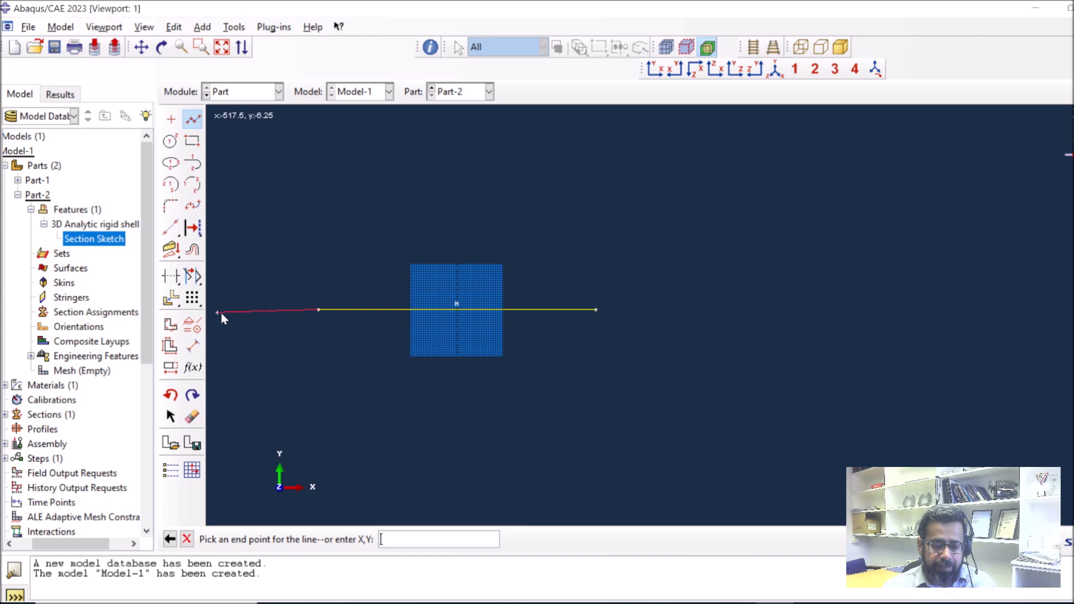
{"action": "scroll", "coordinate": [221, 312], "scroll_direction": "down", "scroll_amount": 1}
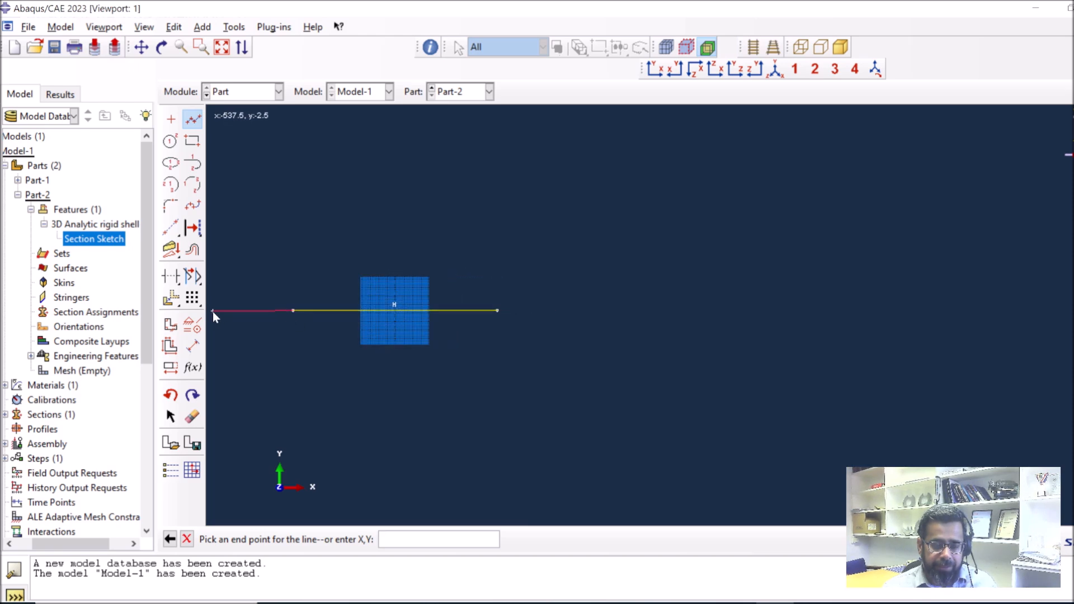
{"action": "left_click", "coordinate": [142, 48]}
{"action": "mouse_move", "coordinate": [367, 283]}
{"action": "left_mouse_down"}
{"action": "mouse_move", "coordinate": [553, 292]}
{"action": "mouse_move", "coordinate": [709, 265]}
{"action": "left_mouse_up"}
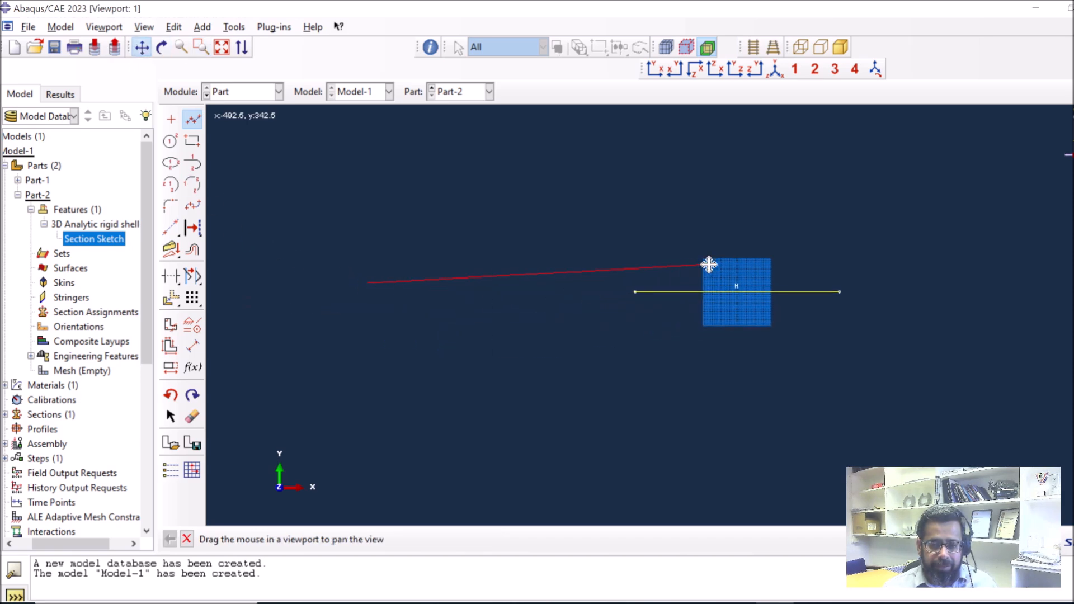
{"action": "left_click", "coordinate": [141, 48]}
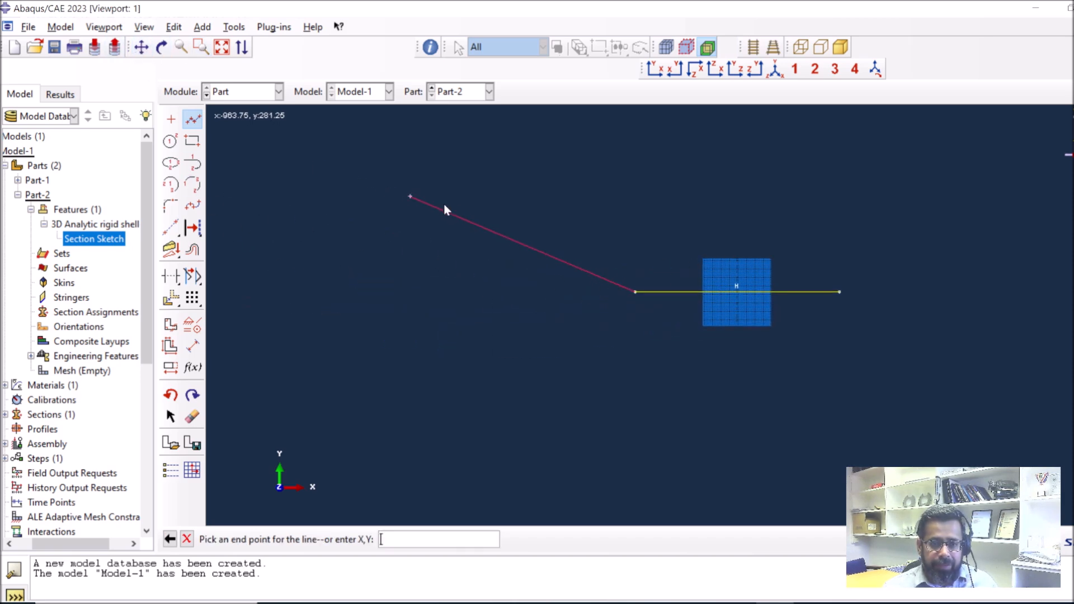
{"action": "left_click", "coordinate": [328, 292]}
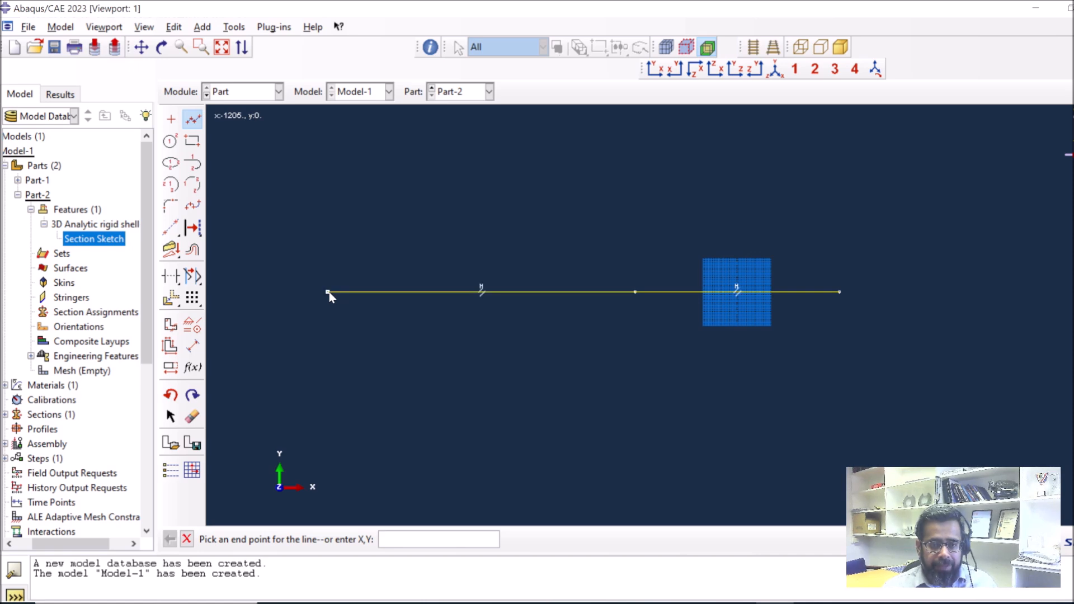
{"action": "left_click", "coordinate": [193, 120]}
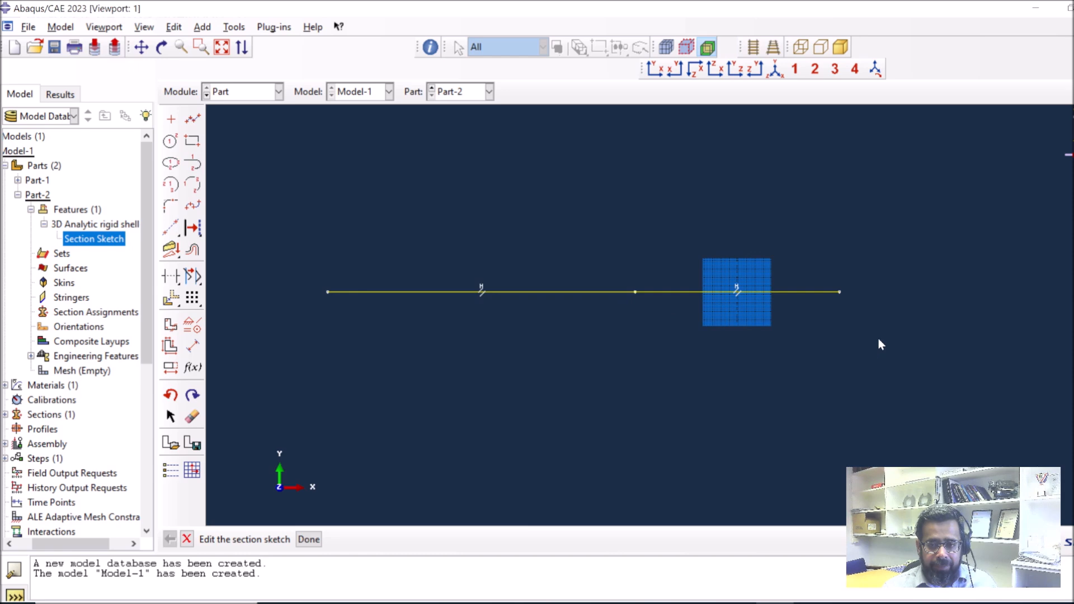
Step: Add a horizontal line segment from the section line's positive-X endpoint to (1205,0)
{"action": "left_click", "coordinate": [193, 119]}
{"action": "left_click", "coordinate": [840, 292]}
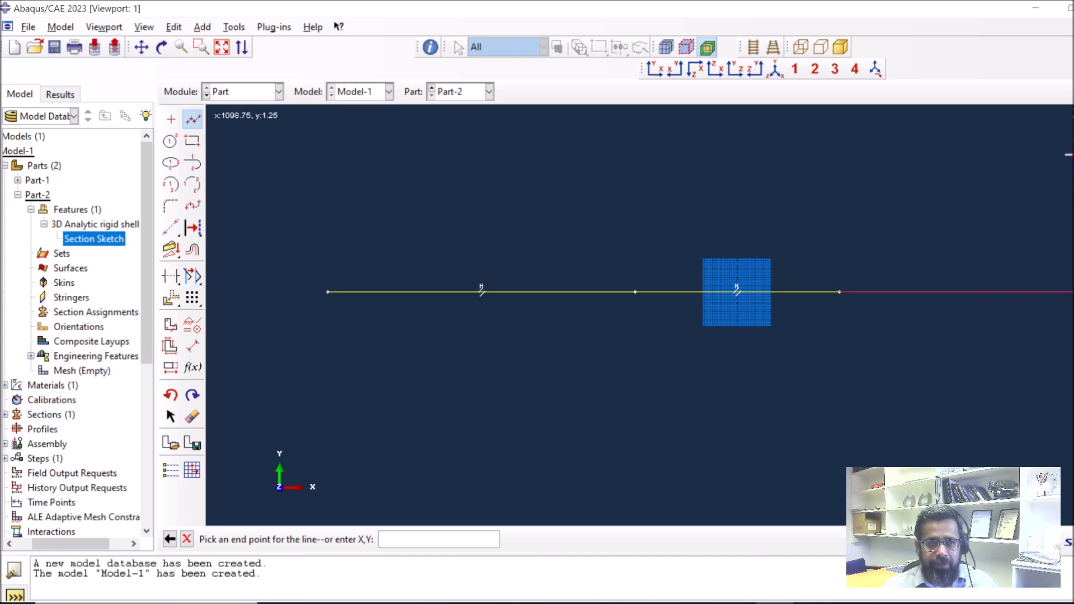
{"action": "left_click", "coordinate": [430, 536]}
{"action": "type", "text": "1205"}
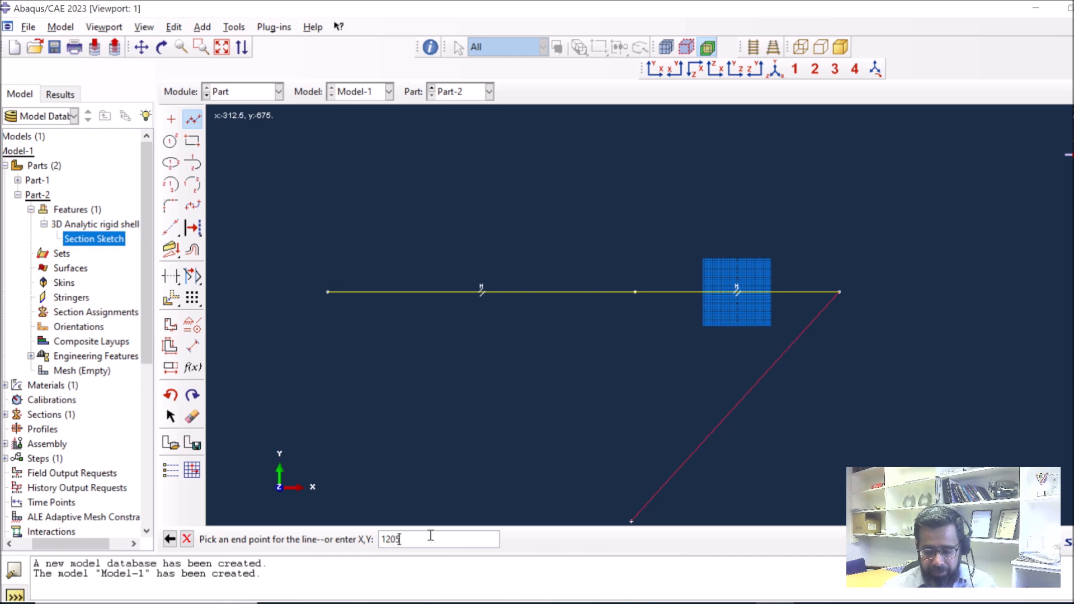
{"action": "type", "text": ",0"}
{"action": "key", "text": "Return"}
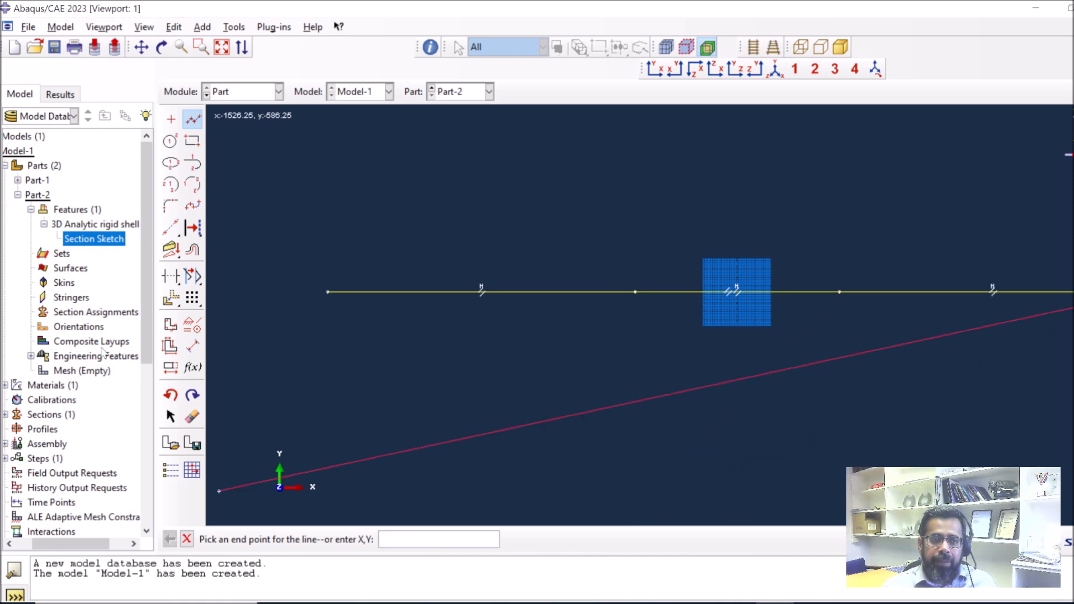
{"action": "left_click", "coordinate": [187, 539]}
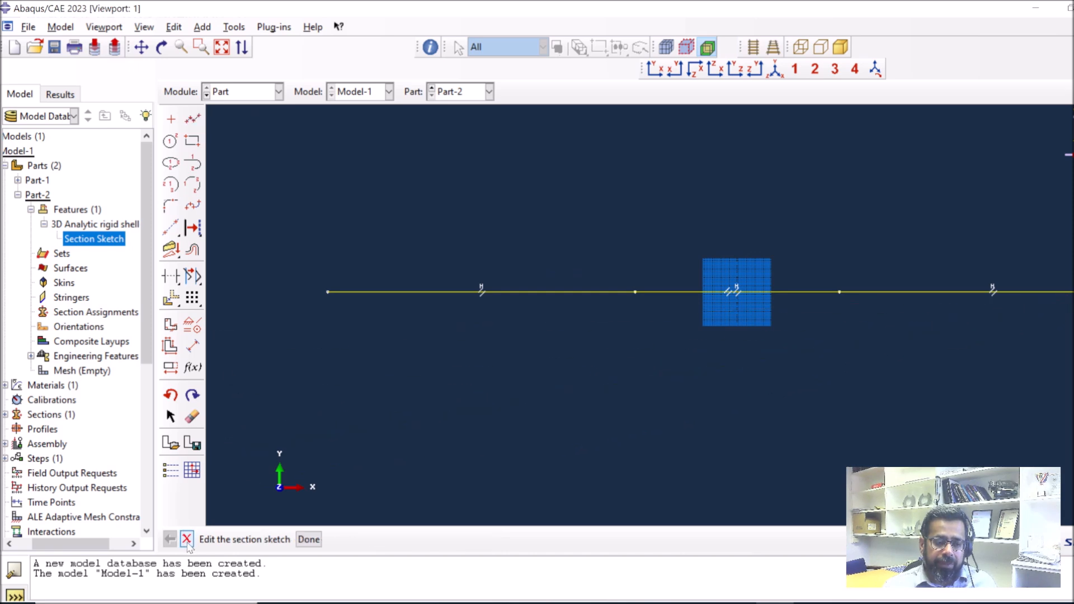
Step: Finish the section sketch edit and regenerate Part-2's features
{"action": "left_click", "coordinate": [308, 539]}
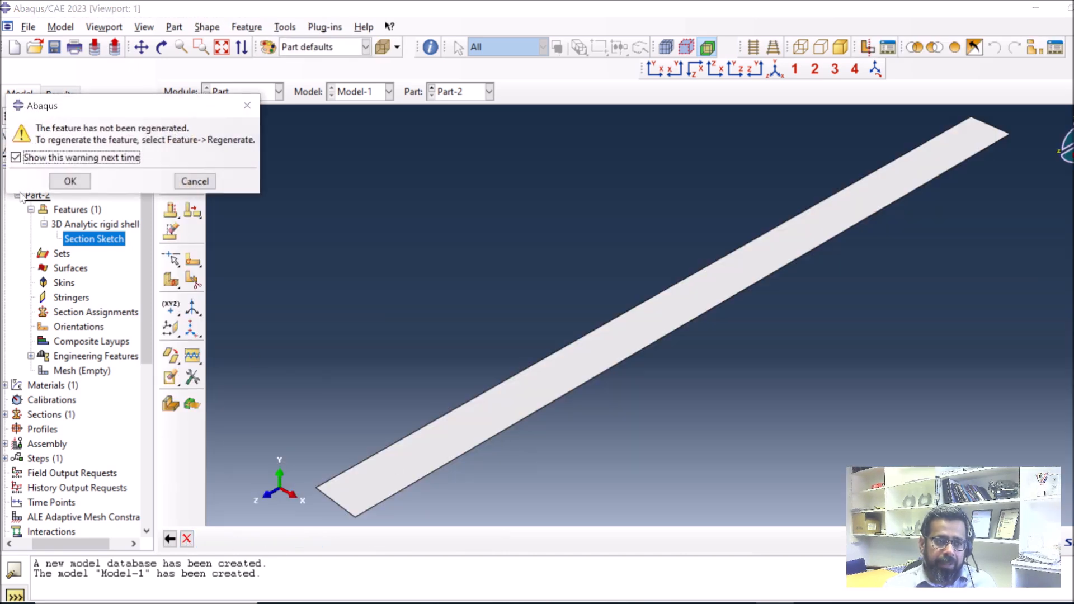
{"action": "left_click", "coordinate": [67, 182]}
{"action": "right_click", "coordinate": [78, 210]}
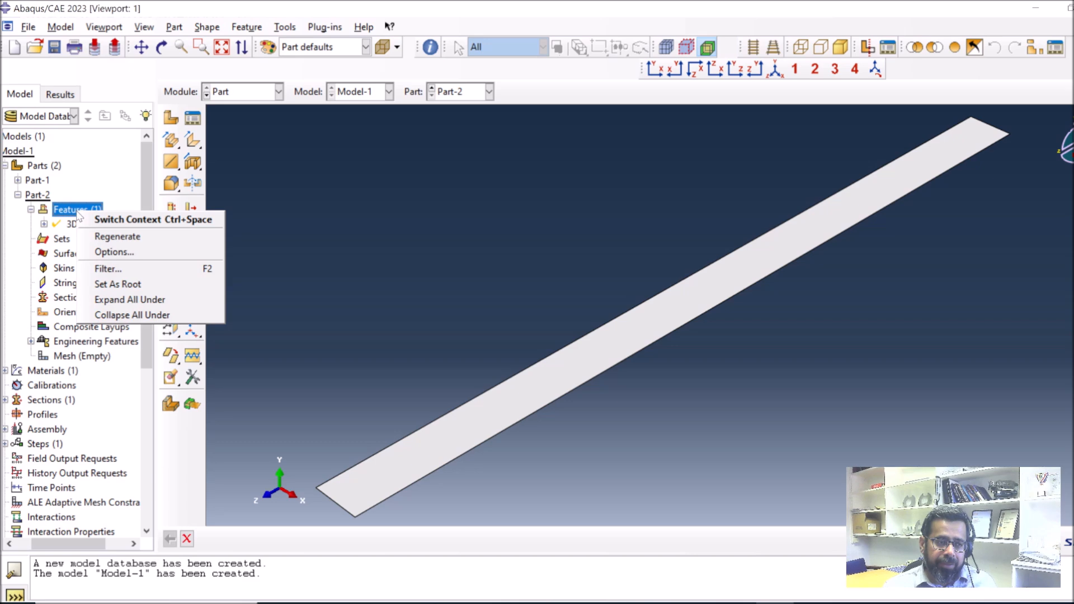
{"action": "left_click", "coordinate": [126, 240]}
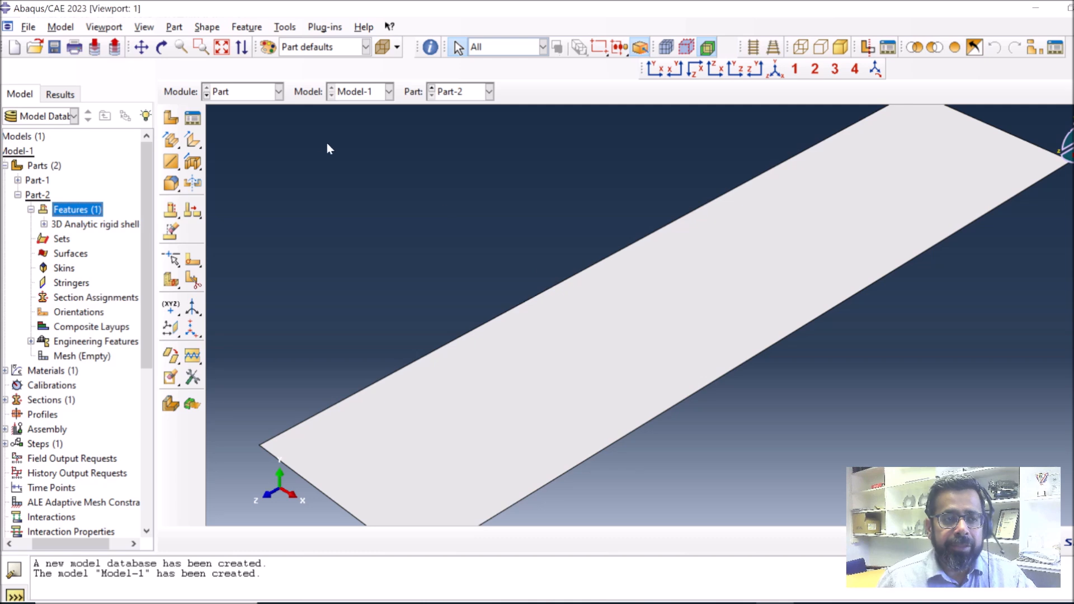
{"action": "left_click", "coordinate": [233, 95]}
{"action": "left_click", "coordinate": [236, 119]}
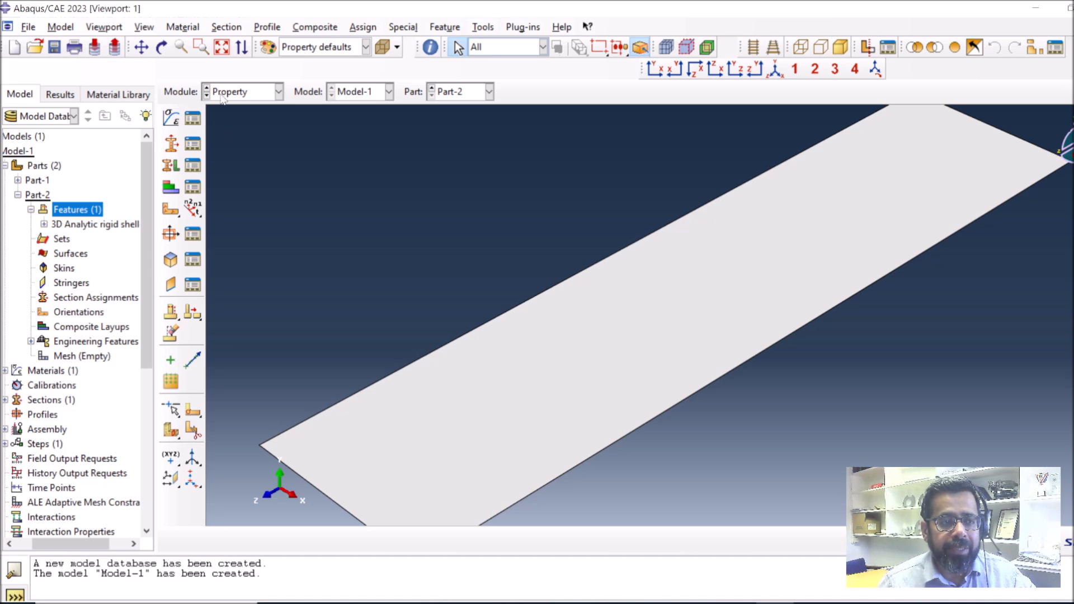
{"action": "left_click", "coordinate": [404, 28]}
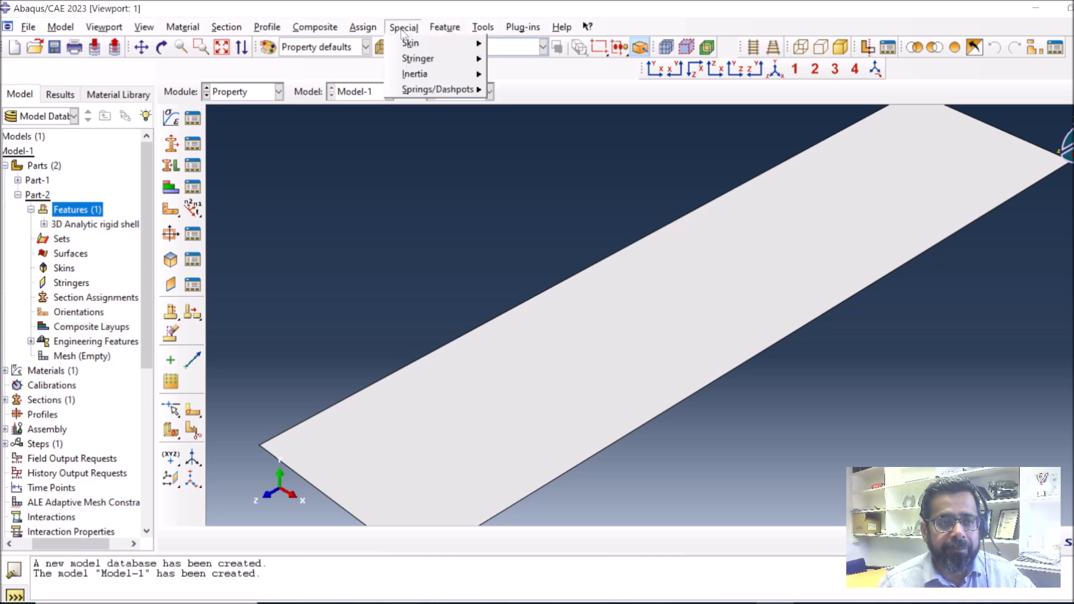
{"action": "left_click", "coordinate": [219, 102]}
{"action": "left_click", "coordinate": [238, 92]}
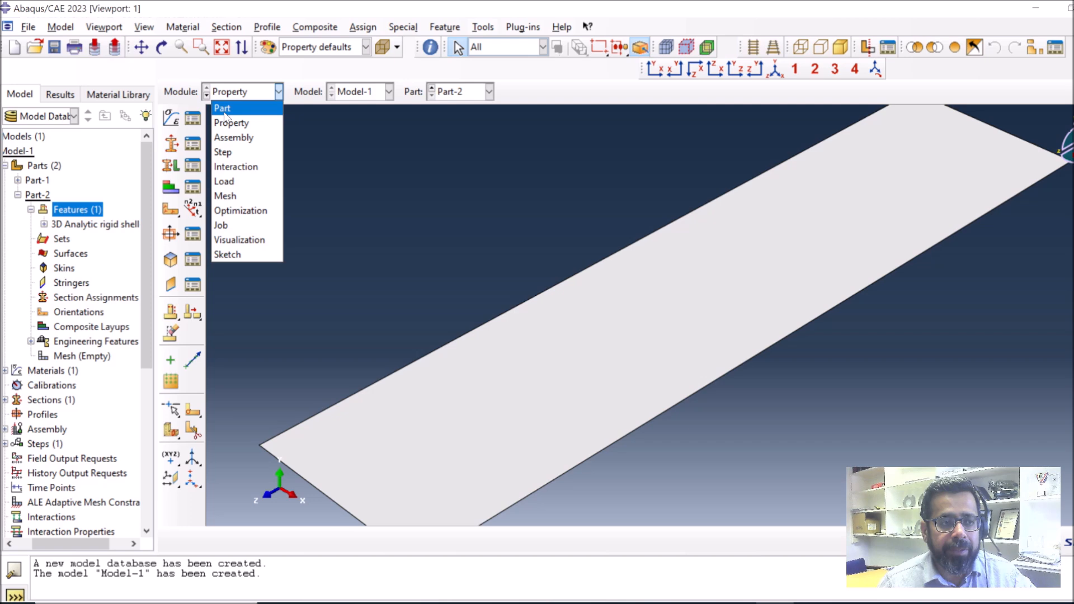
{"action": "left_click", "coordinate": [222, 105]}
Step: Create a reference point on Part-2 at the rigid surface's corner on the positive-X, negative-Z end
{"action": "left_click", "coordinate": [285, 28]}
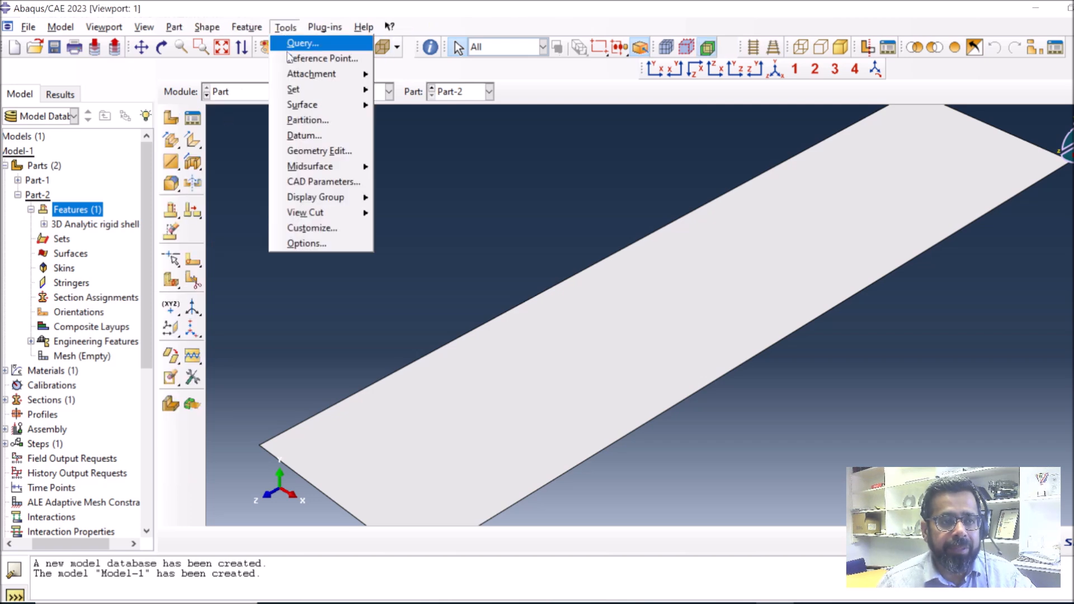
{"action": "left_click", "coordinate": [321, 58]}
{"action": "scroll", "coordinate": [449, 378], "scroll_direction": "down", "scroll_amount": 2}
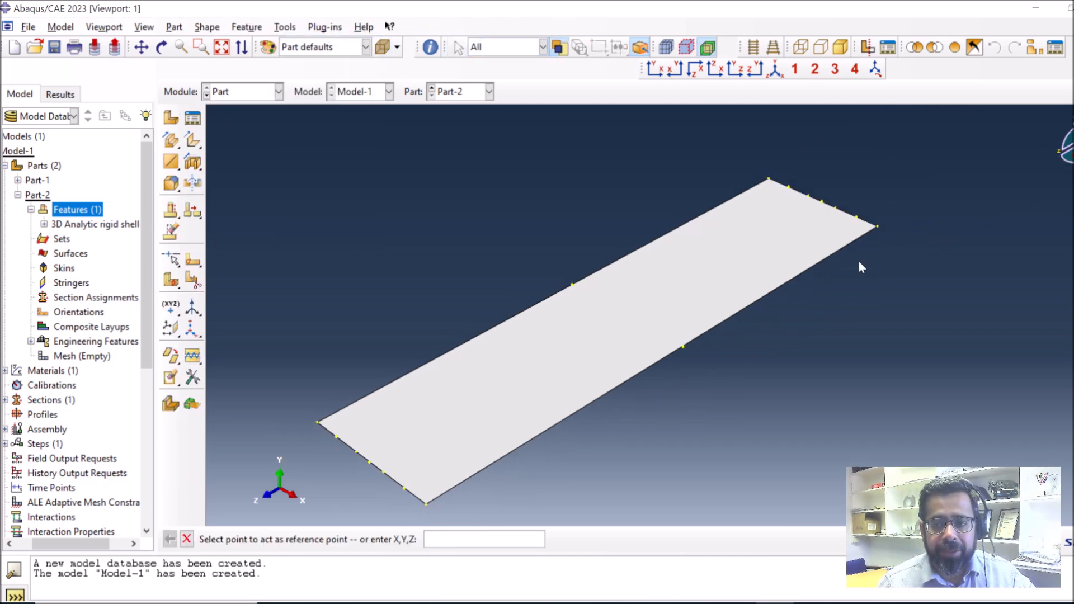
{"action": "left_click", "coordinate": [878, 227]}
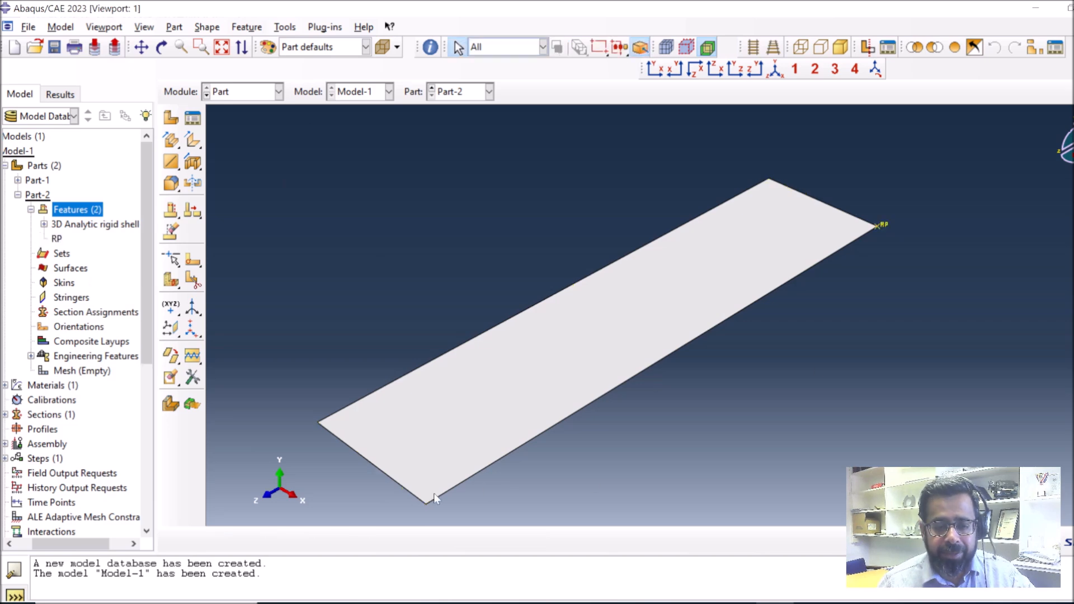
Step: Start a point mass/inertia definition in the Property module, assigning it to Part-2's reference point as a new set
{"action": "left_click", "coordinate": [230, 93]}
{"action": "left_click", "coordinate": [227, 104]}
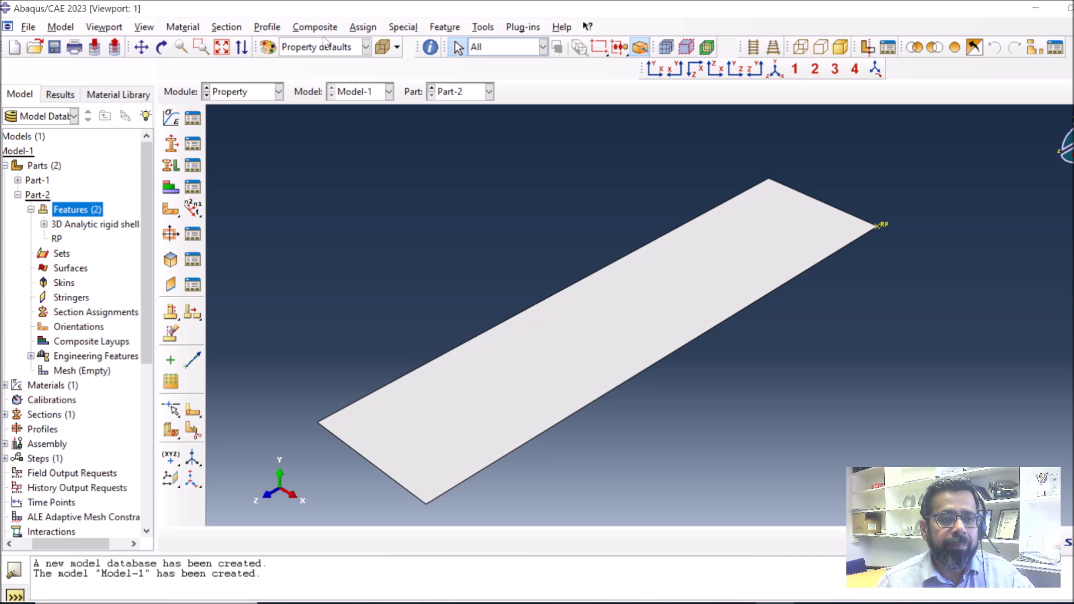
{"action": "left_click", "coordinate": [369, 28]}
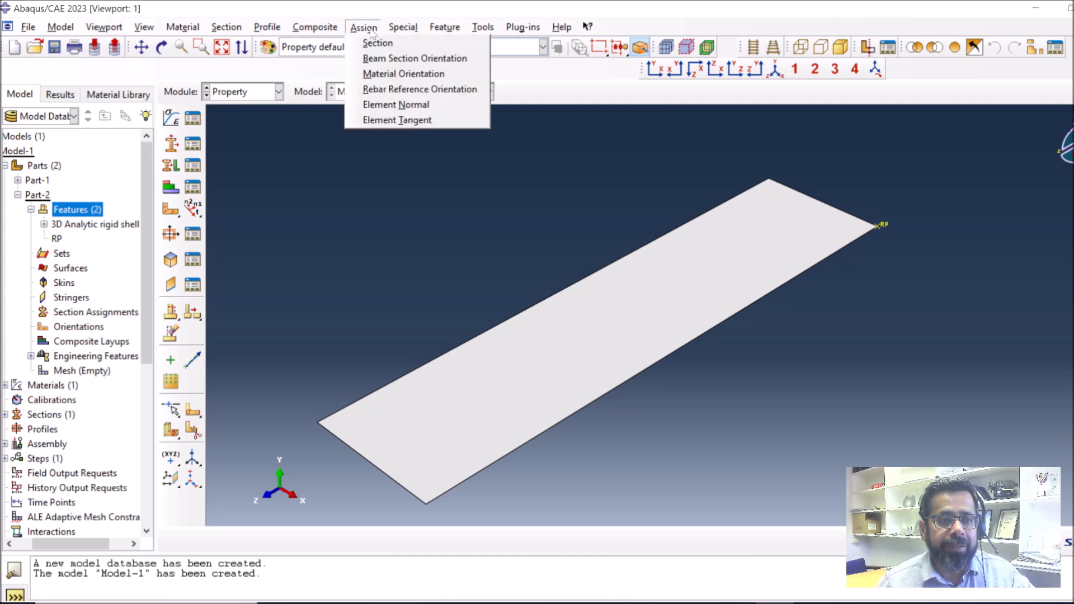
{"action": "mouse_move", "coordinate": [402, 28]}
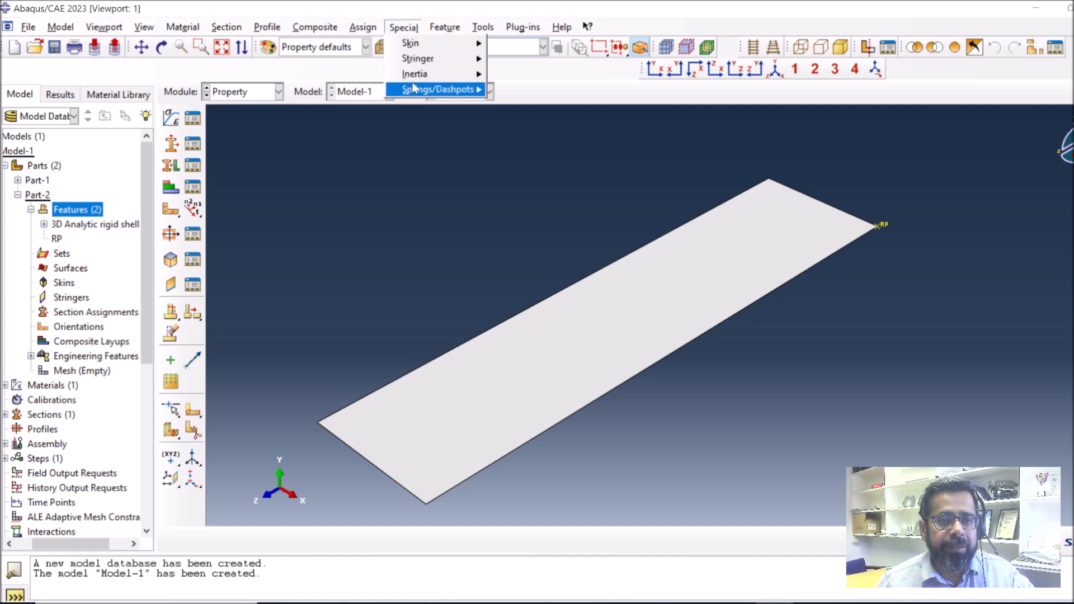
{"action": "mouse_move", "coordinate": [428, 78]}
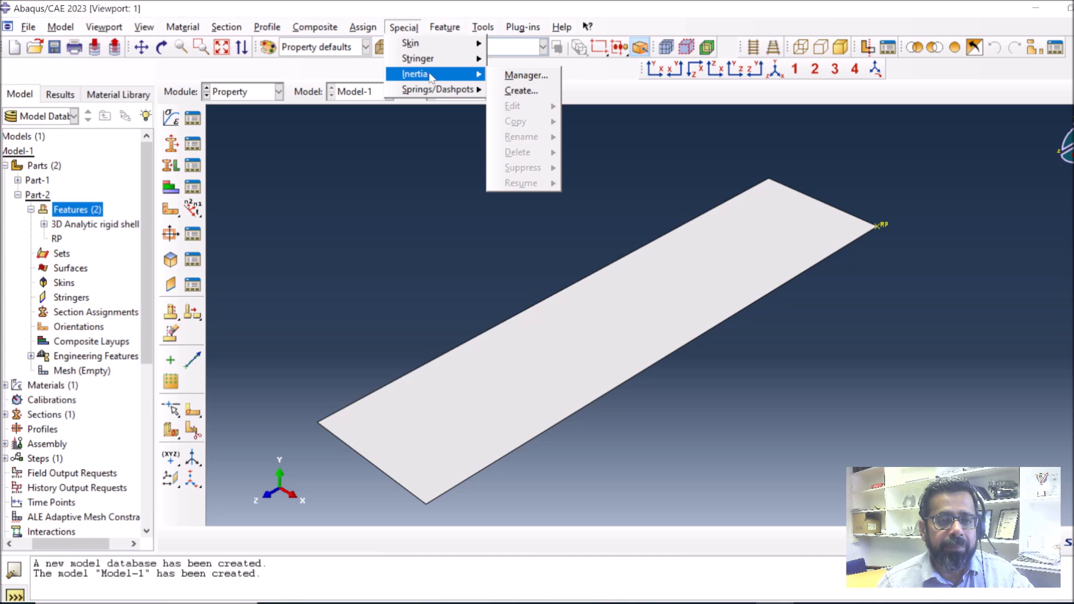
{"action": "left_click", "coordinate": [520, 91]}
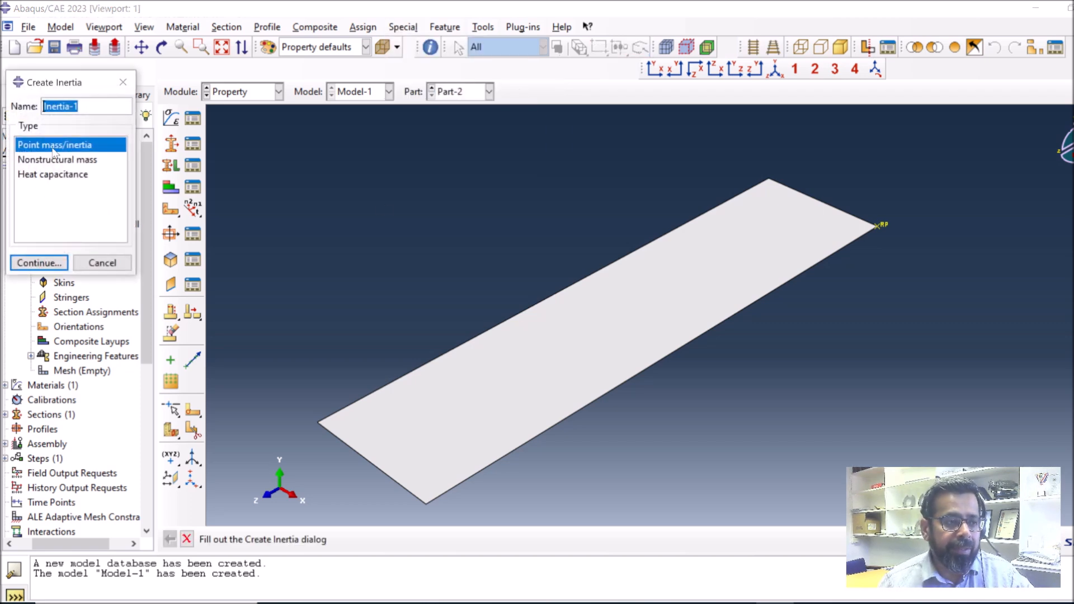
{"action": "left_click", "coordinate": [40, 263]}
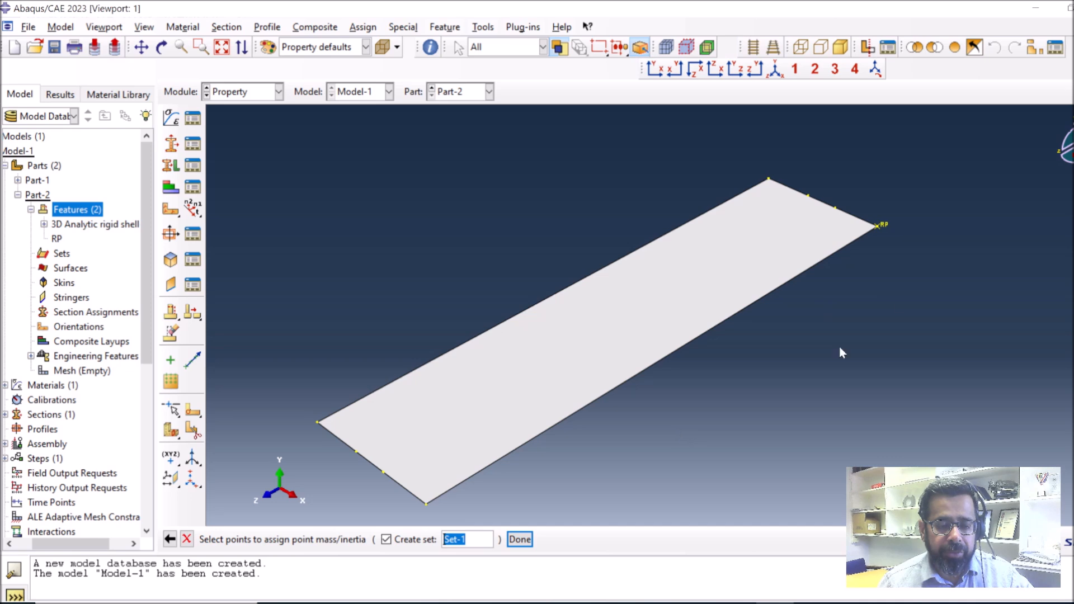
{"action": "left_click", "coordinate": [885, 226]}
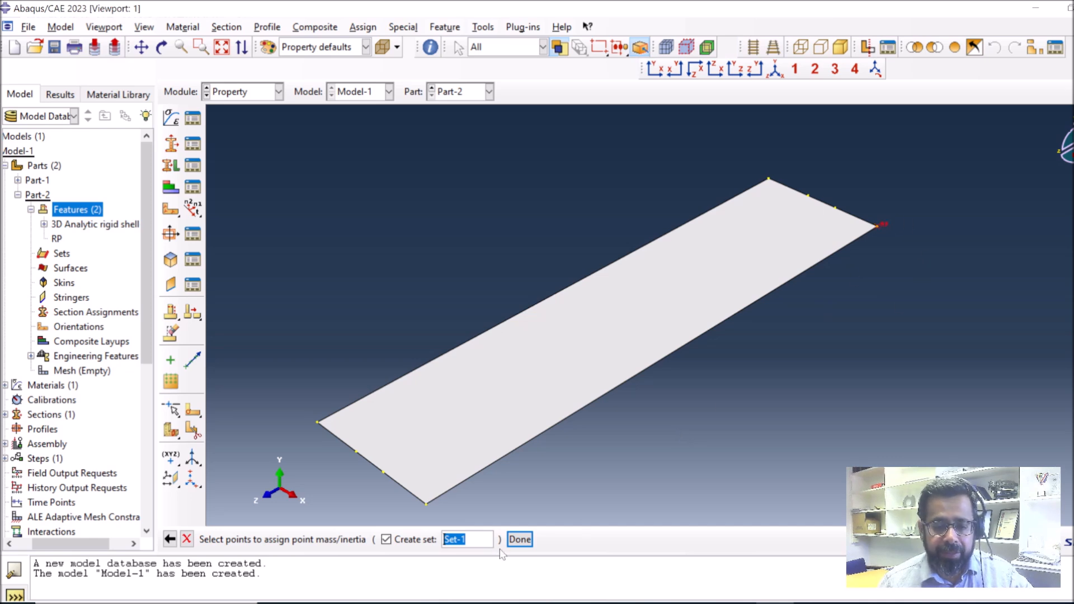
{"action": "left_click", "coordinate": [520, 539]}
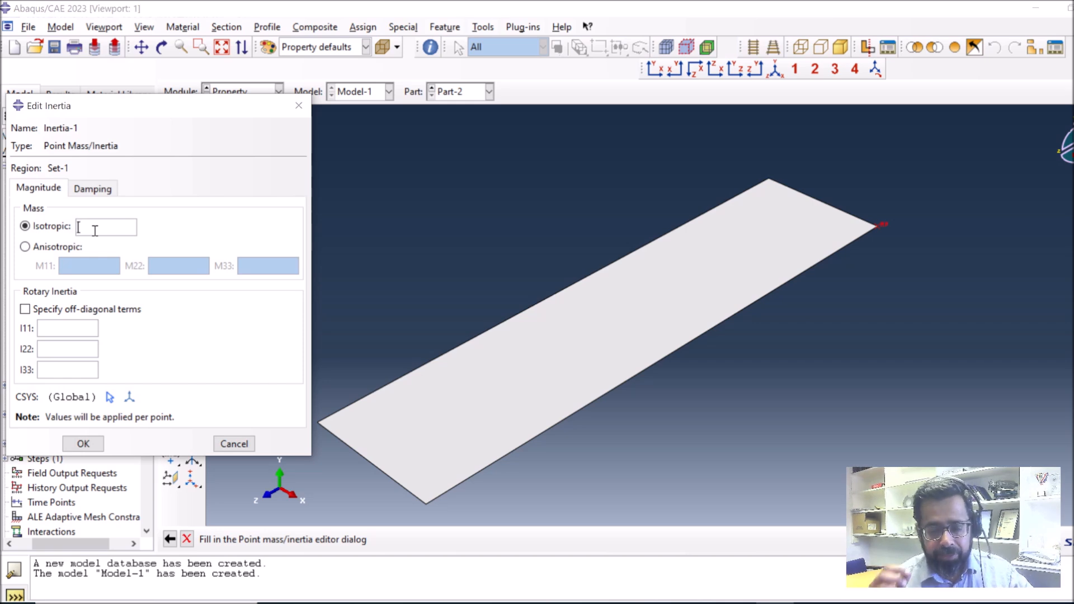
Step: Set the isotropic mass to 1000 and rotary inertias I11, I22 and I33 to 1 each, and confirm the inertia
{"action": "type", "text": "1000"}
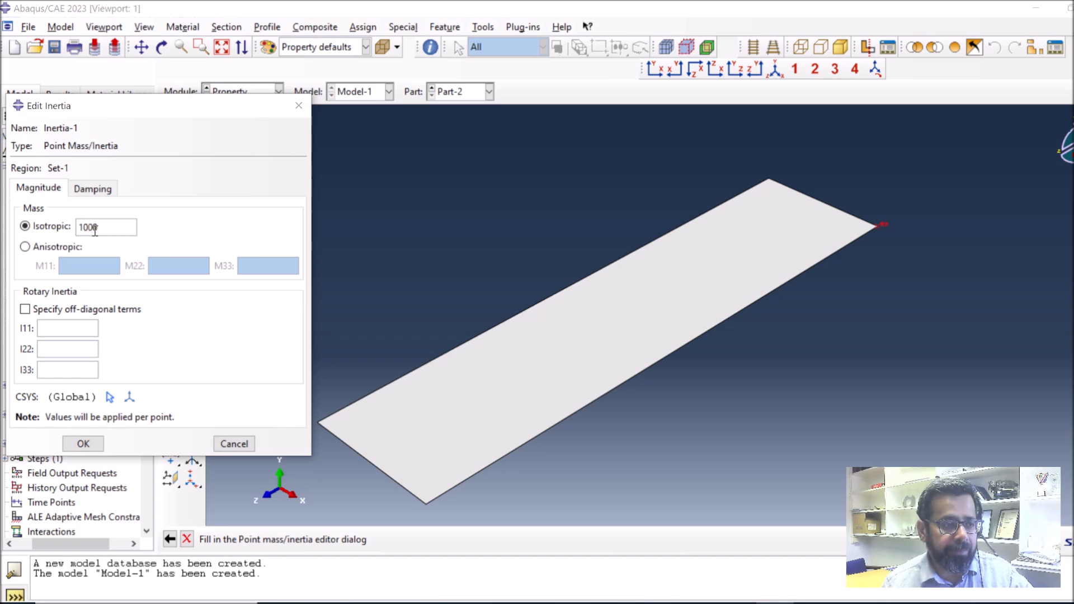
{"action": "left_click", "coordinate": [54, 329]}
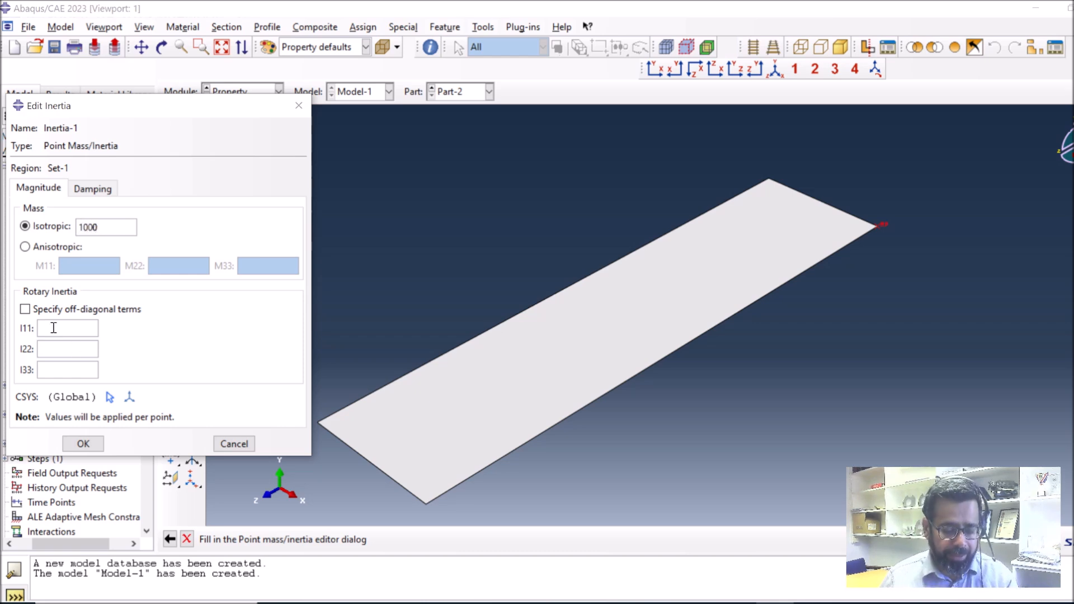
{"action": "type", "text": "1"}
{"action": "left_click", "coordinate": [53, 349]}
{"action": "type", "text": "1"}
{"action": "left_click", "coordinate": [54, 367]}
{"action": "type", "text": "1"}
{"action": "left_click", "coordinate": [83, 444]}
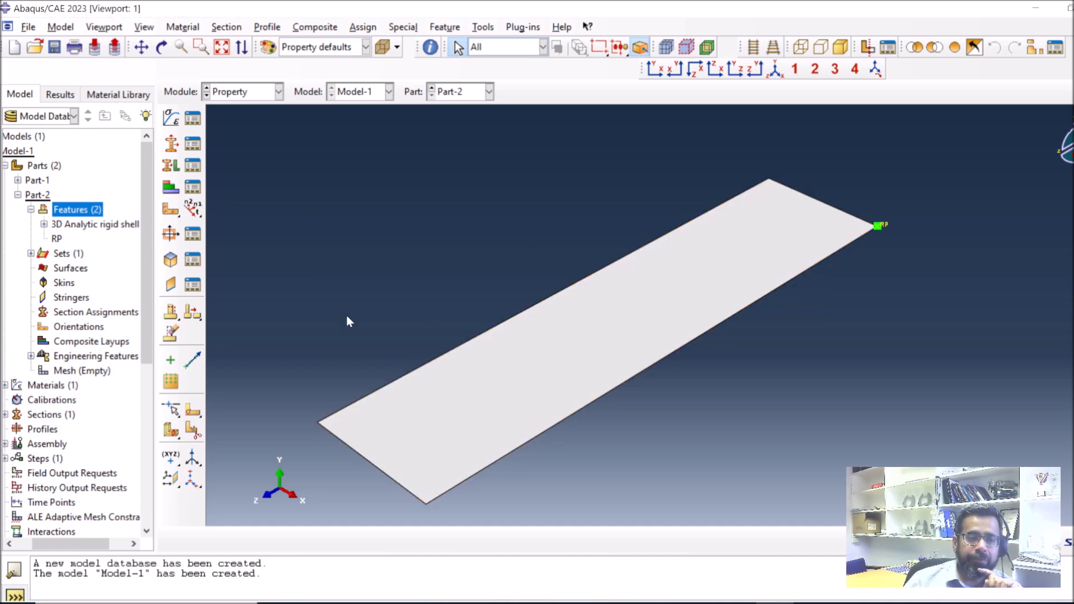
Step: Switch back to the Part module with Part-2 in view
{"action": "left_click", "coordinate": [246, 94]}
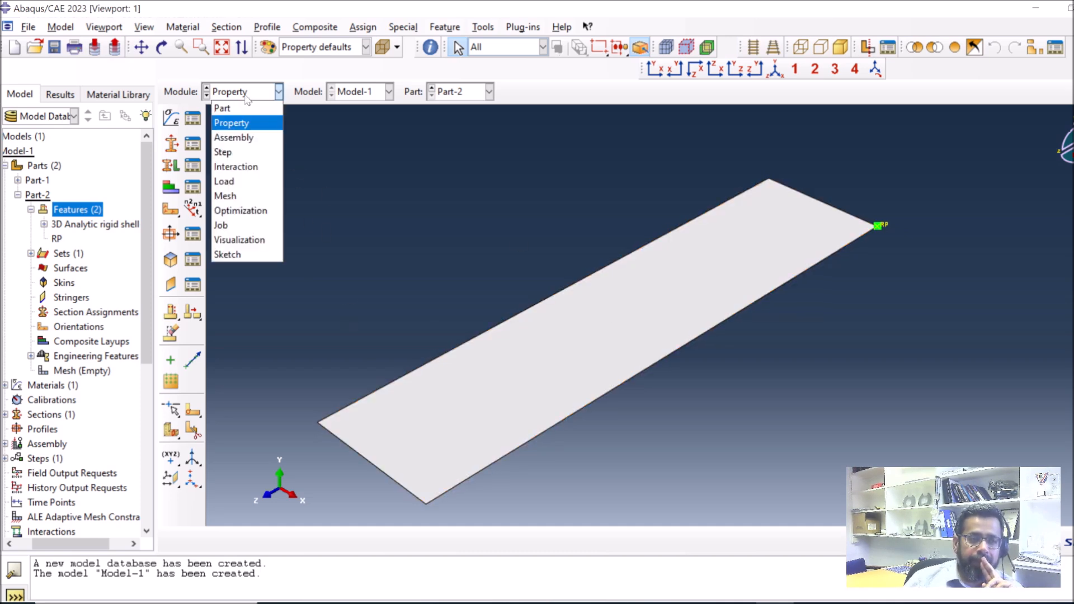
{"action": "left_click", "coordinate": [235, 109]}
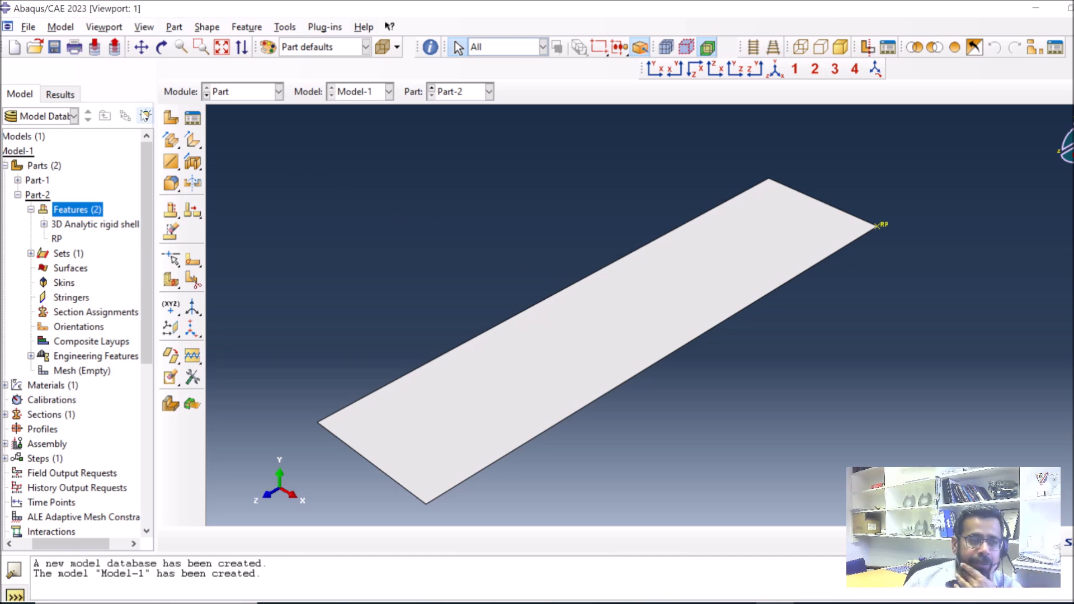
Step: Start a new 3D deformable part named Fishtrawl with a solid extrusion base feature
{"action": "left_click", "coordinate": [171, 118]}
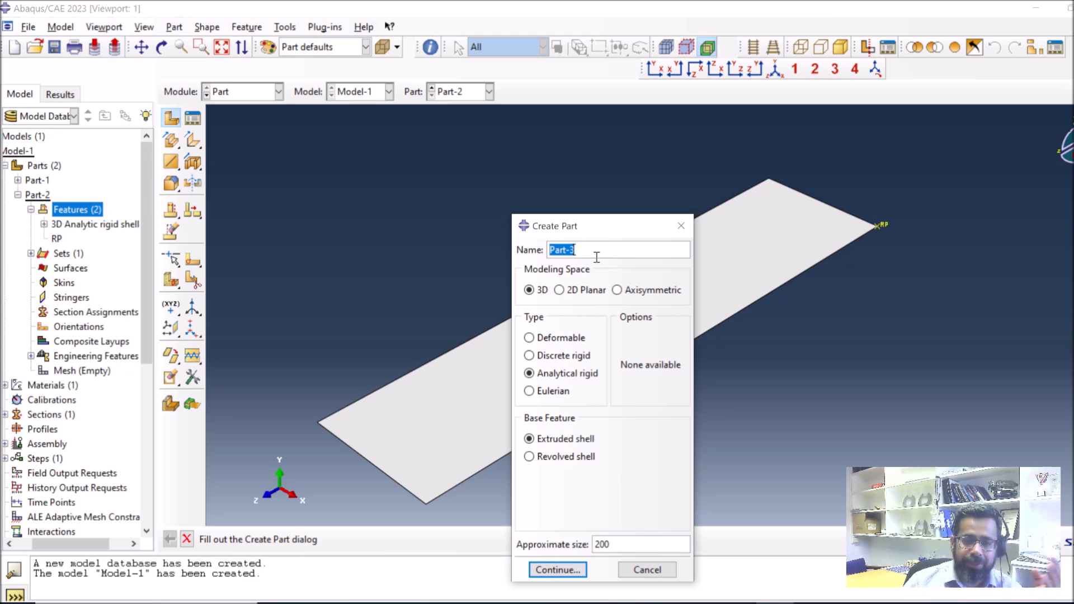
{"action": "type", "text": "F"}
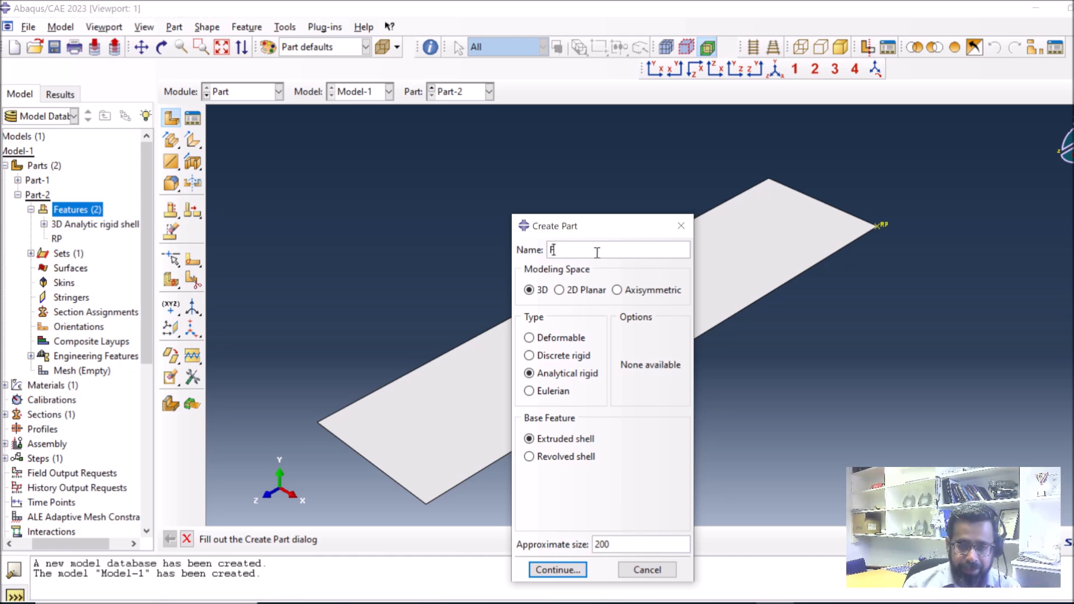
{"action": "type", "text": "ishtrawl"}
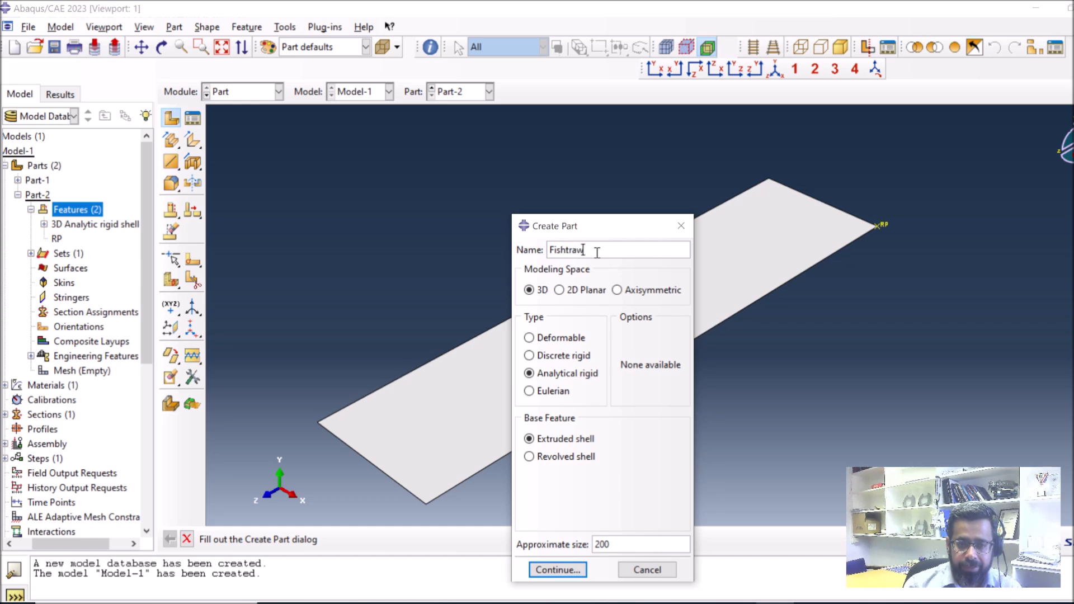
{"action": "left_click", "coordinate": [555, 339]}
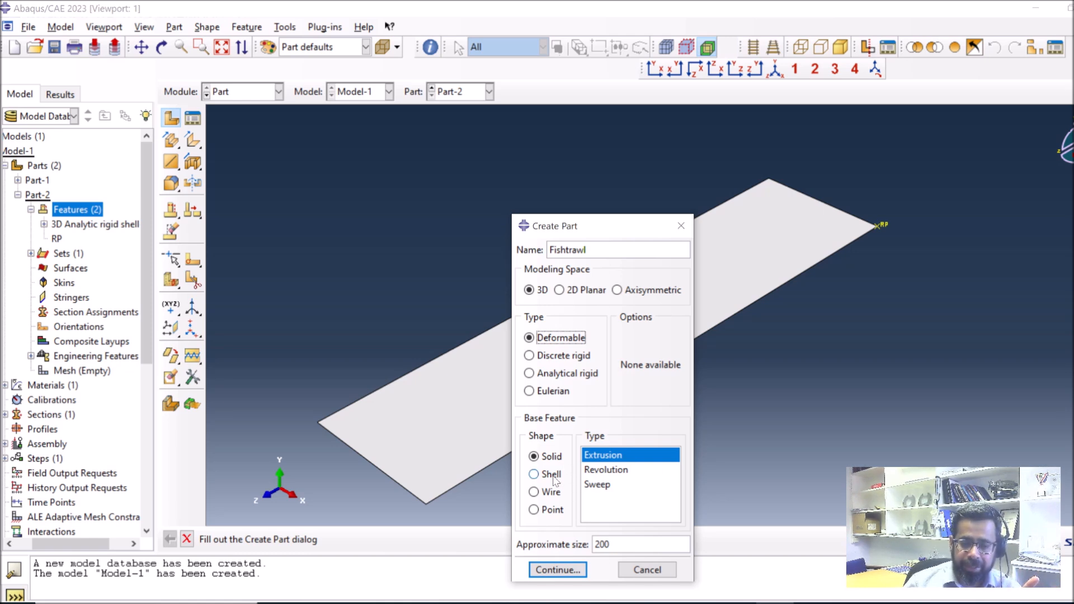
{"action": "left_click", "coordinate": [572, 571]}
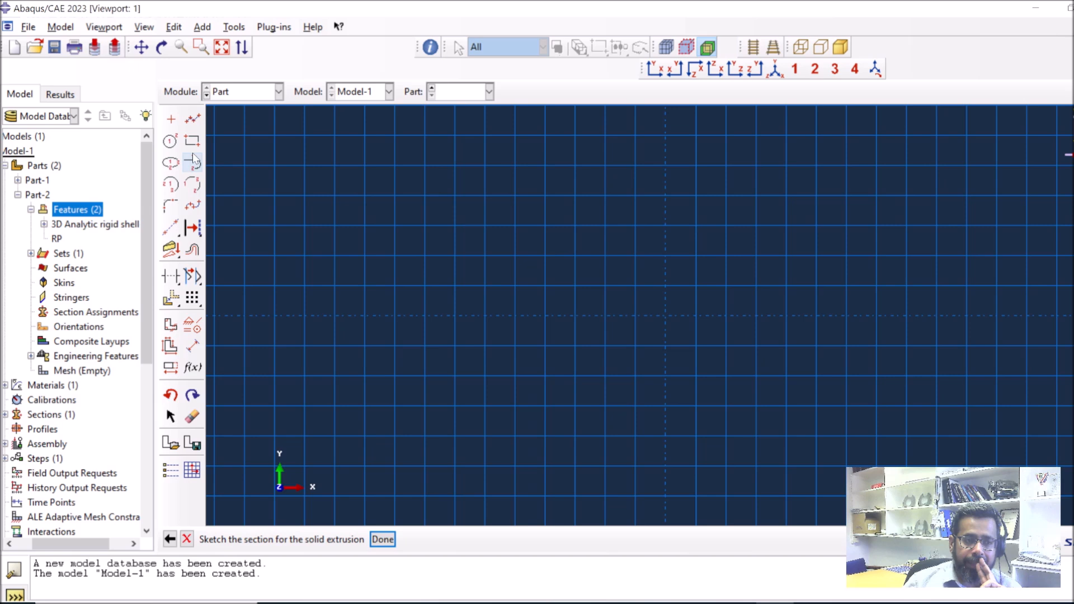
Step: Sketch a rectangle from corner 0,0 to opposite corner 500,500 as the Fishtrawl section
{"action": "left_click", "coordinate": [191, 143]}
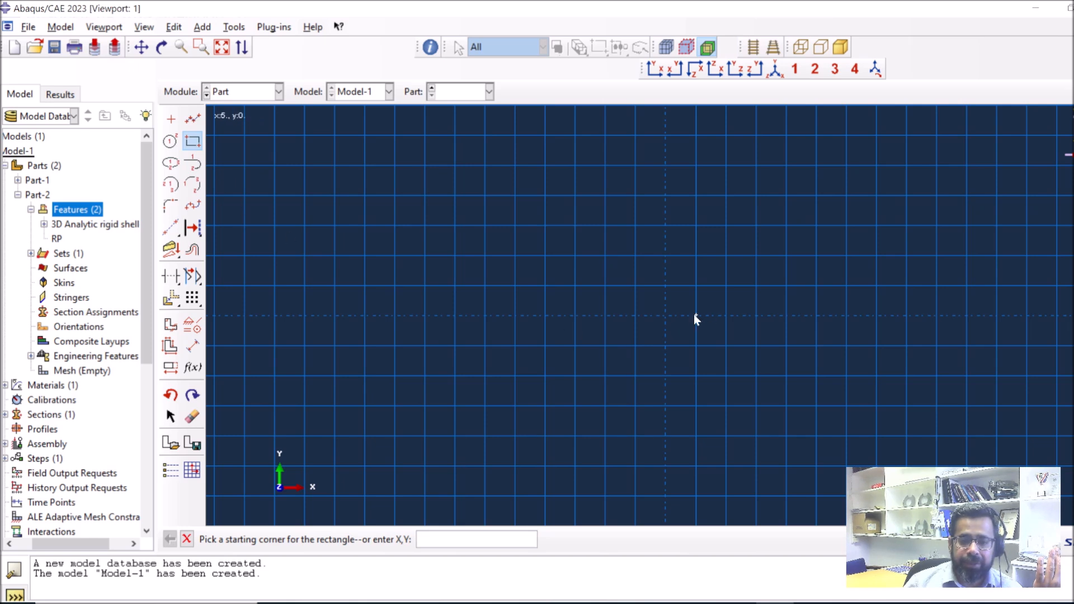
{"action": "type", "text": "0,0"}
{"action": "key", "text": "Return"}
{"action": "scroll", "coordinate": [539, 332], "scroll_direction": "down", "scroll_amount": 5}
{"action": "type", "text": "500,500"}
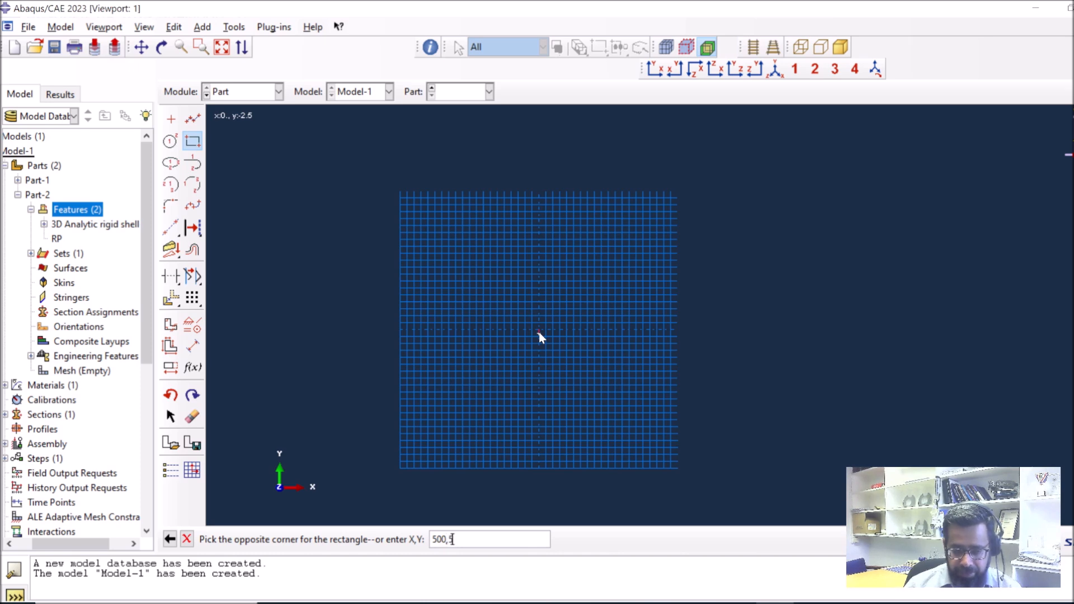
{"action": "key", "text": "Return"}
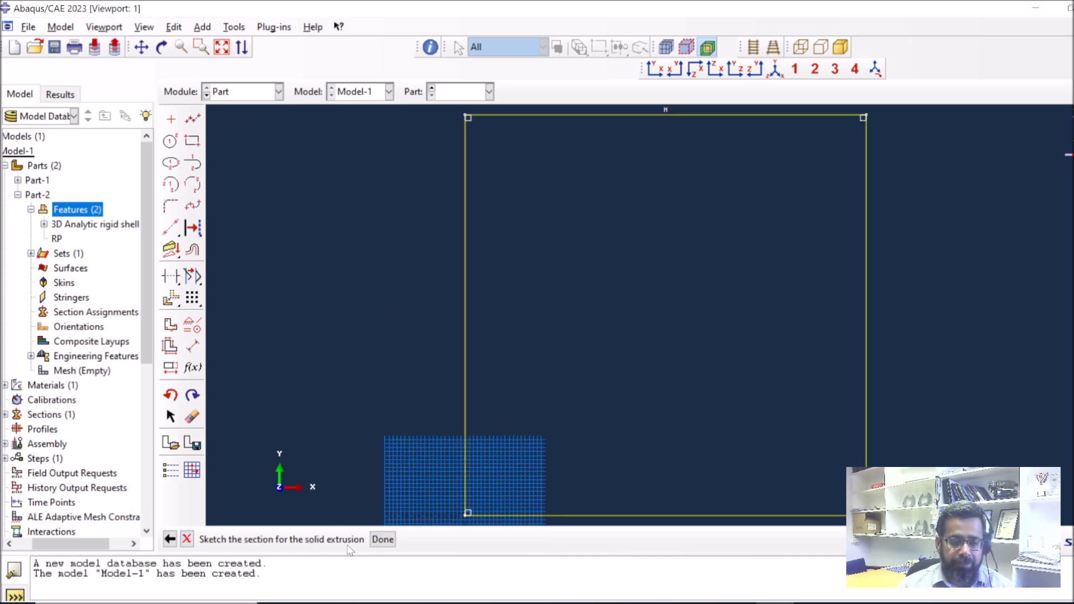
Step: Finish the square section sketch and extrude it to a depth of 500
{"action": "left_click", "coordinate": [383, 539]}
{"action": "type", "text": "500"}
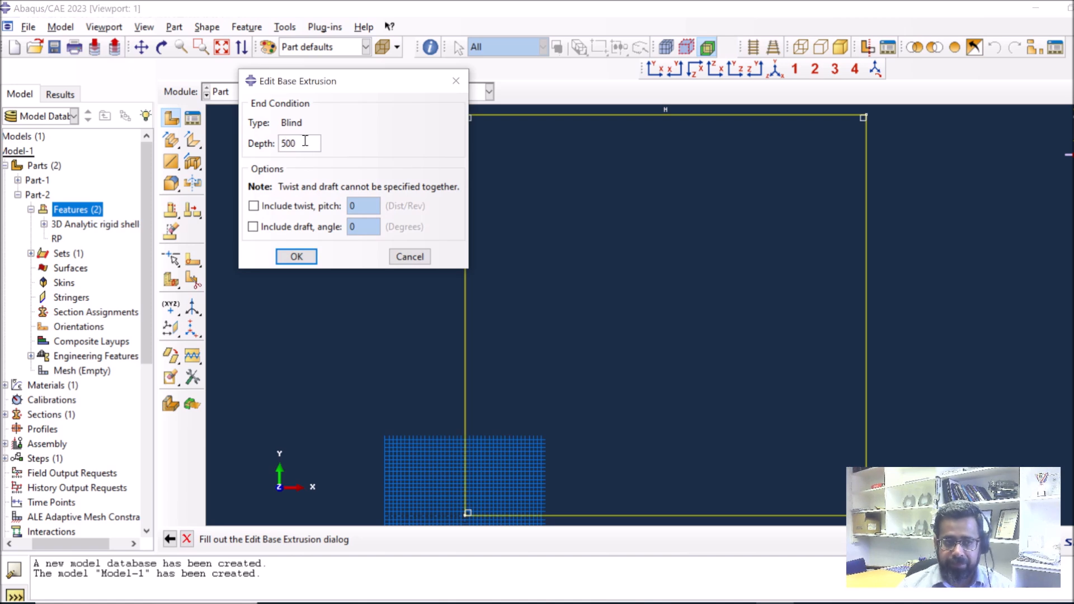
{"action": "key", "text": "Return"}
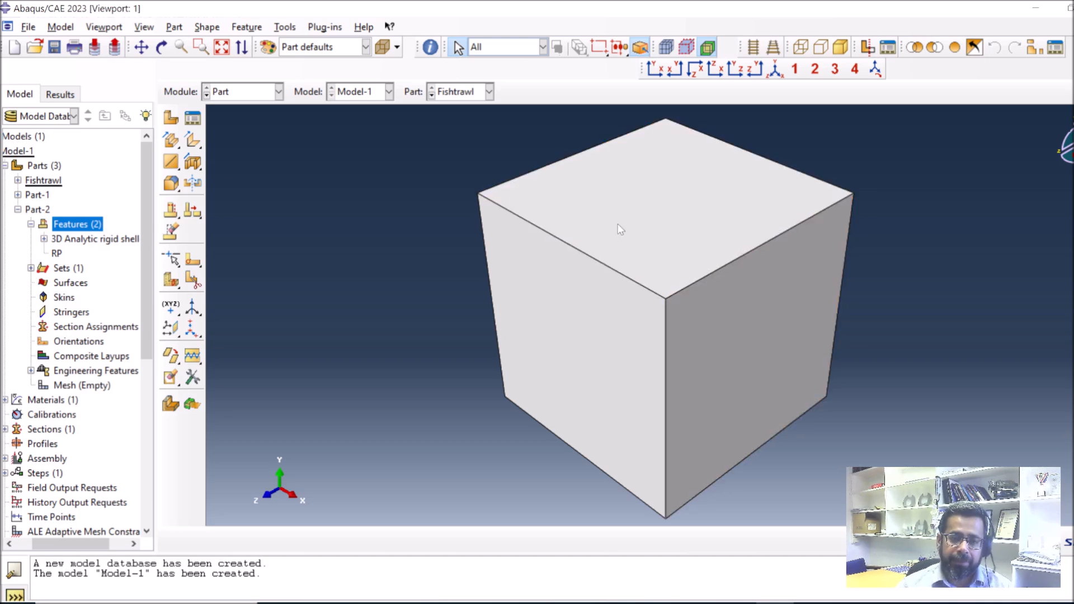
Step: In the Property module, start a new material with isotropic elasticity, Young's modulus 210000 and Poisson's ratio 0.3
{"action": "left_click", "coordinate": [246, 92]}
{"action": "left_click", "coordinate": [230, 120]}
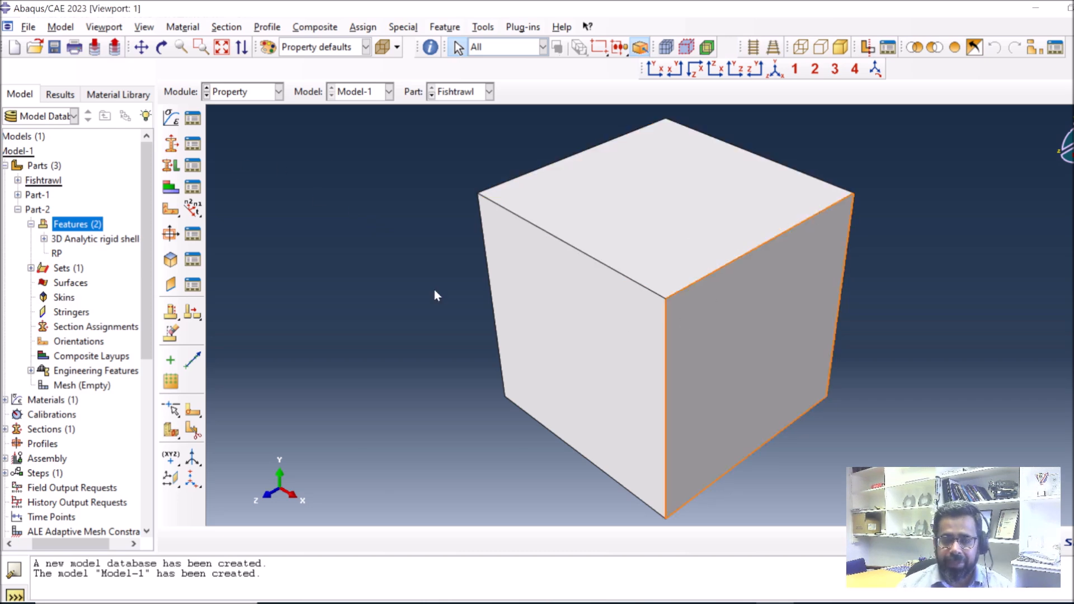
{"action": "left_click", "coordinate": [171, 118]}
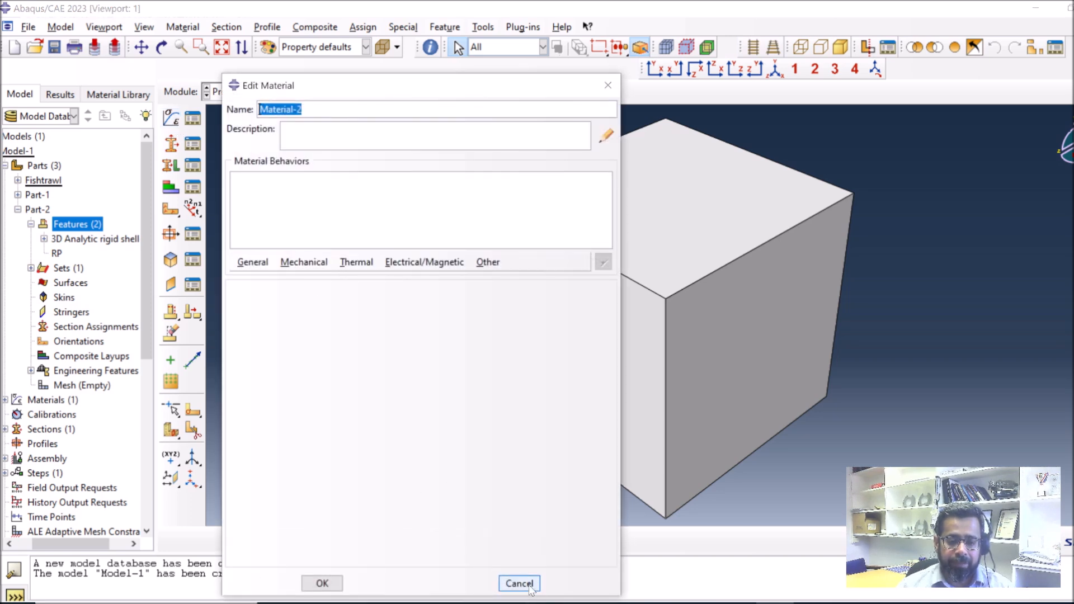
{"action": "left_click", "coordinate": [304, 262]}
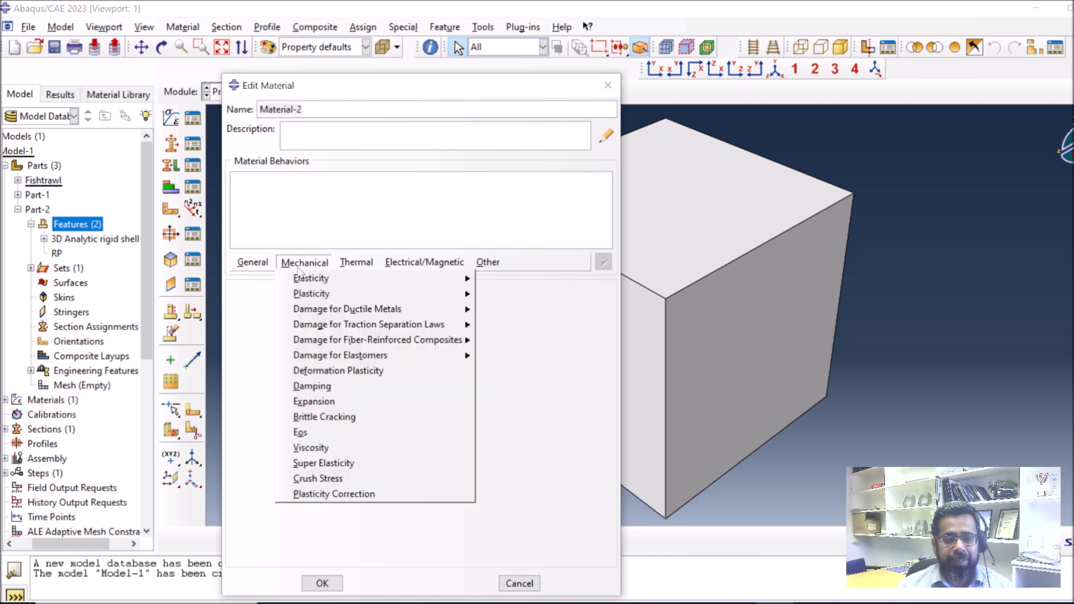
{"action": "mouse_move", "coordinate": [306, 280]}
{"action": "left_click", "coordinate": [506, 279]}
{"action": "left_click", "coordinate": [300, 473]}
{"action": "type", "text": "21"}
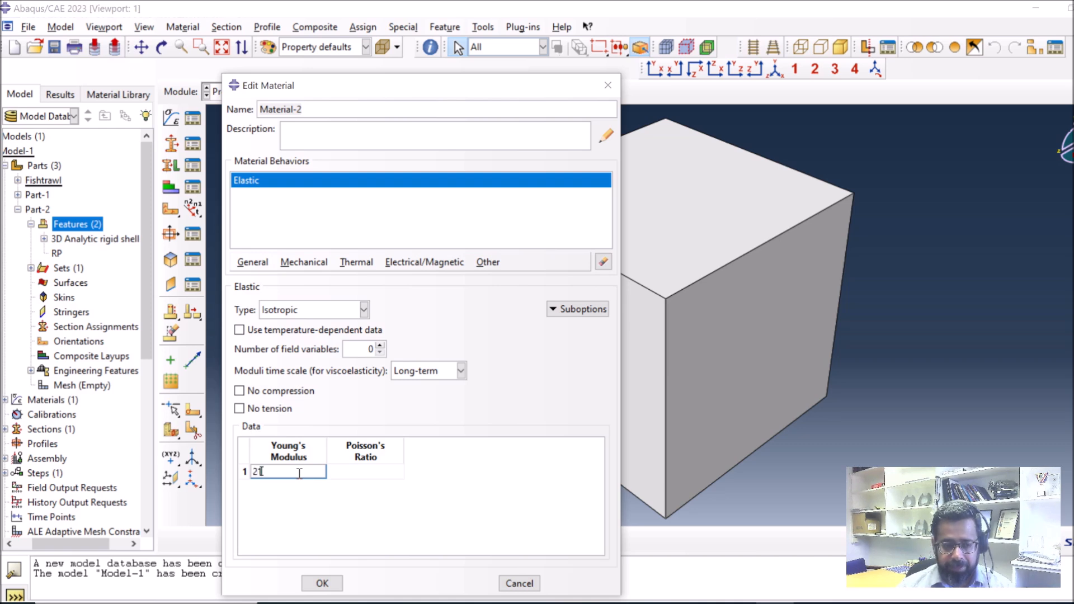
{"action": "type", "text": "0000"}
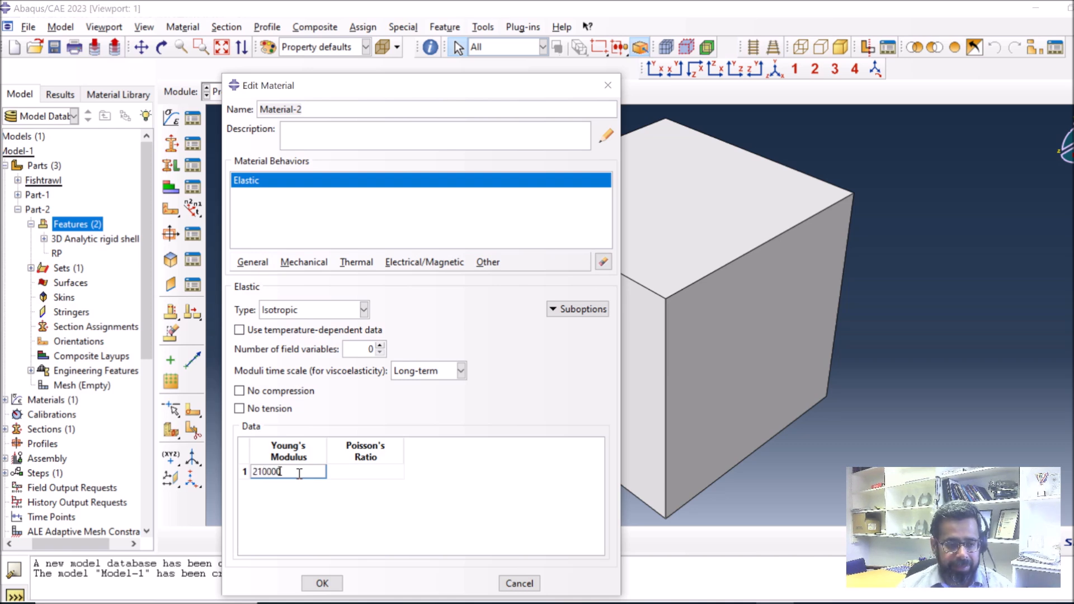
{"action": "left_click", "coordinate": [341, 473]}
{"action": "type", "text": "0.3"}
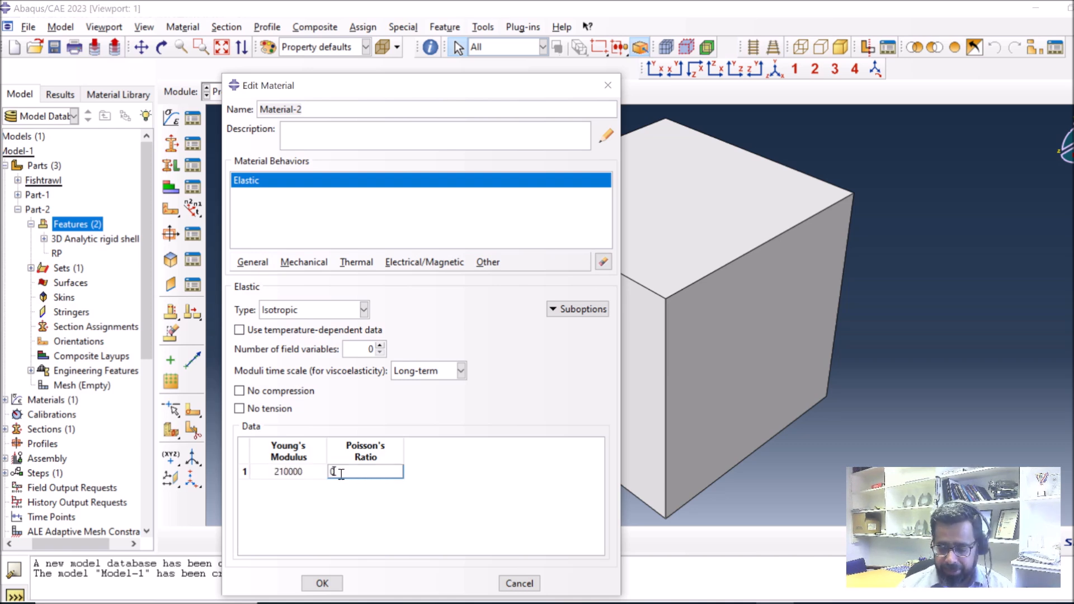
Step: Add a uniform mass density of 7.85e-9 to the new material and confirm it
{"action": "left_click", "coordinate": [253, 261]}
{"action": "left_click", "coordinate": [258, 280]}
{"action": "left_click", "coordinate": [273, 413]}
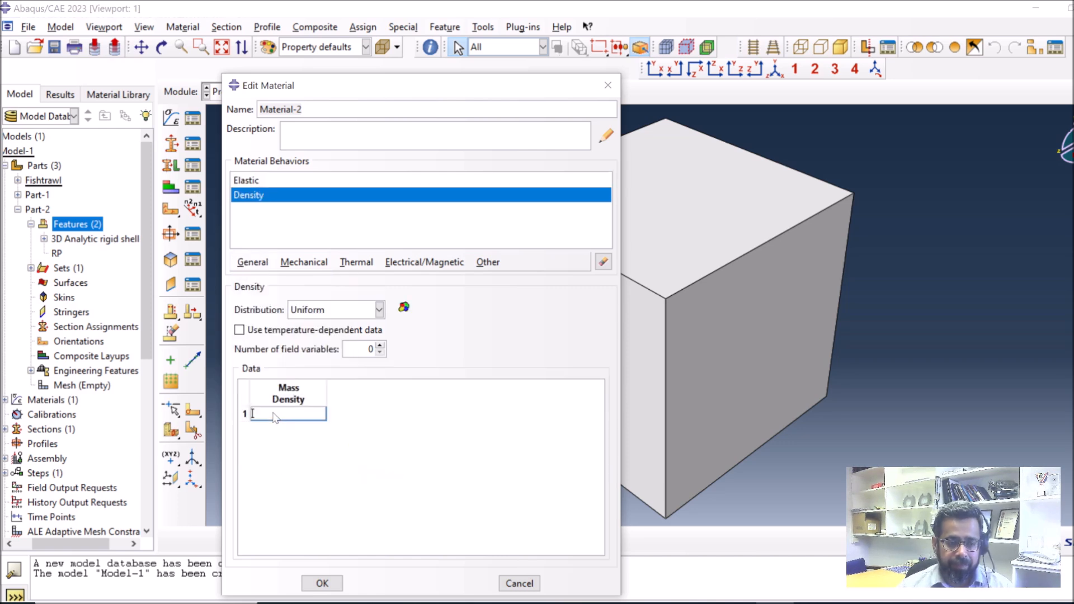
{"action": "type", "text": "7.85"}
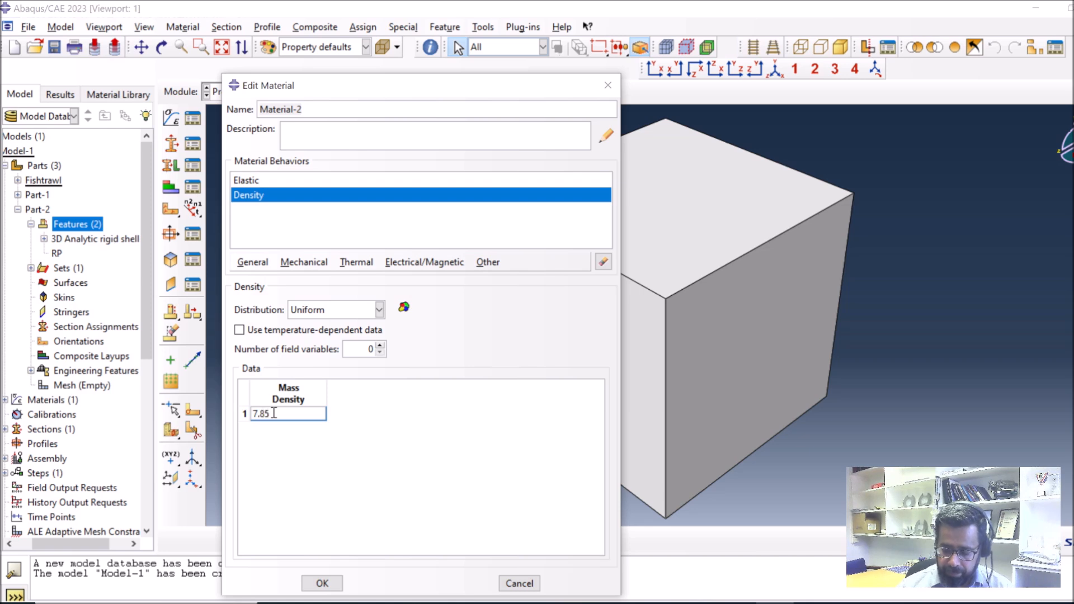
{"action": "type", "text": "e-9"}
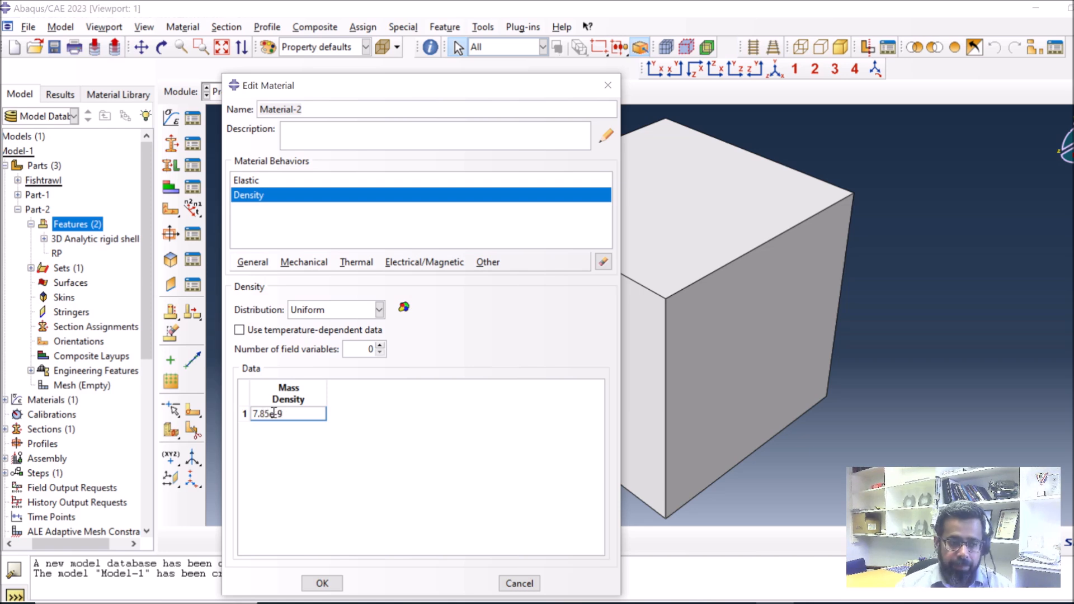
{"action": "key", "text": "Return"}
{"action": "left_click", "coordinate": [305, 262]}
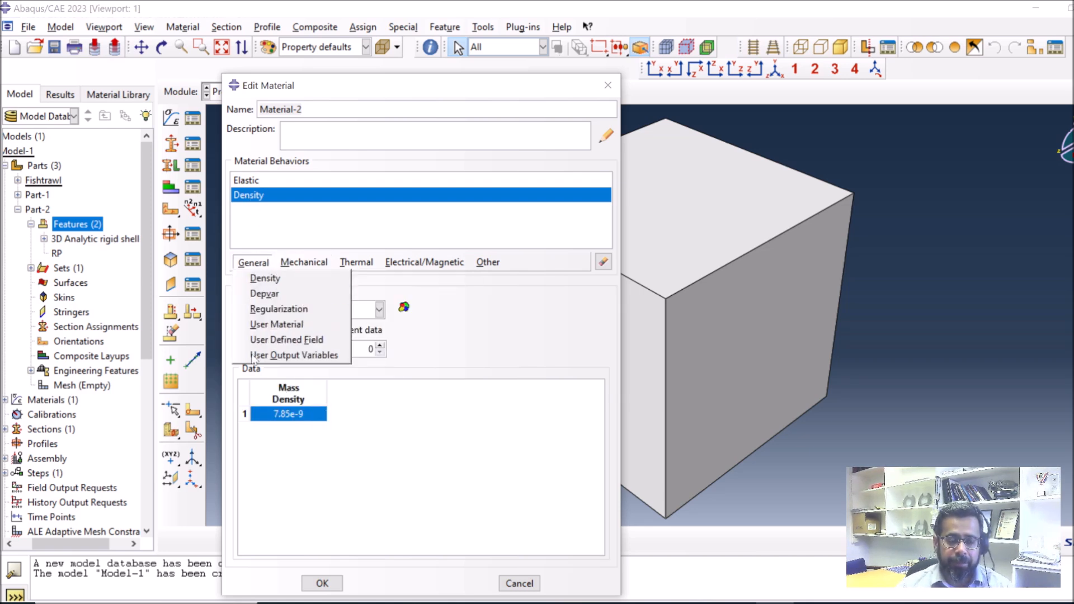
{"action": "left_click", "coordinate": [309, 585]}
{"action": "left_click", "coordinate": [310, 584]}
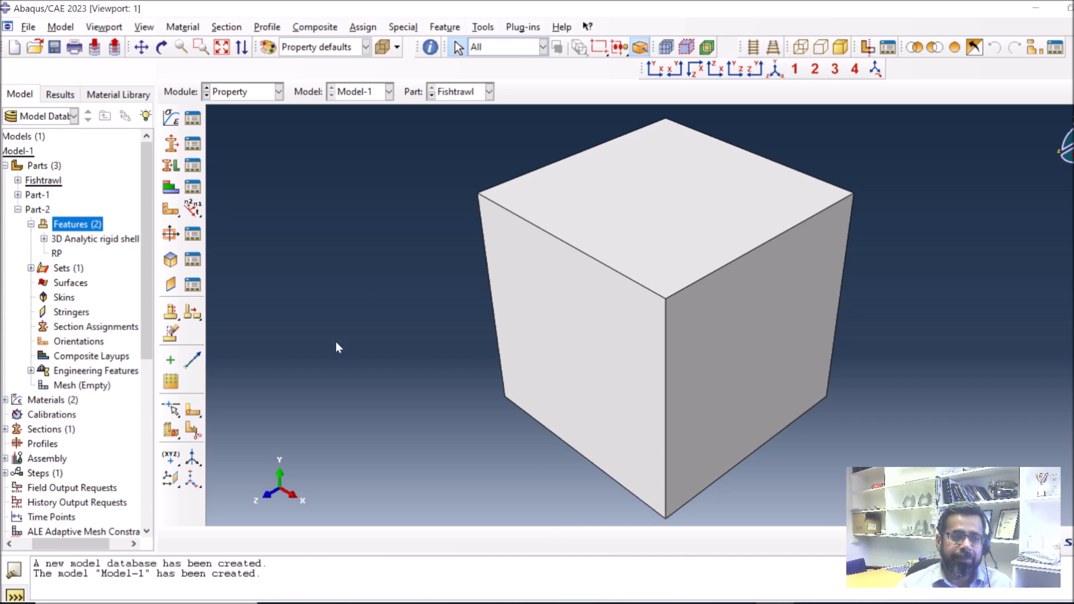
Step: Create a solid homogeneous section that uses Material-2
{"action": "left_click", "coordinate": [171, 143]}
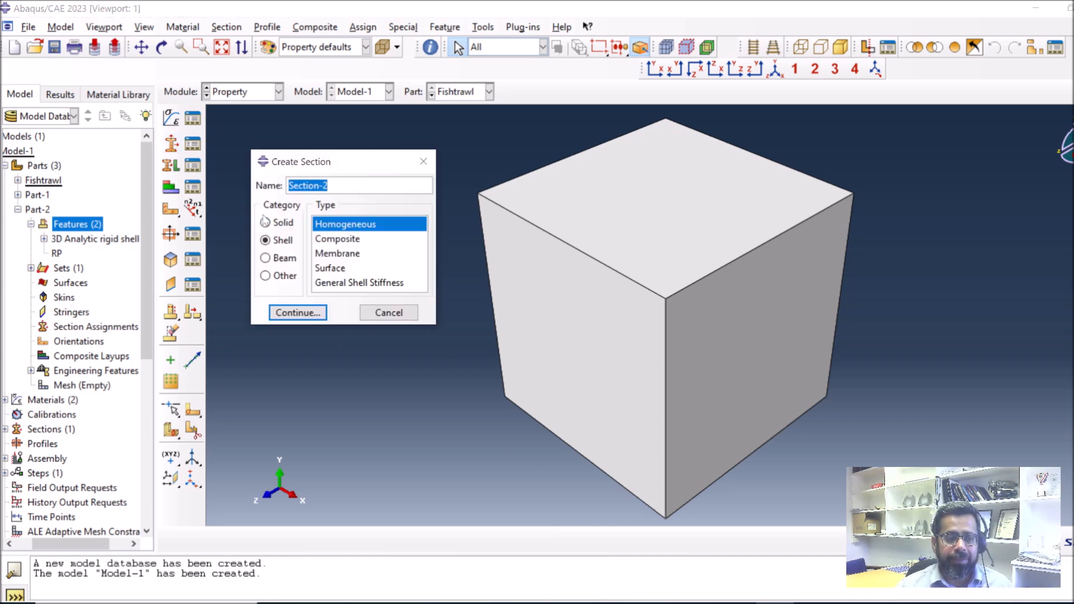
{"action": "left_click", "coordinate": [287, 224]}
{"action": "left_click", "coordinate": [298, 311]}
{"action": "left_click", "coordinate": [432, 257]}
{"action": "left_click", "coordinate": [434, 287]}
{"action": "left_click", "coordinate": [415, 302]}
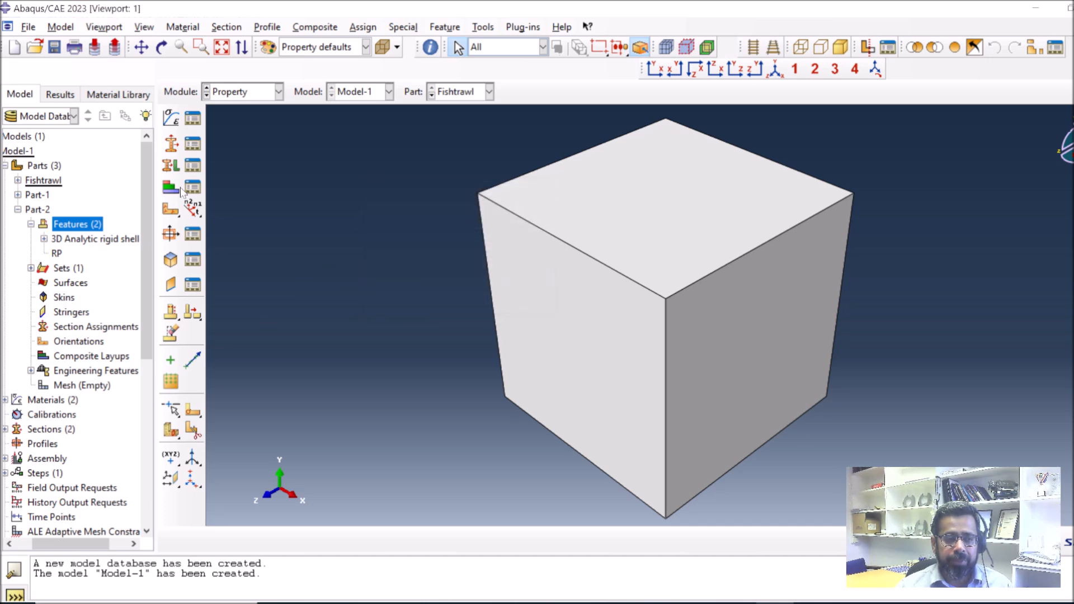
Step: Assign the solid homogeneous section Section-2 to the whole Fishtrawl cube as a new set
{"action": "left_click", "coordinate": [170, 166]}
{"action": "left_click", "coordinate": [539, 333]}
{"action": "left_click", "coordinate": [525, 540]}
{"action": "left_click", "coordinate": [322, 252]}
{"action": "left_click", "coordinate": [323, 282]}
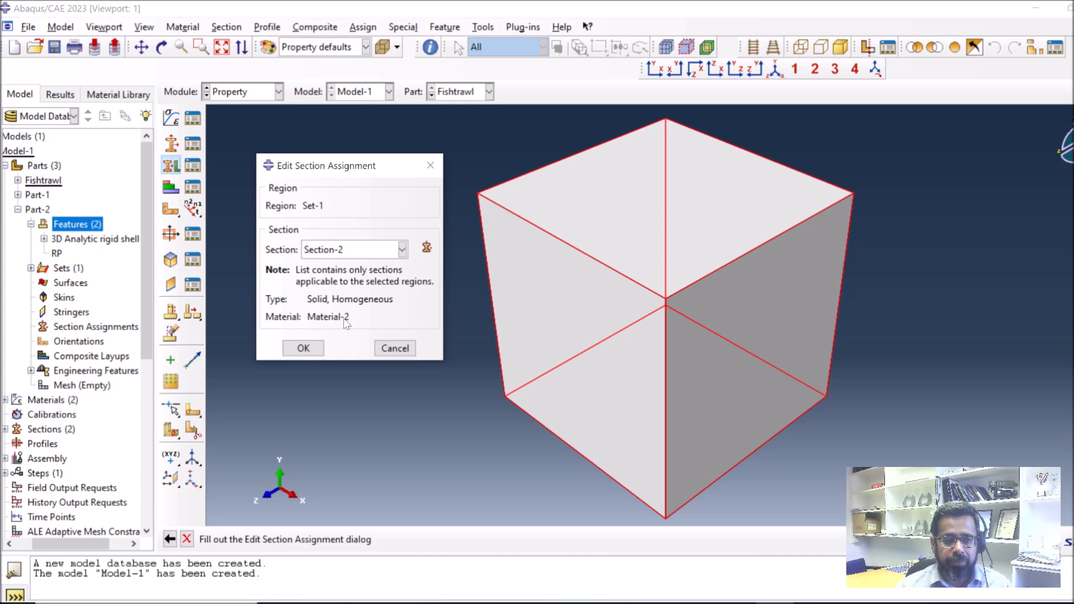
{"action": "left_click", "coordinate": [304, 347]}
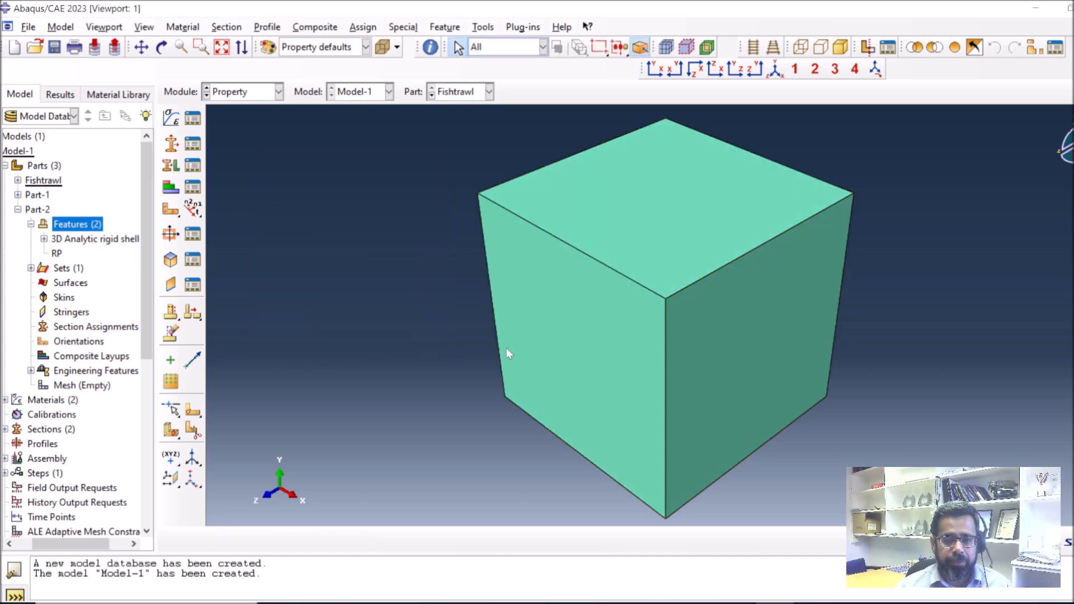
Step: In the Assembly module, create dependent instances of Fishtrawl, Part-1 and Part-2 together
{"action": "left_click", "coordinate": [239, 94]}
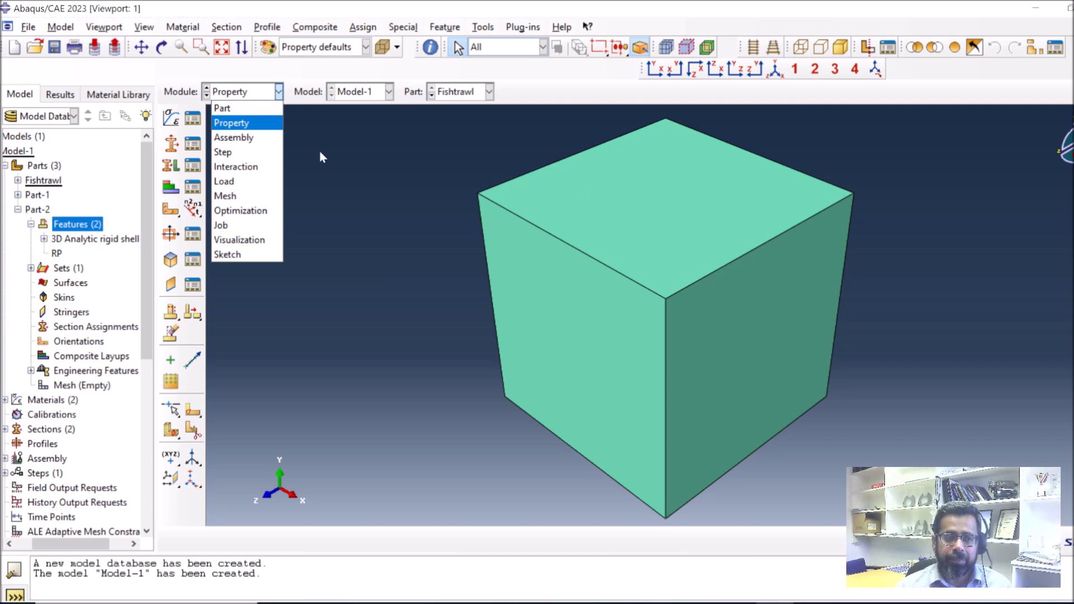
{"action": "left_click", "coordinate": [235, 138]}
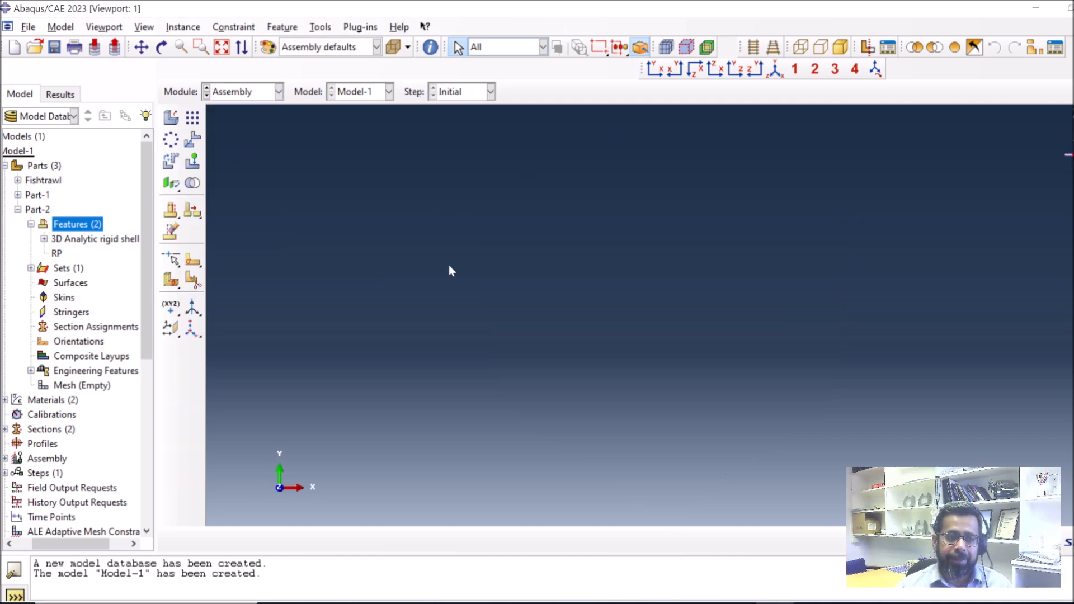
{"action": "left_click", "coordinate": [171, 118]}
{"action": "left_click_drag", "start_coordinate": [264, 222], "coordinate": [264, 252]}
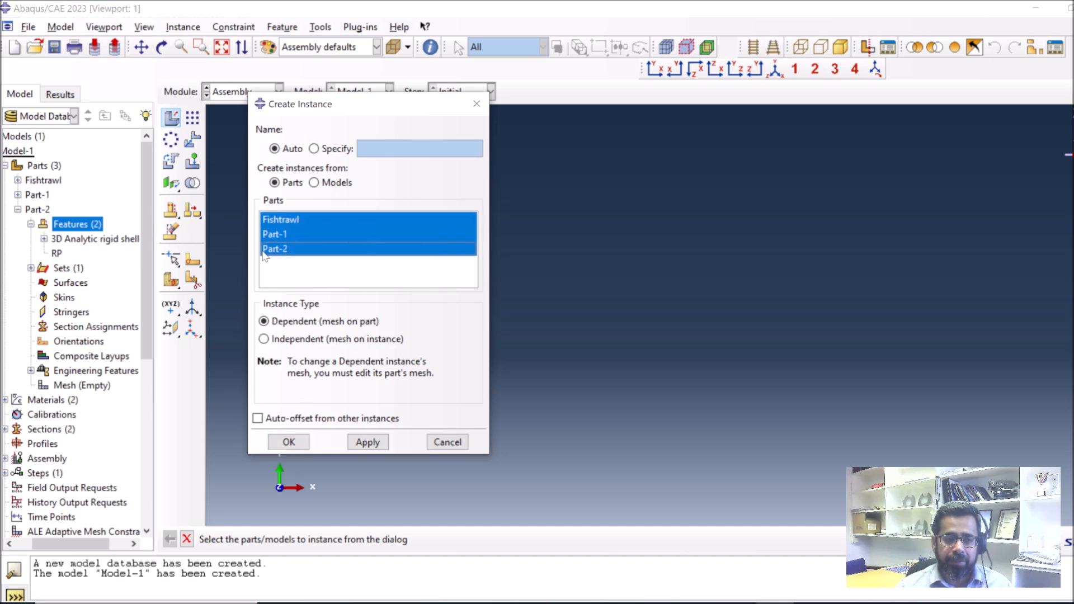
{"action": "left_click", "coordinate": [289, 442]}
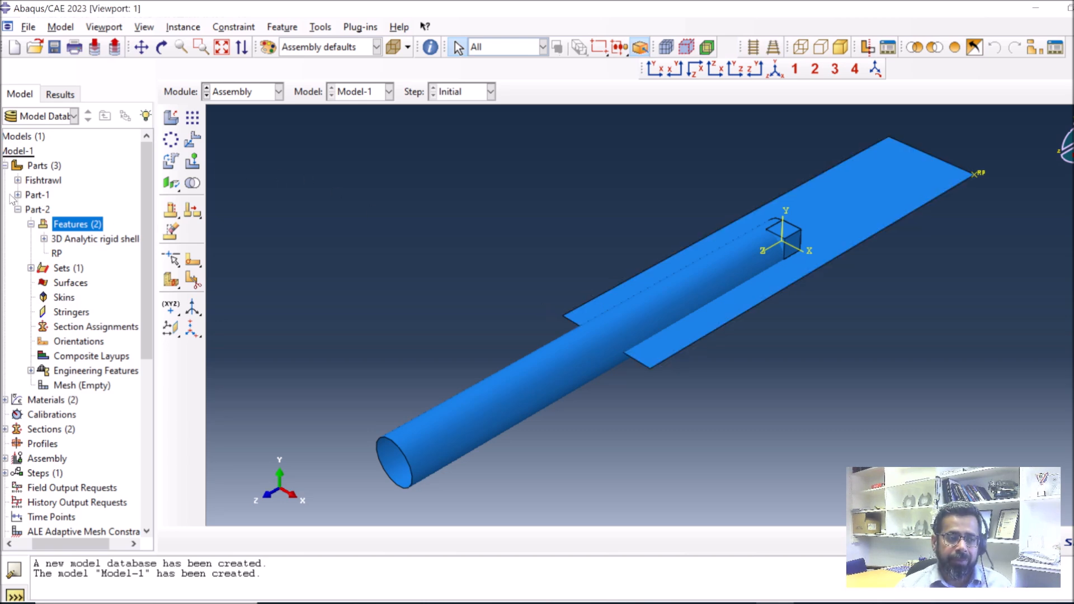
Step: Open the section sketch of Part-2's analytic rigid shell for editing
{"action": "double_click", "coordinate": [45, 240]}
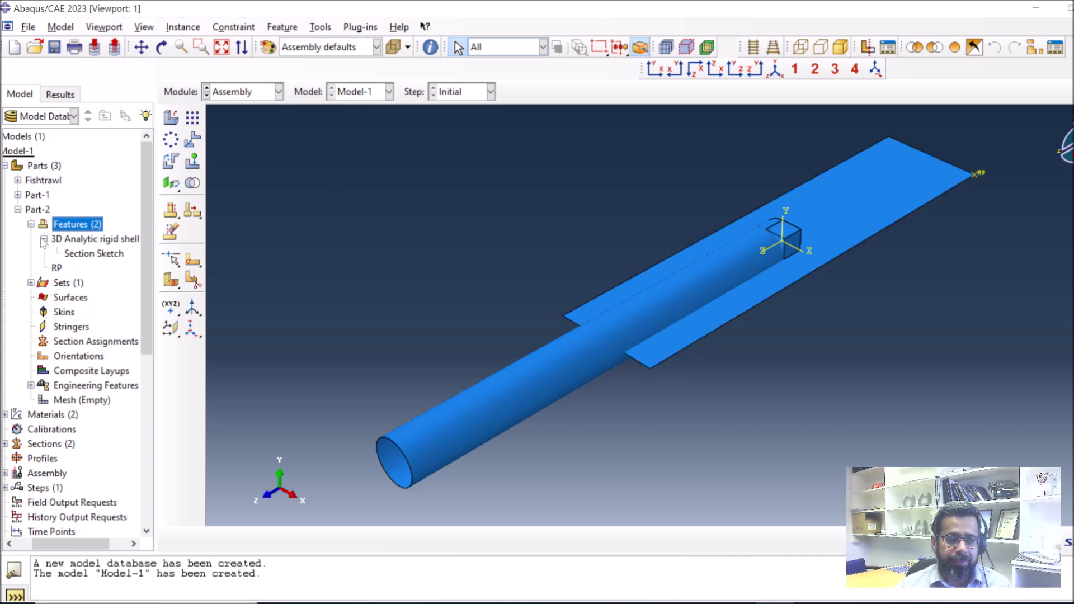
{"action": "left_click", "coordinate": [70, 254]}
{"action": "double_click", "coordinate": [89, 254]}
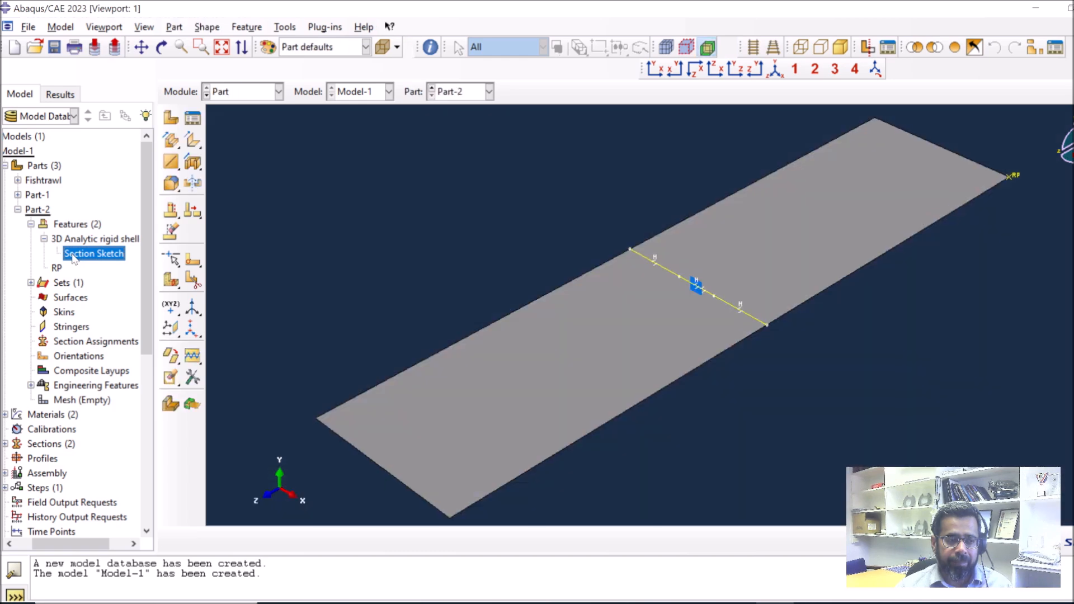
{"action": "scroll", "coordinate": [646, 354], "scroll_direction": "down", "scroll_amount": 6}
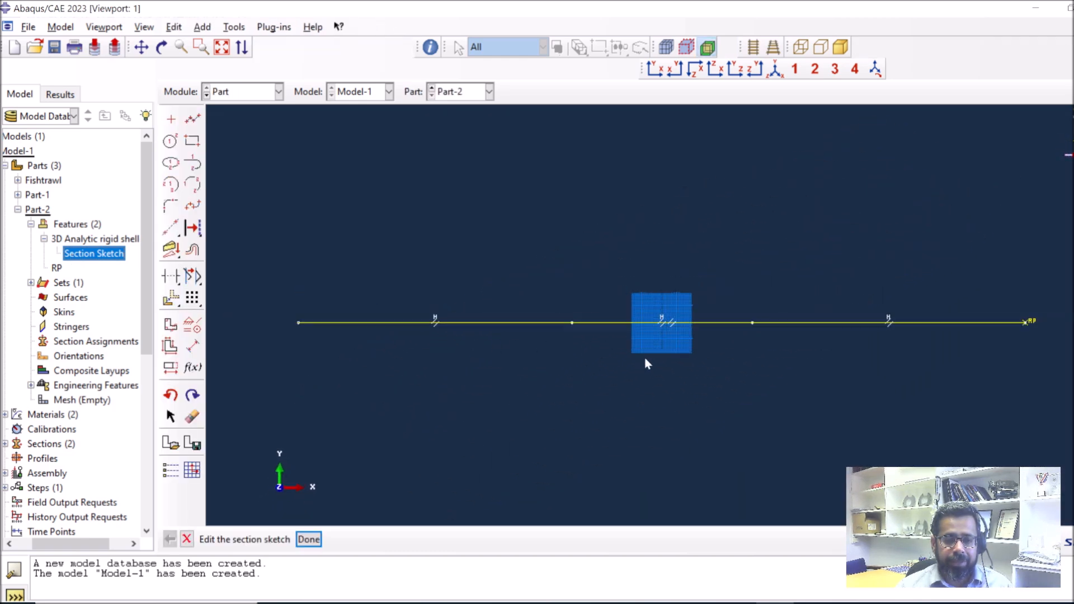
{"action": "scroll", "coordinate": [646, 354], "scroll_direction": "down", "scroll_amount": 1}
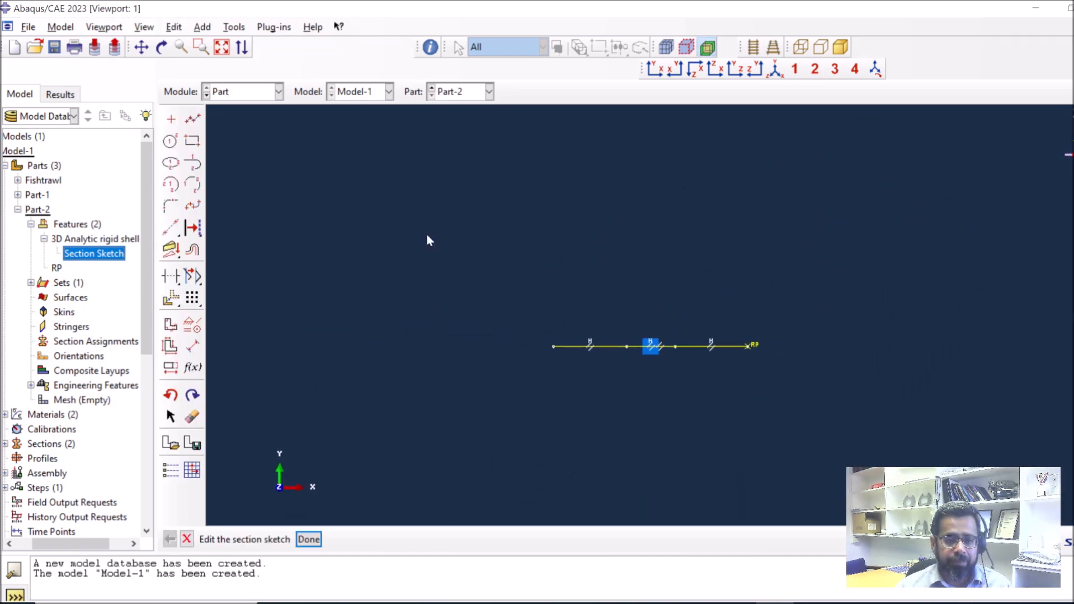
Step: Extend the section sketch with a straight line from its far negative-X endpoint to -5000,0
{"action": "left_click", "coordinate": [192, 119]}
{"action": "left_click", "coordinate": [554, 347]}
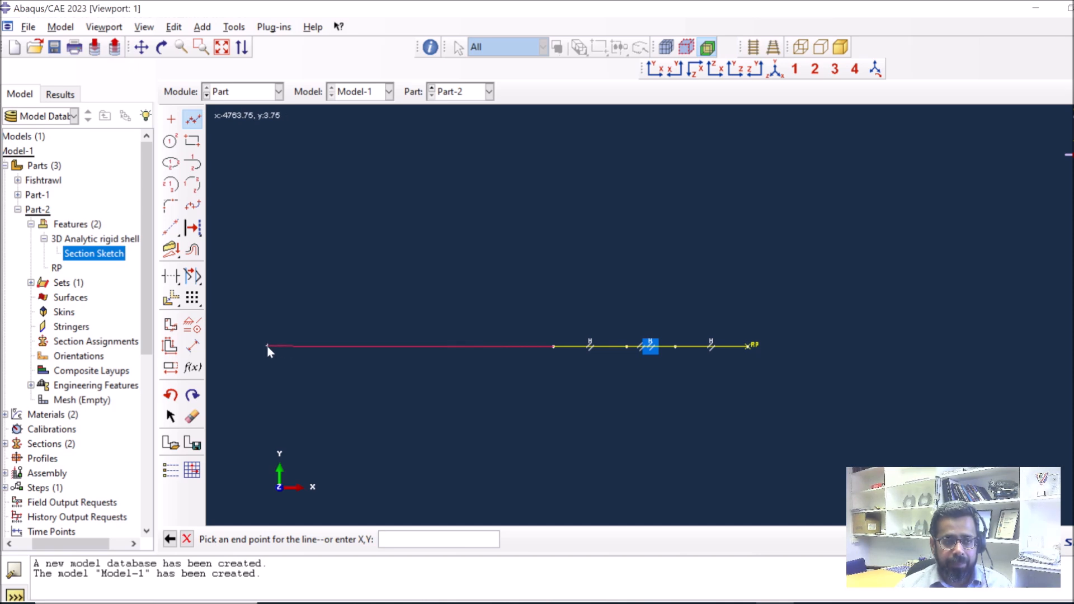
{"action": "type", "text": "-5000,0"}
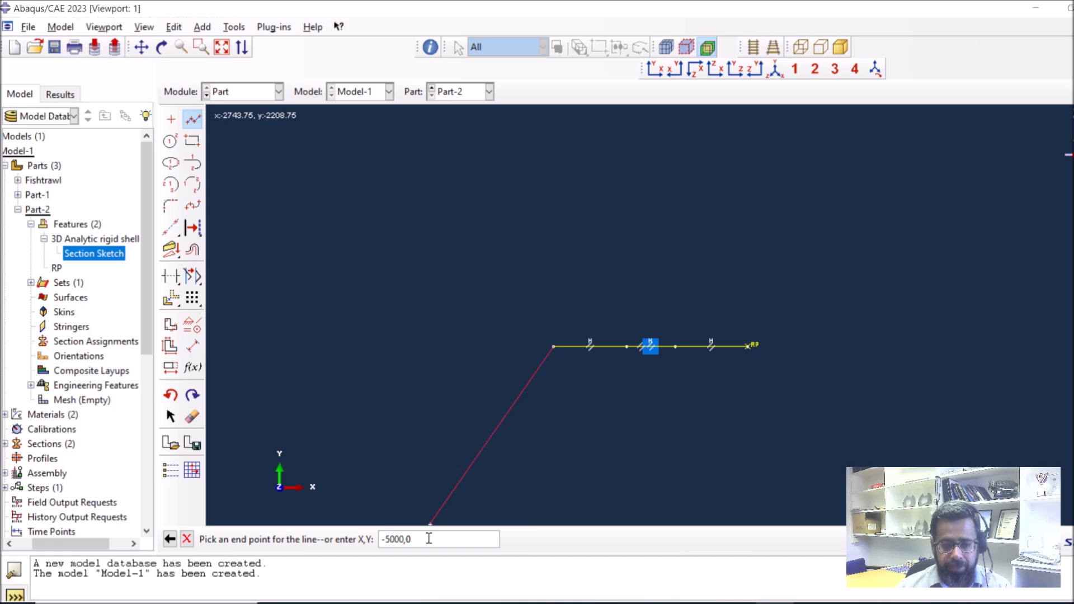
{"action": "key", "text": "Return"}
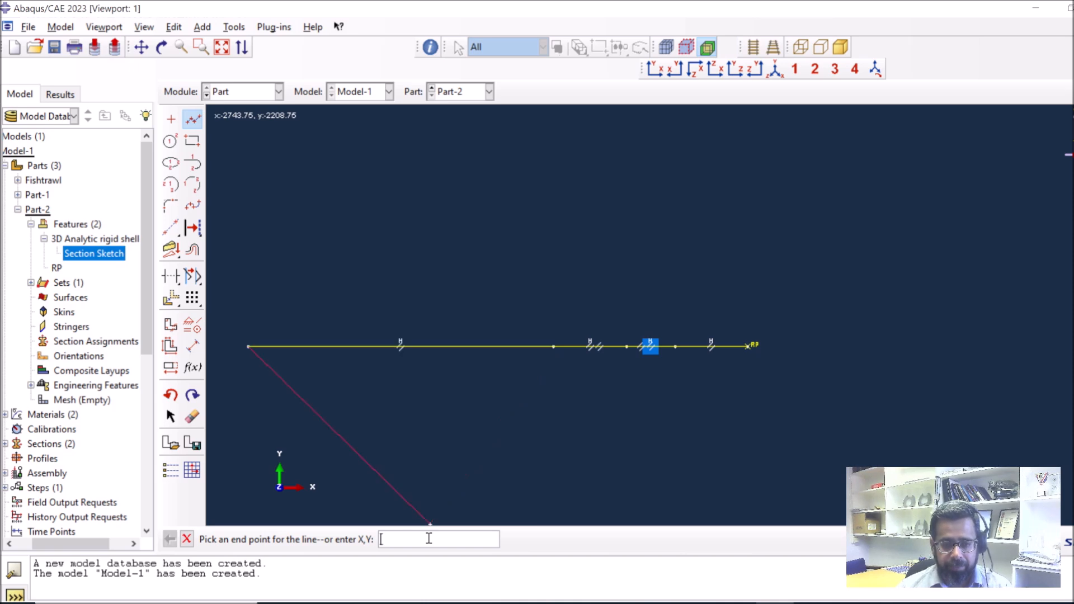
Step: Add a straight line from the sketch endpoint at the reference point to 5000,0 and finish the section sketch
{"action": "left_click", "coordinate": [185, 121]}
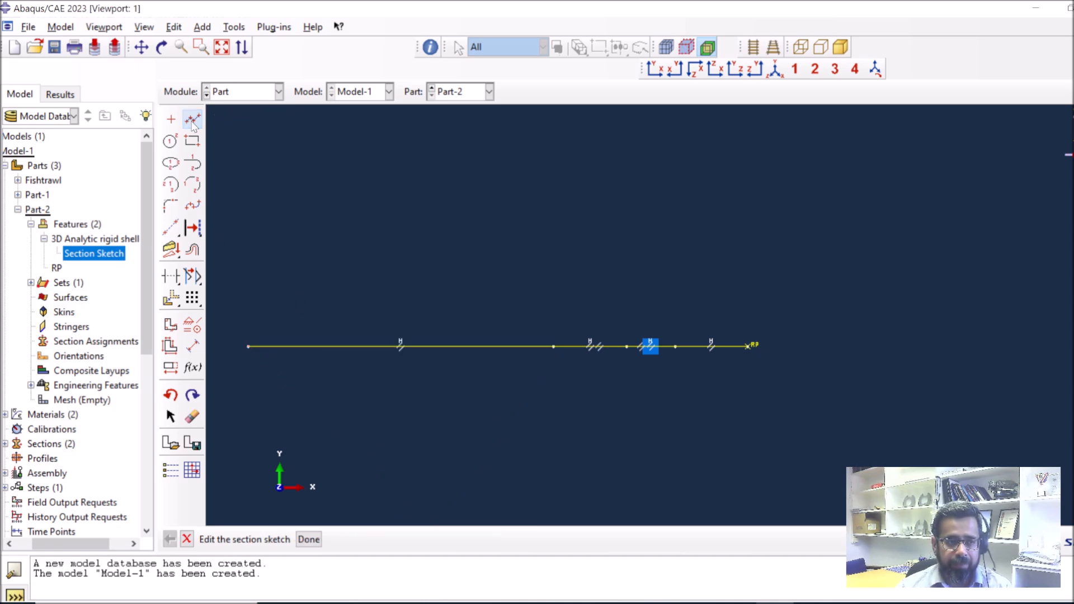
{"action": "left_click", "coordinate": [755, 346]}
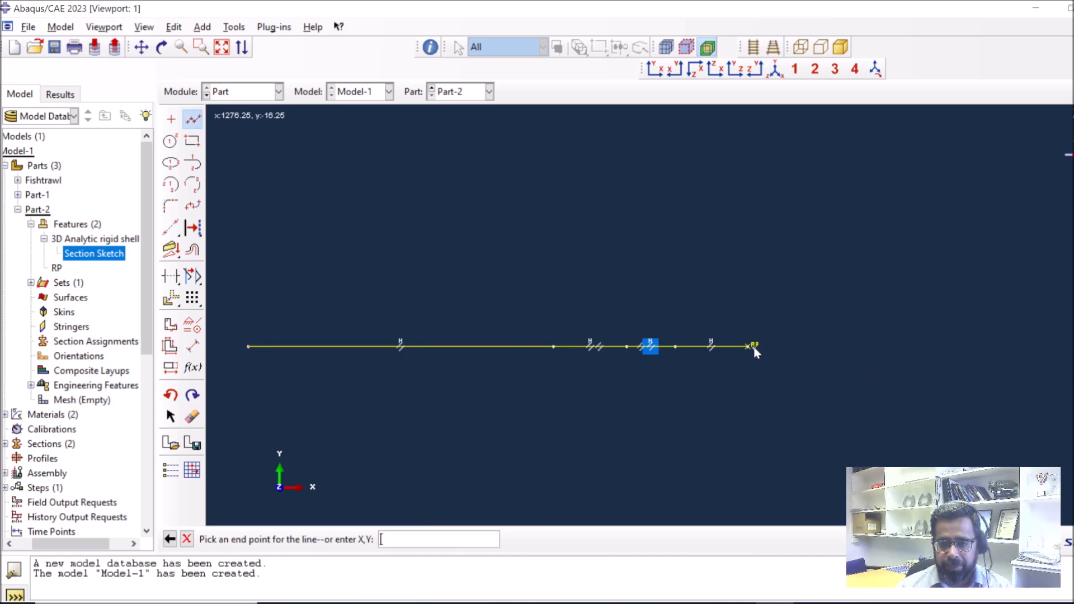
{"action": "type", "text": "3000,0"}
{"action": "key", "text": "Return"}
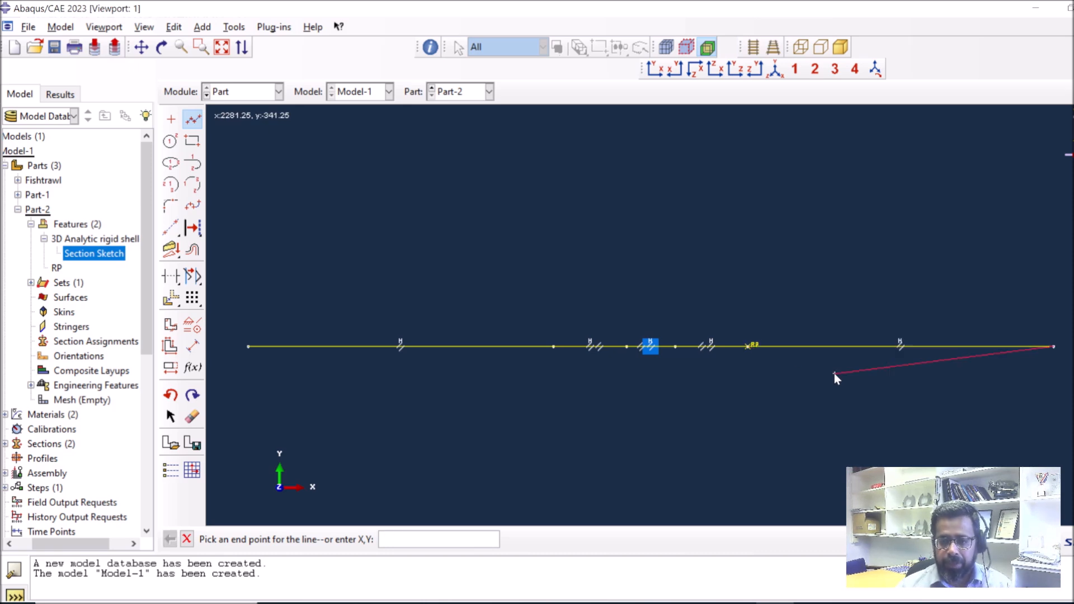
{"action": "left_click", "coordinate": [187, 539]}
{"action": "left_click", "coordinate": [309, 540]}
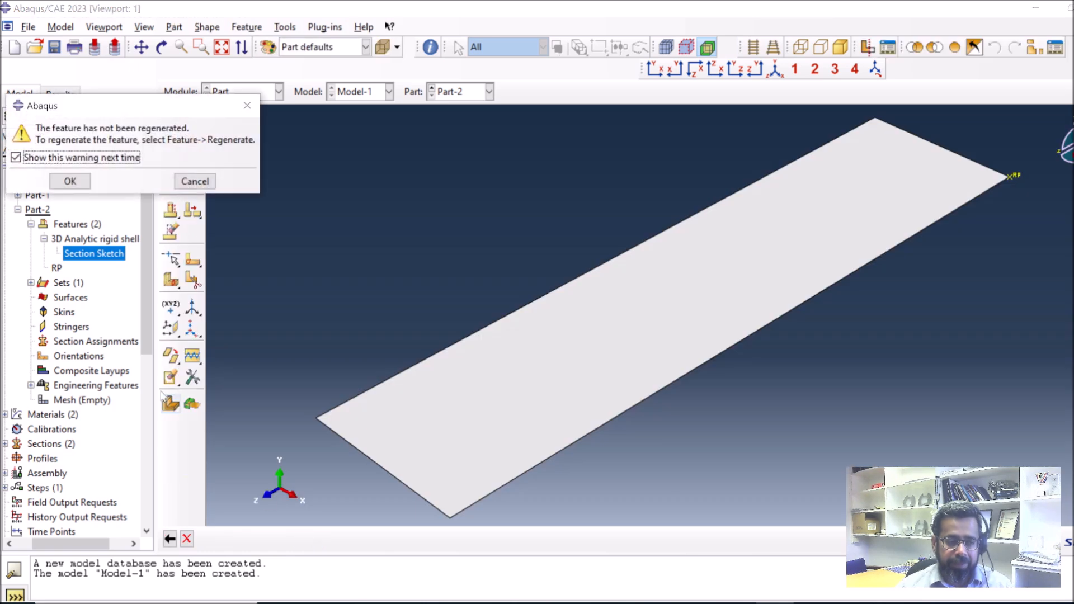
Step: Regenerate Part-2's features so the rigid surface takes the edited sketch, and return to the Assembly module
{"action": "left_click", "coordinate": [70, 182]}
{"action": "right_click", "coordinate": [77, 224]}
{"action": "left_click", "coordinate": [108, 250]}
{"action": "left_click", "coordinate": [230, 92]}
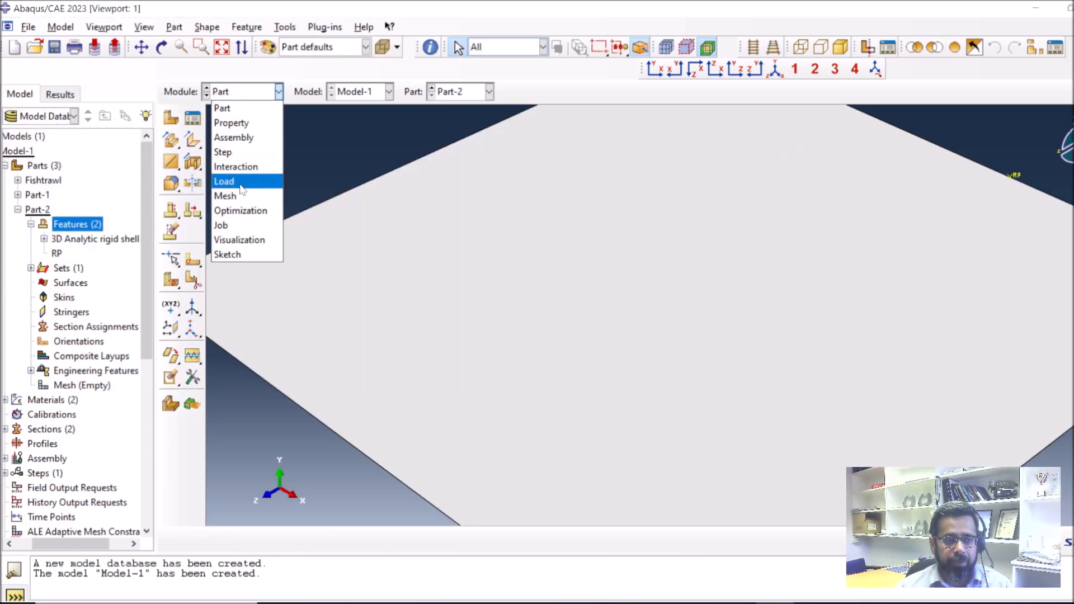
{"action": "left_click", "coordinate": [246, 145]}
{"action": "scroll", "coordinate": [838, 344], "scroll_direction": "up", "scroll_amount": 2}
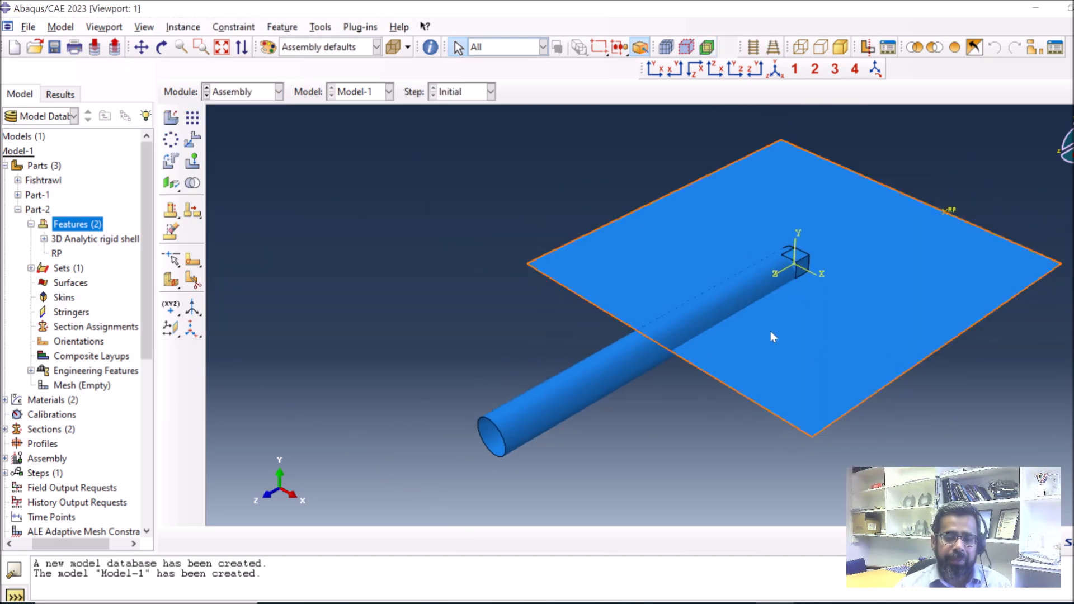
Step: Translate the Fishtrawl cube instance from its lower edge midpoint to the midpoint of the rigid surface's positive-X edge
{"action": "left_click", "coordinate": [192, 141]}
{"action": "left_click", "coordinate": [811, 263]}
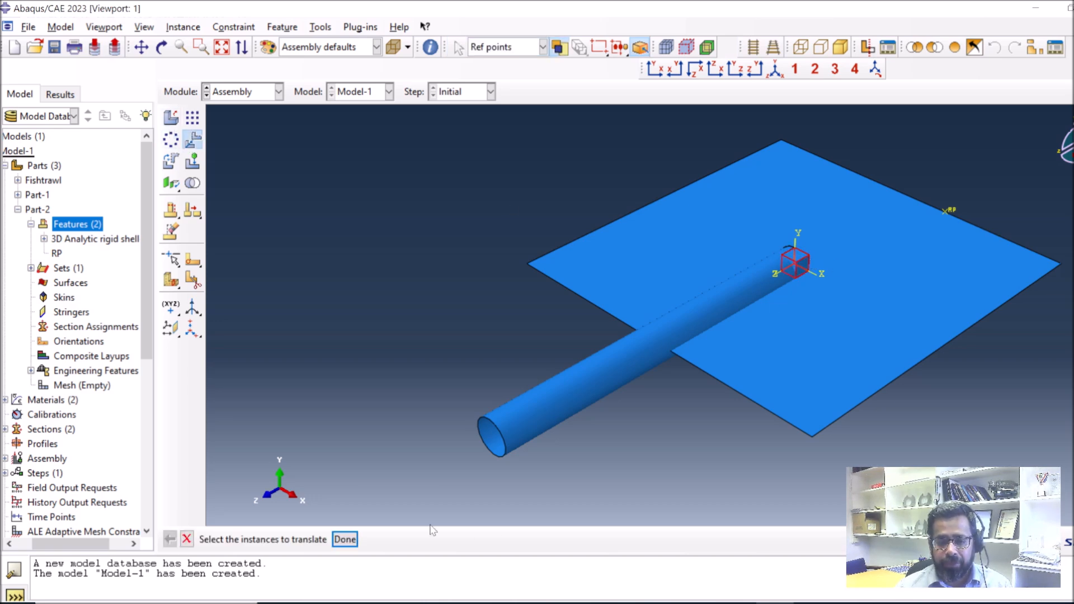
{"action": "middle_click", "coordinate": [848, 304]}
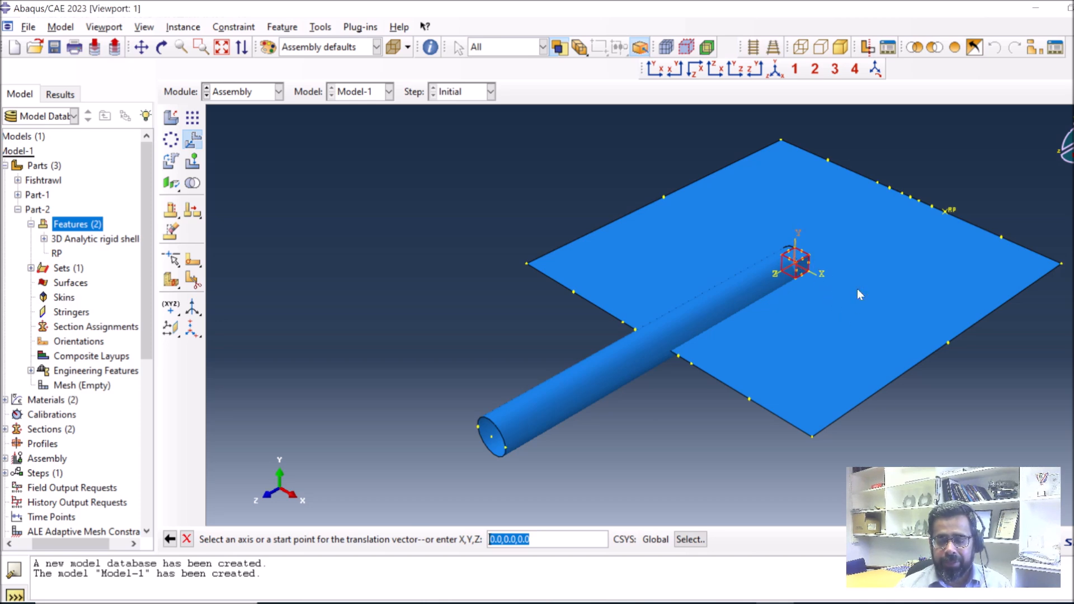
{"action": "left_click", "coordinate": [802, 274]}
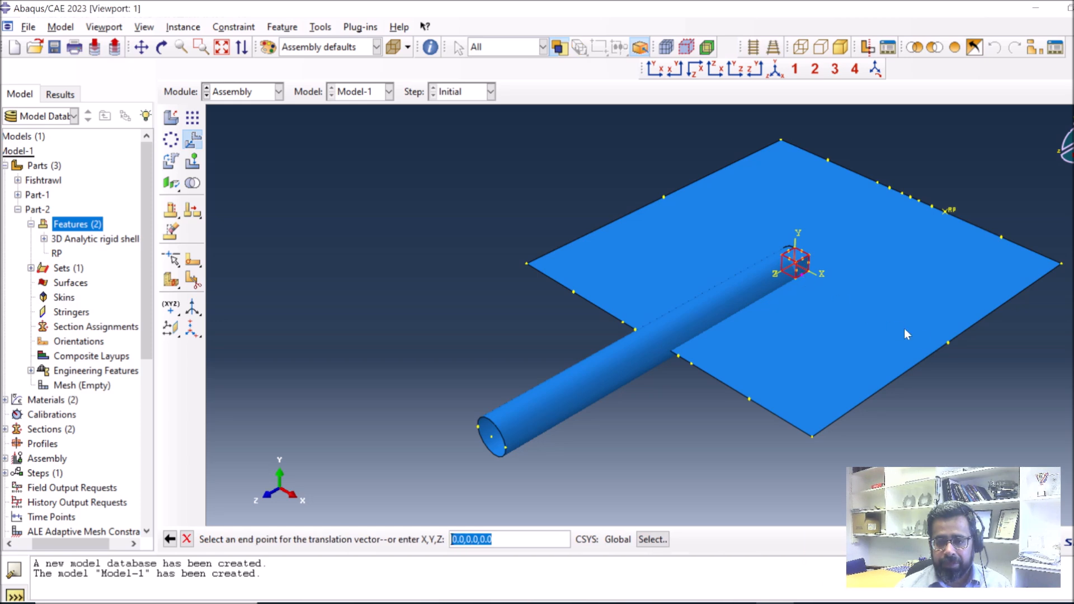
{"action": "left_click", "coordinate": [948, 345]}
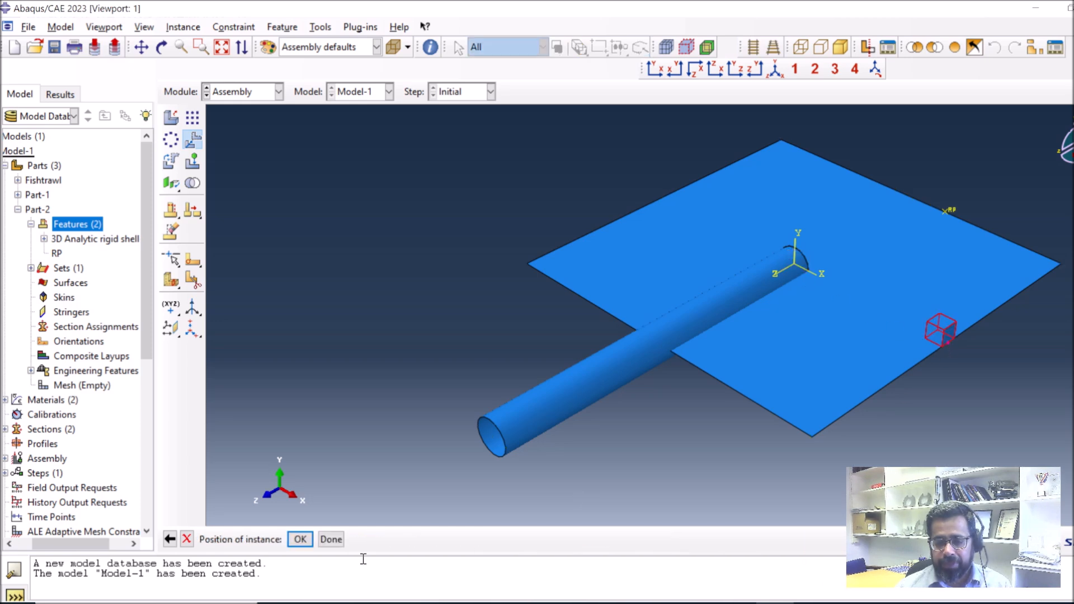
{"action": "left_click", "coordinate": [300, 539]}
{"action": "left_click", "coordinate": [939, 335]}
{"action": "left_click", "coordinate": [744, 240]}
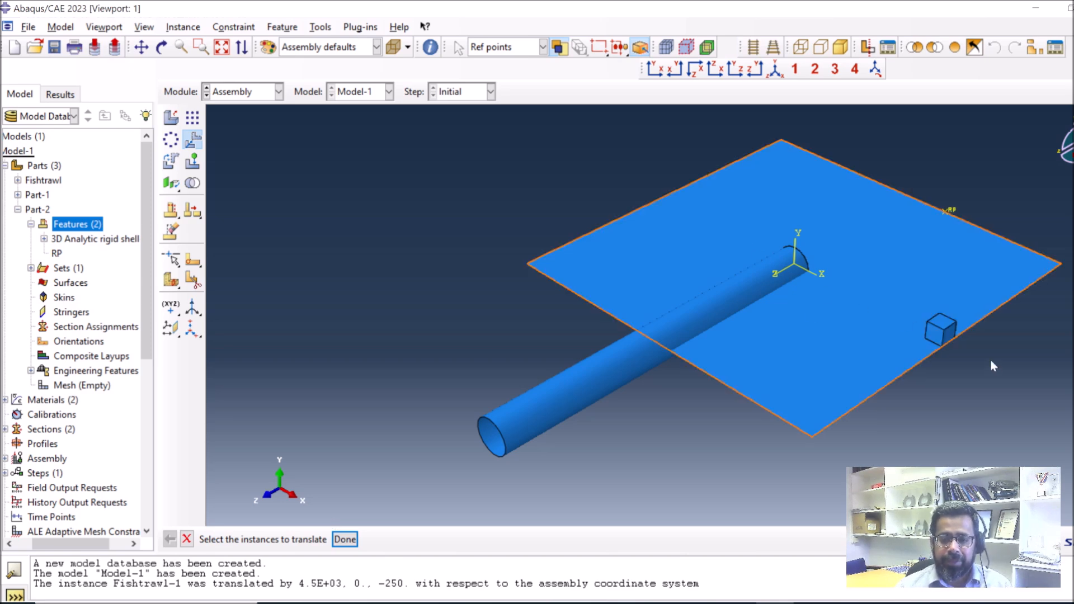
{"action": "left_click", "coordinate": [399, 449]}
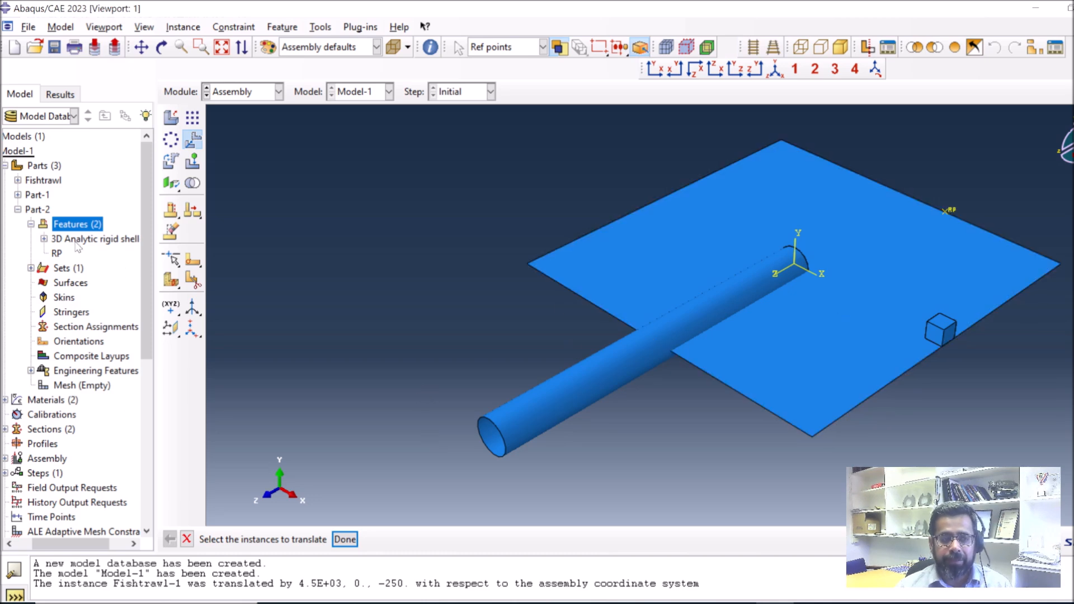
Step: Translate the pipe instance from the centre of its end at the origin to the nearby sketch vertex on the rigid surface's negative-Z edge
{"action": "left_click", "coordinate": [515, 404]}
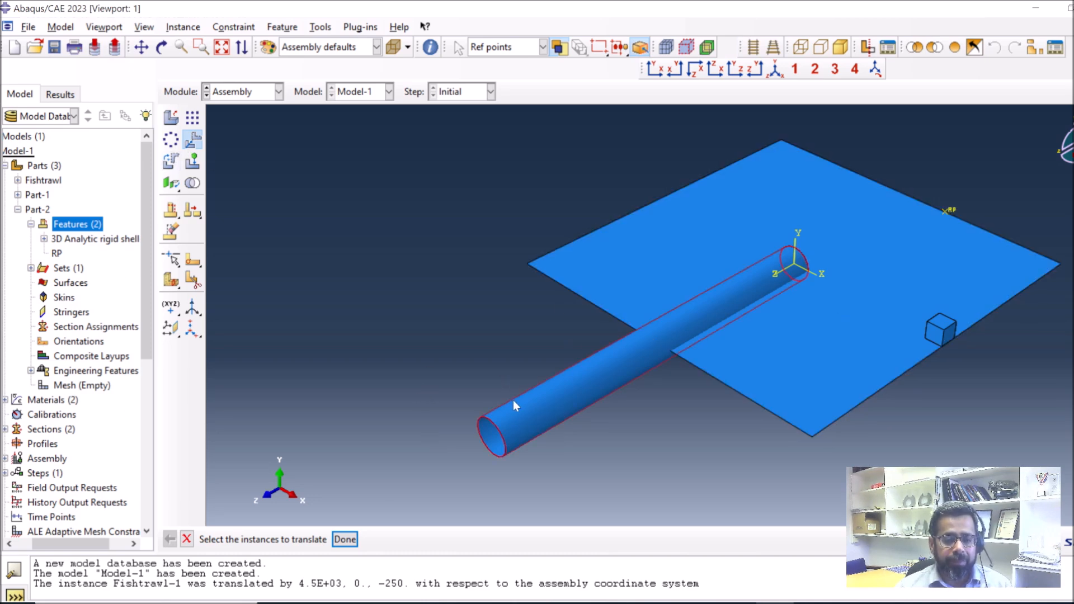
{"action": "left_click", "coordinate": [337, 538]}
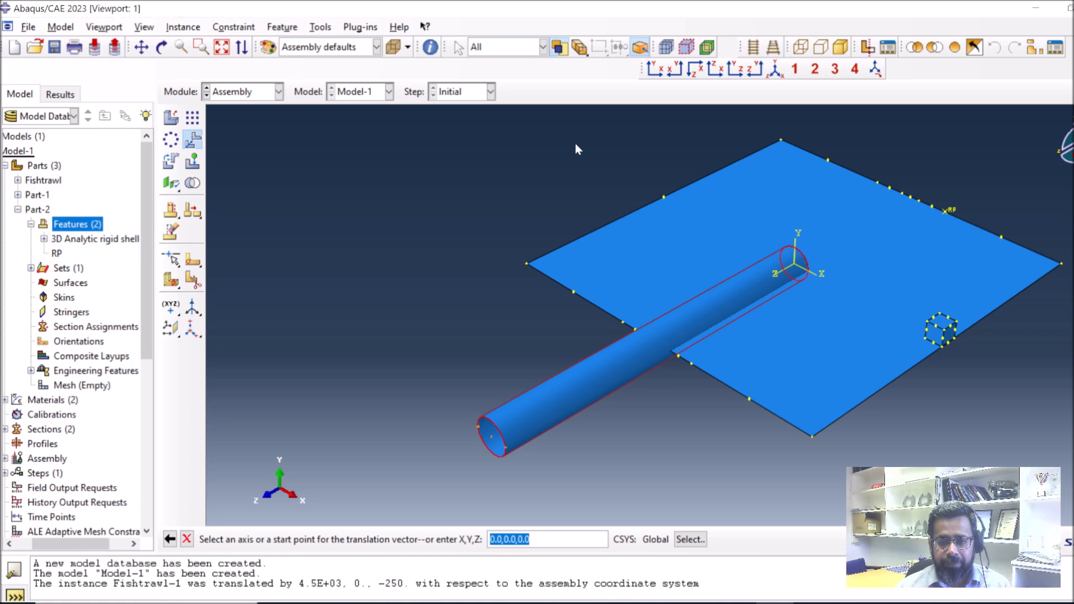
{"action": "left_click", "coordinate": [161, 47]}
{"action": "left_click_drag", "start_coordinate": [1002, 348], "coordinate": [818, 351]}
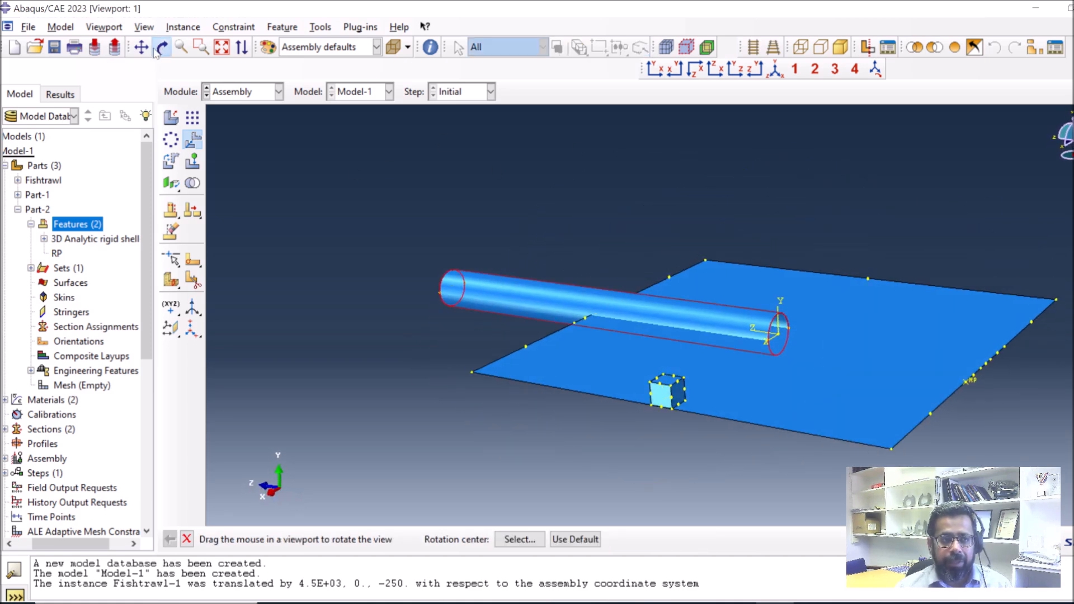
{"action": "key", "text": "Escape"}
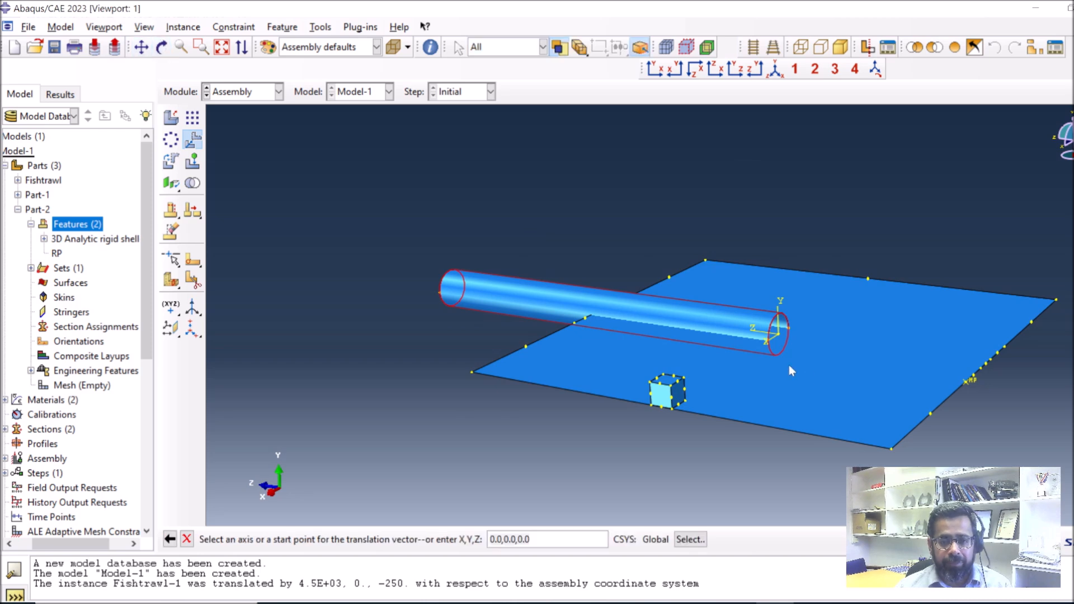
{"action": "left_click", "coordinate": [782, 337]}
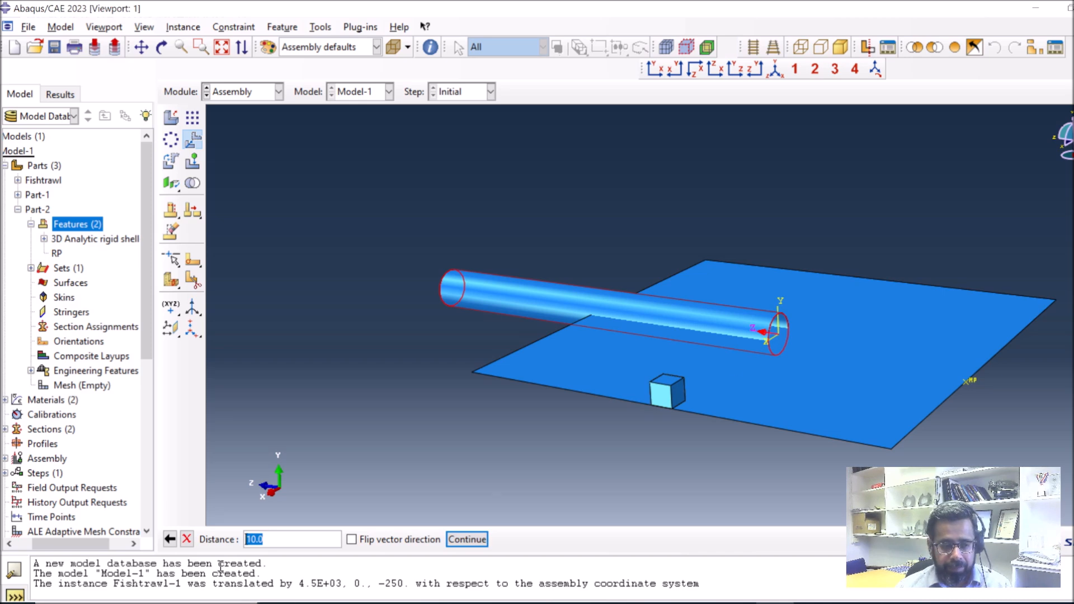
{"action": "left_click", "coordinate": [170, 539]}
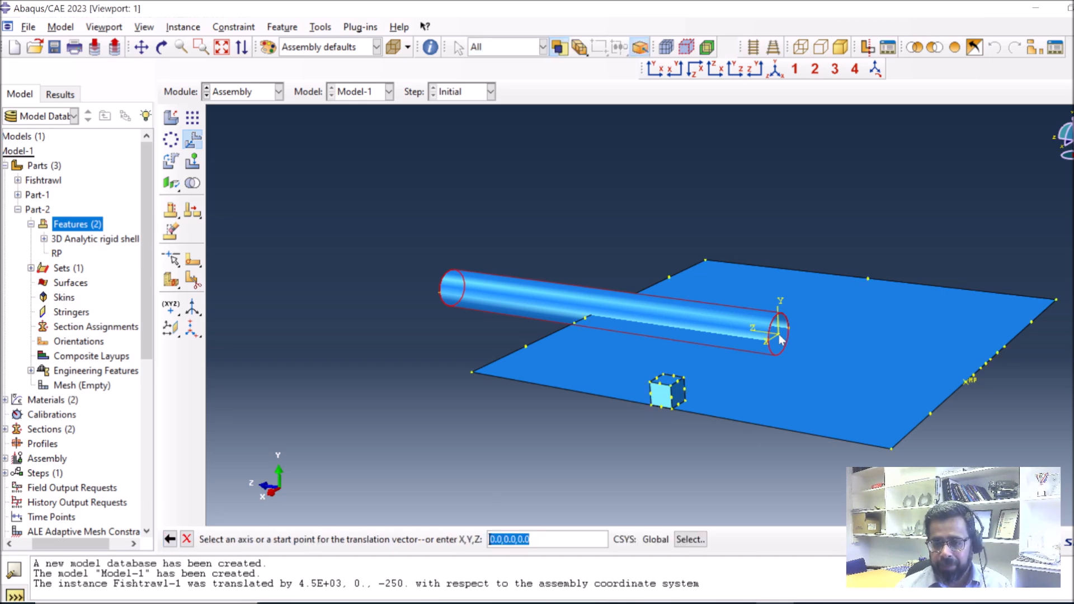
{"action": "left_click", "coordinate": [779, 335]}
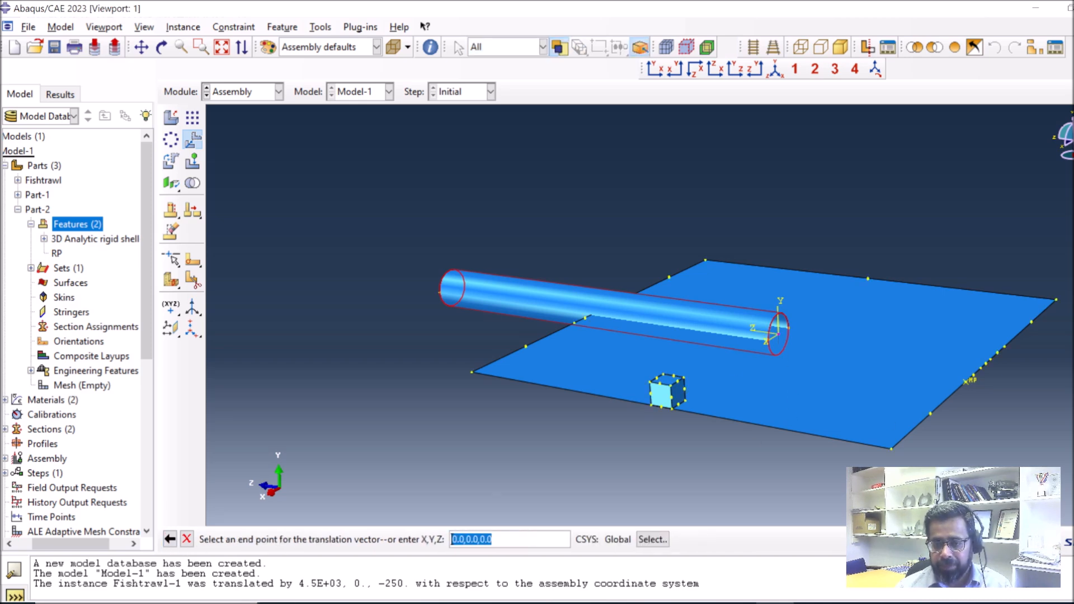
{"action": "left_click", "coordinate": [982, 371]}
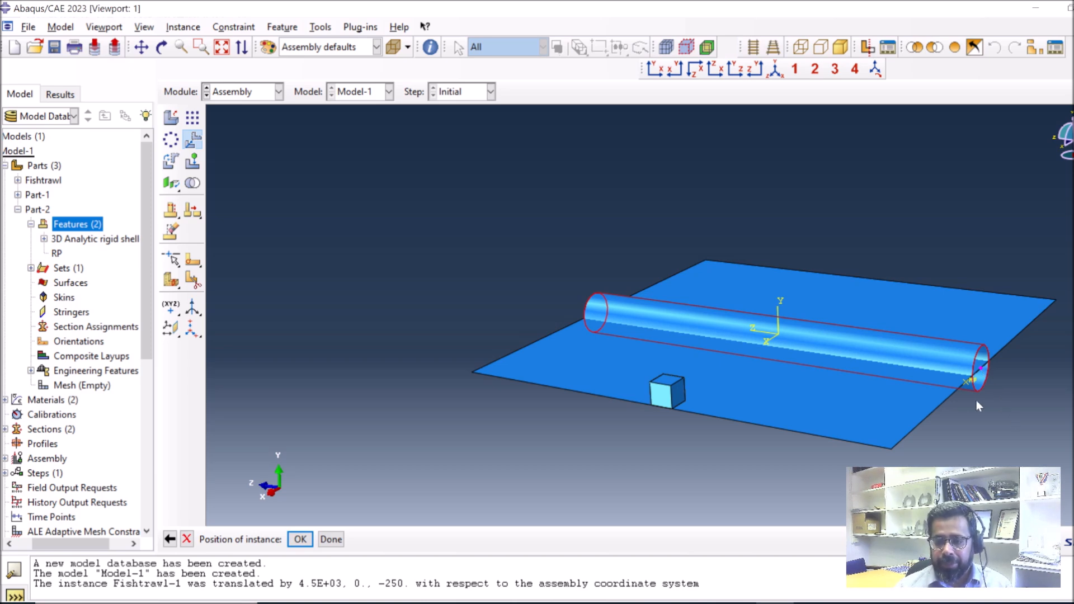
{"action": "left_click", "coordinate": [162, 47]}
{"action": "left_click_drag", "start_coordinate": [909, 416], "coordinate": [773, 396]}
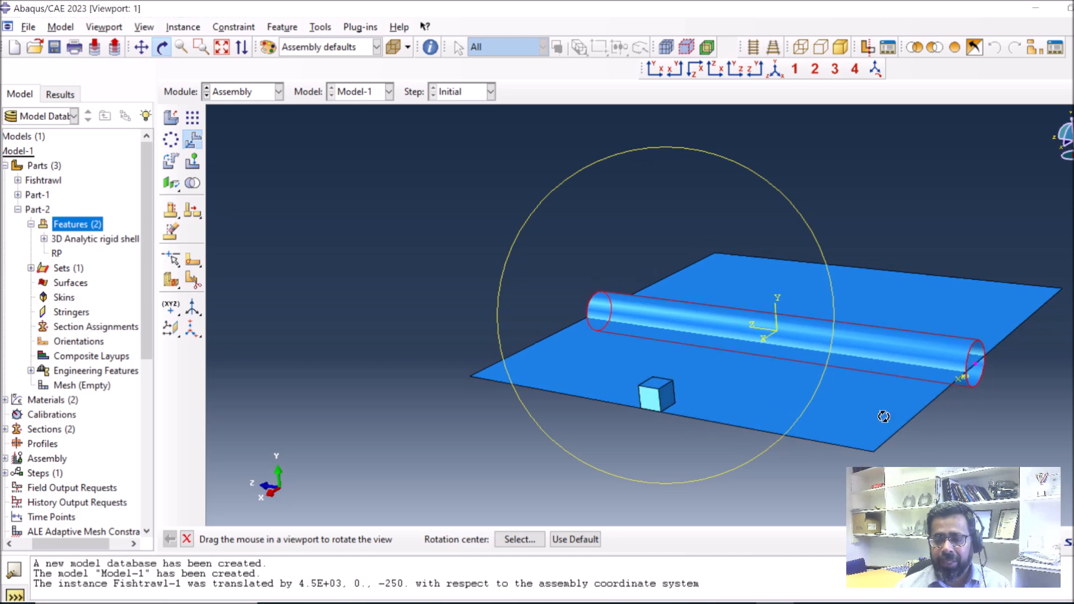
{"action": "left_click", "coordinate": [164, 48]}
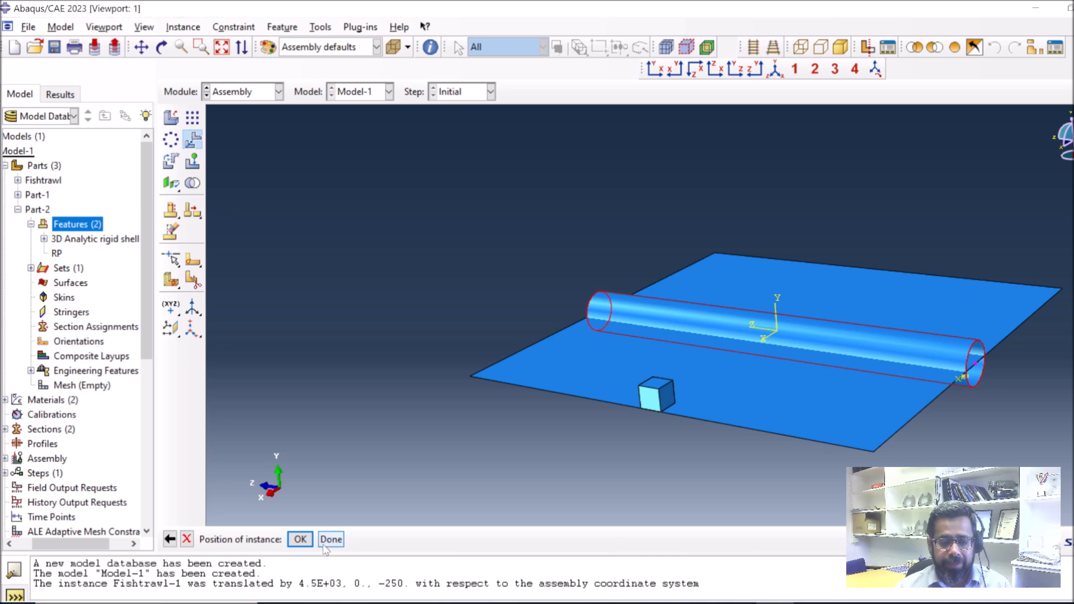
{"action": "left_click", "coordinate": [301, 540]}
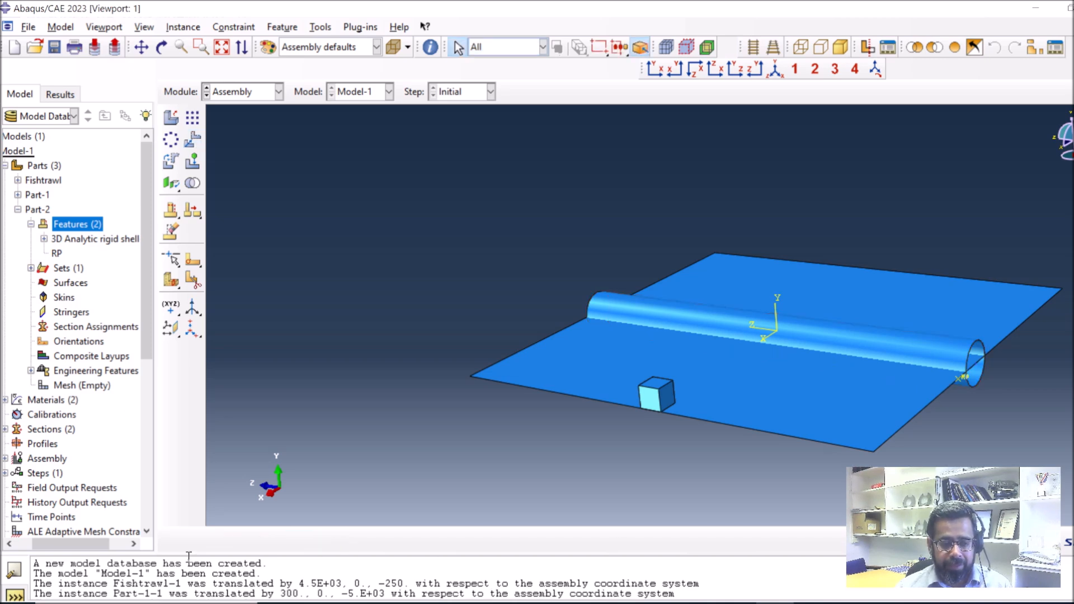
Step: Start another instance translation with the pipe as the selected instance
{"action": "left_click", "coordinate": [192, 140]}
{"action": "left_click", "coordinate": [828, 313]}
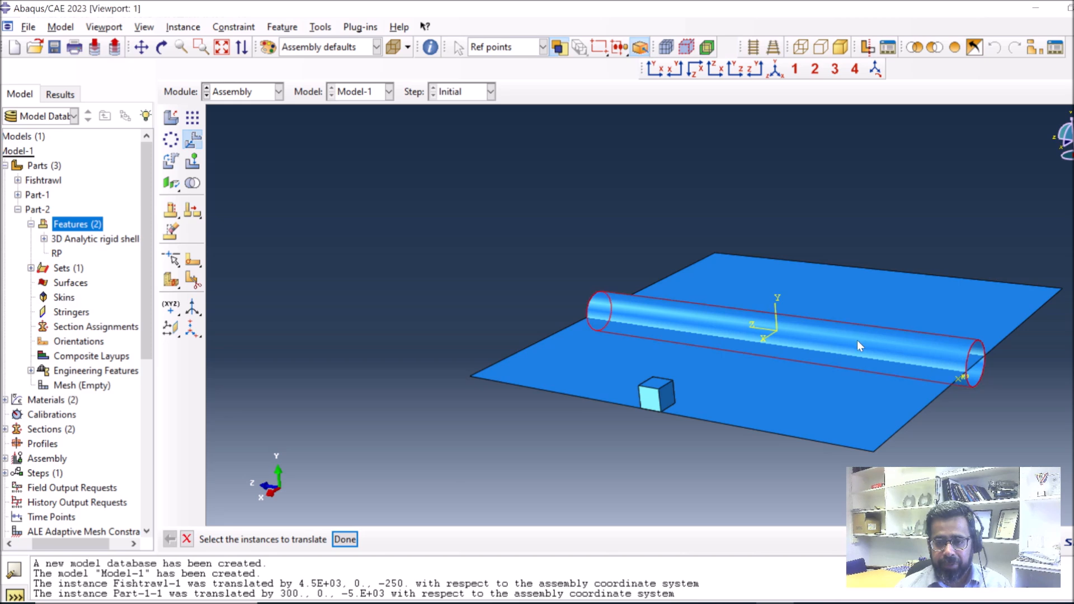
{"action": "left_click", "coordinate": [345, 540]}
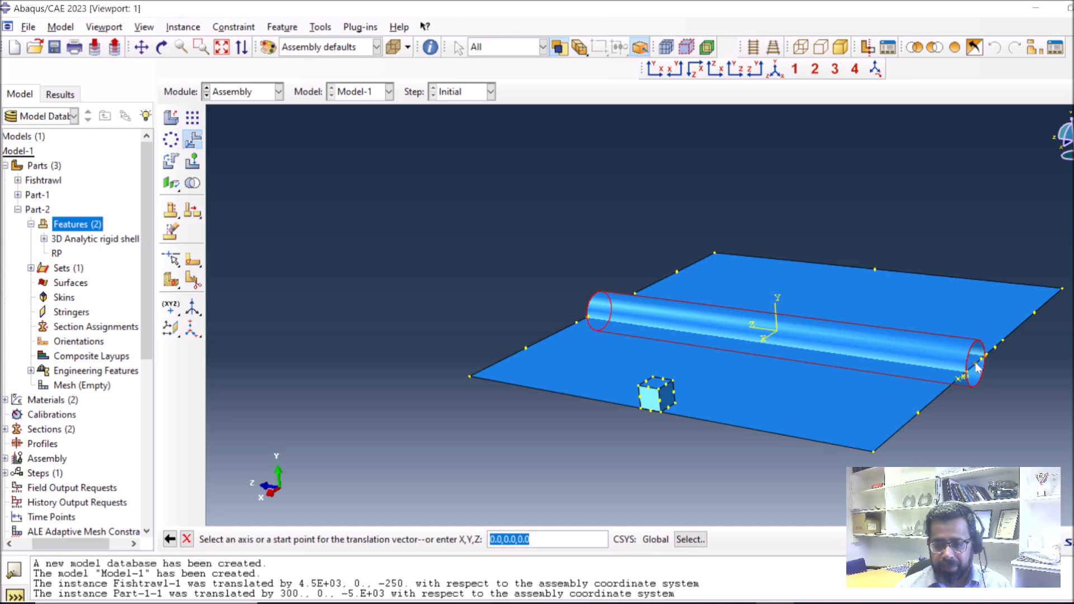
Step: Try to translate the pipe from the vertex at its end on the rigid surface to the end point 0,501,0
{"action": "left_click", "coordinate": [977, 367]}
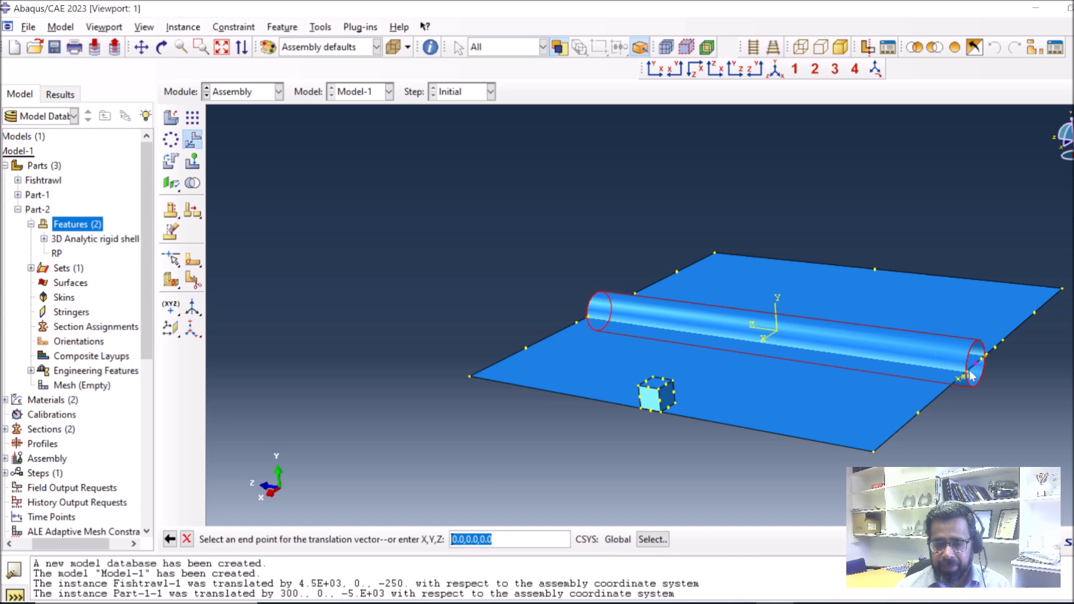
{"action": "left_click", "coordinate": [468, 539]}
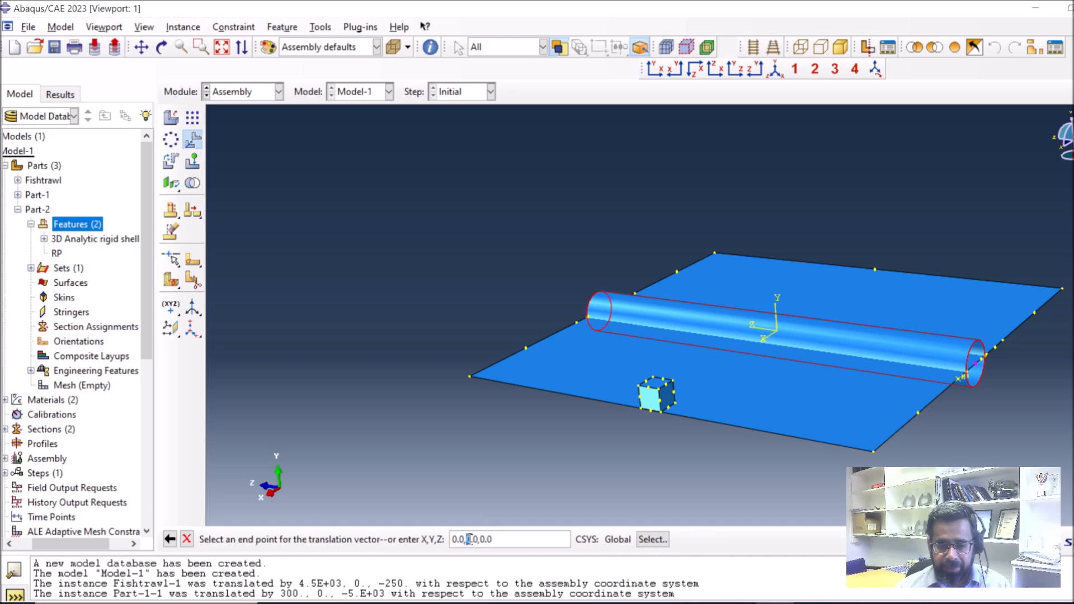
{"action": "type", "text": "50"}
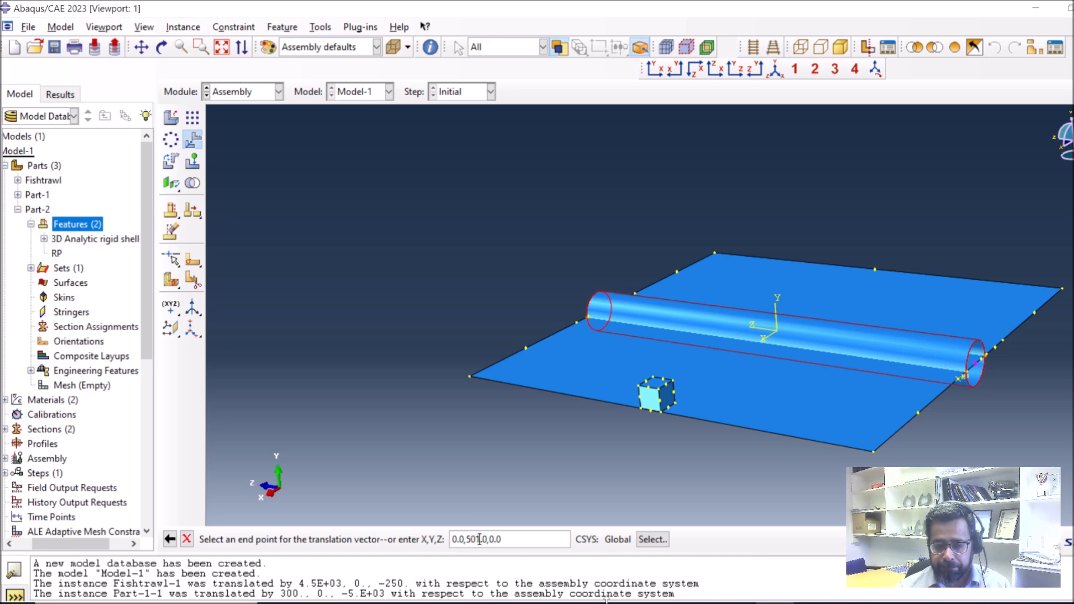
{"action": "key", "text": "Return"}
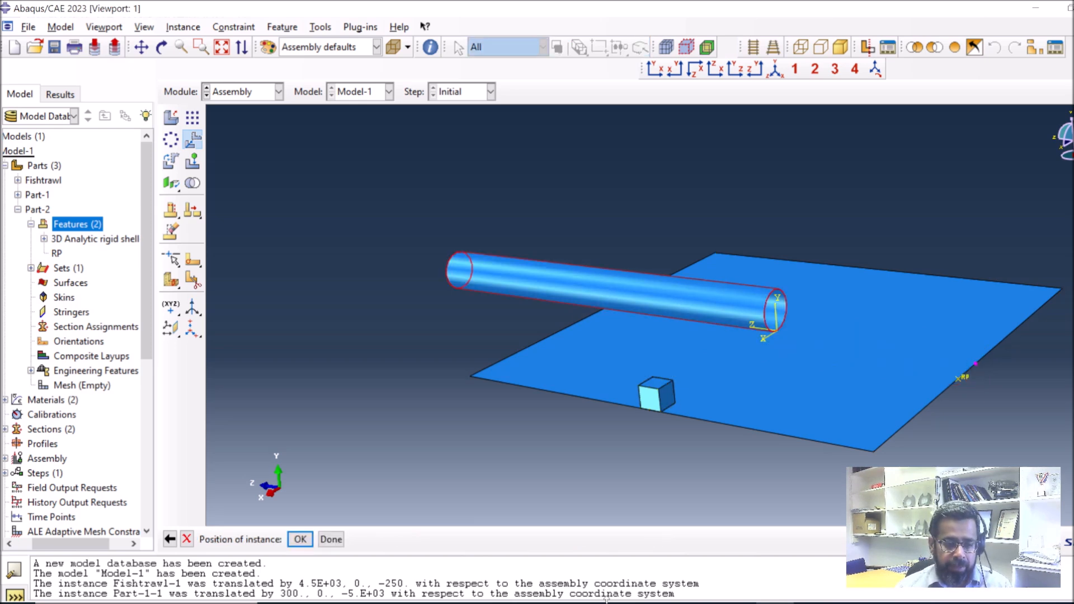
{"action": "left_click", "coordinate": [170, 540]}
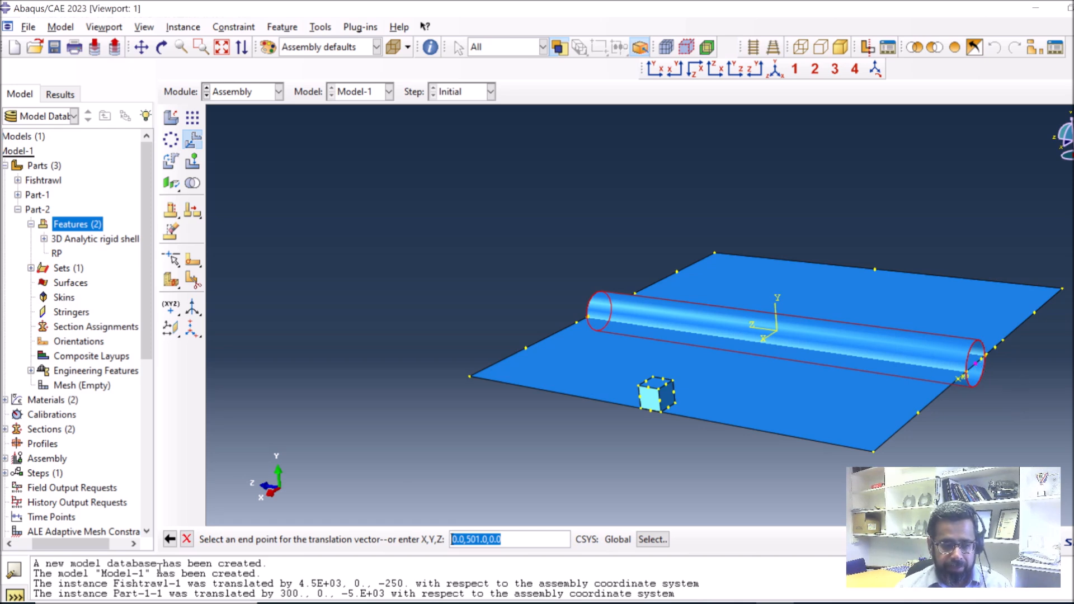
{"action": "left_click", "coordinate": [170, 539]}
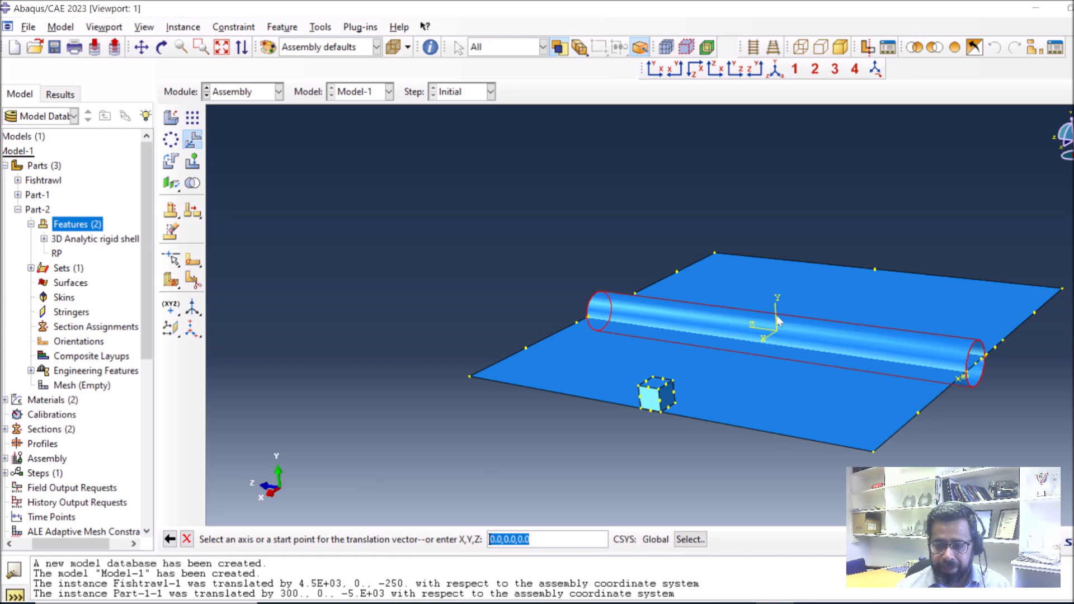
{"action": "left_click", "coordinate": [507, 539]}
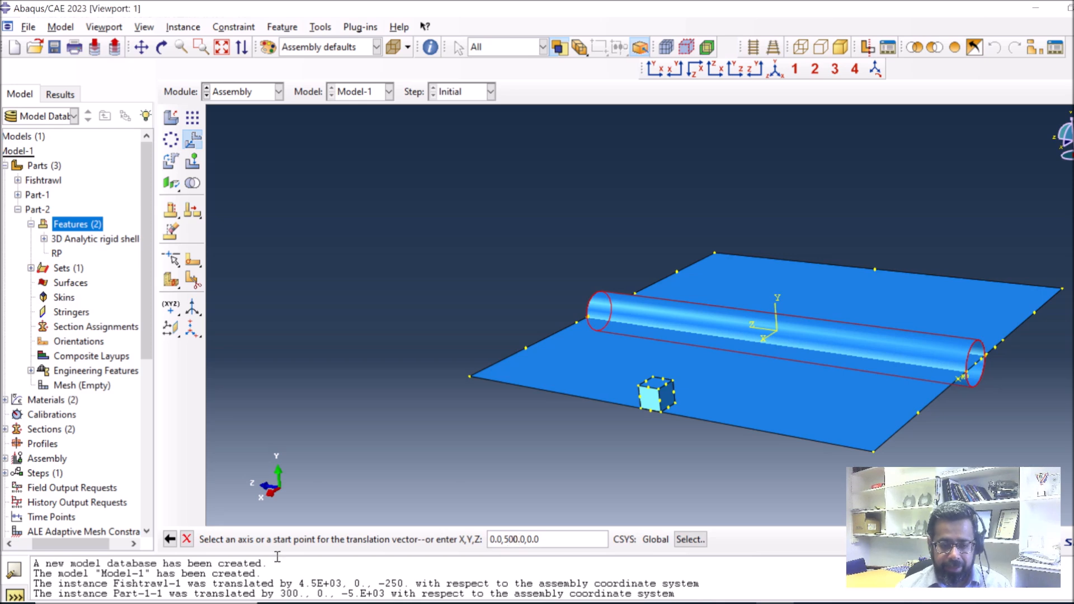
{"action": "key", "text": "Return"}
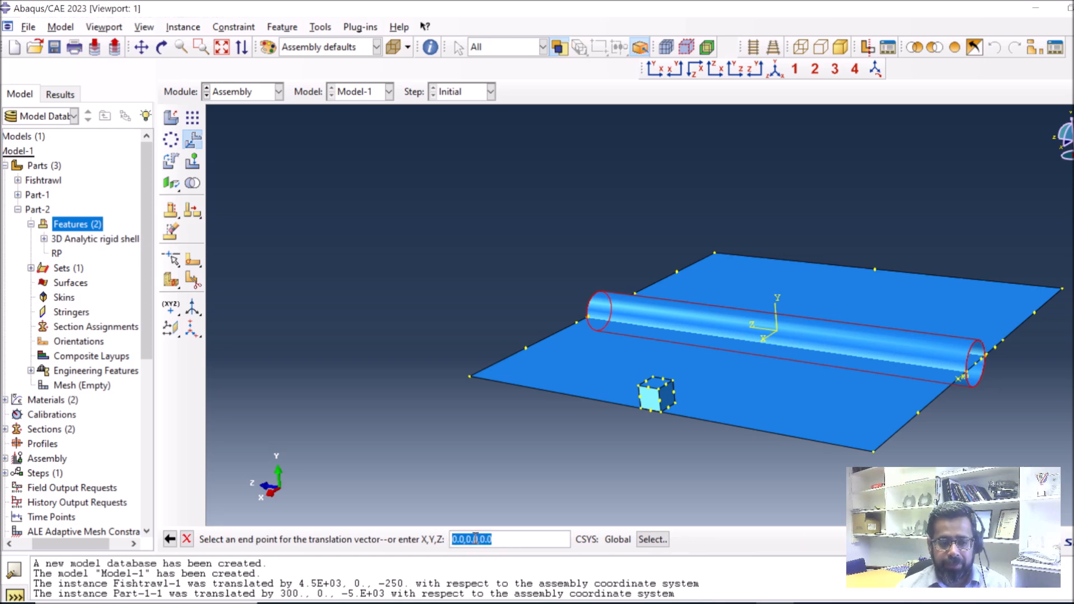
{"action": "left_click", "coordinate": [169, 539]}
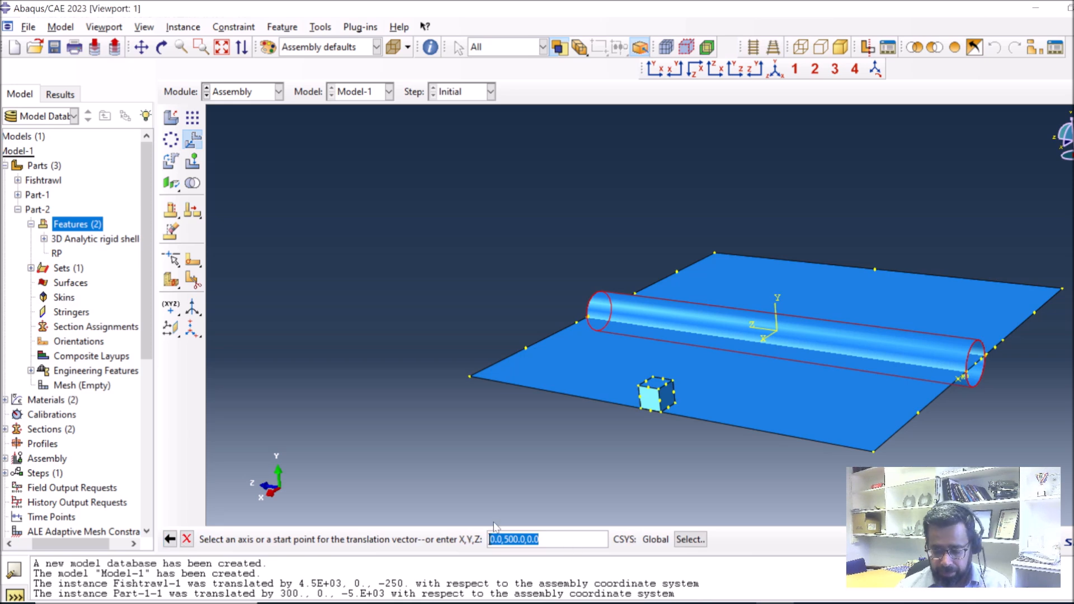
Step: Translate the pipe instance from start point 0,0,0 to end point 0,500,0 and accept its new position
{"action": "type", "text": "0,0.0,0"}
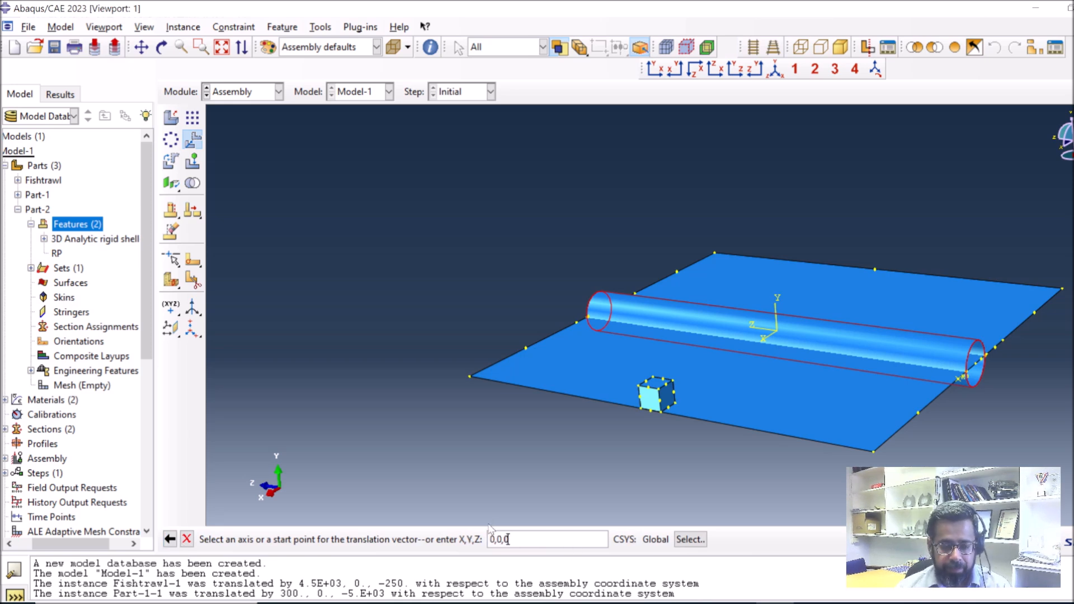
{"action": "key", "text": "Return"}
{"action": "left_click", "coordinate": [468, 539]}
{"action": "type", "text": "50"}
{"action": "key", "text": "Return"}
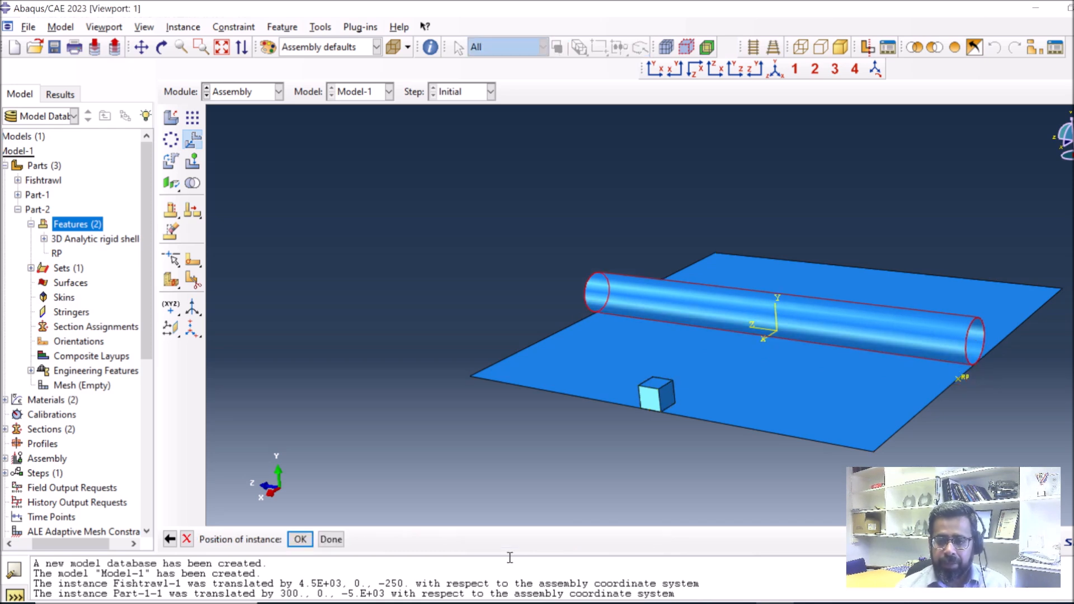
{"action": "left_click", "coordinate": [300, 539]}
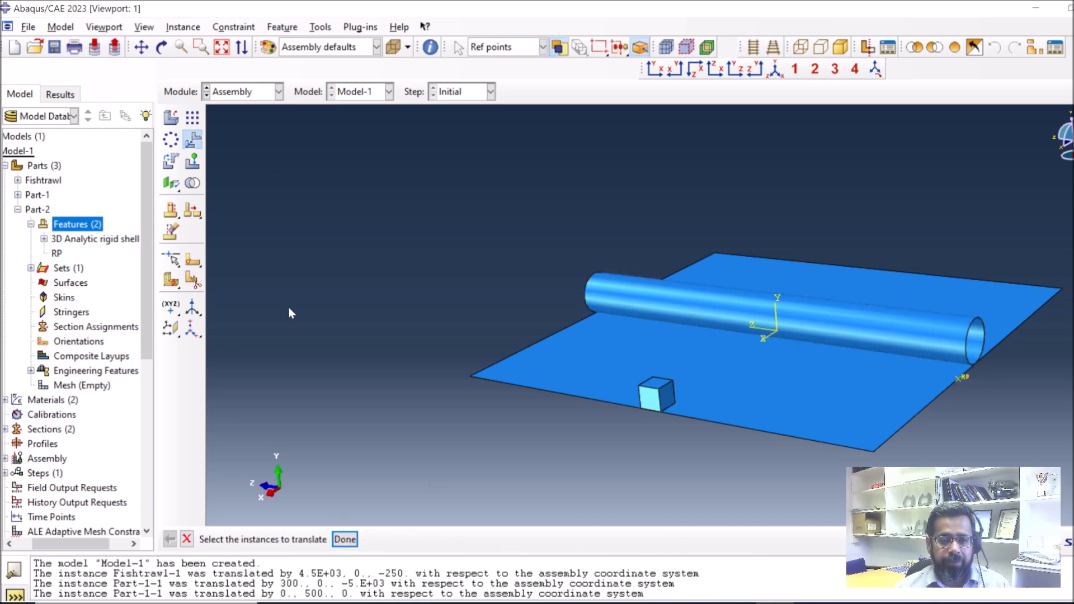
{"action": "left_click", "coordinate": [162, 47]}
{"action": "left_click_drag", "start_coordinate": [981, 367], "coordinate": [700, 391]}
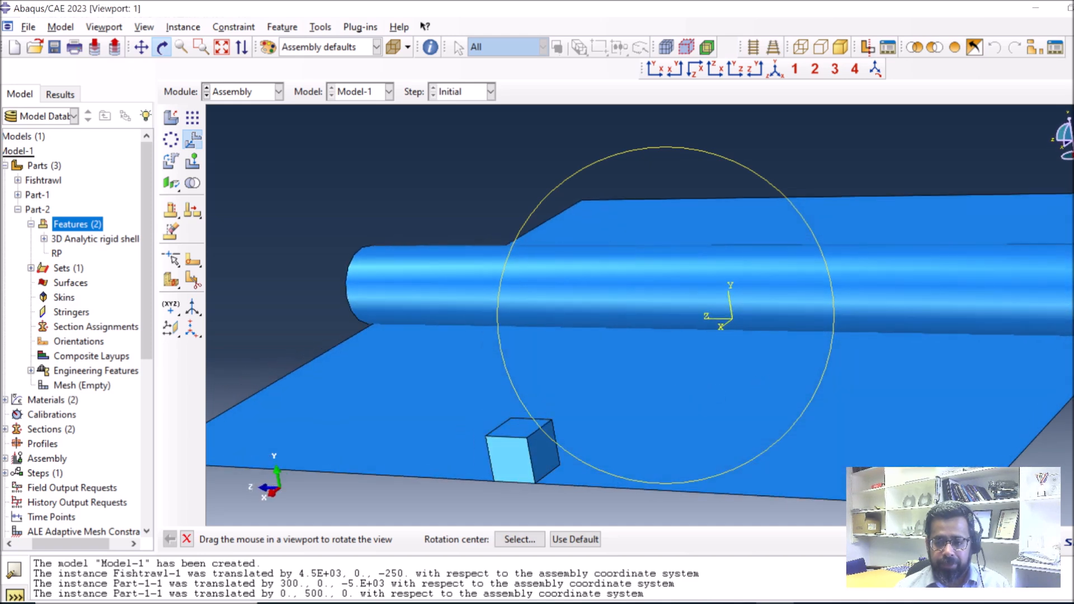
{"action": "left_click", "coordinate": [222, 47]}
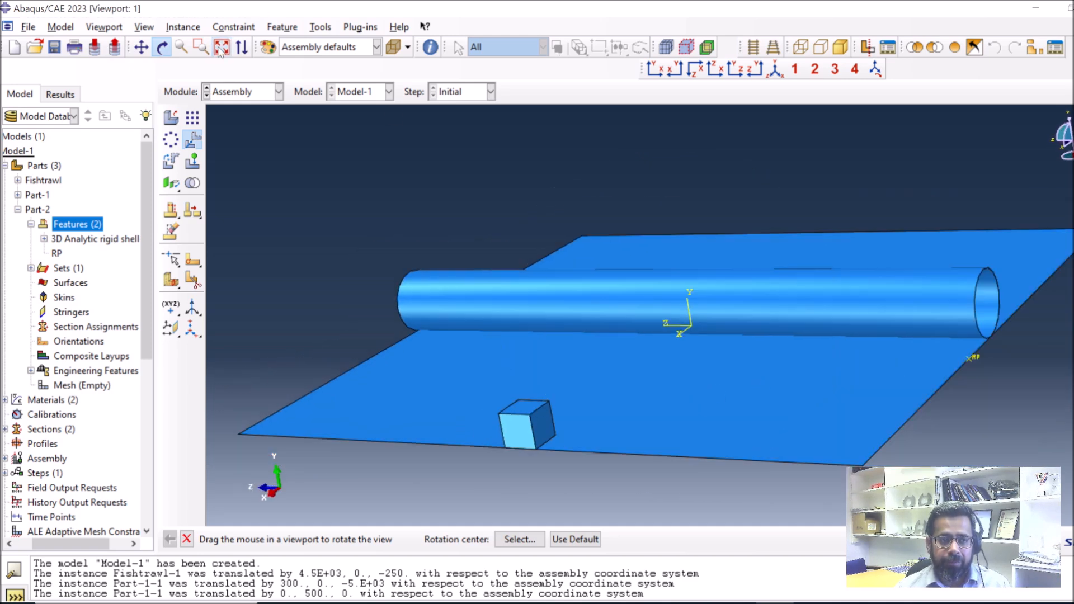
{"action": "left_click_drag", "start_coordinate": [462, 354], "coordinate": [623, 336]}
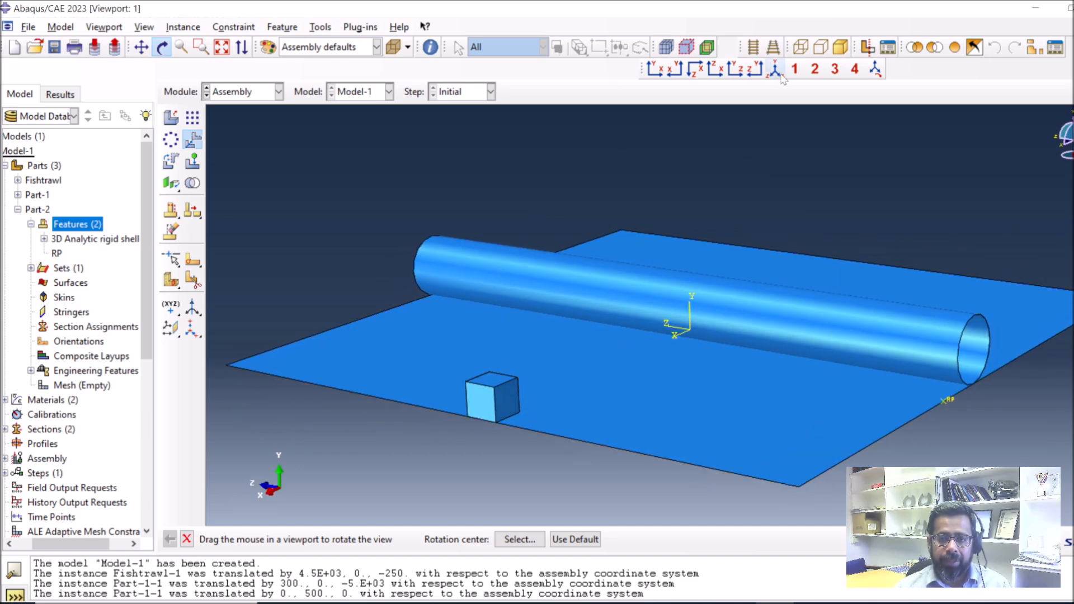
{"action": "left_click", "coordinate": [775, 70]}
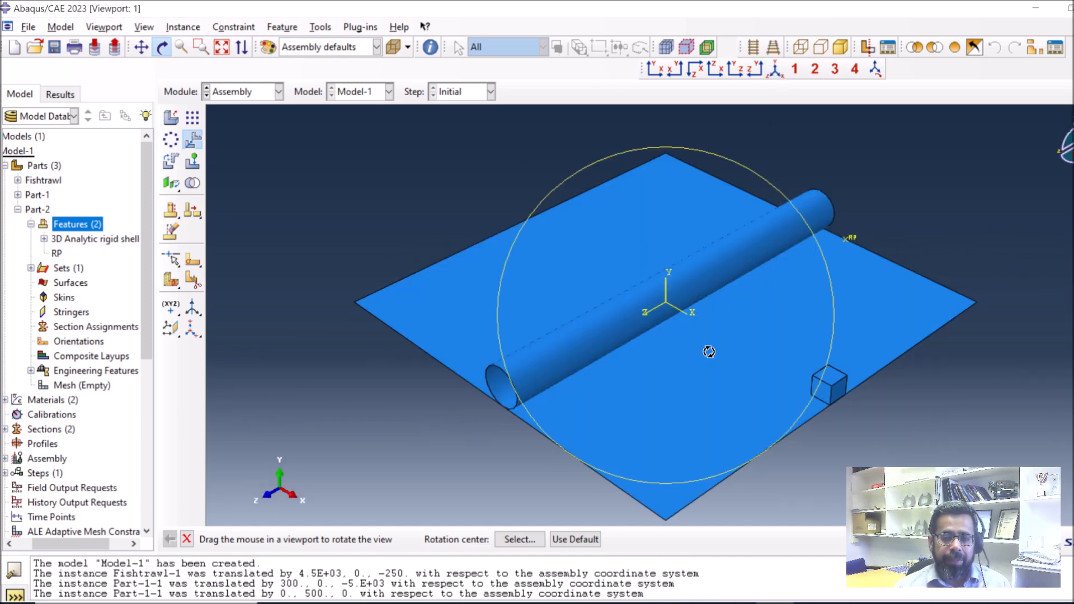
Step: Create a Dynamic, Explicit analysis step after the Initial step, reviewing its incrementation, mass scaling and other settings and keeping the defaults
{"action": "left_click", "coordinate": [252, 91]}
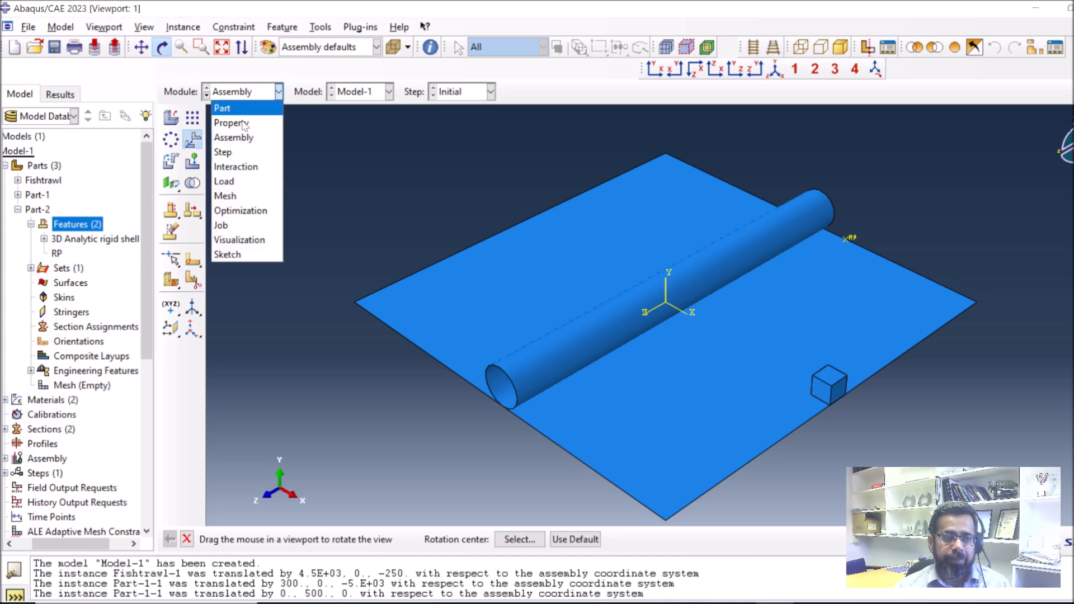
{"action": "left_click", "coordinate": [232, 148]}
{"action": "left_click", "coordinate": [192, 118]}
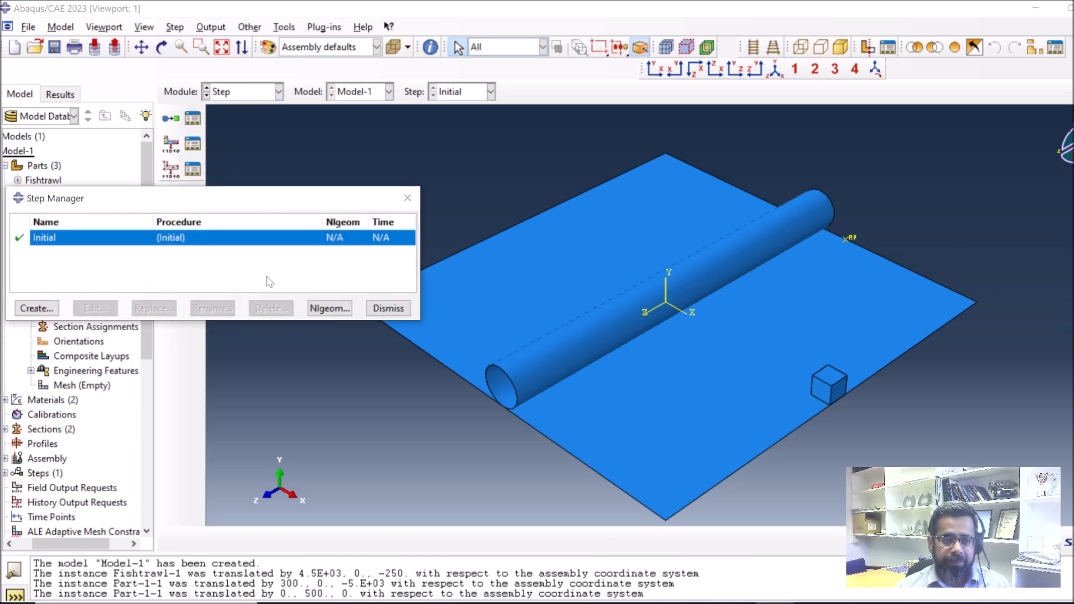
{"action": "left_click", "coordinate": [31, 311]}
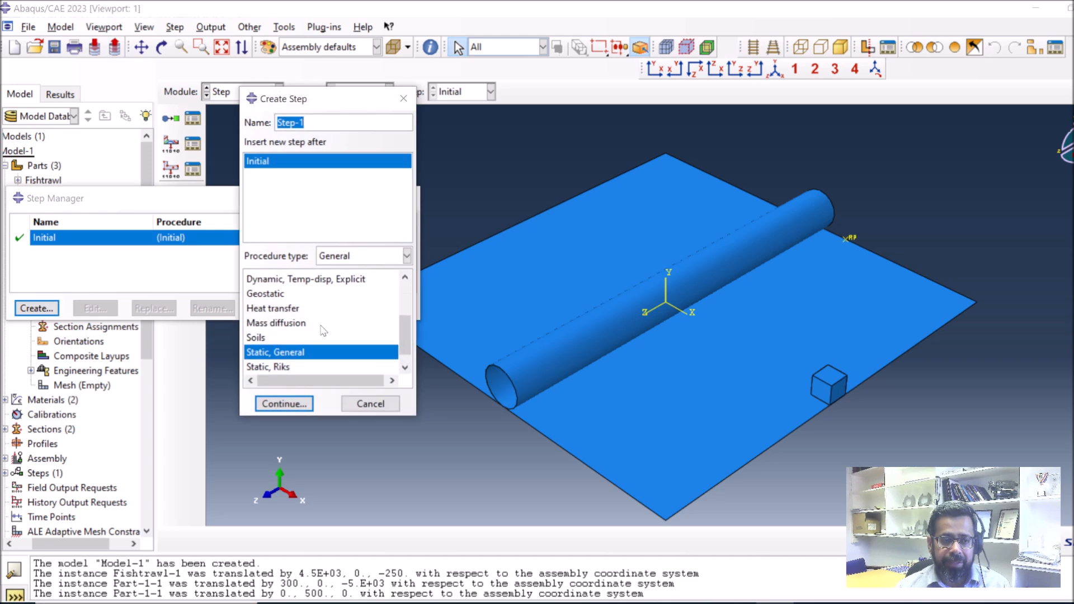
{"action": "scroll", "coordinate": [300, 346], "scroll_direction": "up", "scroll_amount": 2}
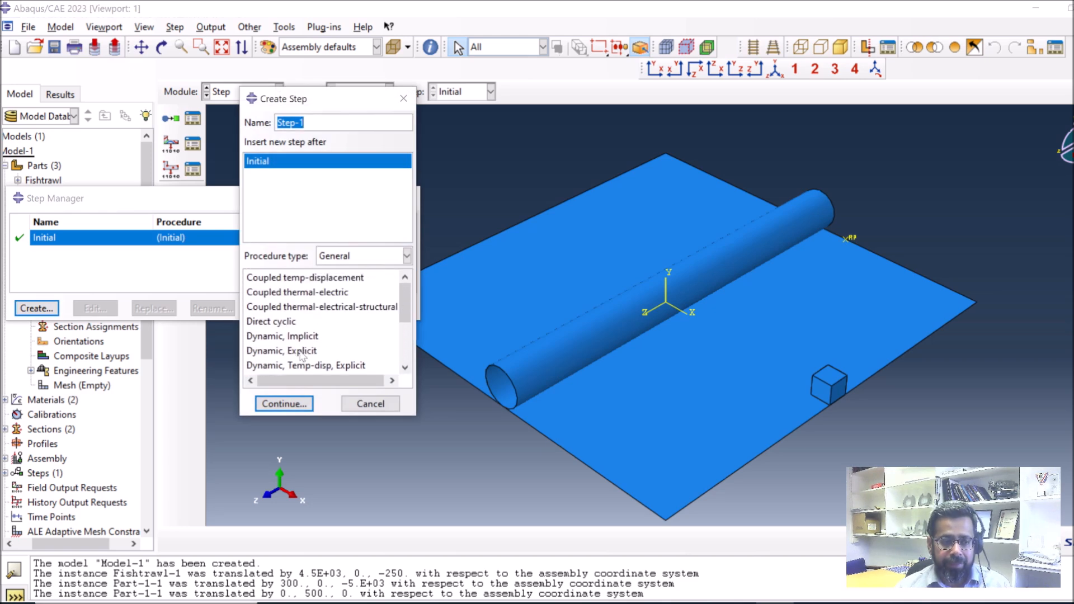
{"action": "left_click", "coordinate": [303, 352]}
{"action": "left_click", "coordinate": [282, 403]}
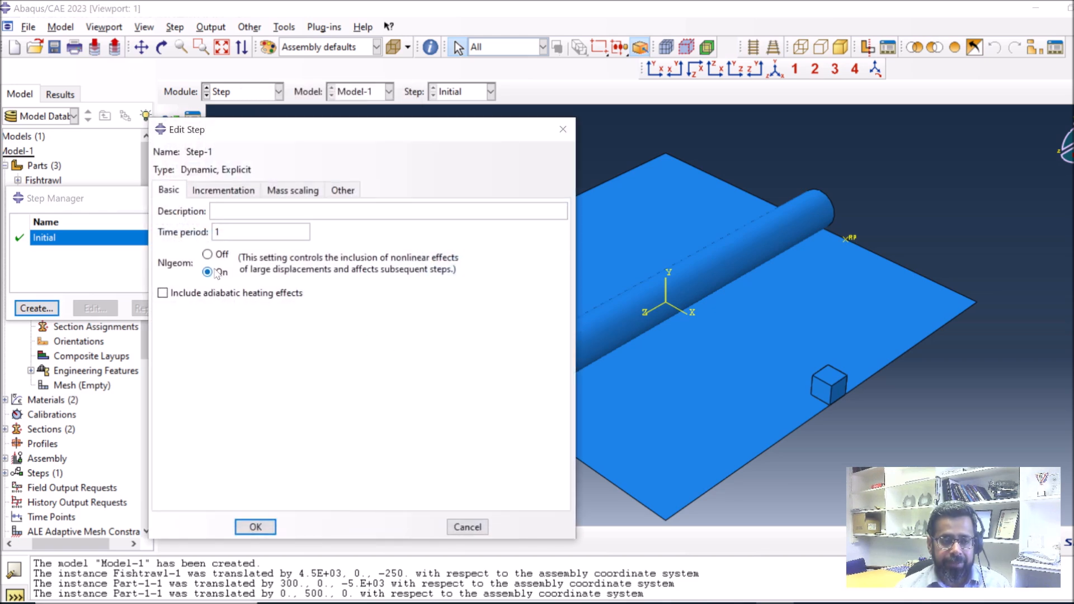
{"action": "left_click", "coordinate": [235, 191]}
{"action": "left_click", "coordinate": [282, 191]}
{"action": "left_click", "coordinate": [342, 191]}
{"action": "left_click", "coordinate": [259, 526]}
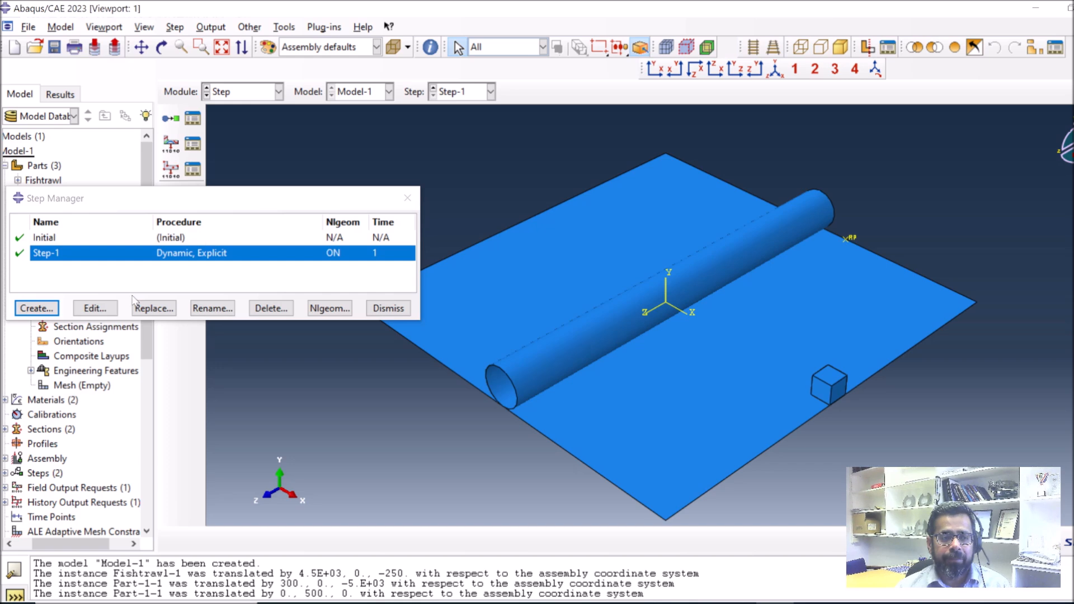
Step: Add a second Dynamic, Explicit step after Step-1, keeping the default incrementation and mass scaling settings
{"action": "left_click", "coordinate": [40, 309]}
{"action": "left_click", "coordinate": [284, 404]}
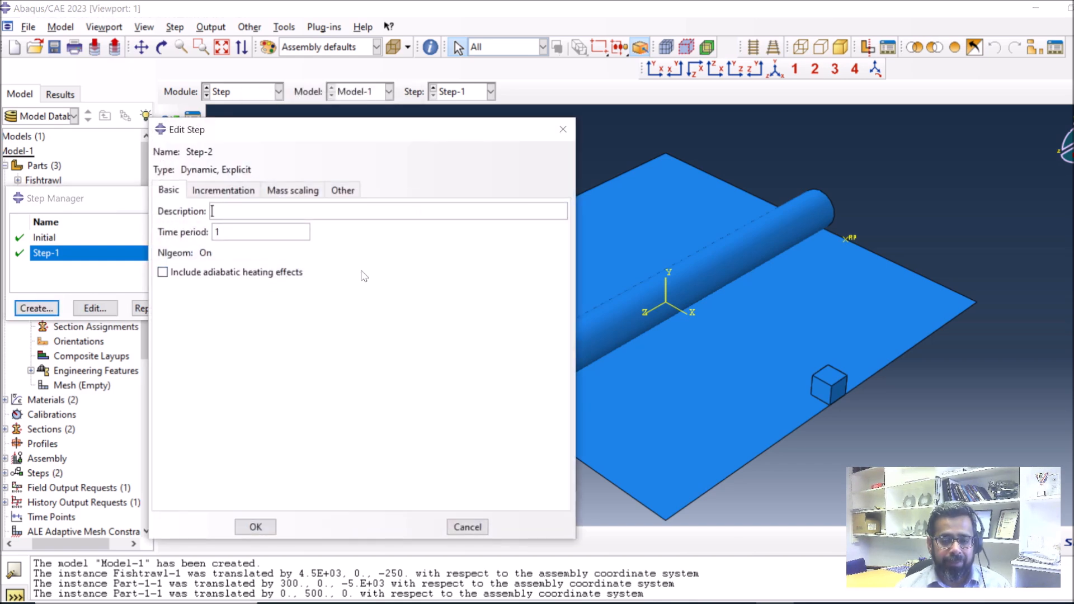
{"action": "left_click", "coordinate": [224, 191]}
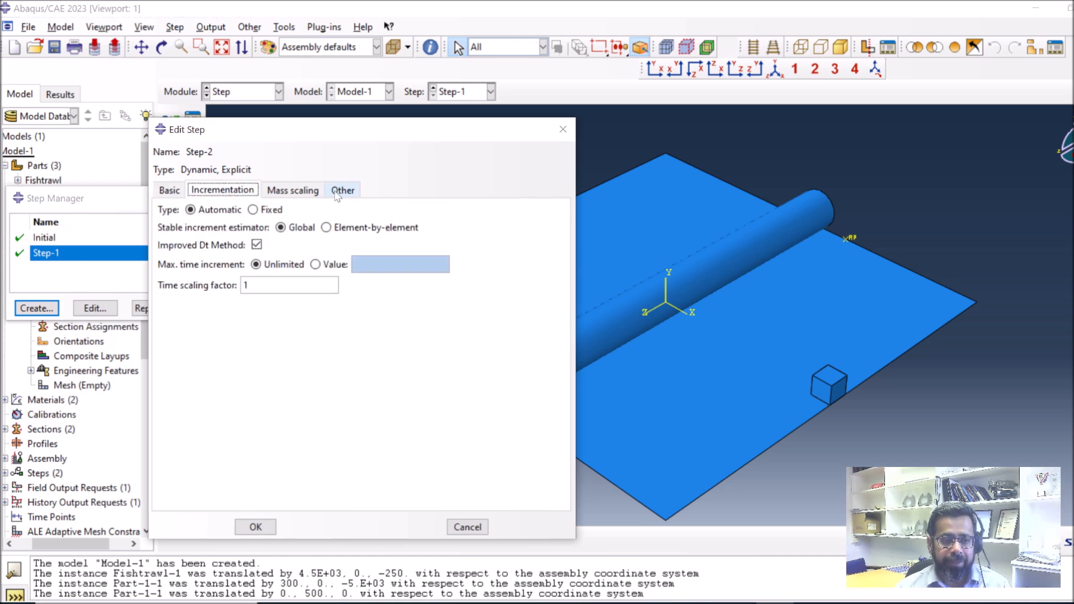
{"action": "left_click", "coordinate": [297, 193]}
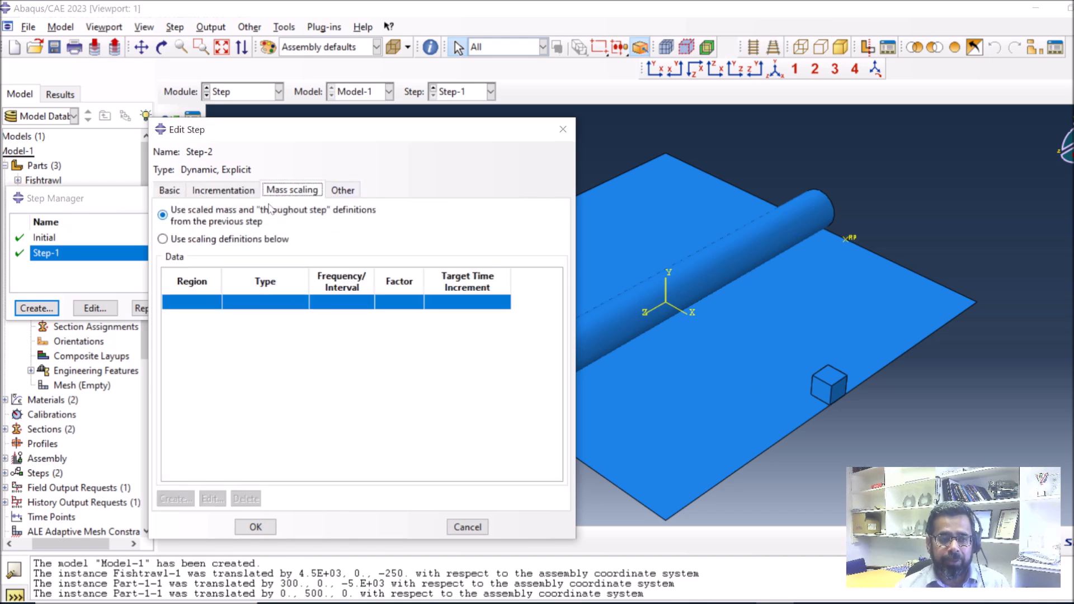
{"action": "left_click", "coordinate": [257, 528]}
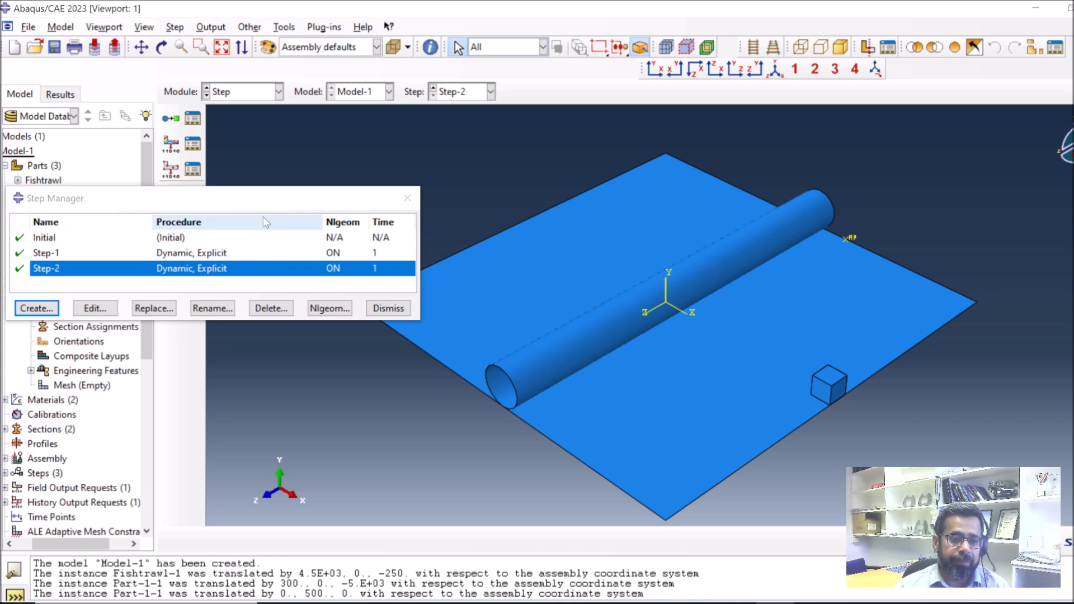
Step: Start a General contact (Explicit) interaction in Step-2, continuing without a surface defined on the analytical rigid instance
{"action": "left_click", "coordinate": [280, 94]}
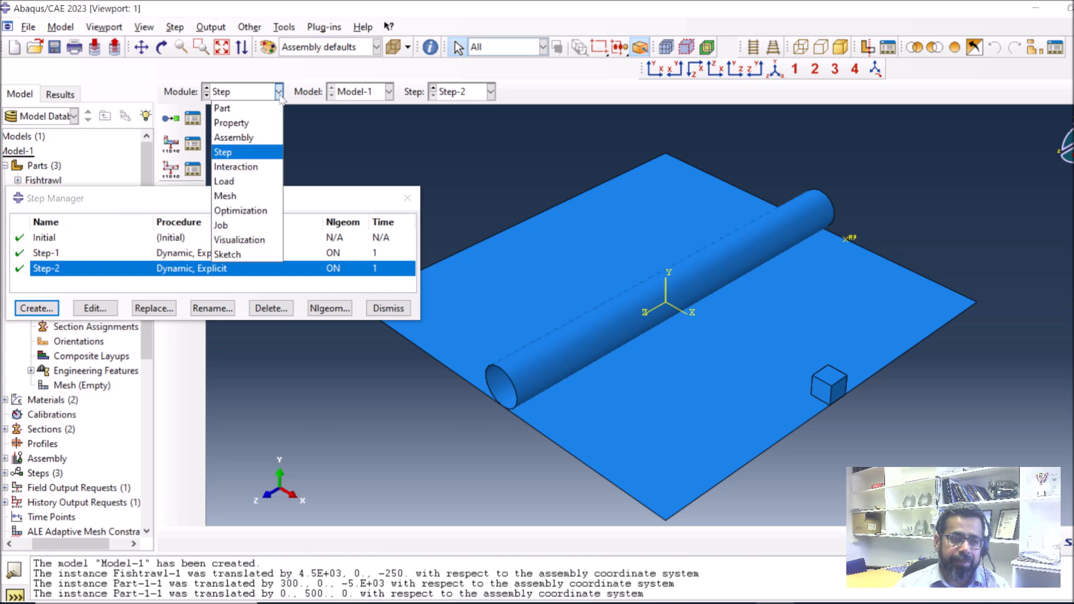
{"action": "left_click", "coordinate": [248, 164]}
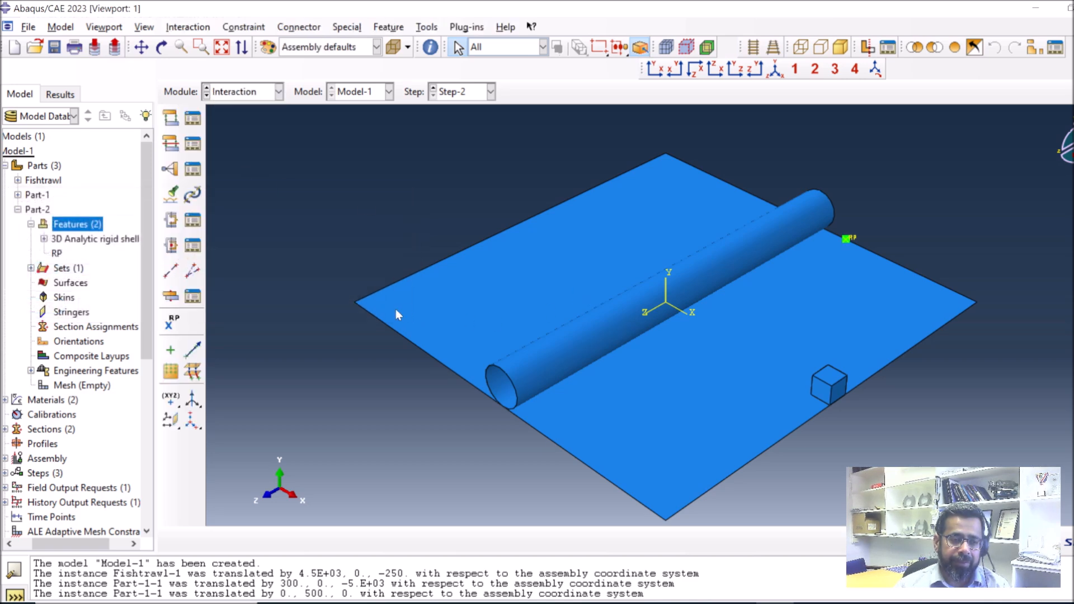
{"action": "left_click", "coordinate": [170, 117]}
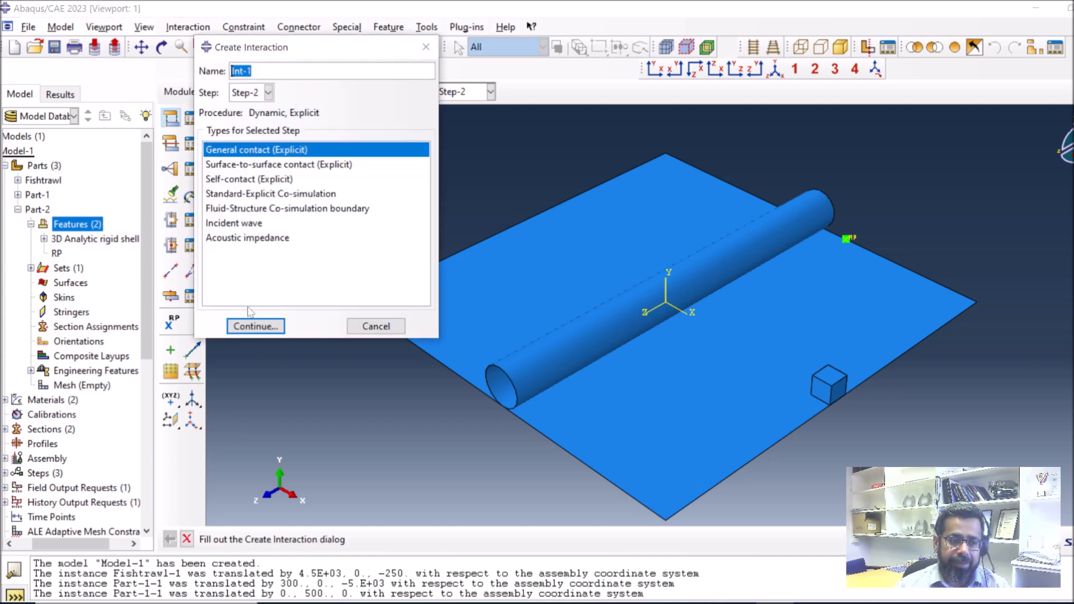
{"action": "left_click", "coordinate": [250, 327]}
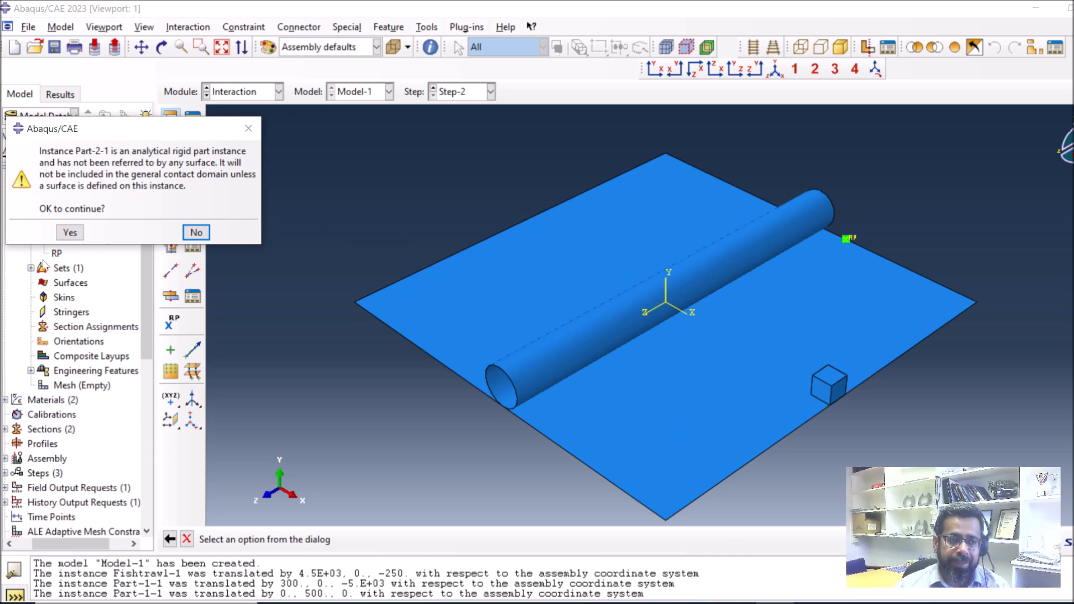
{"action": "left_click", "coordinate": [71, 234]}
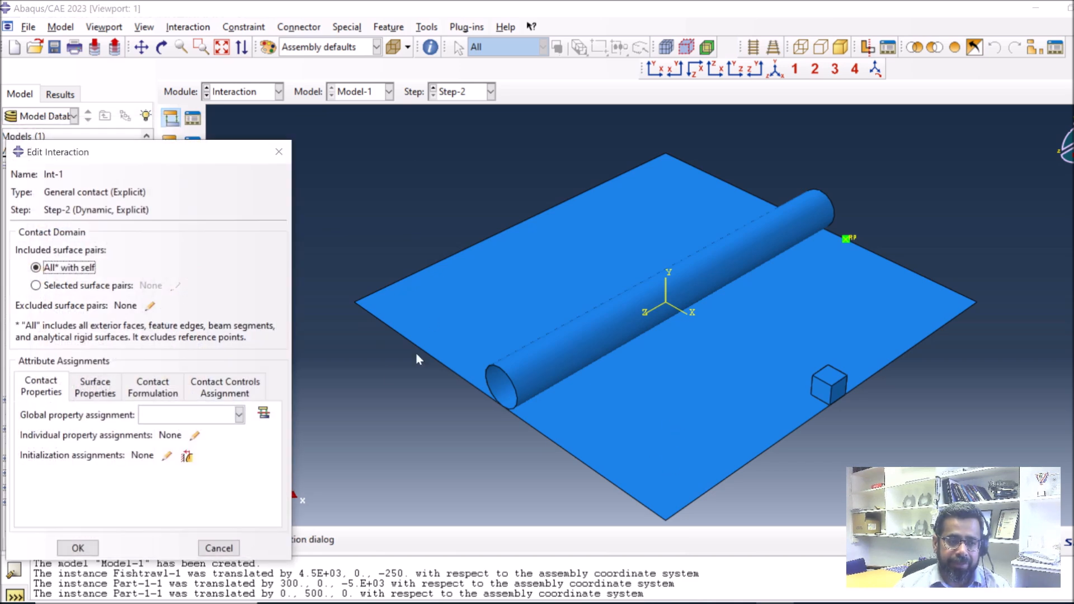
Step: Create a contact property with frictionless tangential behavior and "Hard" contact normal behavior, and assign it as the interaction's global property
{"action": "left_click", "coordinate": [239, 415]}
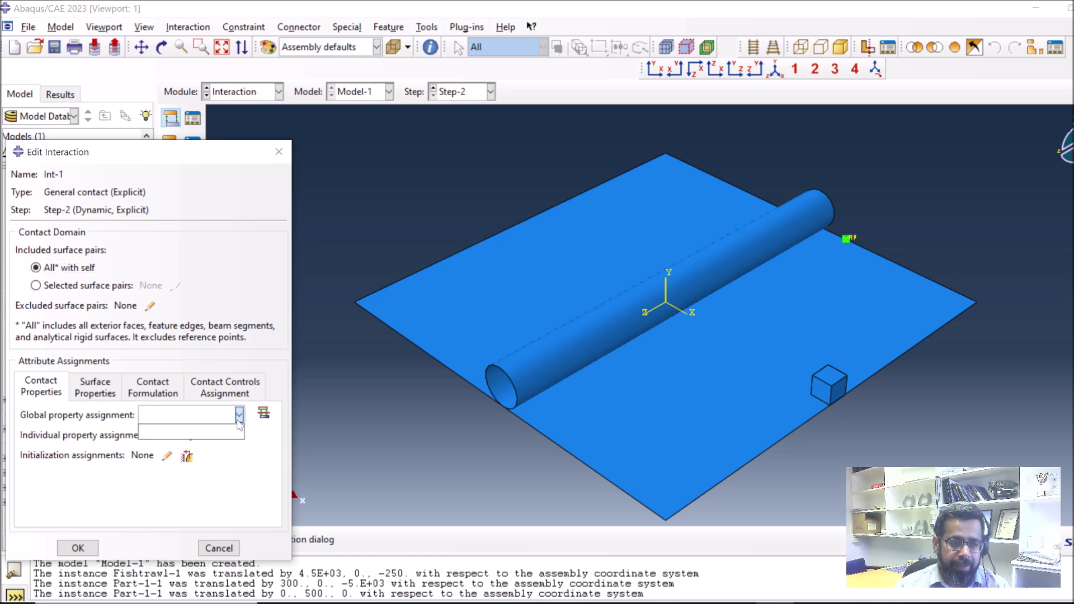
{"action": "left_click", "coordinate": [263, 413]}
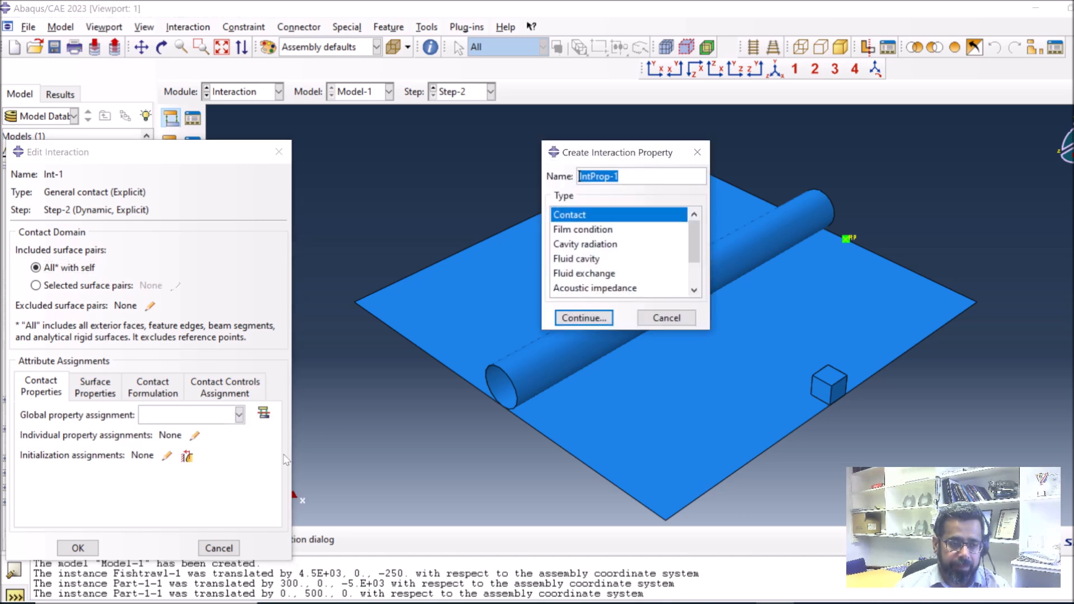
{"action": "left_click", "coordinate": [584, 318]}
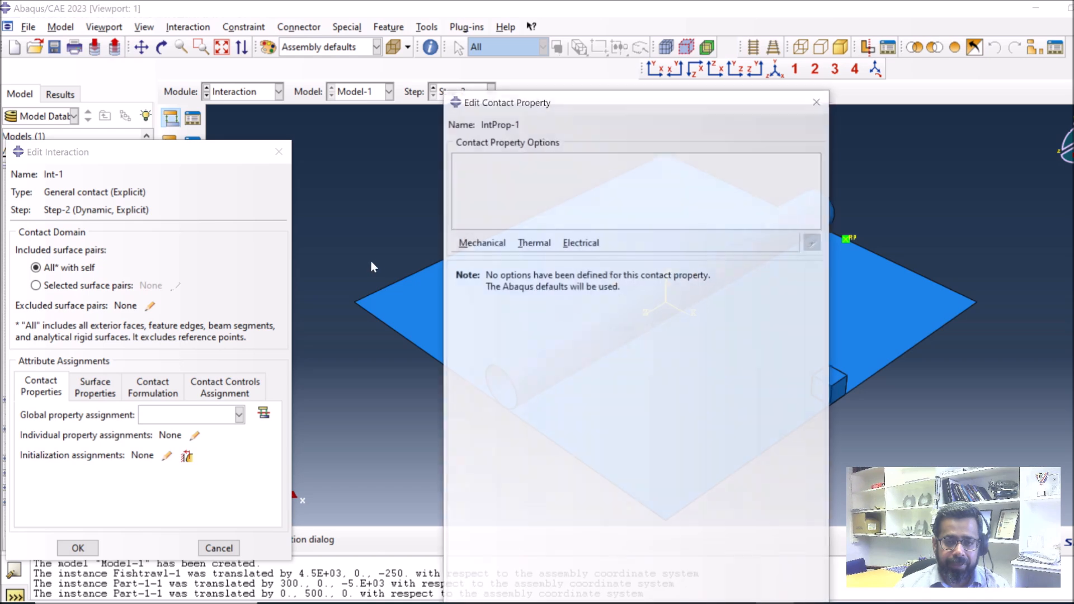
{"action": "left_click_drag", "start_coordinate": [539, 106], "coordinate": [344, 32]}
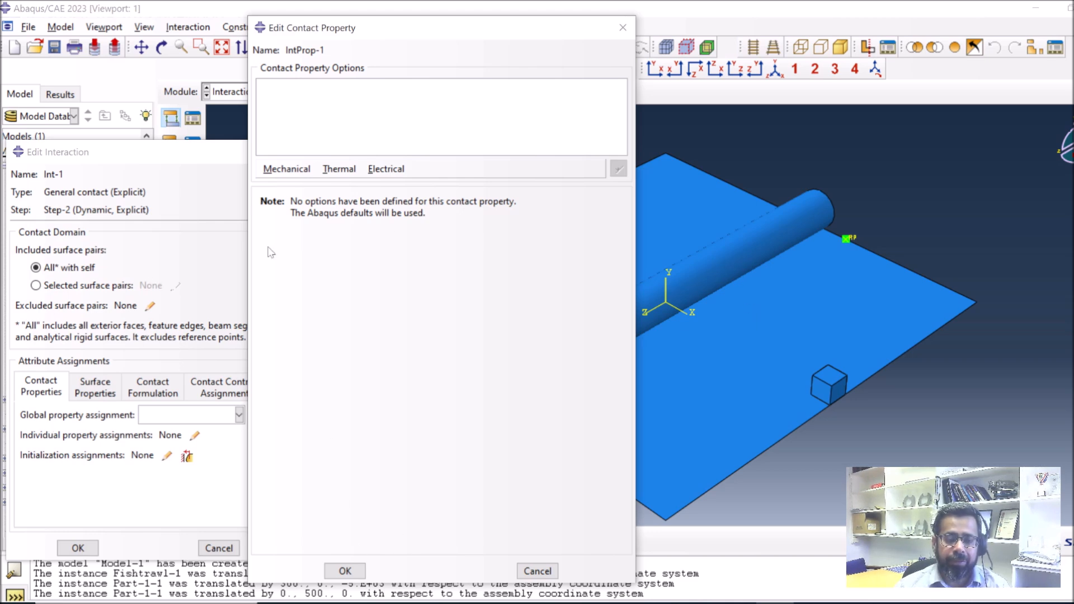
{"action": "left_click", "coordinate": [286, 169]}
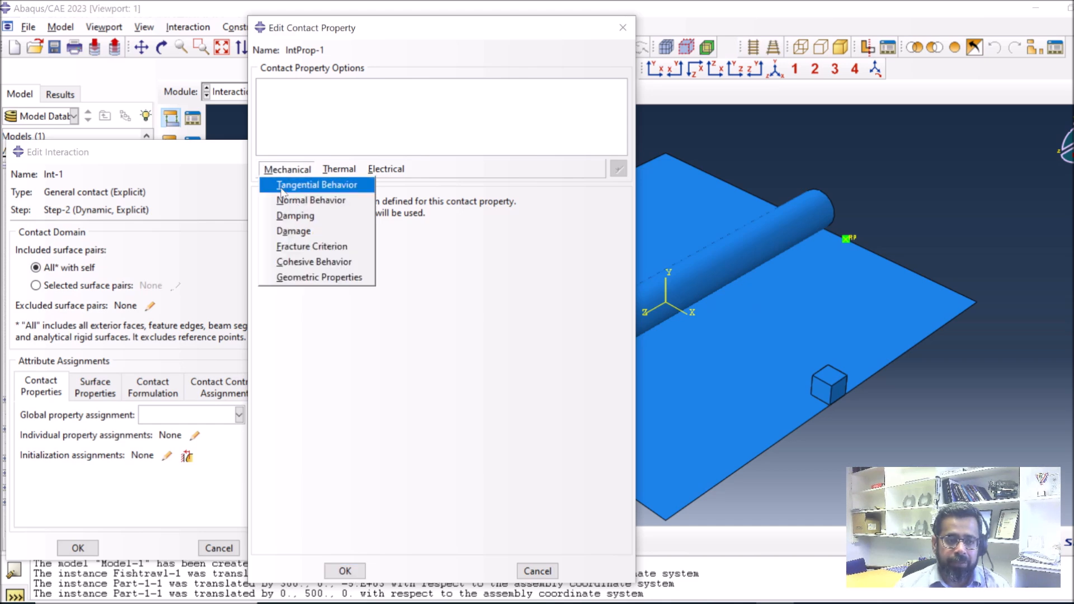
{"action": "left_click", "coordinate": [283, 186]}
{"action": "left_click", "coordinate": [275, 169]}
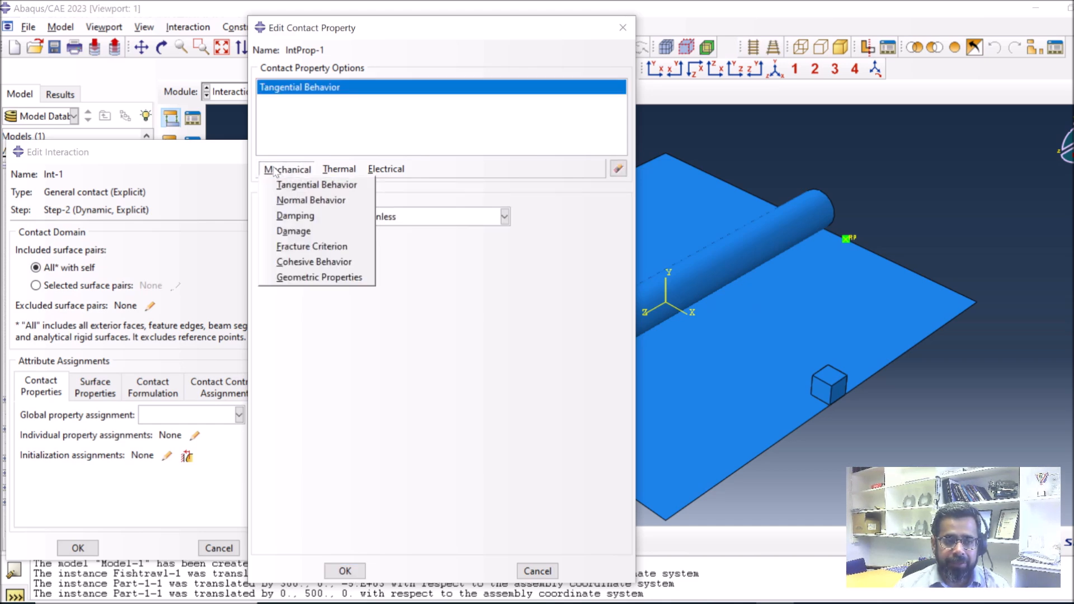
{"action": "left_click", "coordinate": [306, 201]}
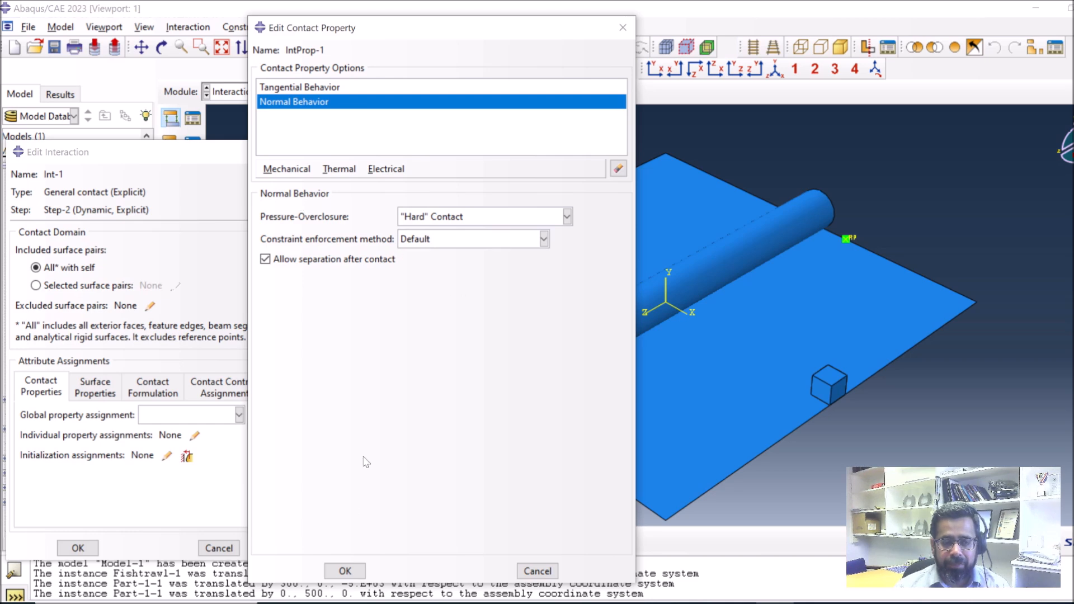
{"action": "left_click", "coordinate": [345, 570]}
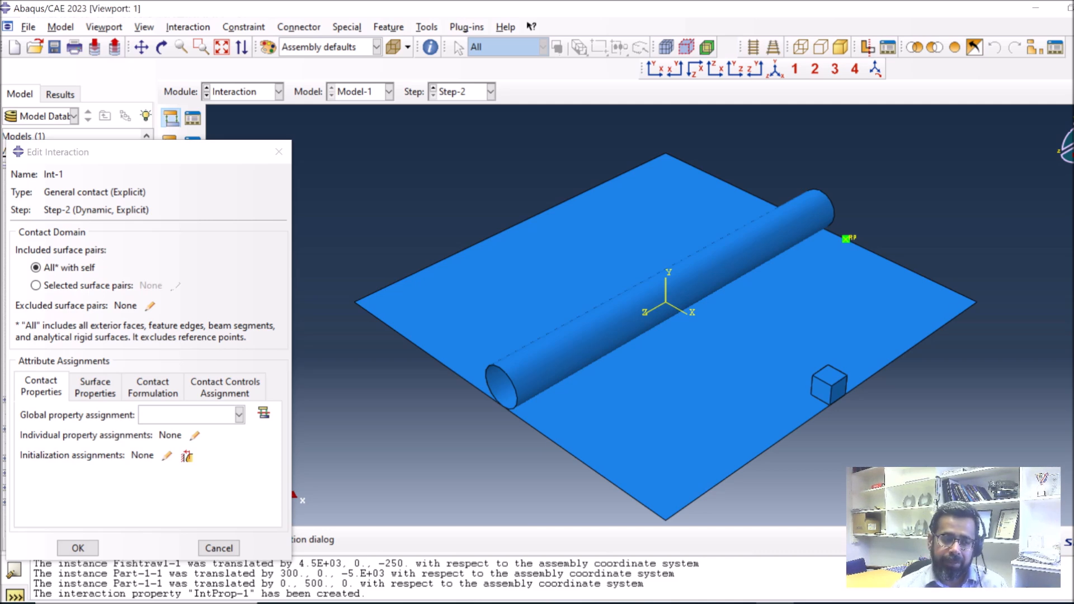
{"action": "left_click", "coordinate": [175, 417]}
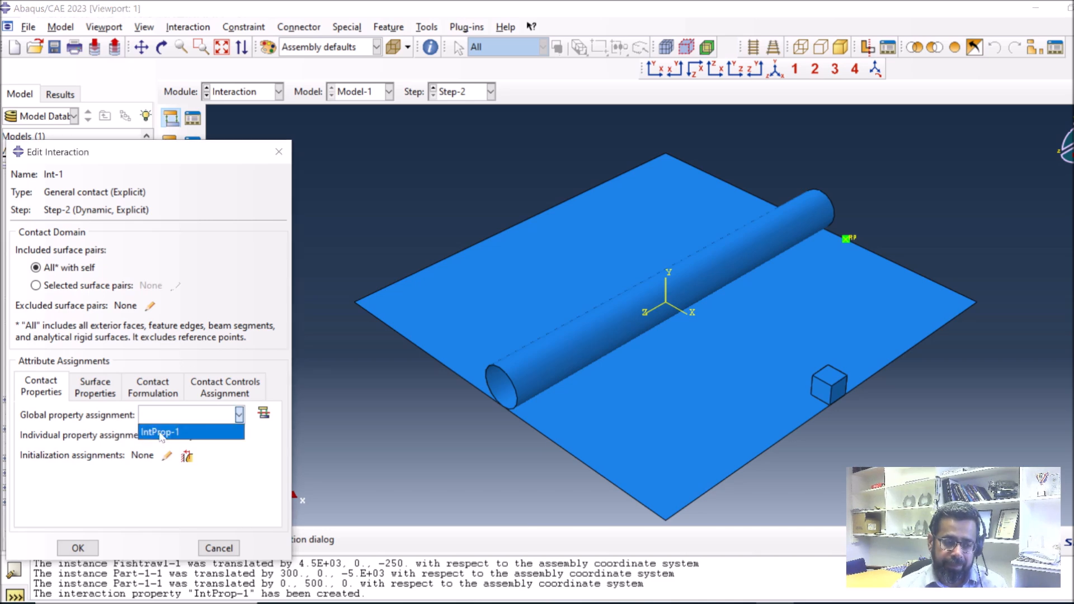
{"action": "left_click", "coordinate": [163, 434]}
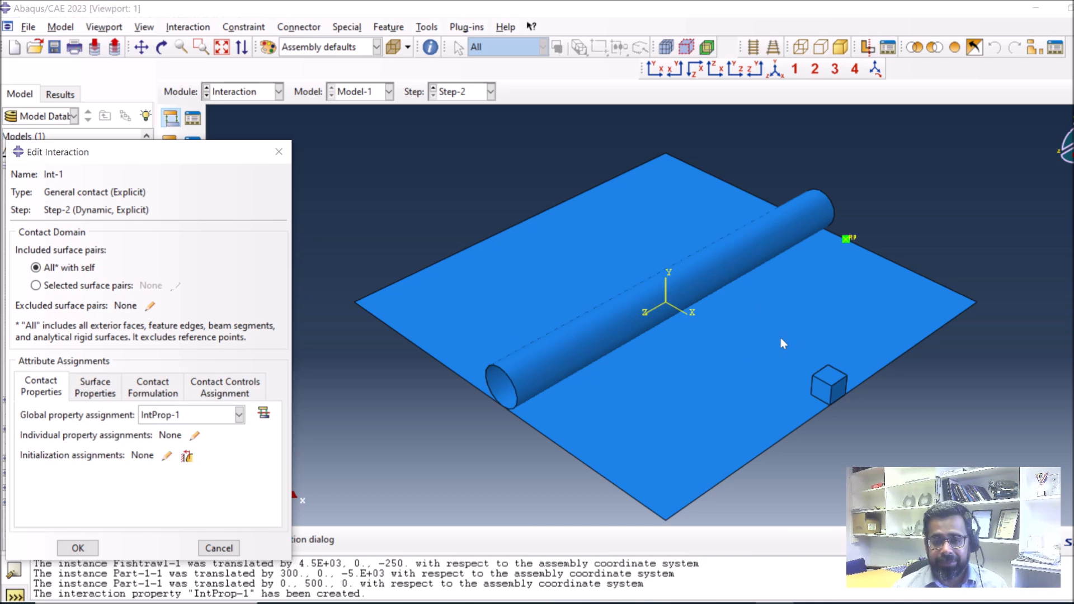
Step: Accept the general contact interaction and create a geometry surface Surf-1 on the brown side of the analytical rigid plane
{"action": "left_click", "coordinate": [78, 548]}
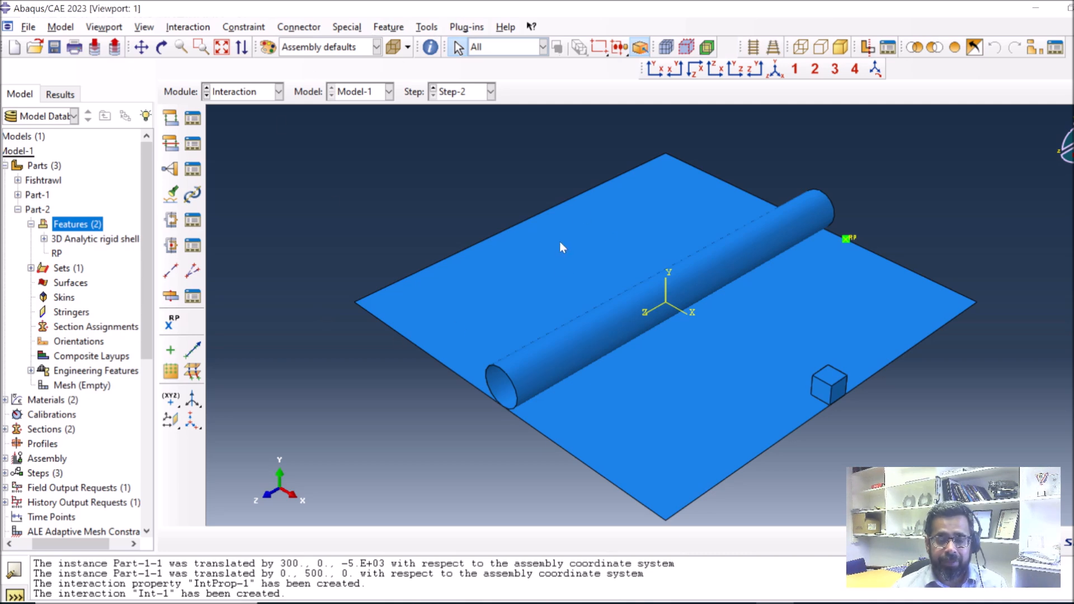
{"action": "left_click", "coordinate": [429, 28]}
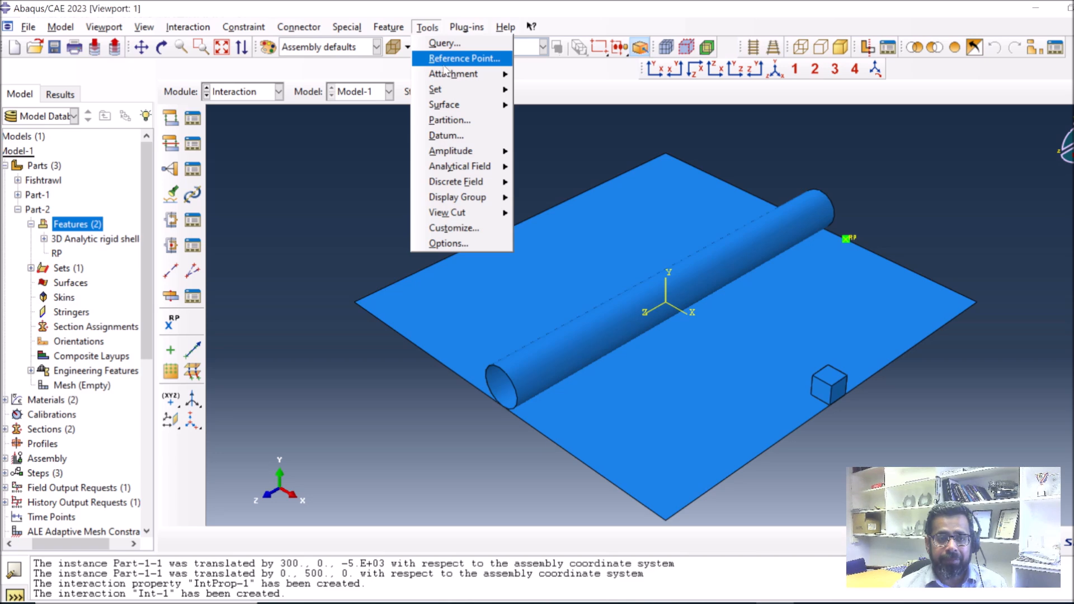
{"action": "mouse_move", "coordinate": [446, 104]}
{"action": "left_click", "coordinate": [540, 104]}
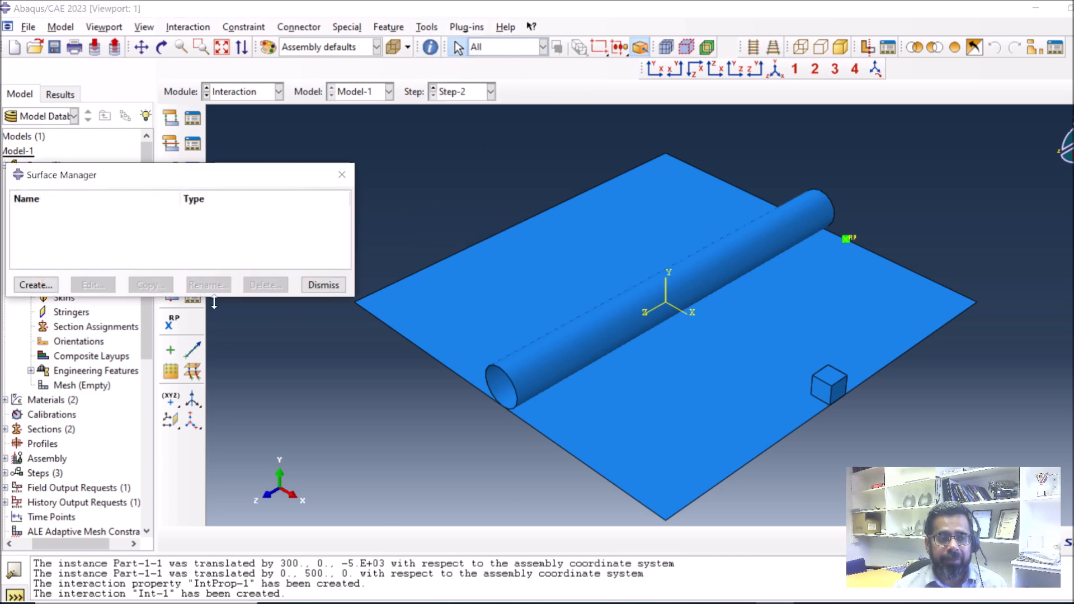
{"action": "left_click", "coordinate": [35, 285]}
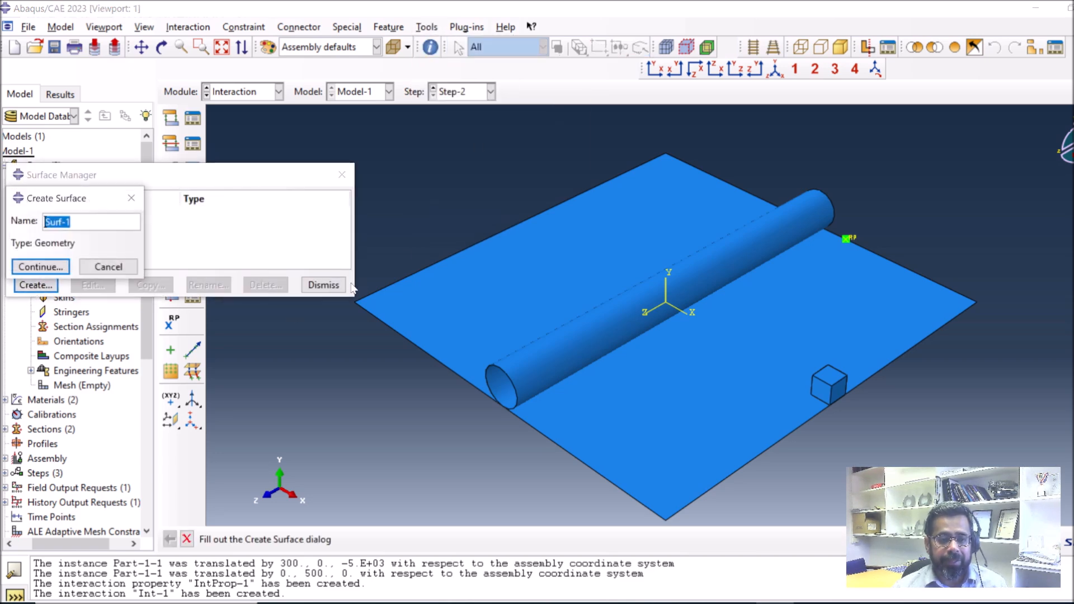
{"action": "left_click", "coordinate": [41, 267]}
{"action": "left_click", "coordinate": [700, 455]}
{"action": "left_click", "coordinate": [430, 540]}
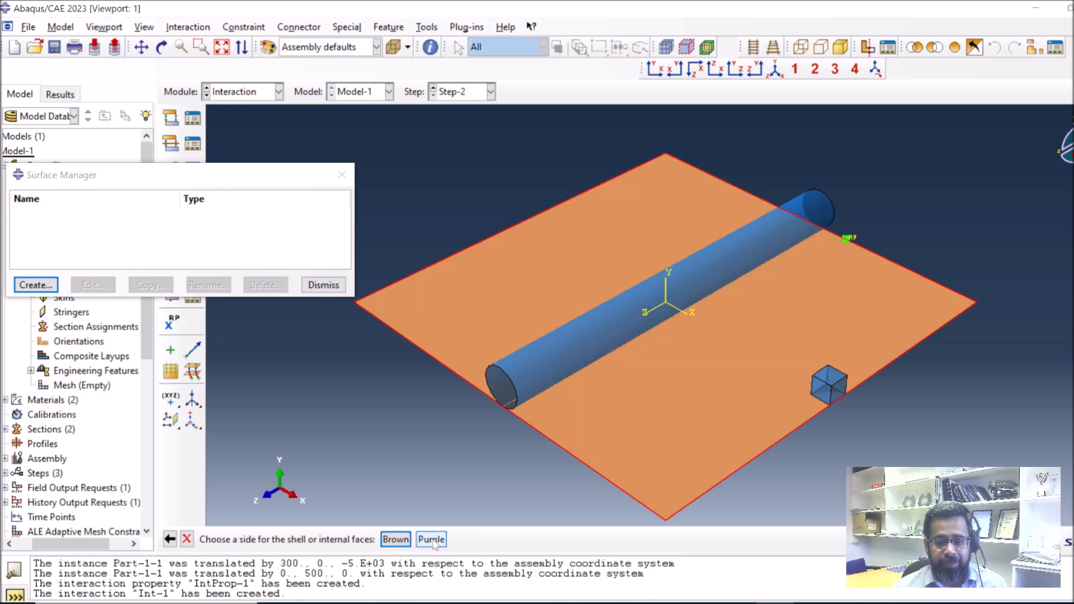
{"action": "left_click", "coordinate": [394, 541]}
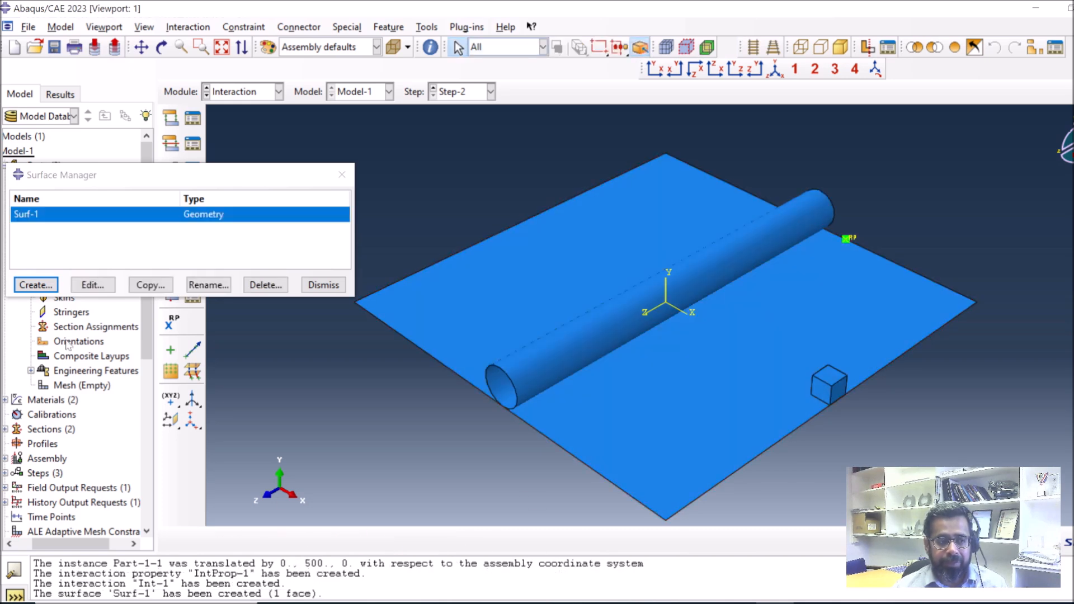
{"action": "left_click", "coordinate": [323, 285]}
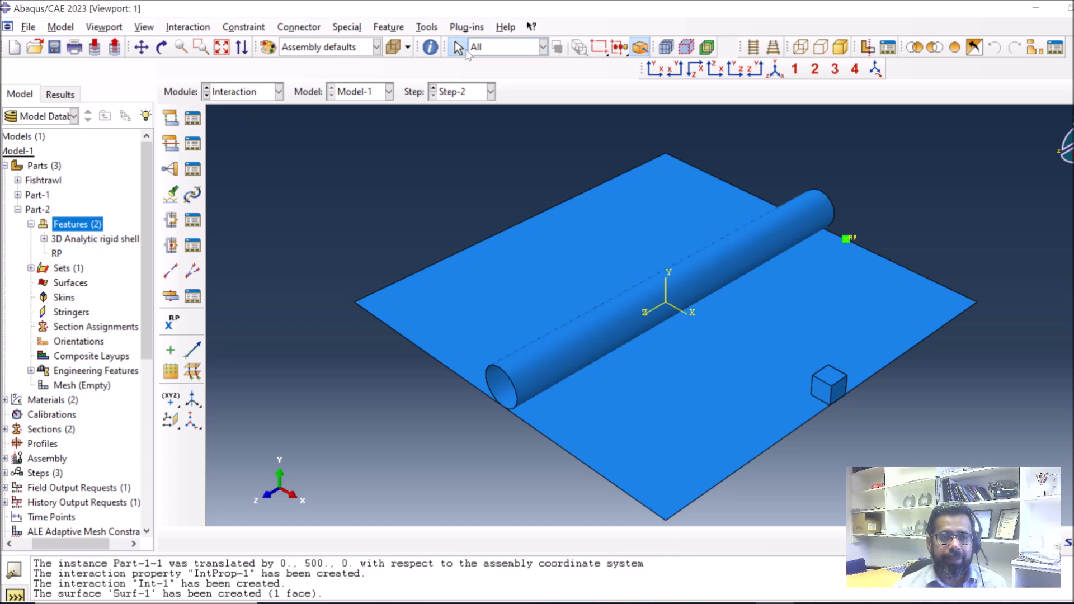
Step: In the Load module, start a Displacement/Rotation boundary condition in Step-2 on the rigid plane's reference point, creating Set-1 for it
{"action": "left_click", "coordinate": [279, 92]}
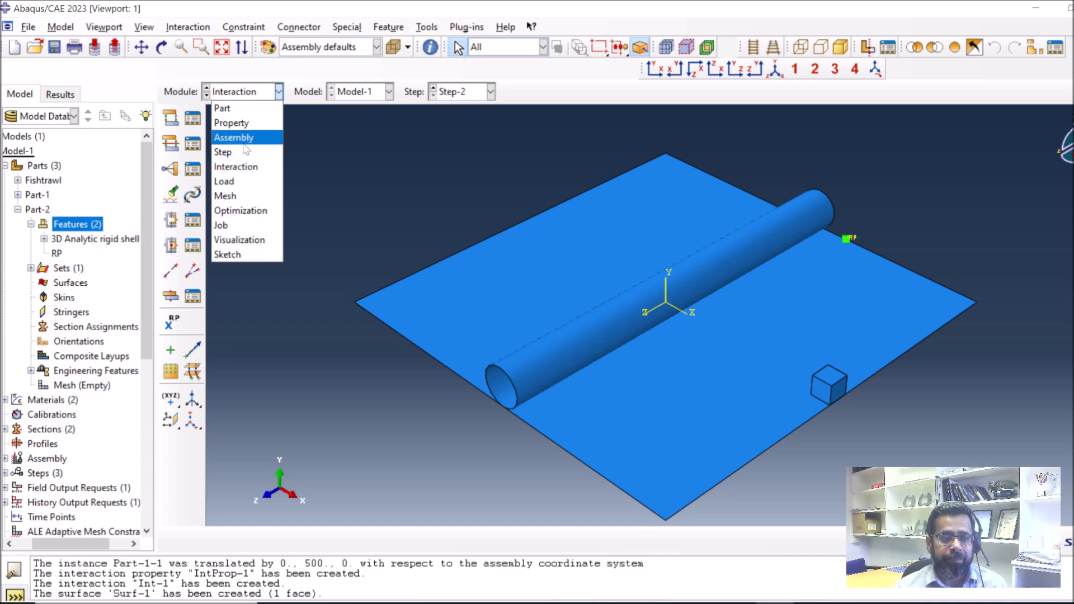
{"action": "left_click", "coordinate": [229, 181]}
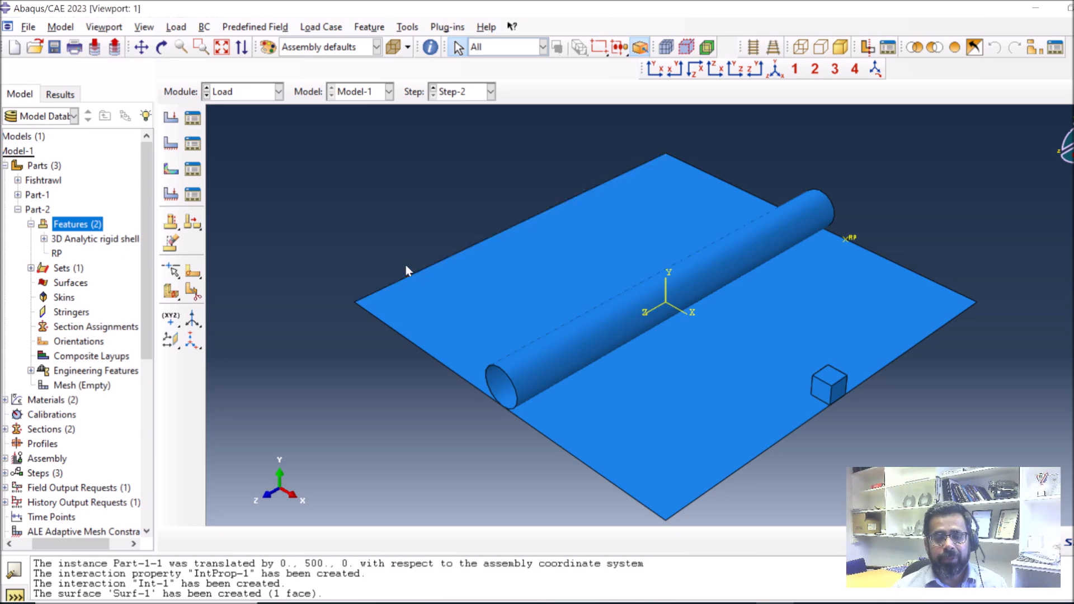
{"action": "left_click", "coordinate": [172, 144]}
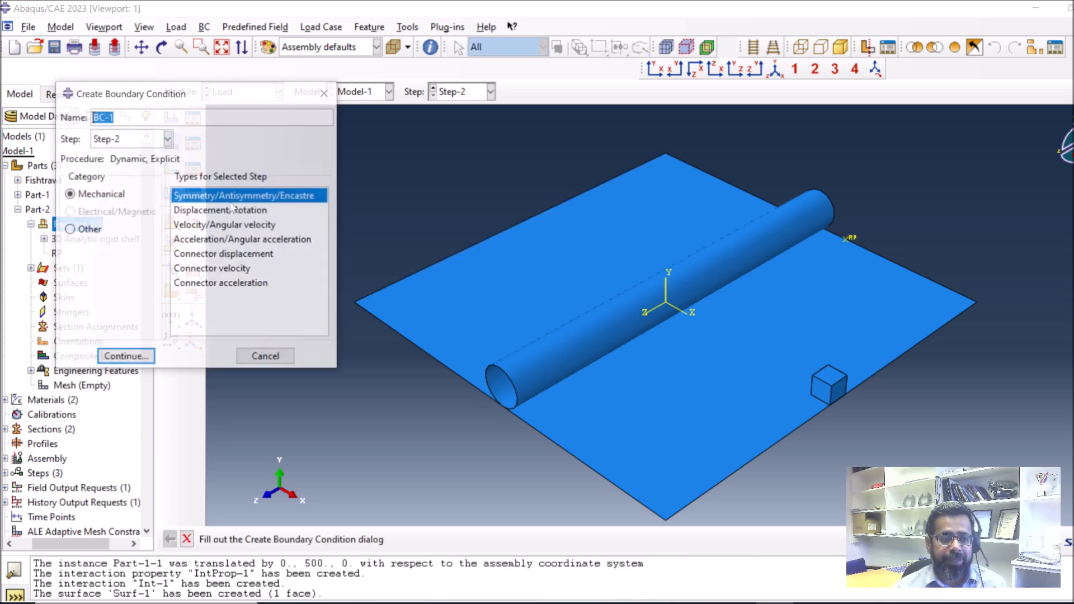
{"action": "left_click", "coordinate": [191, 213]}
{"action": "left_click", "coordinate": [125, 358]}
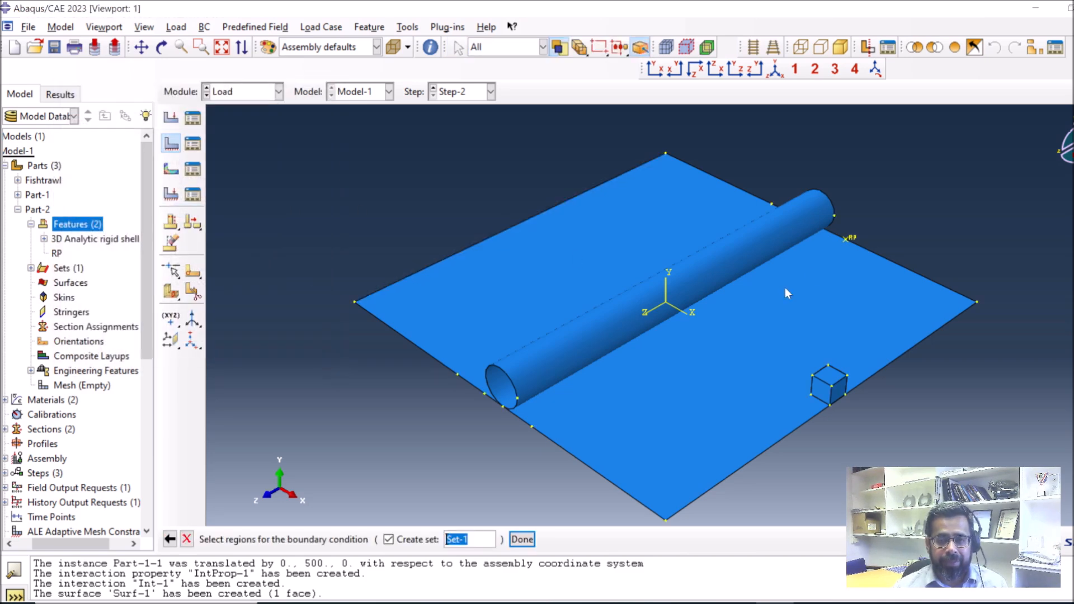
{"action": "left_click", "coordinate": [524, 540]}
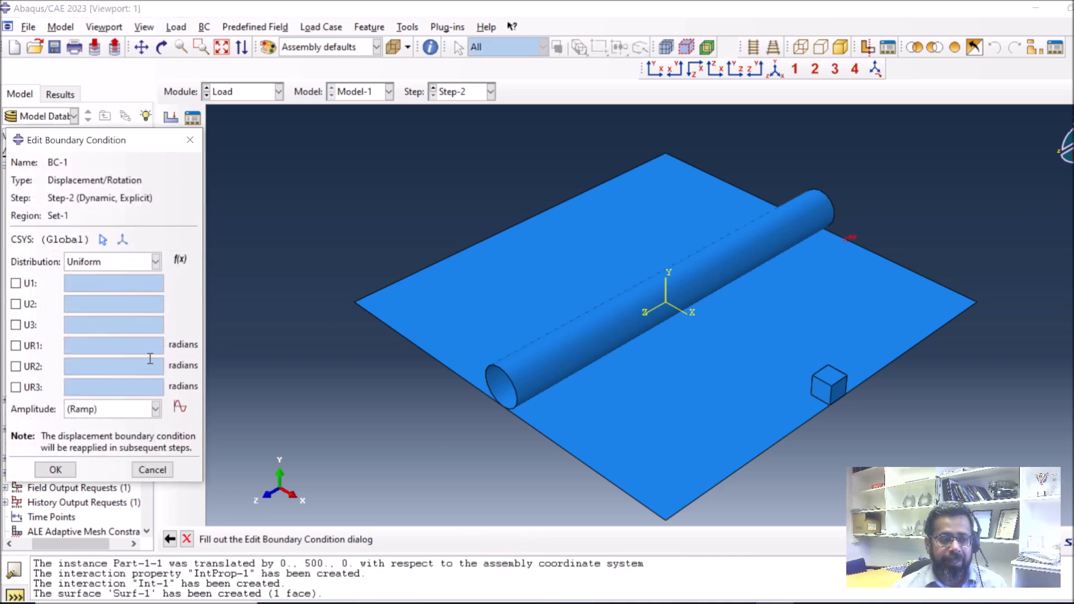
Step: Fix the reference point in all six degrees of freedom, with U1, U2, U3, UR1, UR2 and UR3 at 0
{"action": "left_click", "coordinate": [16, 284]}
{"action": "left_click", "coordinate": [16, 304]}
{"action": "left_click", "coordinate": [15, 325]}
{"action": "left_click", "coordinate": [15, 346]}
{"action": "left_click", "coordinate": [16, 366]}
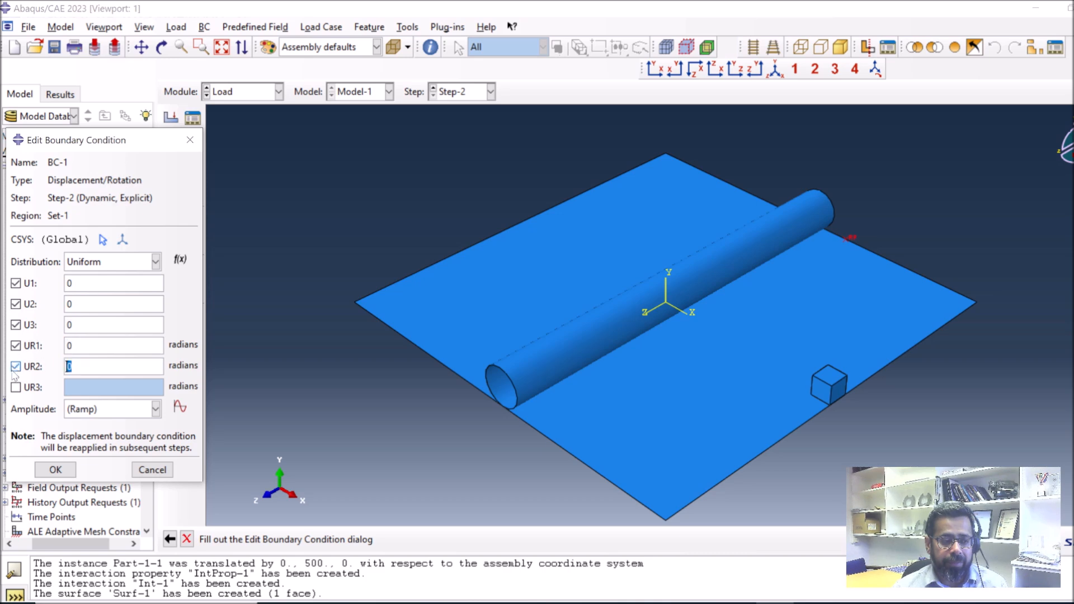
{"action": "left_click", "coordinate": [16, 387]}
{"action": "left_click", "coordinate": [55, 471]}
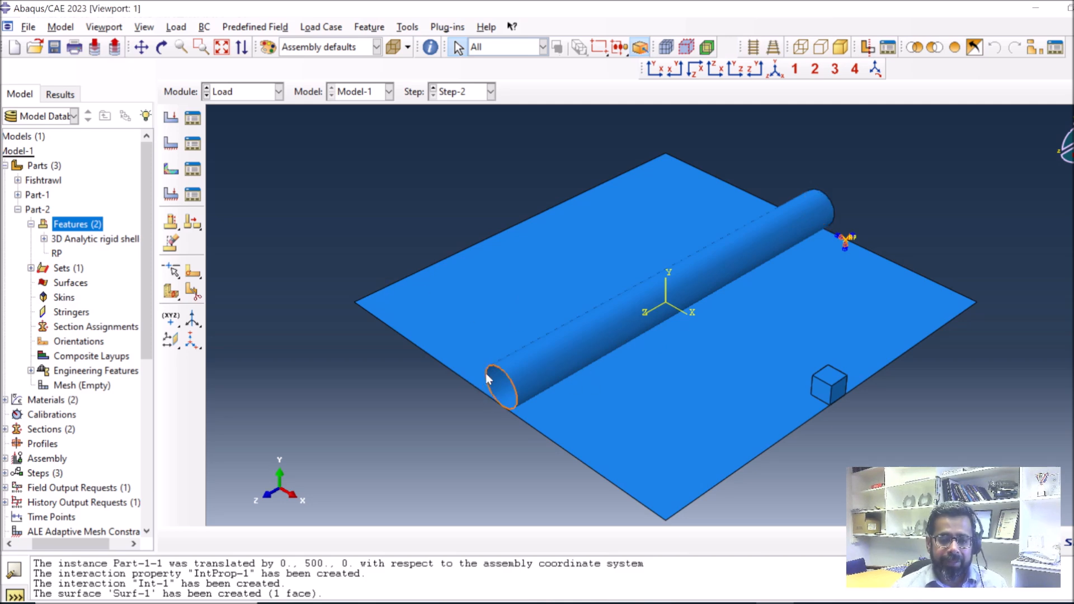
Step: Create a Displacement/Rotation boundary condition in Step-2 on both end edges of the pipe, with U1, U2 and U3 at 0
{"action": "left_click", "coordinate": [171, 144]}
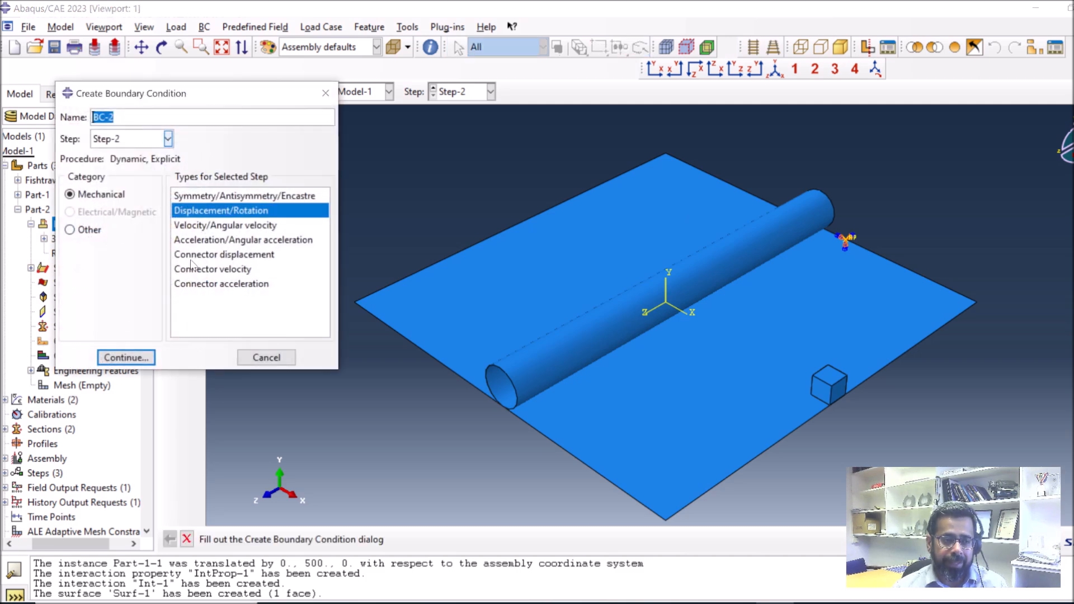
{"action": "left_click", "coordinate": [145, 358]}
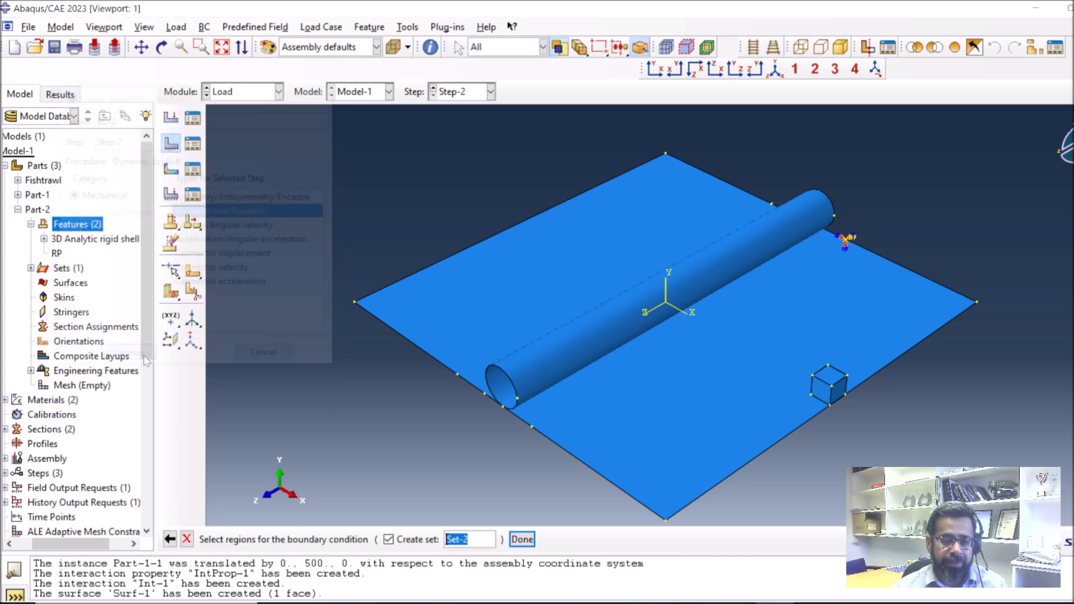
{"action": "left_click", "coordinate": [518, 395]}
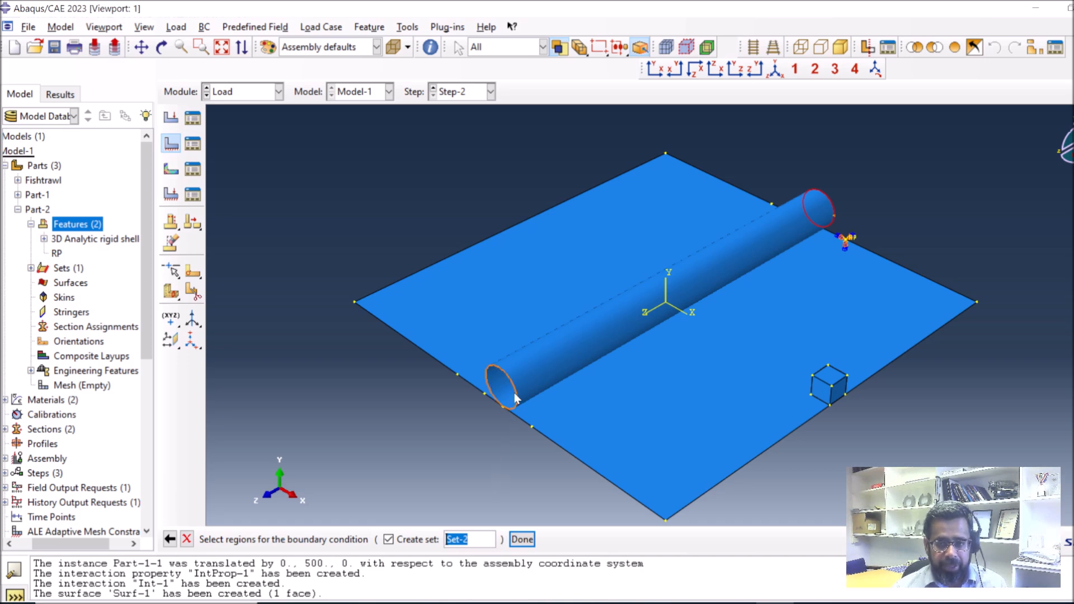
{"action": "left_click", "coordinate": [522, 539]}
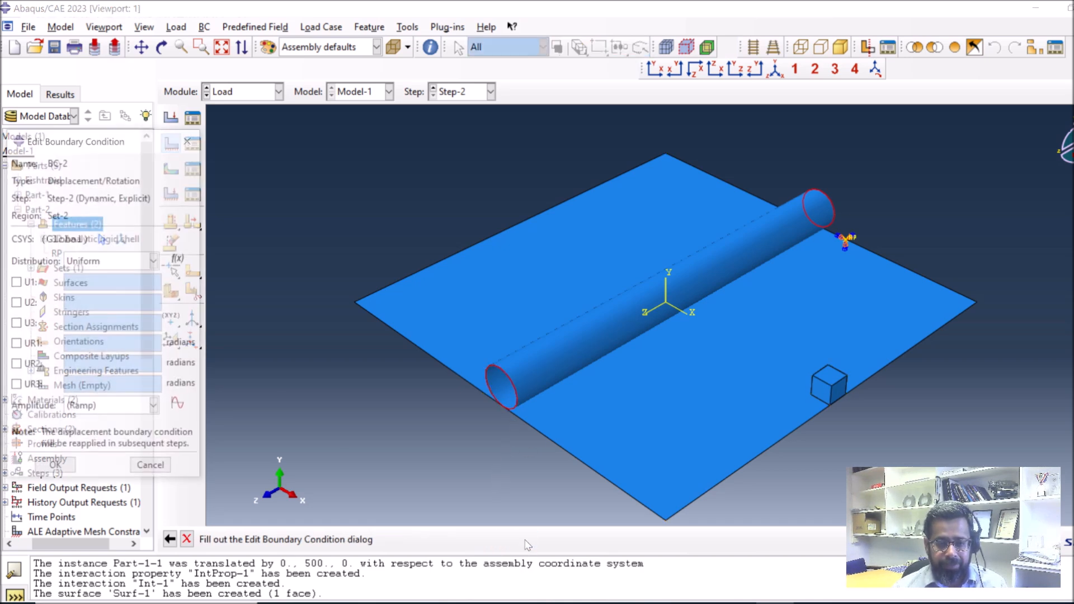
{"action": "left_click", "coordinate": [16, 283]}
{"action": "left_click", "coordinate": [16, 304]}
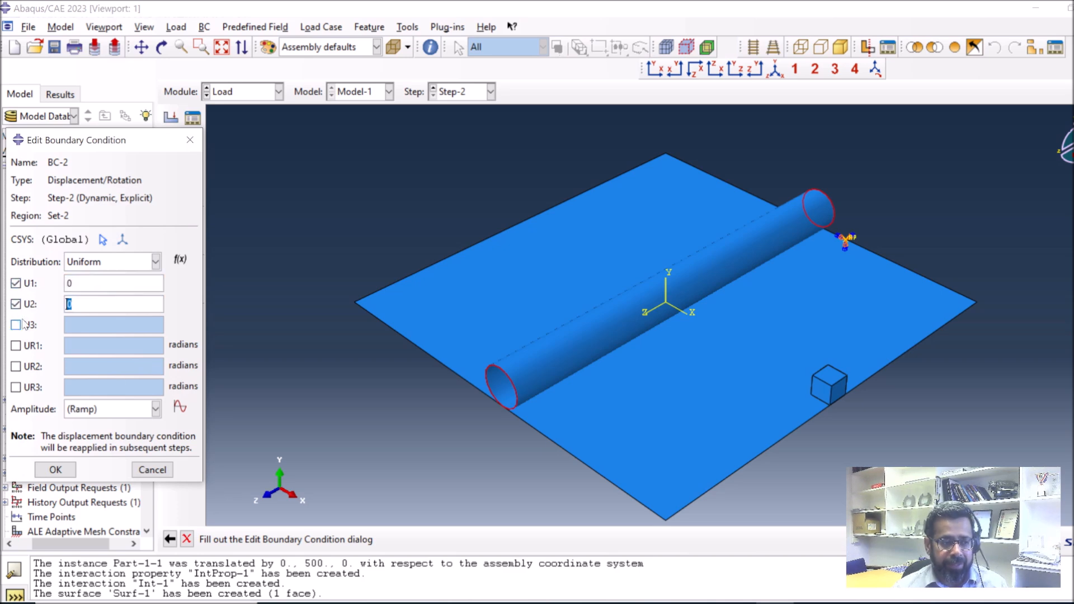
{"action": "left_click", "coordinate": [15, 324]}
{"action": "left_click", "coordinate": [54, 470]}
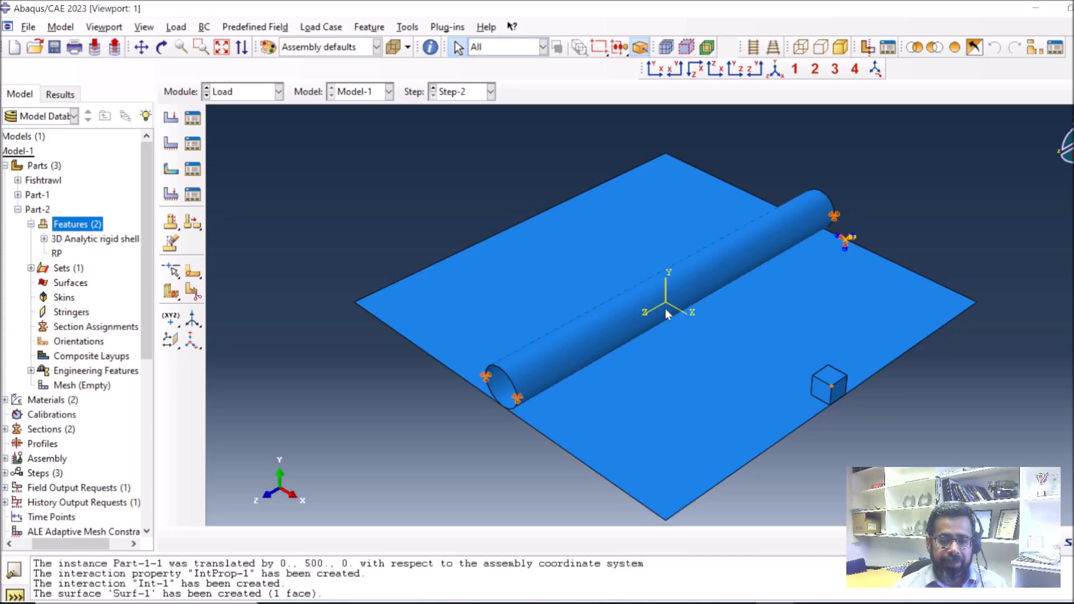
Step: Create a Velocity/Angular velocity boundary condition in Step-2 on the block's top face, with V1 set to 1000 and Instantaneous amplitude
{"action": "left_click", "coordinate": [171, 144]}
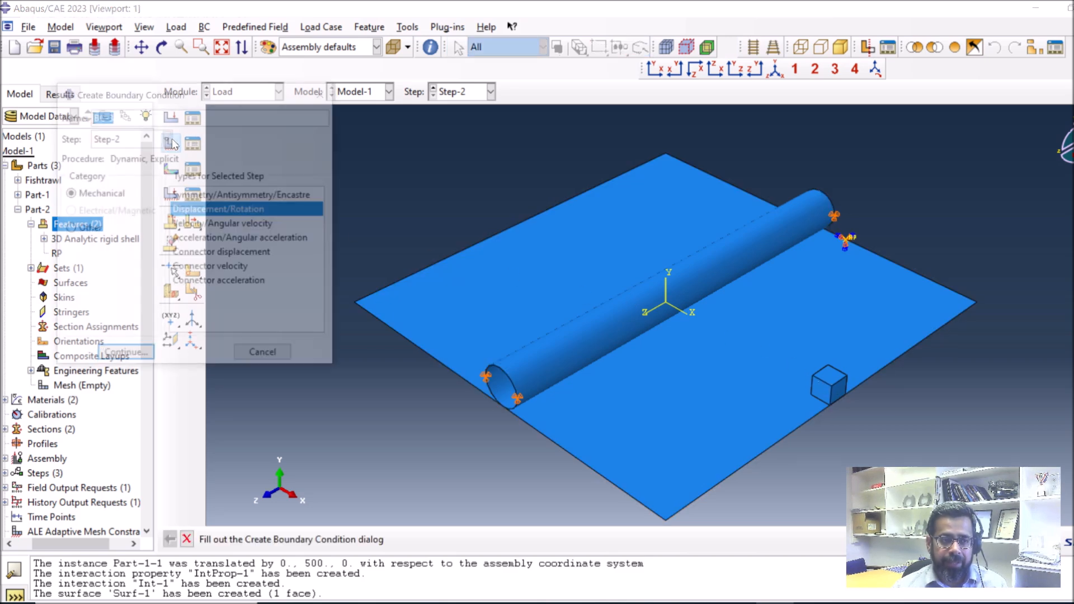
{"action": "left_click", "coordinate": [208, 226]}
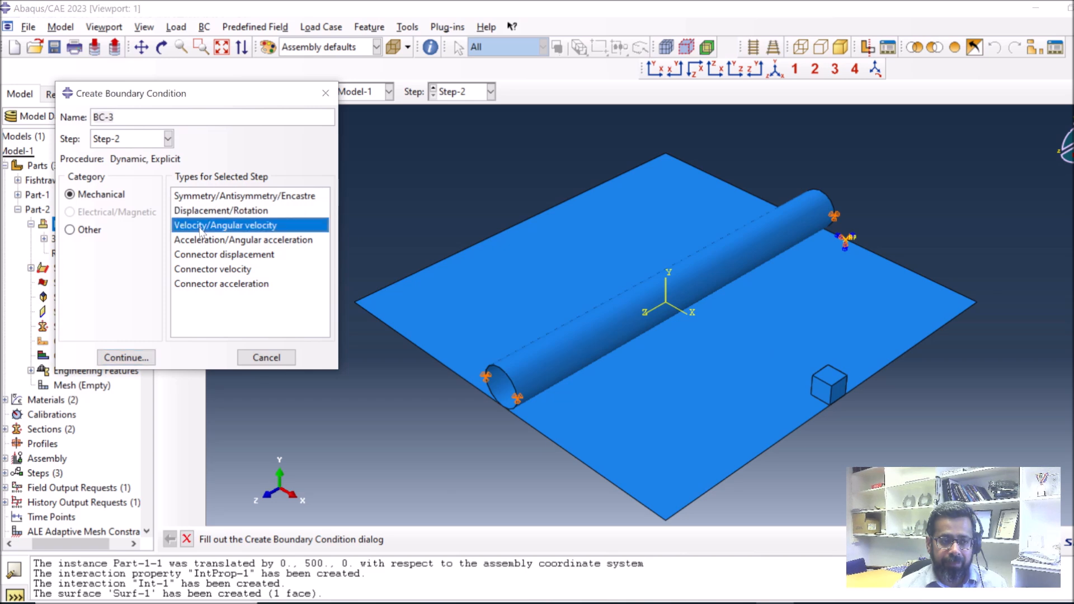
{"action": "left_click", "coordinate": [130, 359]}
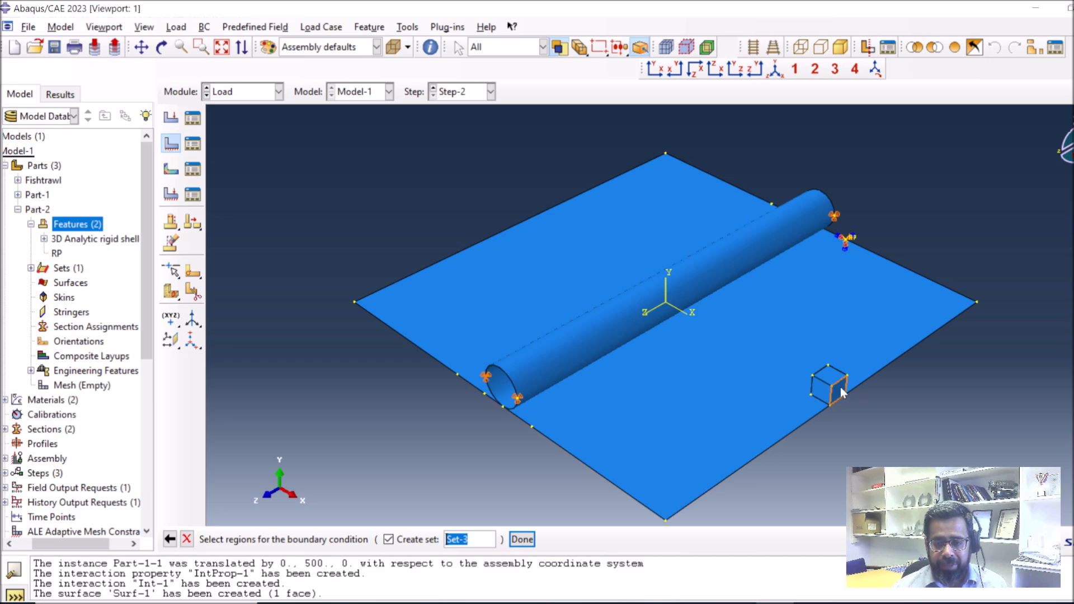
{"action": "left_click", "coordinate": [815, 379]}
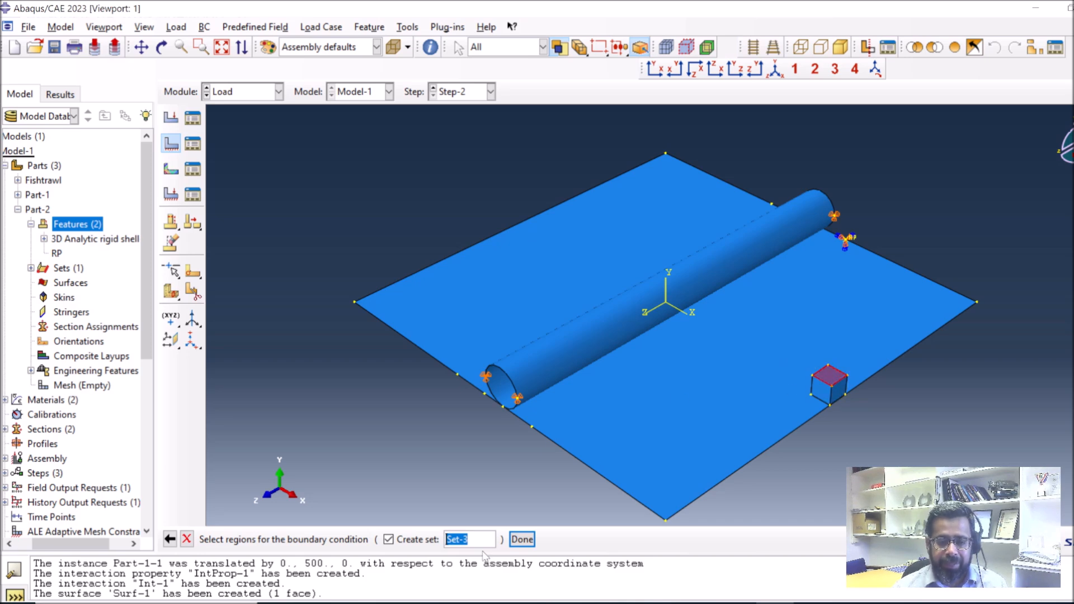
{"action": "left_click", "coordinate": [523, 540]}
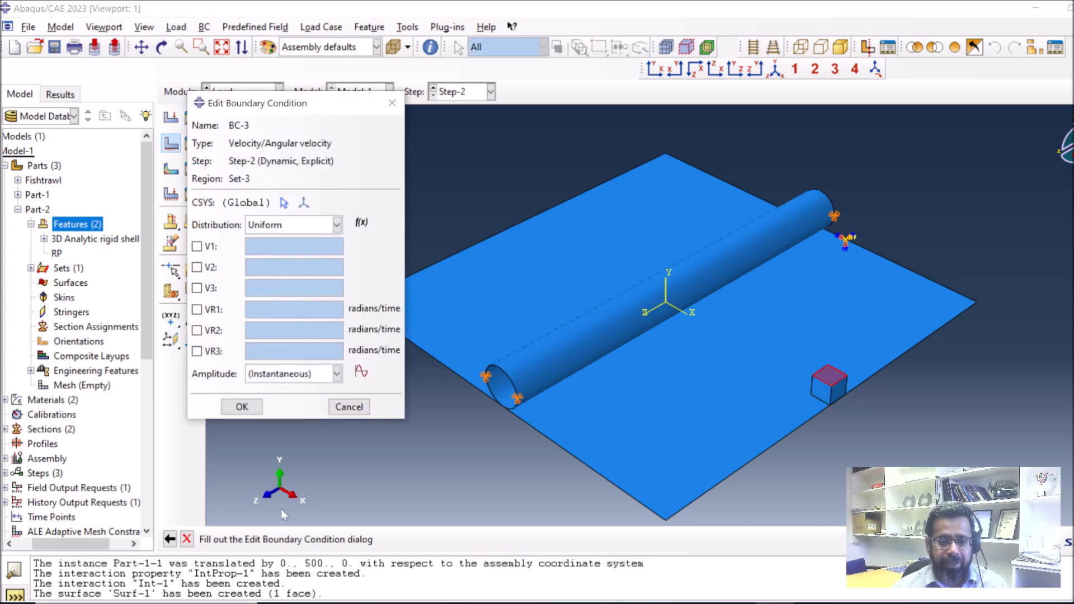
{"action": "left_click", "coordinate": [197, 246]}
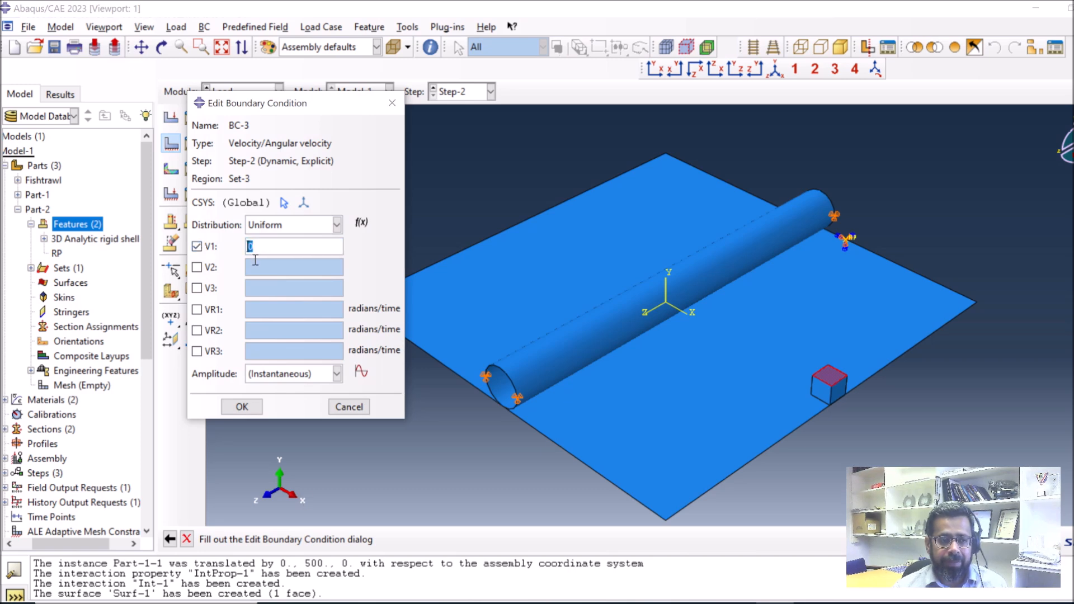
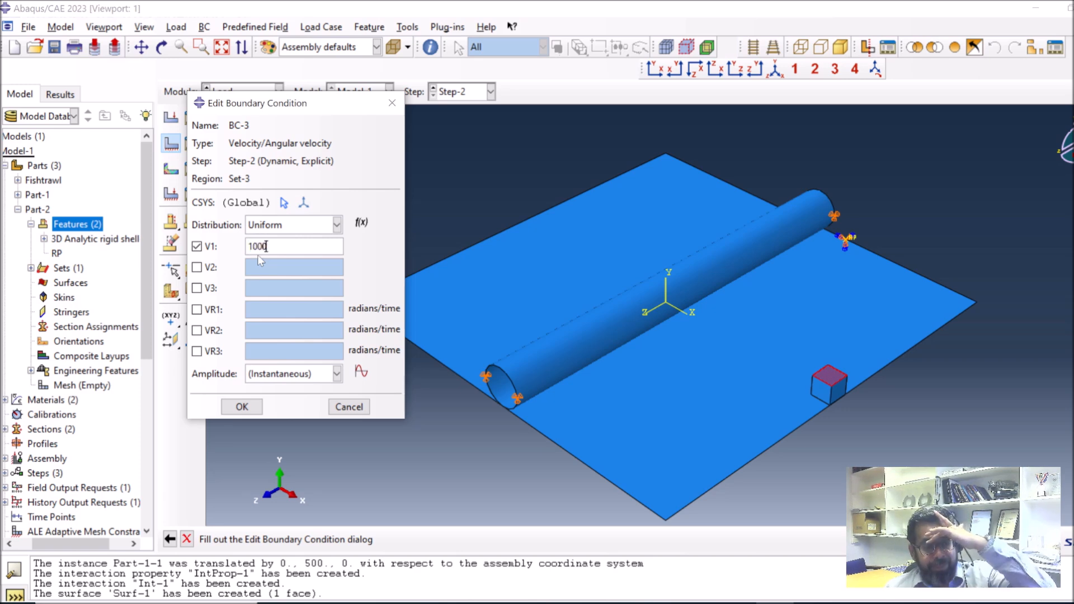
{"action": "left_click", "coordinate": [309, 375]}
{"action": "left_click", "coordinate": [310, 375]}
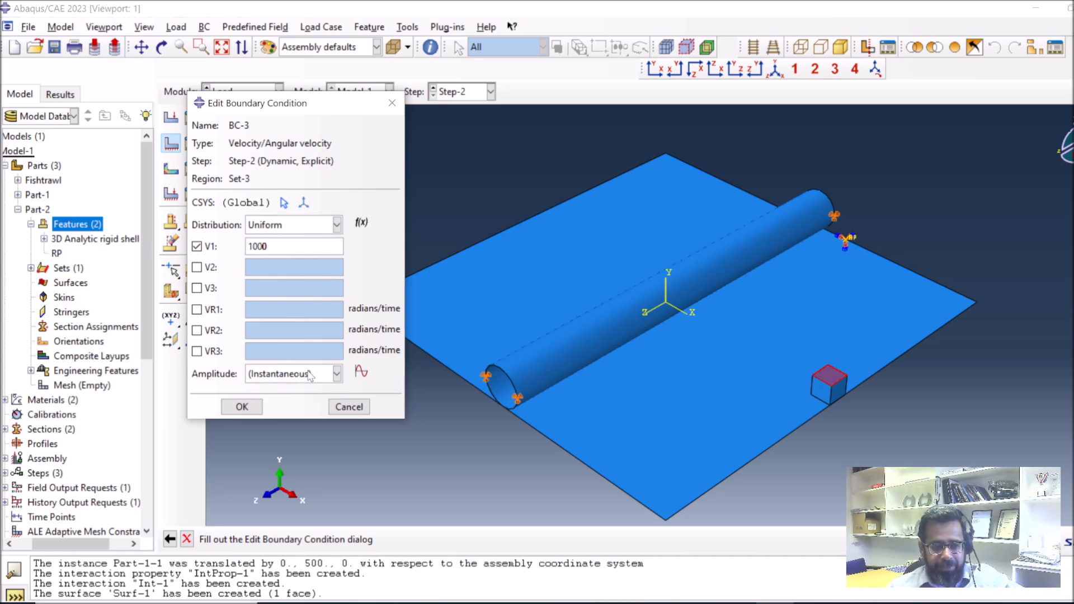
{"action": "left_click", "coordinate": [241, 407]}
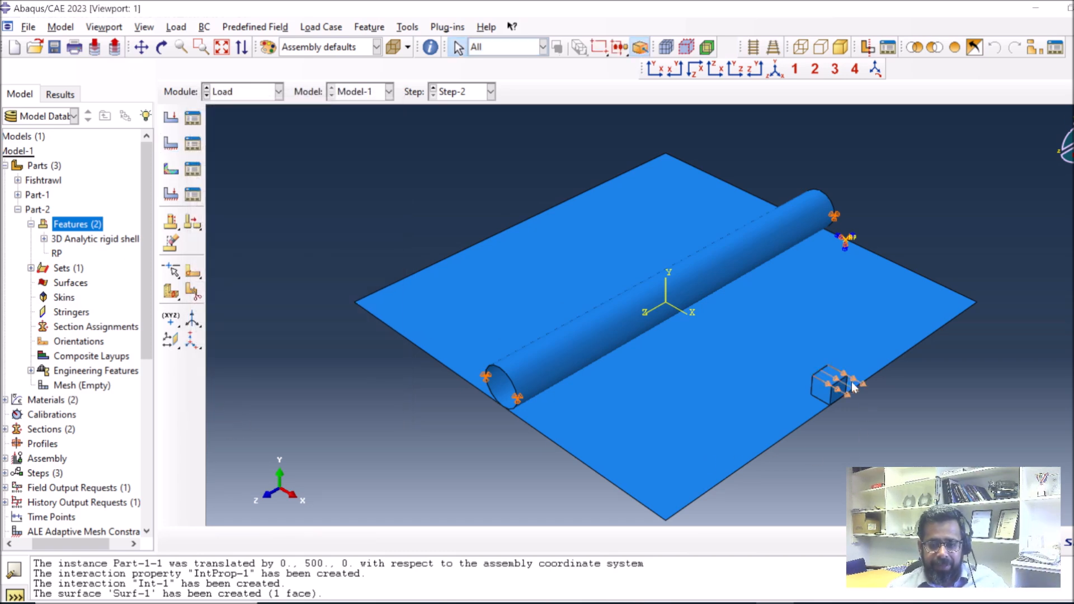
Step: Edit the block's velocity boundary condition BC-3 in Step-2 and set V1 to -1000 so it moves toward the pipe
{"action": "left_click", "coordinate": [192, 143]}
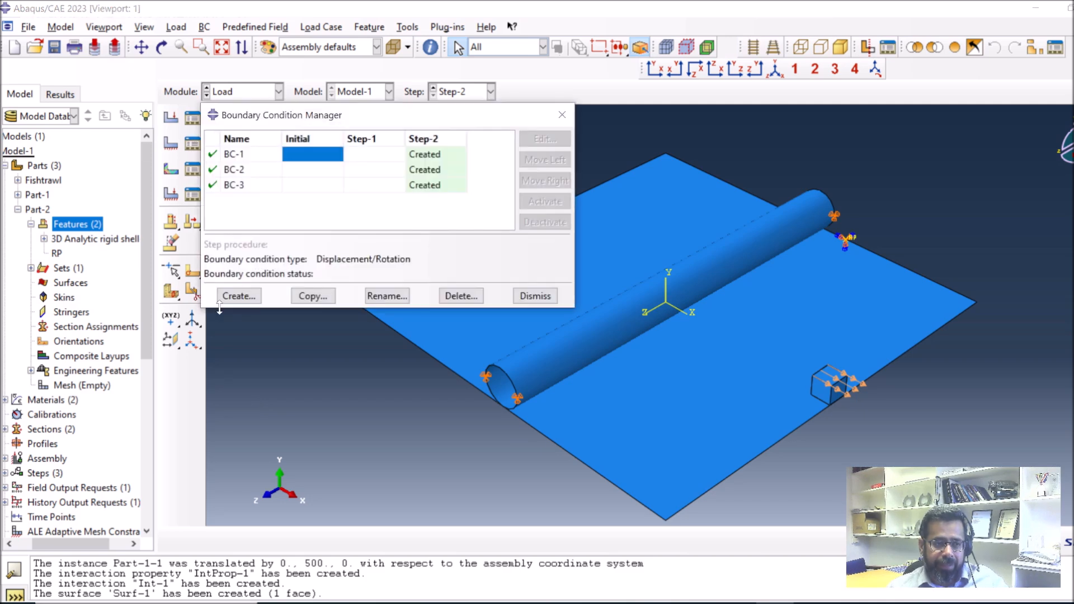
{"action": "double_click", "coordinate": [427, 184]}
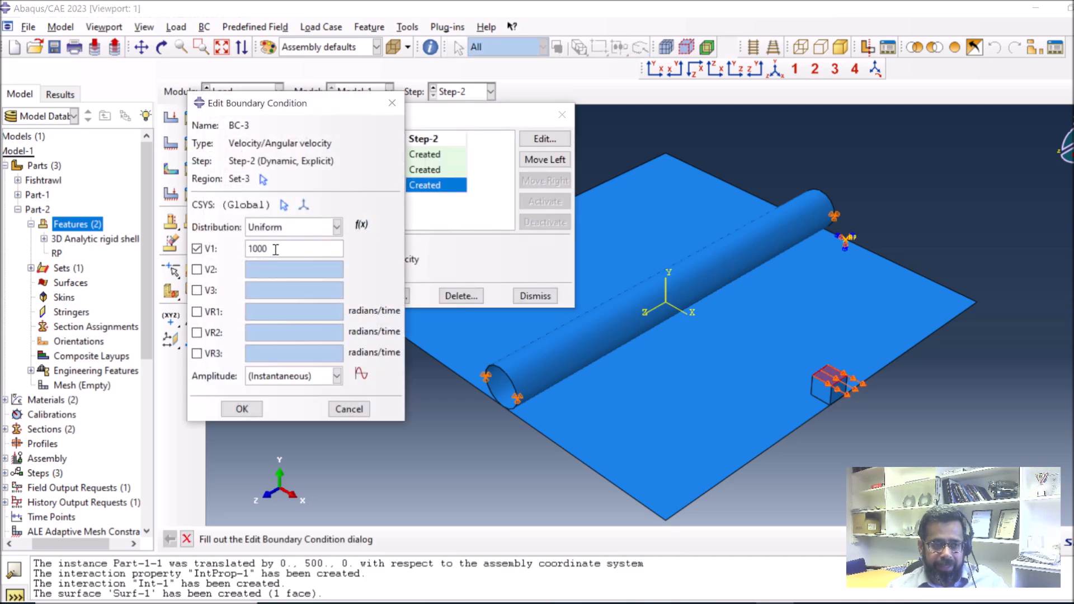
{"action": "type", "text": "1"}
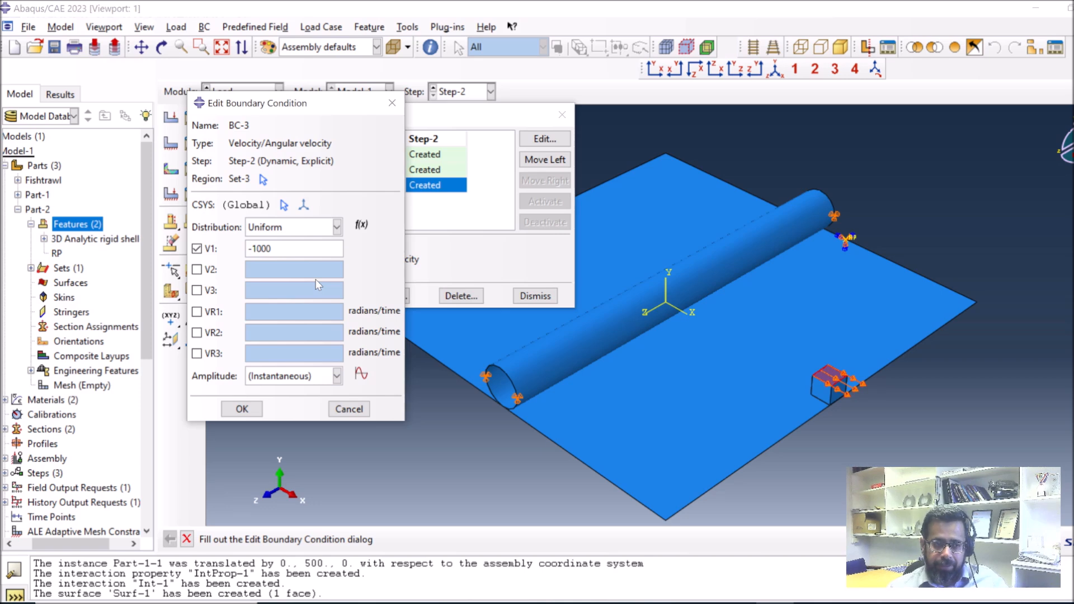
{"action": "left_click", "coordinate": [260, 414]}
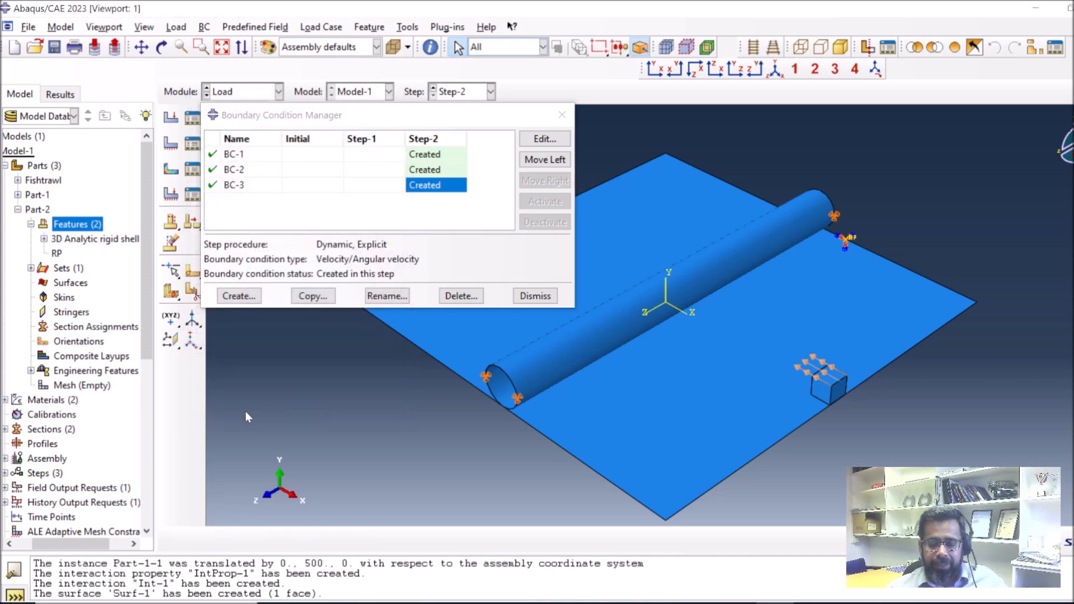
Step: Measure the distance and its components between the block's lower corner and the pipe
{"action": "left_click_drag", "start_coordinate": [492, 118], "coordinate": [335, 323]}
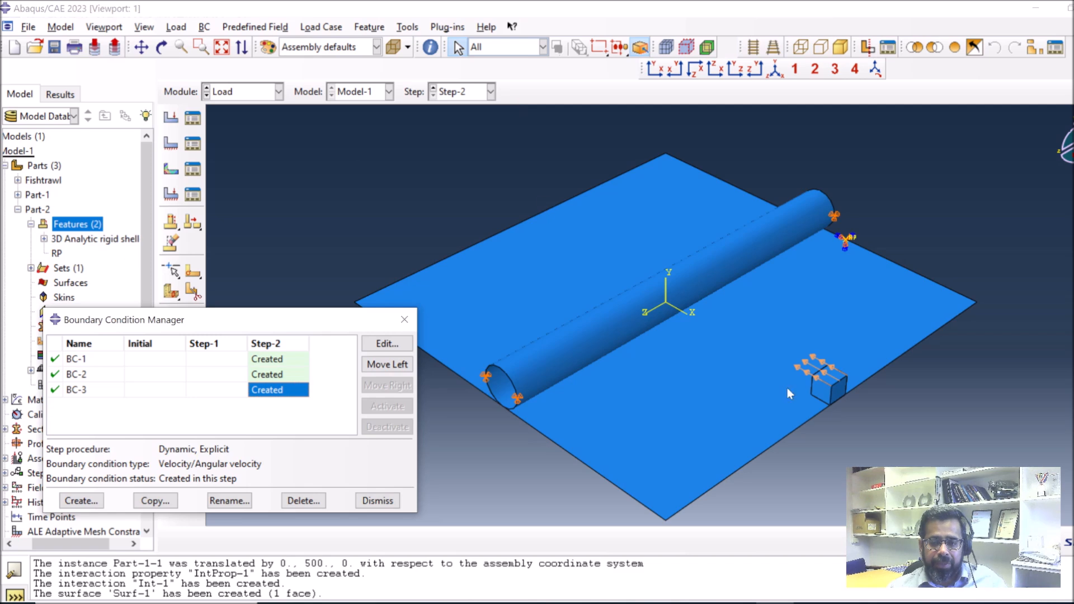
{"action": "left_click", "coordinate": [431, 48]}
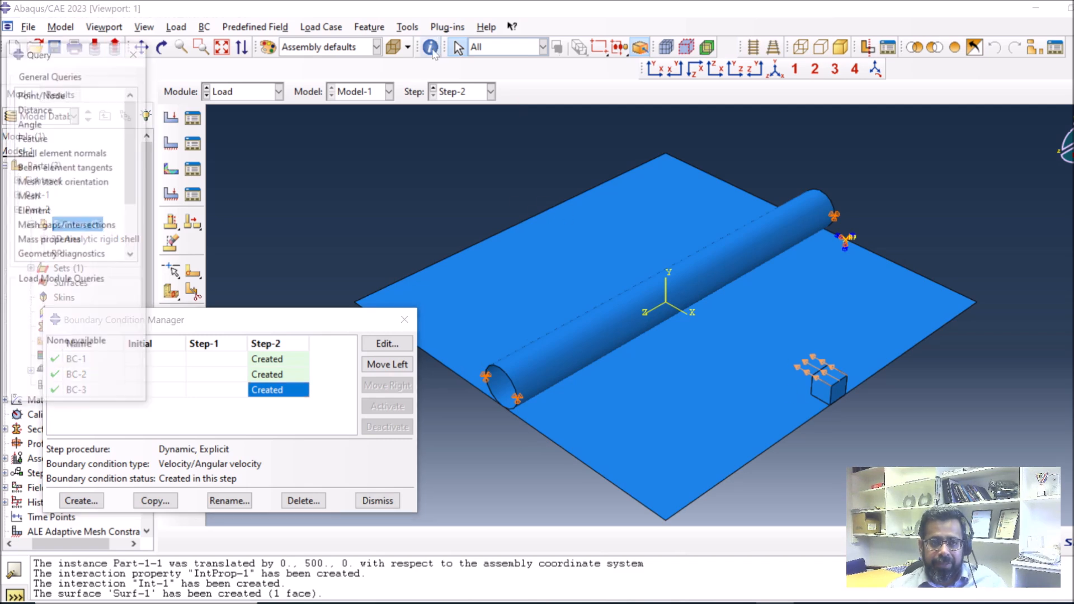
{"action": "left_click", "coordinate": [38, 110]}
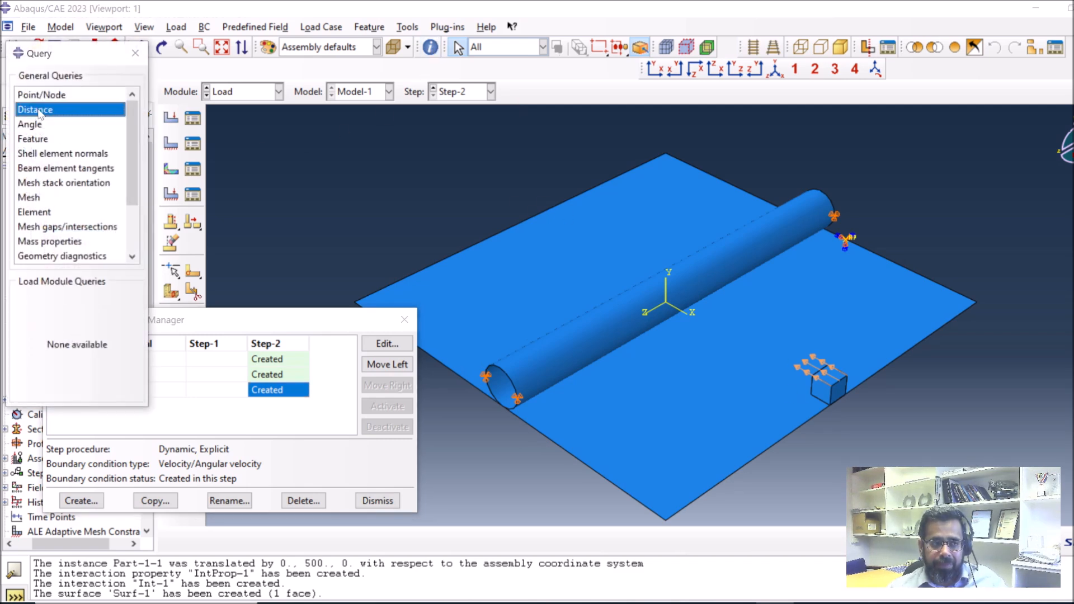
{"action": "left_click", "coordinate": [812, 395]}
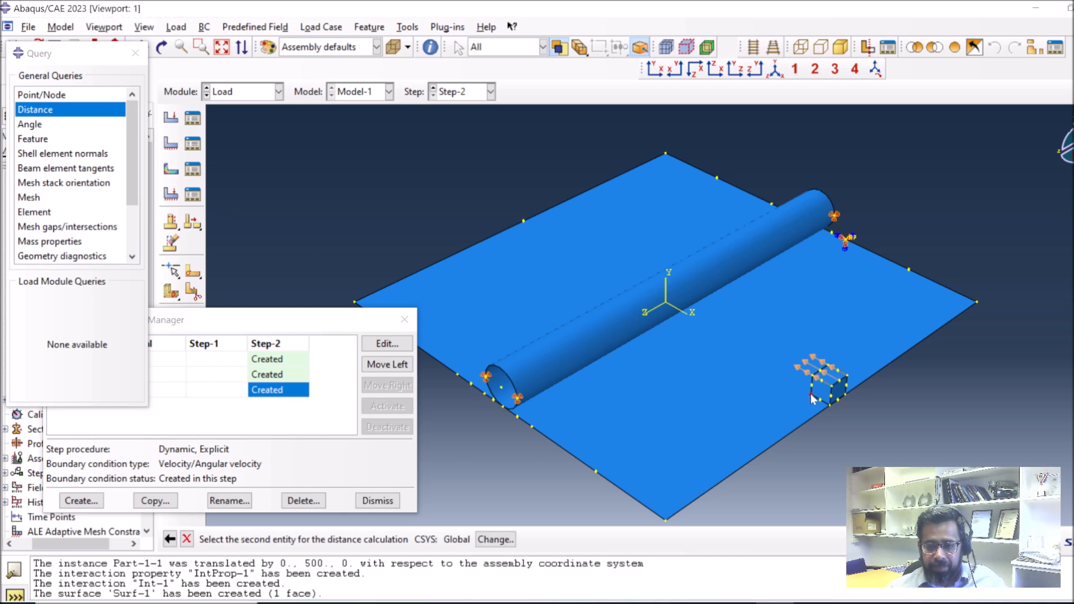
{"action": "left_click", "coordinate": [501, 394]}
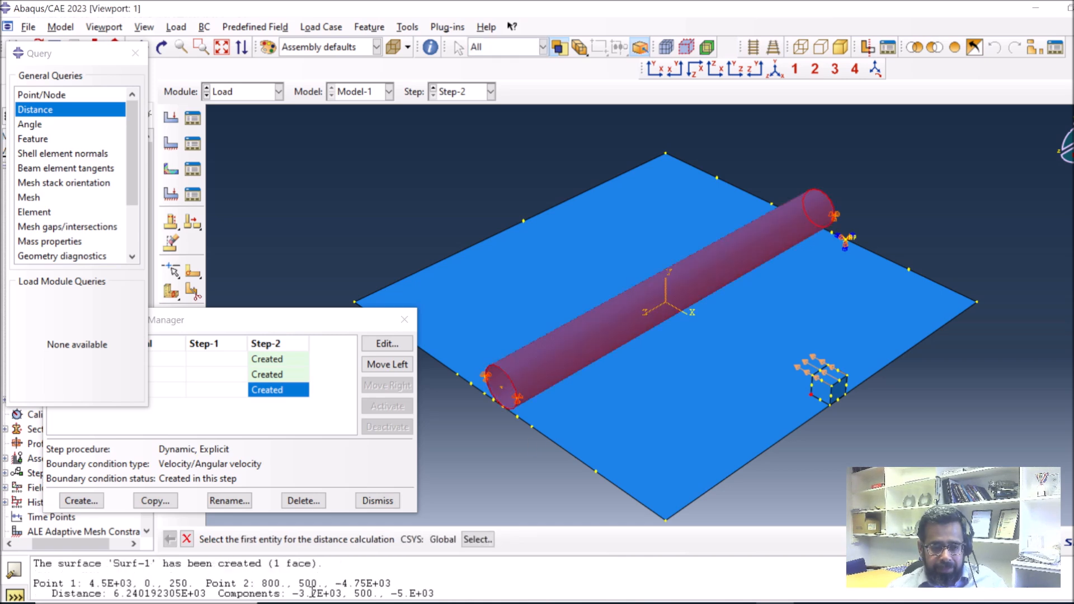
{"action": "left_click_drag", "start_coordinate": [354, 594], "coordinate": [379, 594]}
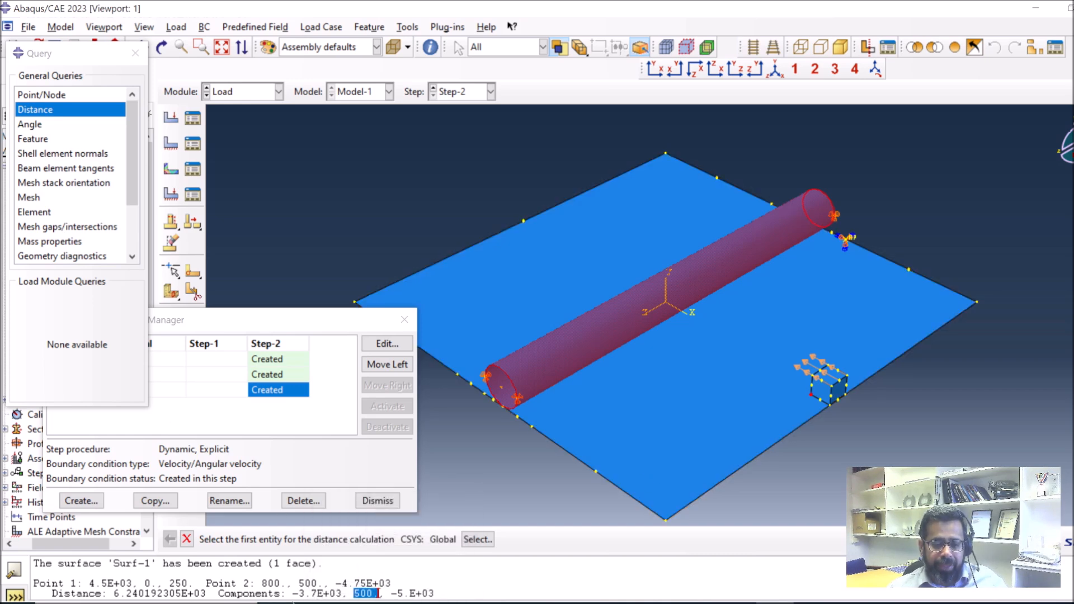
{"action": "left_click_drag", "start_coordinate": [298, 595], "coordinate": [329, 594]}
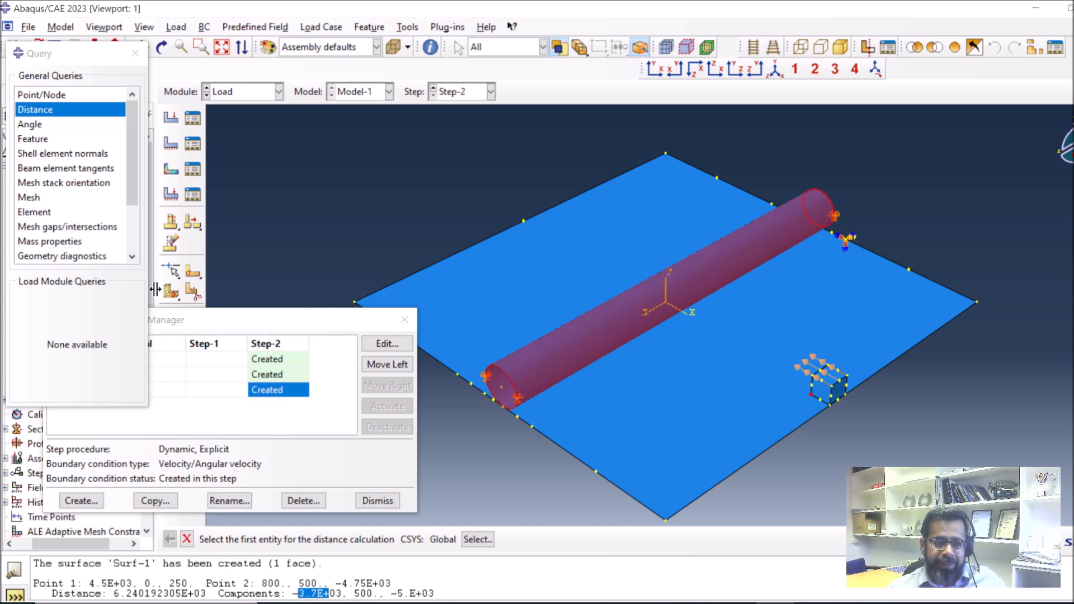
Step: In the Assembly module, preview translating the Fishtrawl block by -2000 along X toward the pipe
{"action": "left_click", "coordinate": [236, 93]}
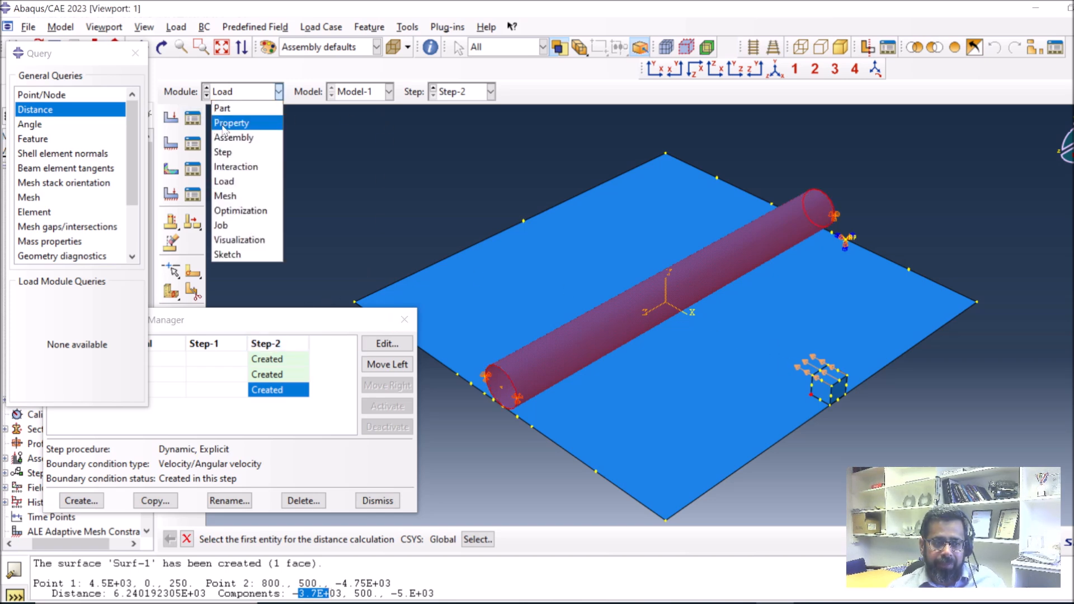
{"action": "left_click", "coordinate": [231, 139]}
{"action": "left_click", "coordinate": [192, 140]}
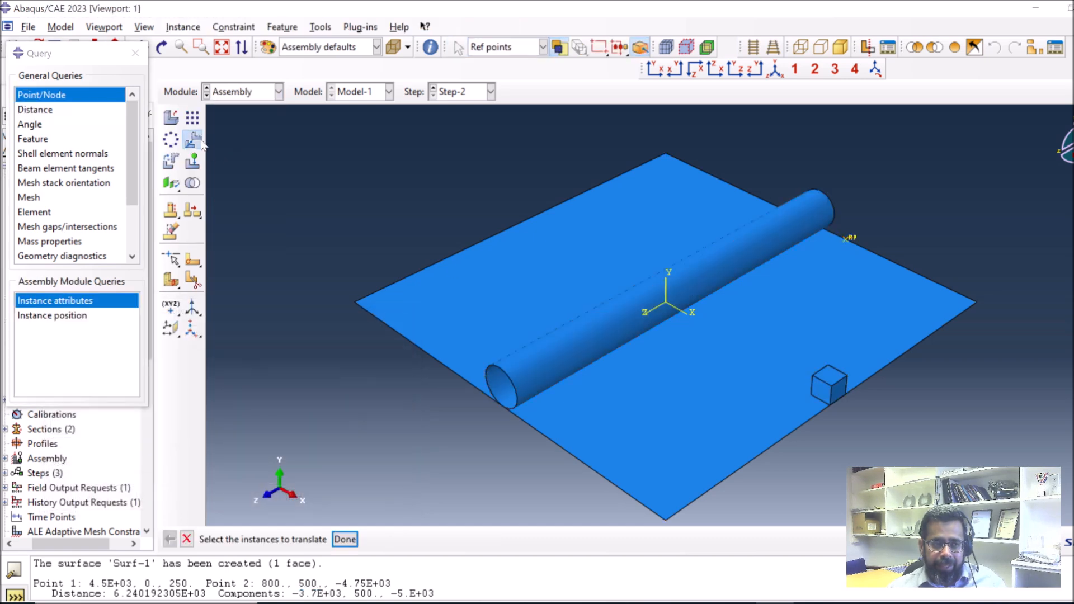
{"action": "left_click", "coordinate": [826, 395]}
{"action": "left_click", "coordinate": [344, 539]}
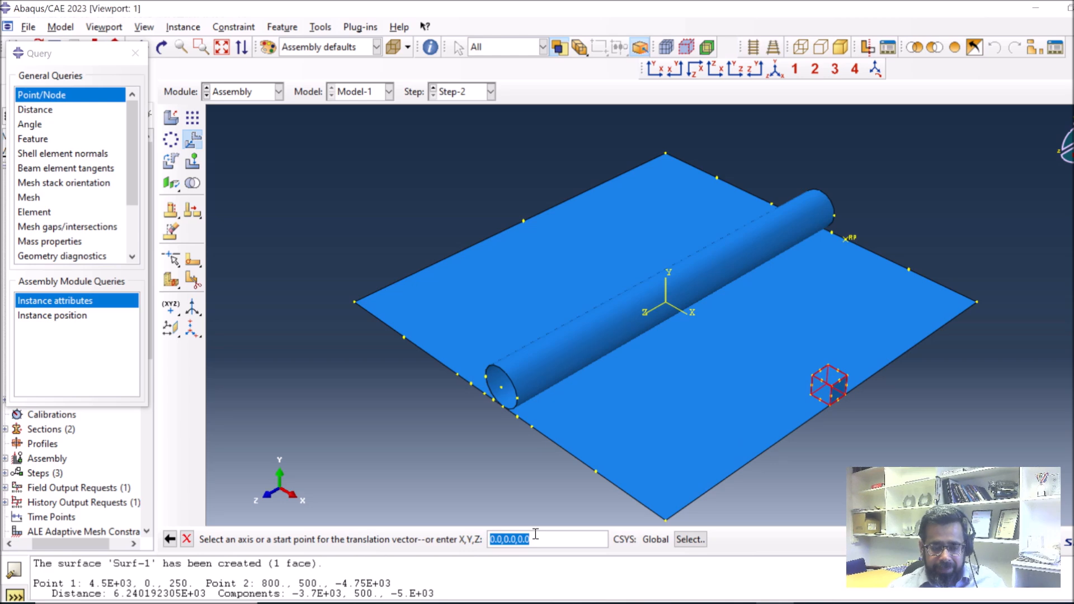
{"action": "key", "text": "Return"}
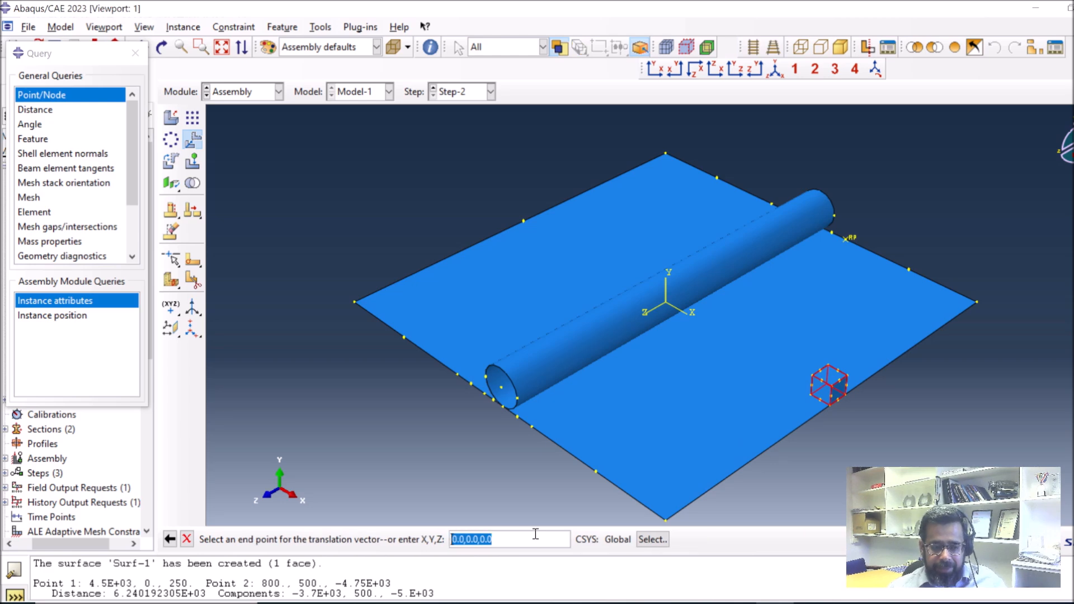
{"action": "left_click", "coordinate": [457, 542]}
{"action": "type", "text": "-2000"}
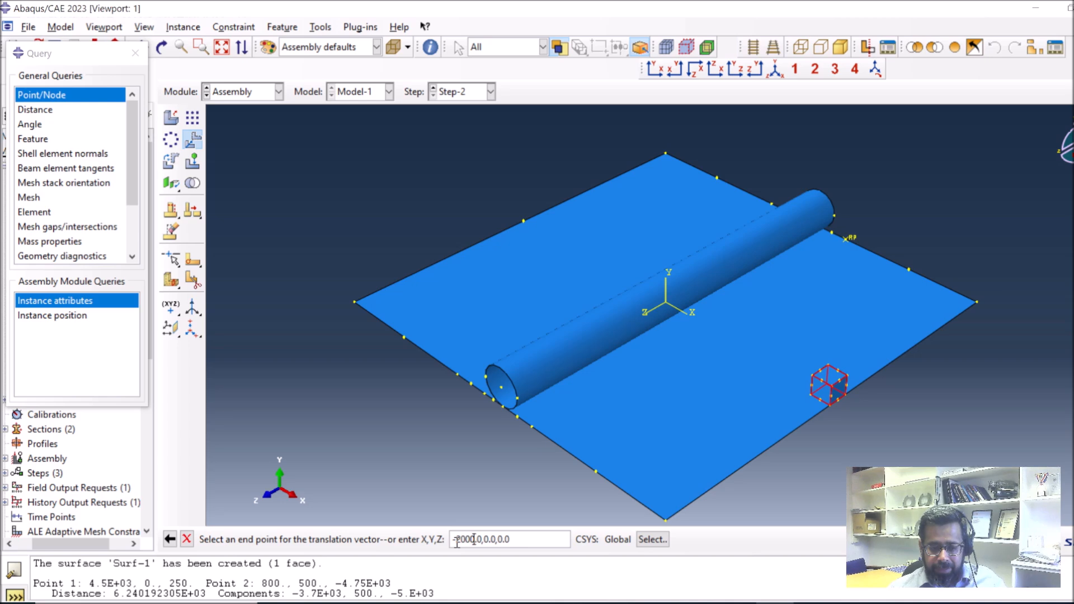
{"action": "key", "text": "Return"}
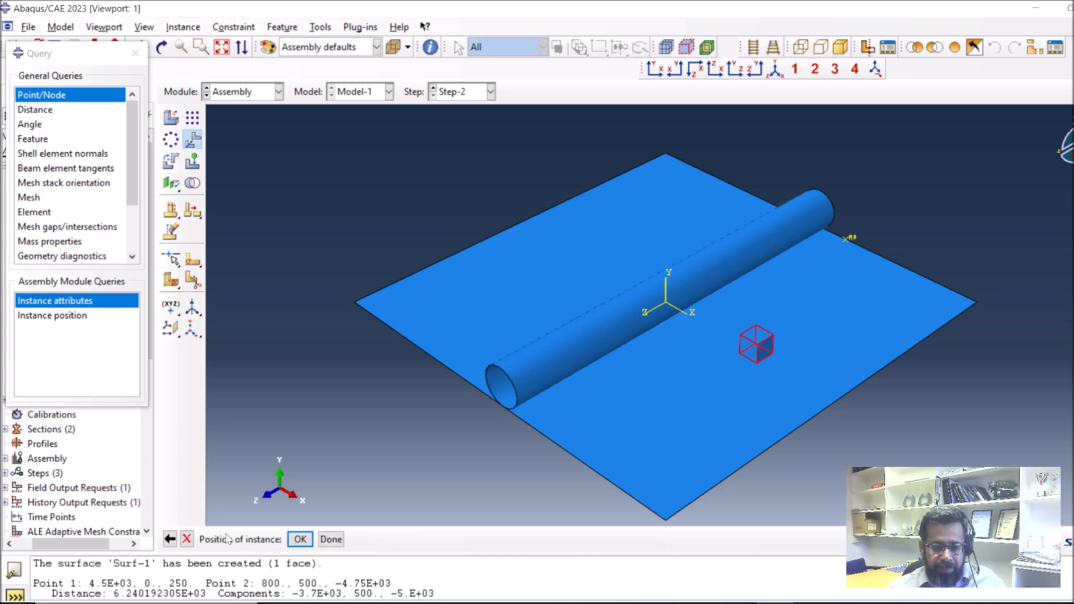
Step: Try the block's translation with X offsets of -2500 and -3500
{"action": "left_click", "coordinate": [170, 539]}
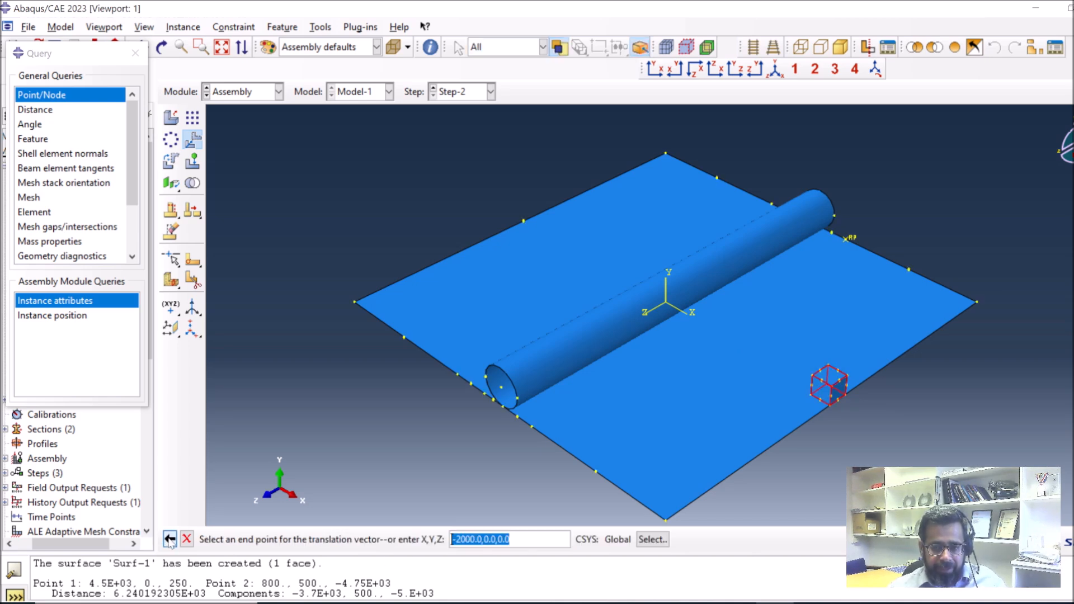
{"action": "left_click", "coordinate": [464, 539]}
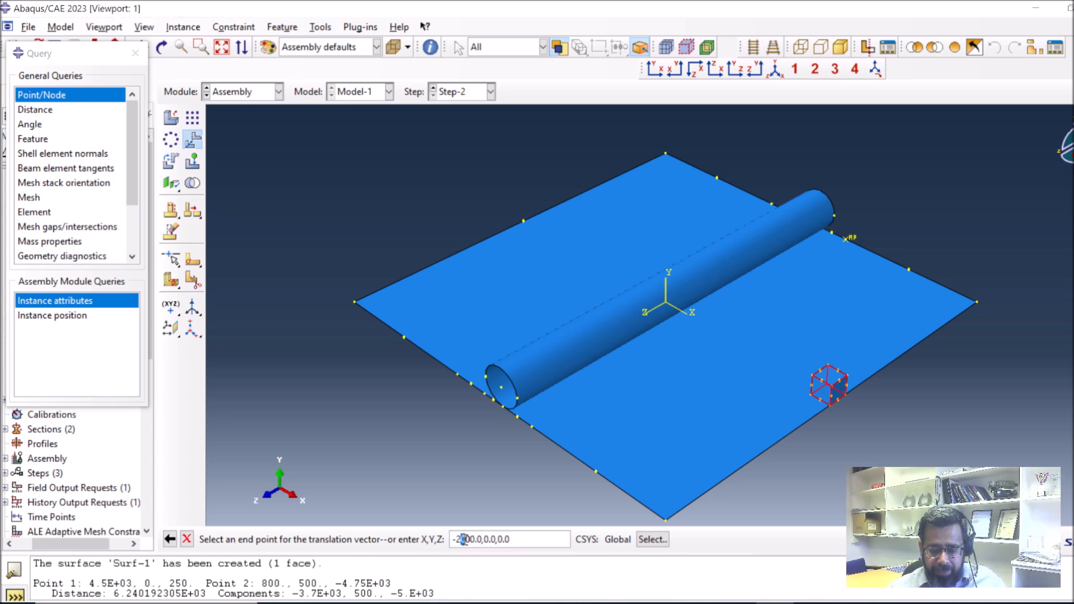
{"action": "key", "text": "Return"}
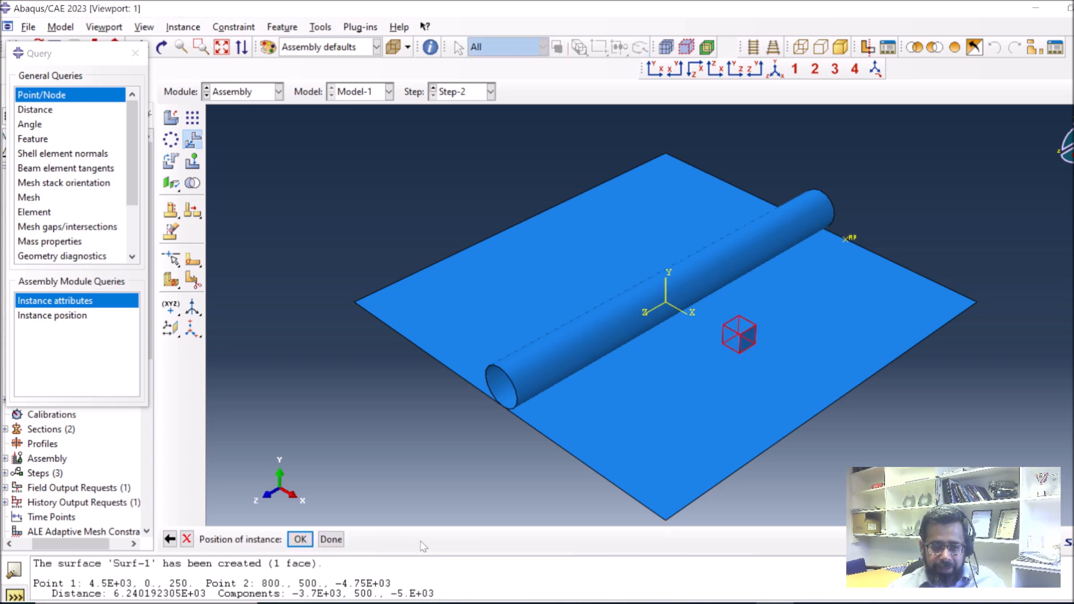
{"action": "left_click", "coordinate": [169, 540]}
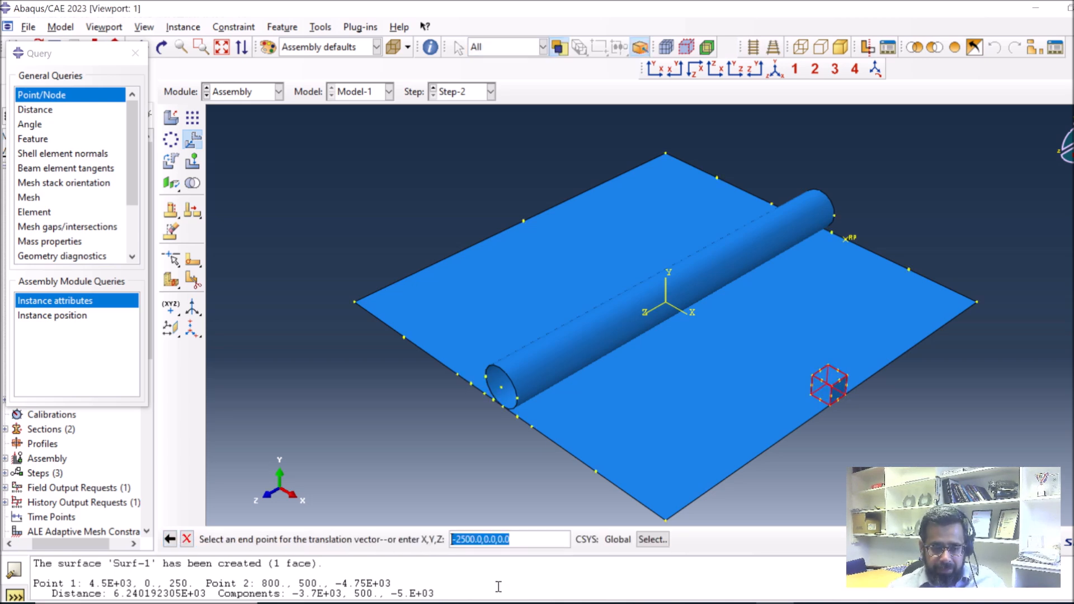
{"action": "left_click", "coordinate": [457, 540]}
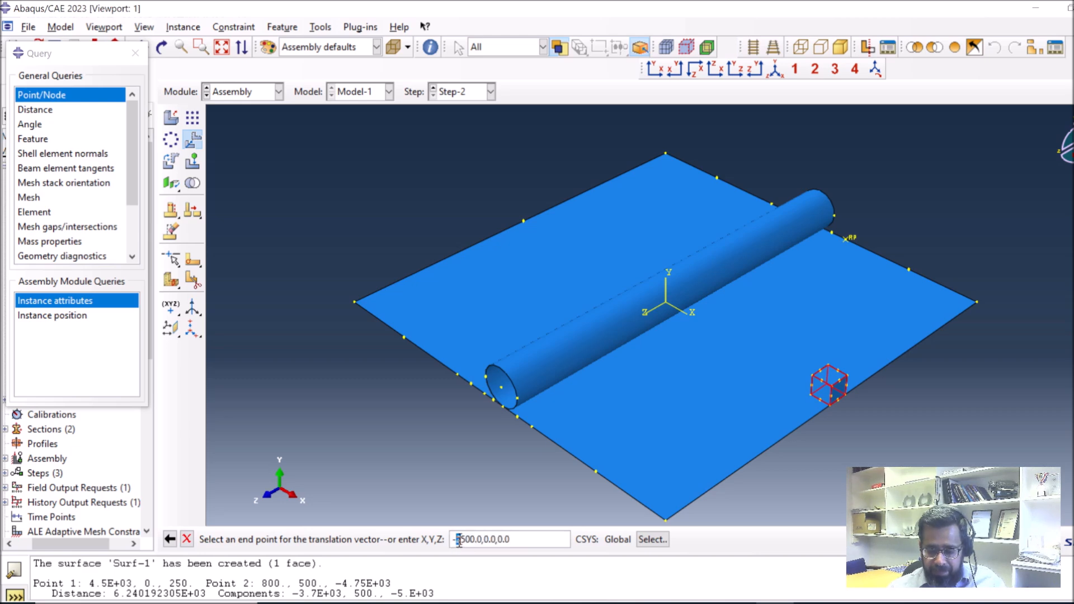
{"action": "key", "text": "Return"}
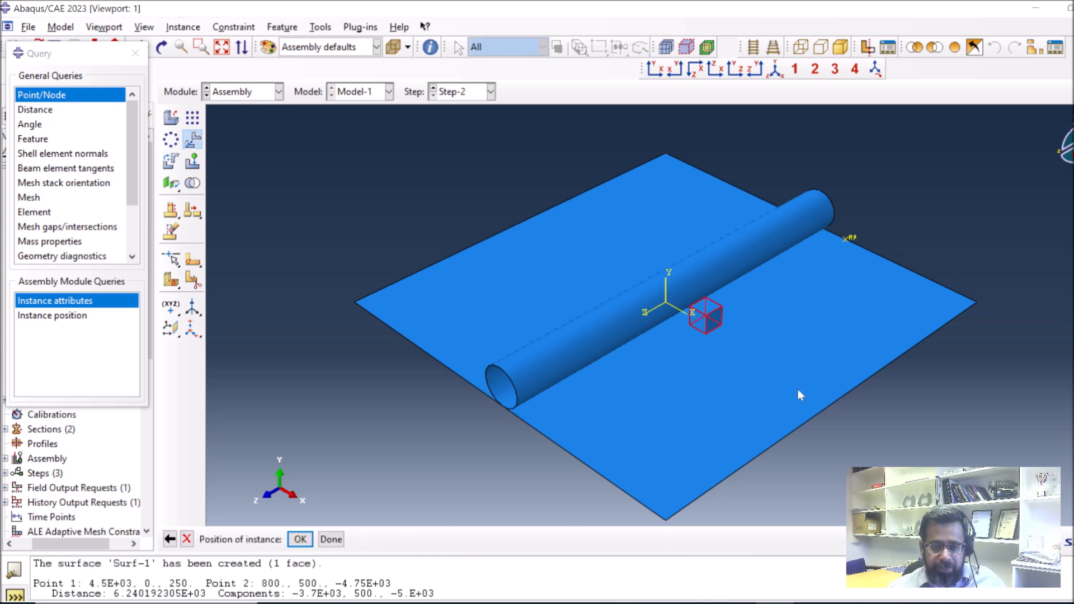
Step: Set the block's translation vector to -3000, 0, 0 and apply the new position
{"action": "left_click", "coordinate": [171, 539]}
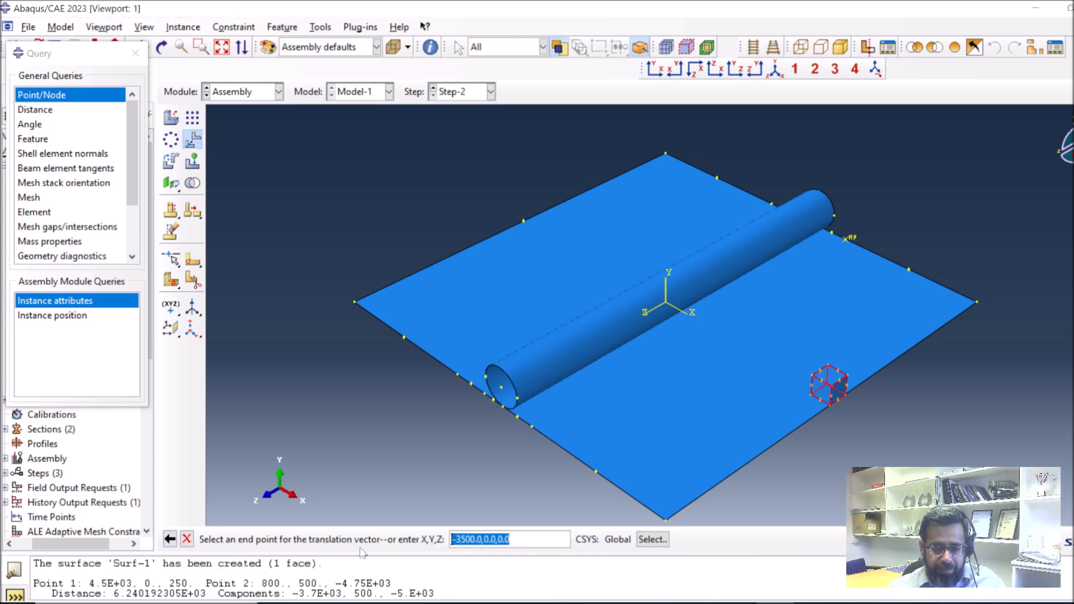
{"action": "key", "text": "Delete"}
{"action": "type", "text": "0"}
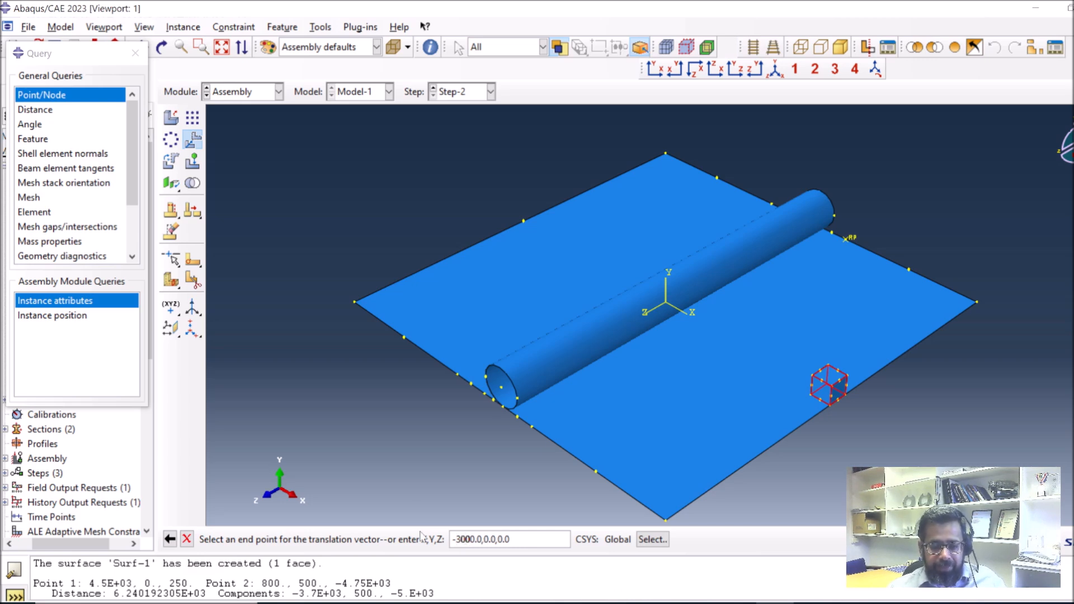
{"action": "key", "text": "Return"}
{"action": "left_click", "coordinate": [300, 539]}
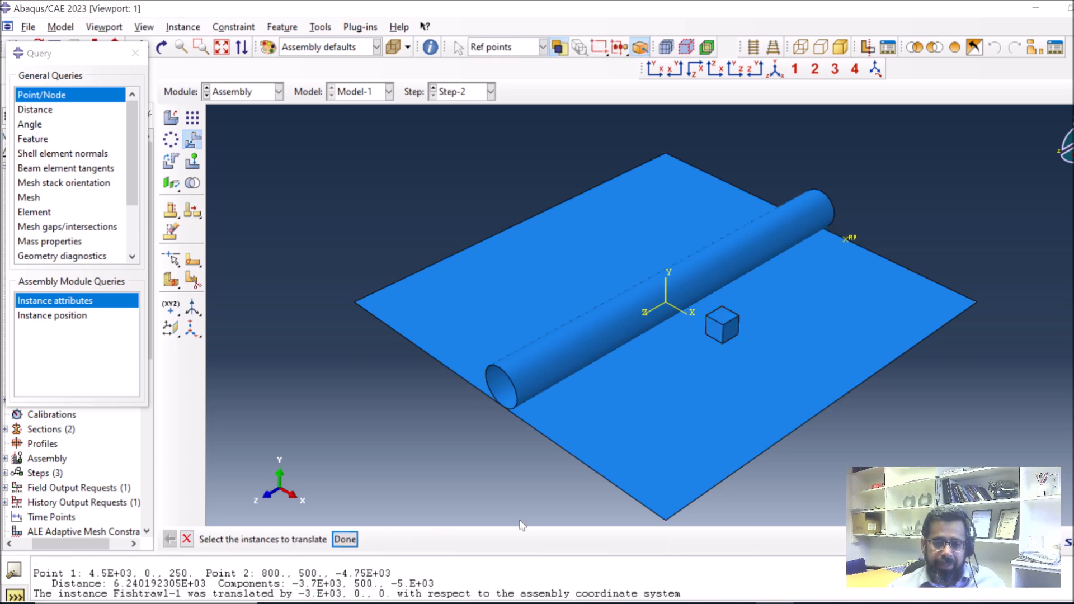
{"action": "left_click", "coordinate": [345, 540]}
Step: In the Load module, shift the creation of boundary conditions BC-1 and BC-2 from Step-2 to Step-1
{"action": "left_click", "coordinate": [250, 92]}
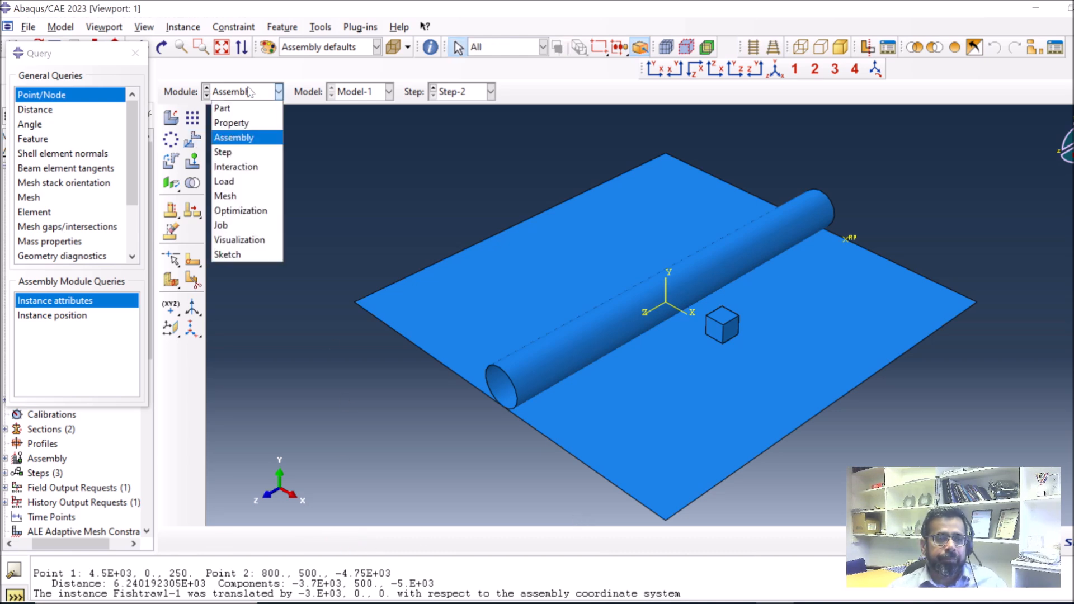
{"action": "left_click", "coordinate": [230, 181]}
{"action": "left_click", "coordinate": [275, 323]}
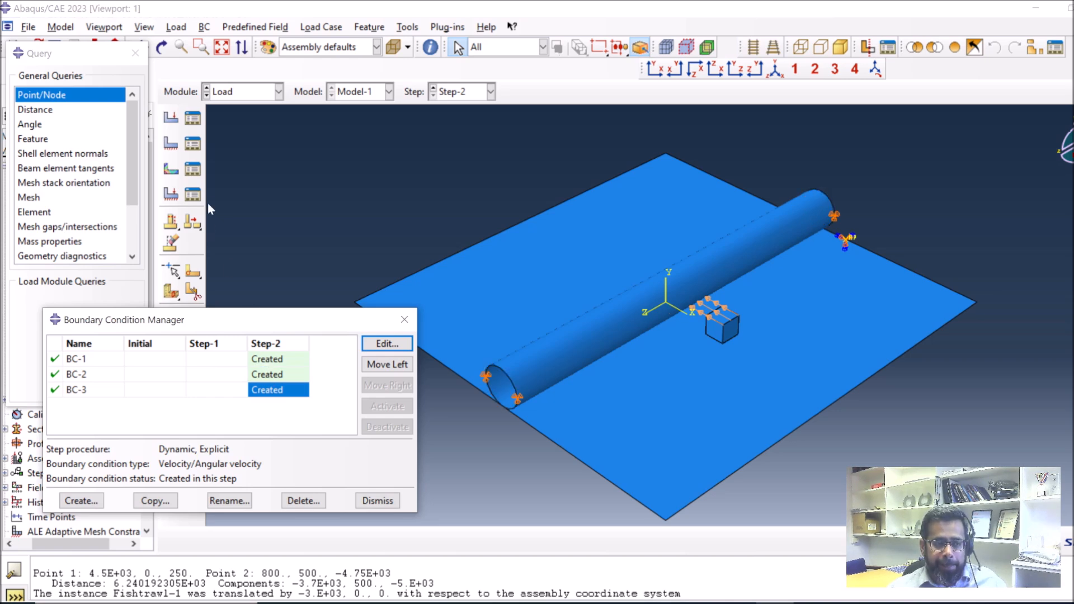
{"action": "left_click", "coordinate": [194, 143]}
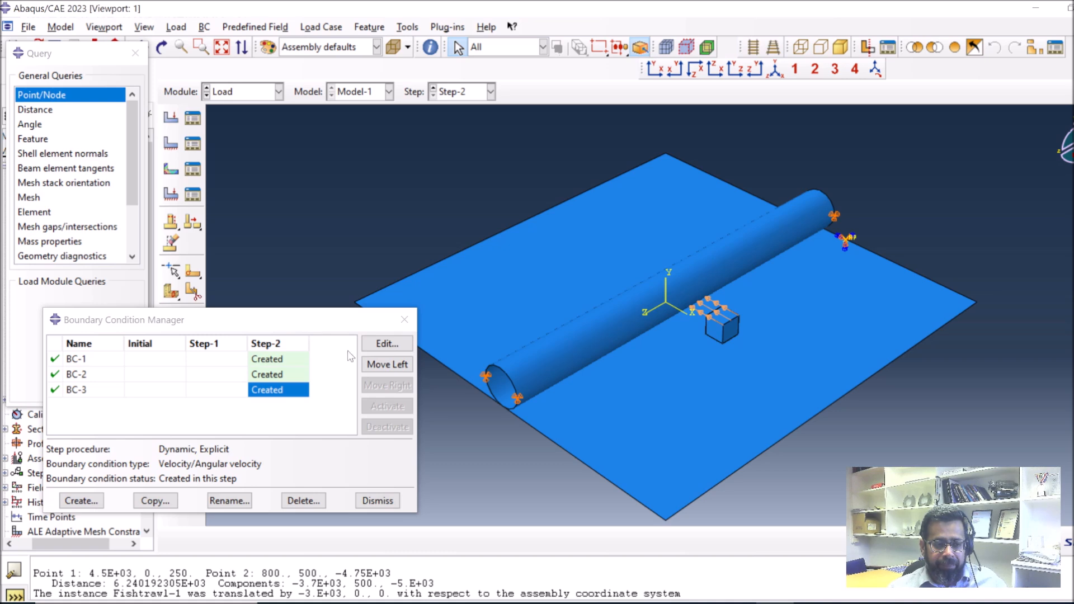
{"action": "left_click", "coordinate": [289, 358]}
{"action": "left_click", "coordinate": [399, 366]}
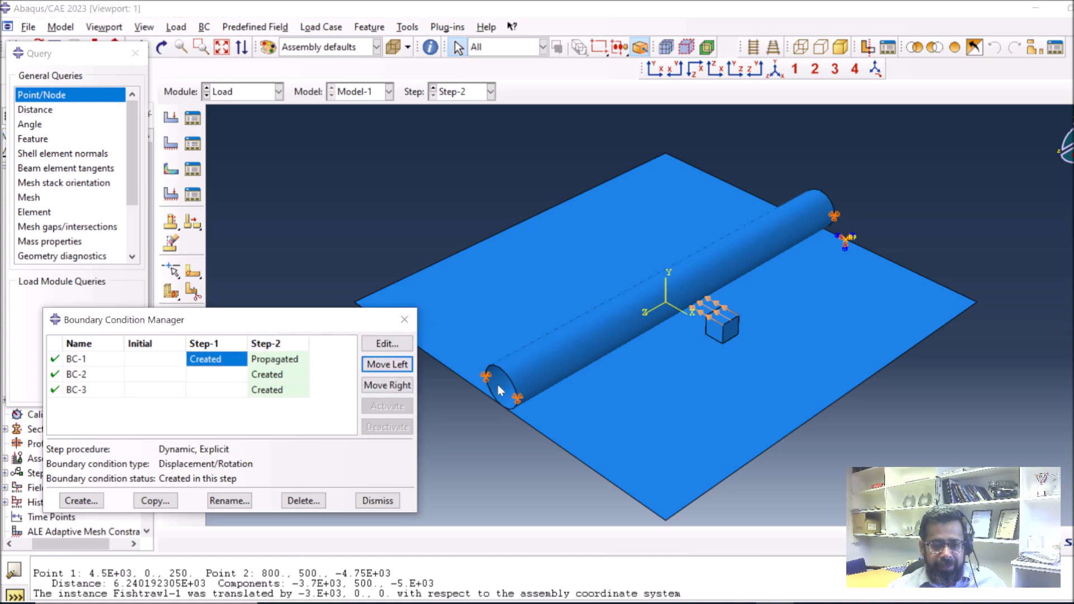
{"action": "double_click", "coordinate": [274, 376]}
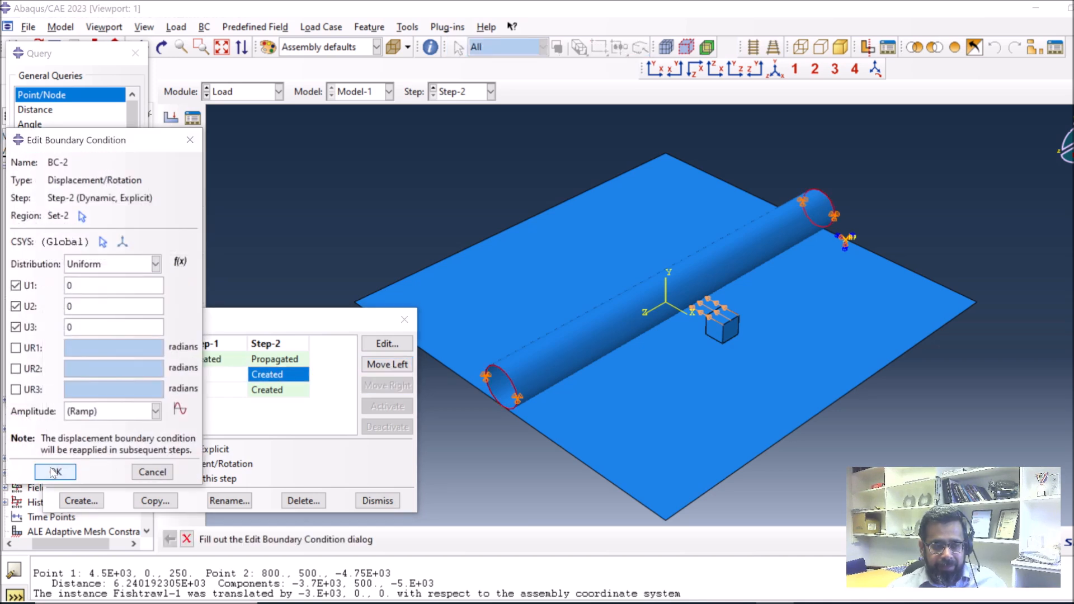
{"action": "left_click", "coordinate": [55, 471]}
{"action": "left_click", "coordinate": [389, 365]}
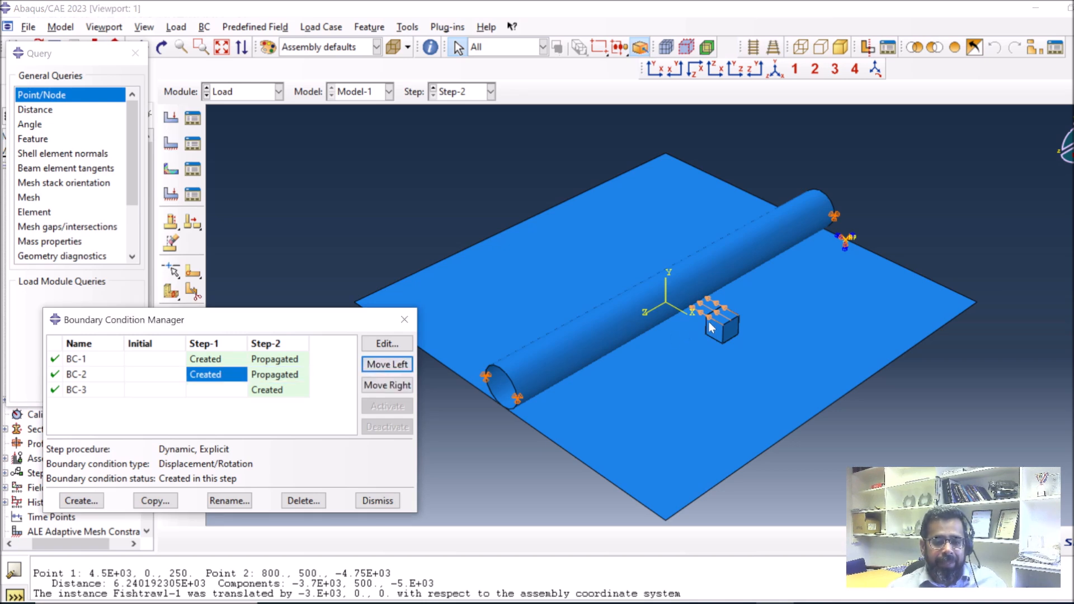
{"action": "left_click", "coordinate": [202, 391]}
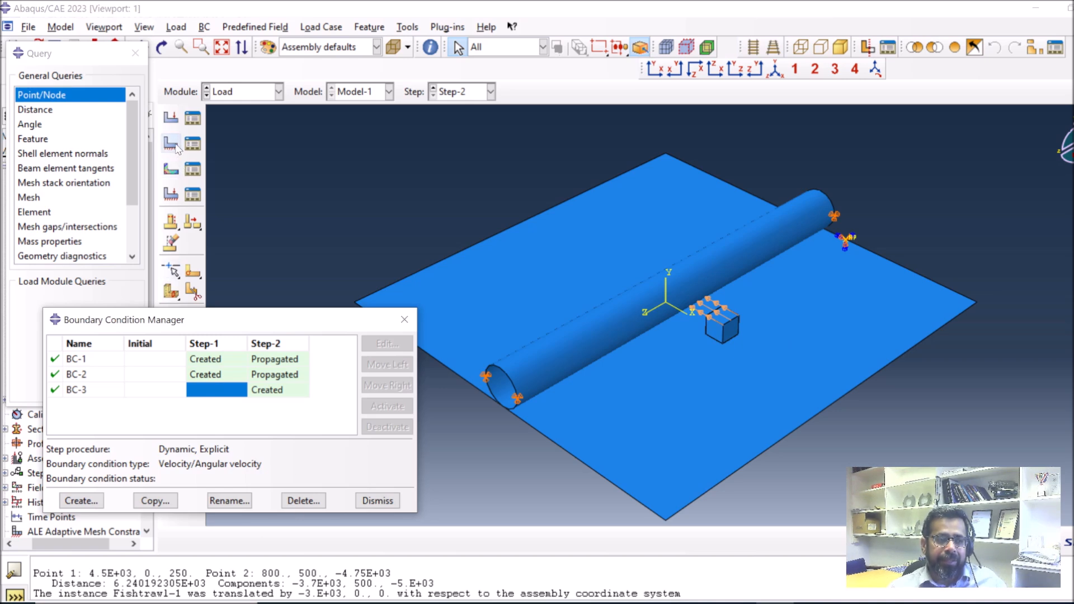
Step: Create a Gravity load in Step-2 on the whole model with Component 2 set to -9810
{"action": "left_click", "coordinate": [172, 120]}
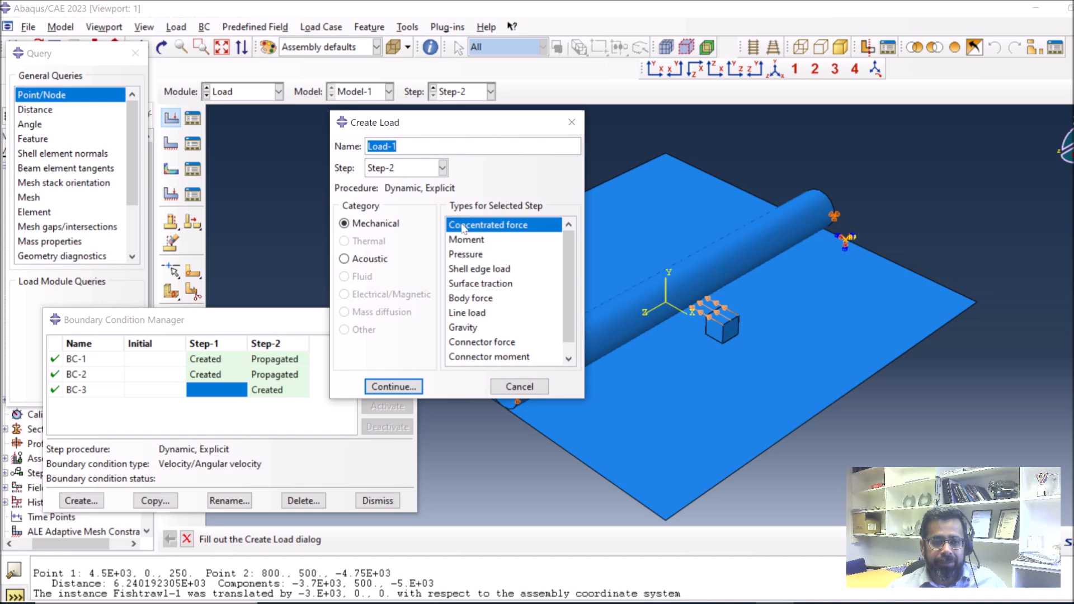
{"action": "left_click_drag", "start_coordinate": [476, 124], "coordinate": [410, 97]}
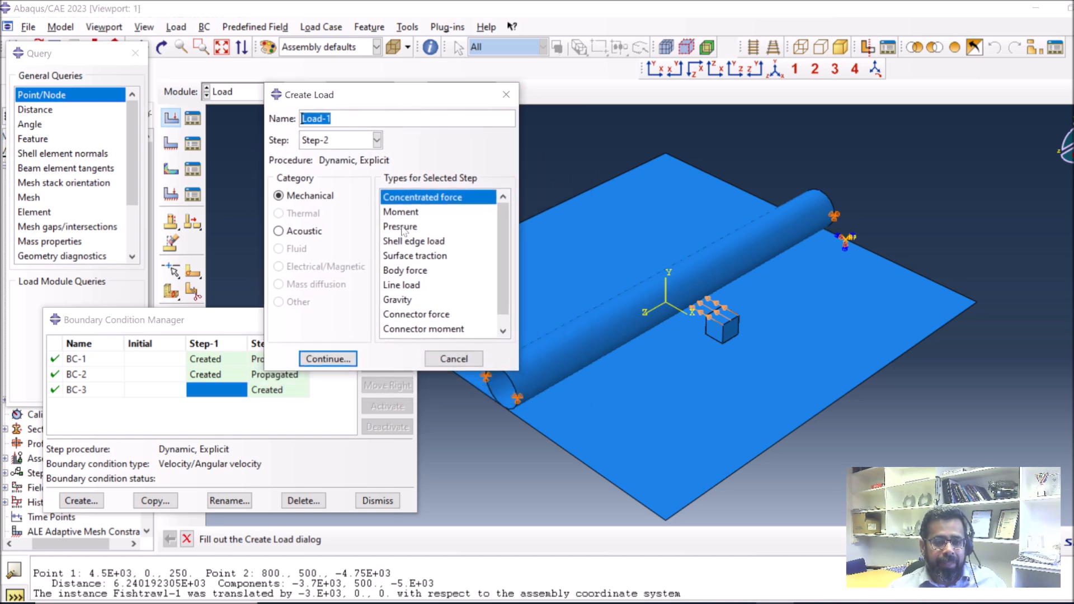
{"action": "scroll", "coordinate": [465, 319], "scroll_direction": "down", "scroll_amount": 1}
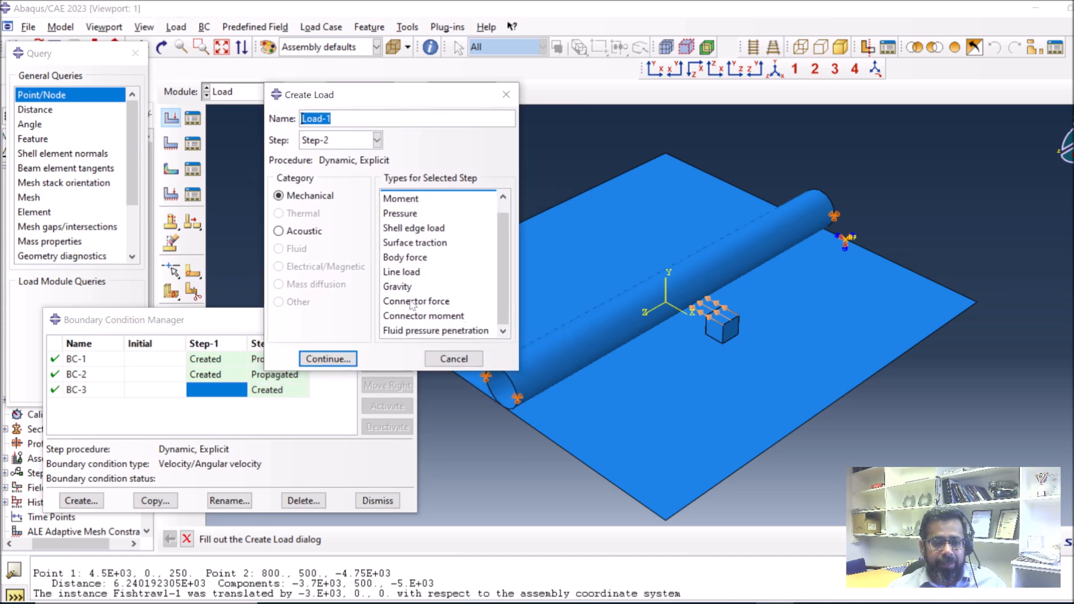
{"action": "left_click", "coordinate": [397, 287]}
{"action": "left_click", "coordinate": [328, 359]}
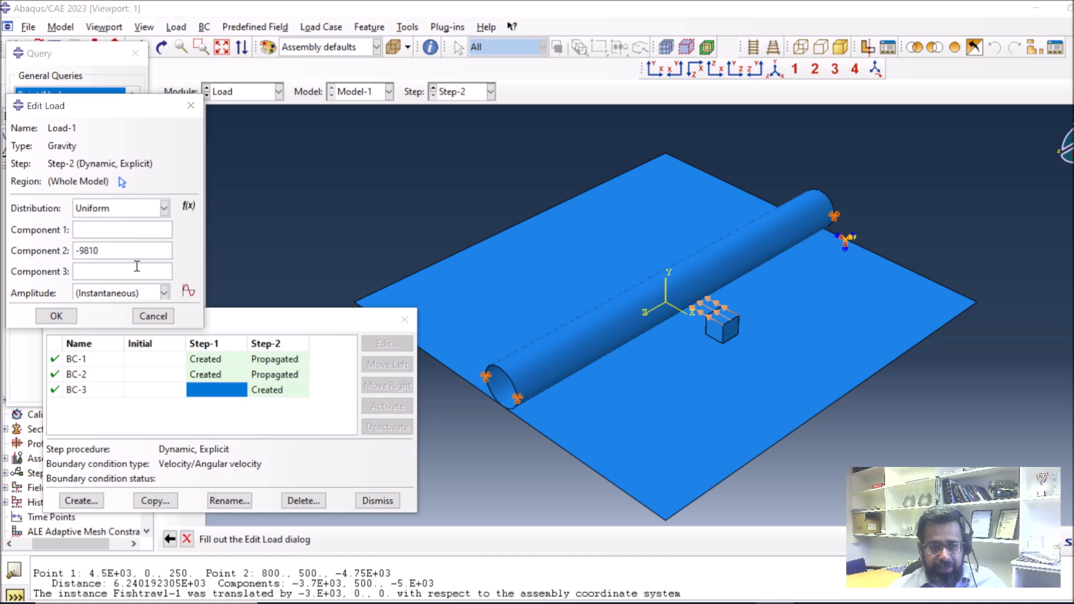
{"action": "left_click", "coordinate": [63, 319]}
Step: Shift the creation of the gravity load Load-1 from Step-2 to Step-1
{"action": "left_click_drag", "start_coordinate": [300, 319], "coordinate": [348, 256]}
{"action": "left_click", "coordinate": [193, 118]}
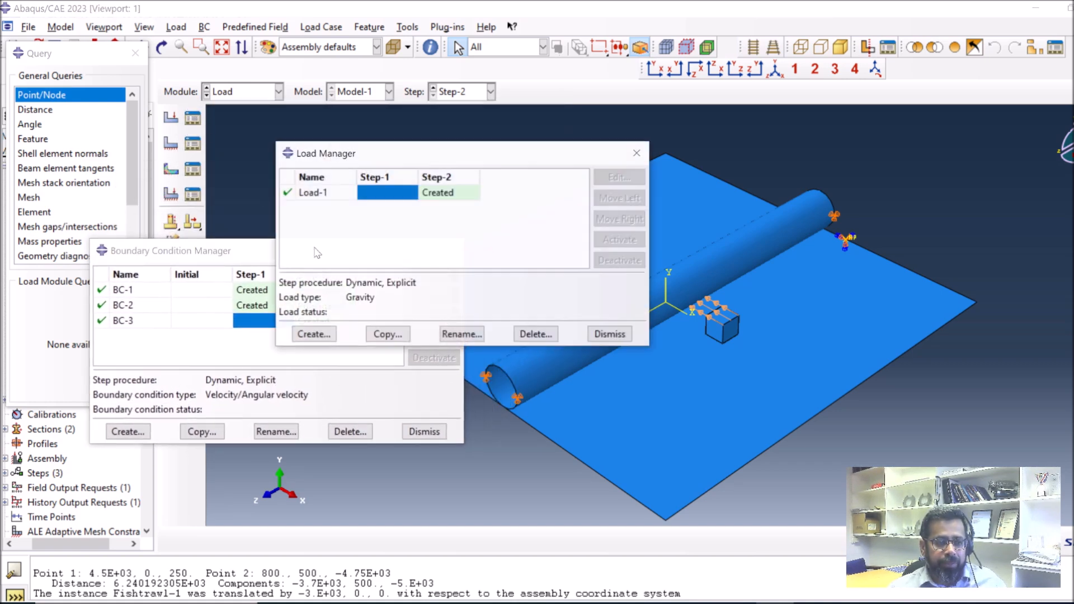
{"action": "left_click", "coordinate": [449, 194]}
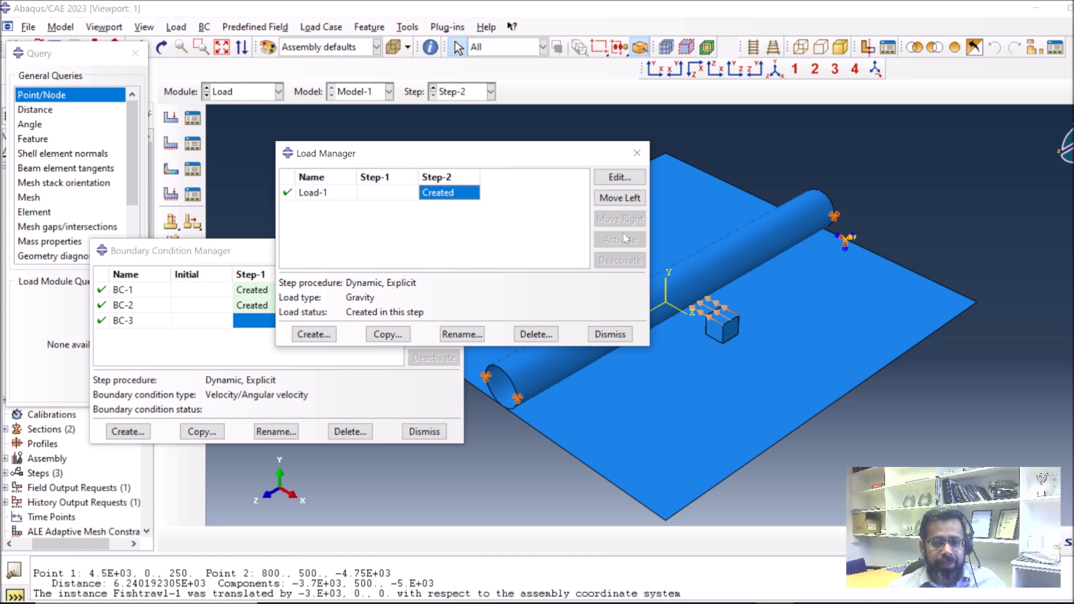
{"action": "left_click", "coordinate": [621, 198]}
{"action": "left_click_drag", "start_coordinate": [407, 158], "coordinate": [191, 145]}
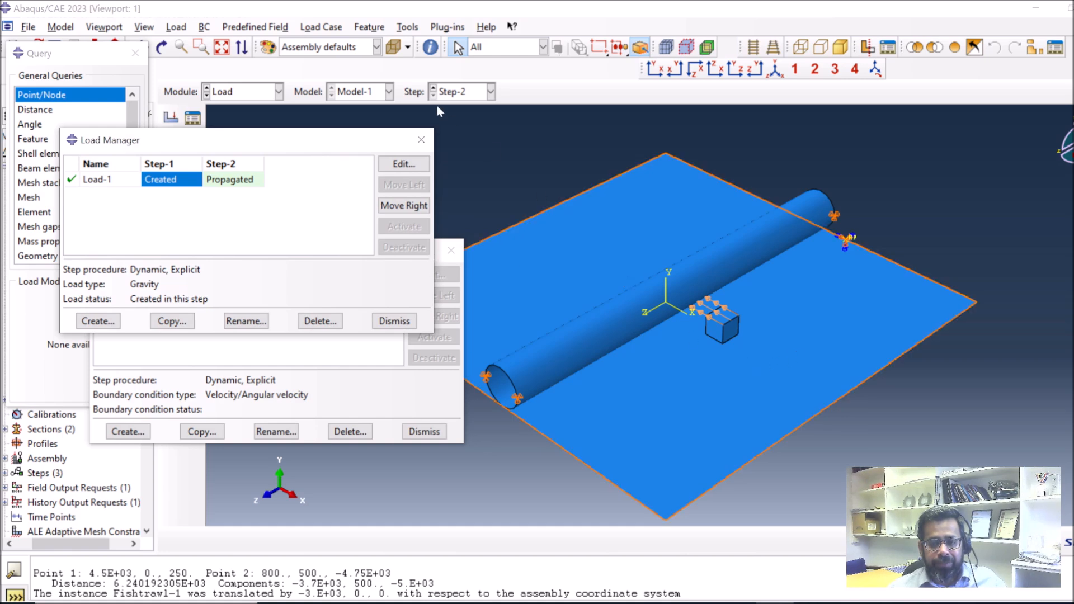
{"action": "left_click", "coordinate": [161, 47]}
{"action": "left_click_drag", "start_coordinate": [656, 404], "coordinate": [668, 361]}
{"action": "left_click_drag", "start_coordinate": [666, 304], "coordinate": [710, 313]}
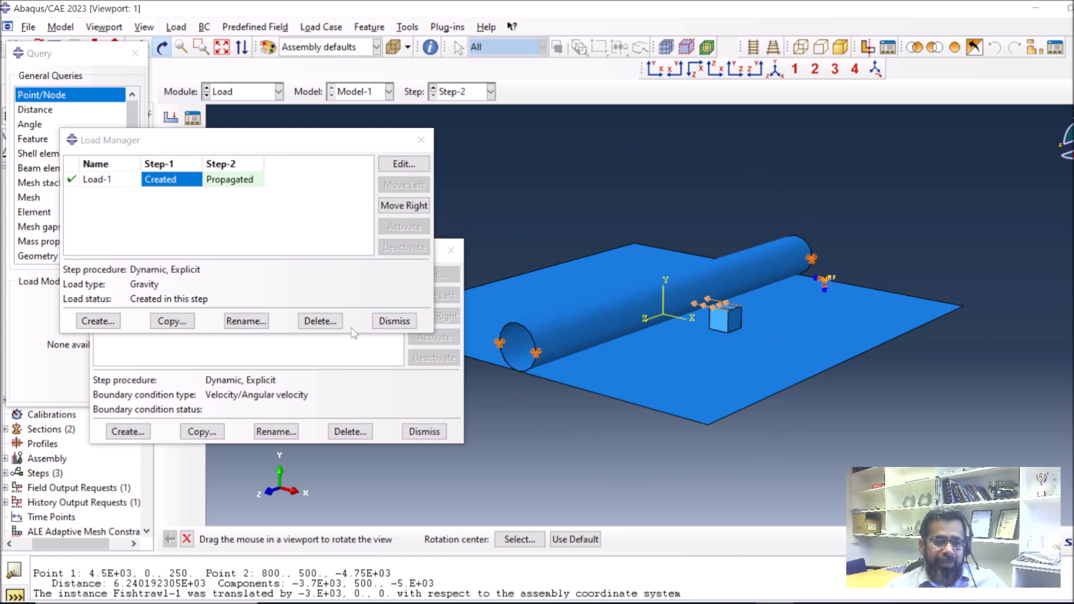
{"action": "left_click", "coordinate": [394, 320]}
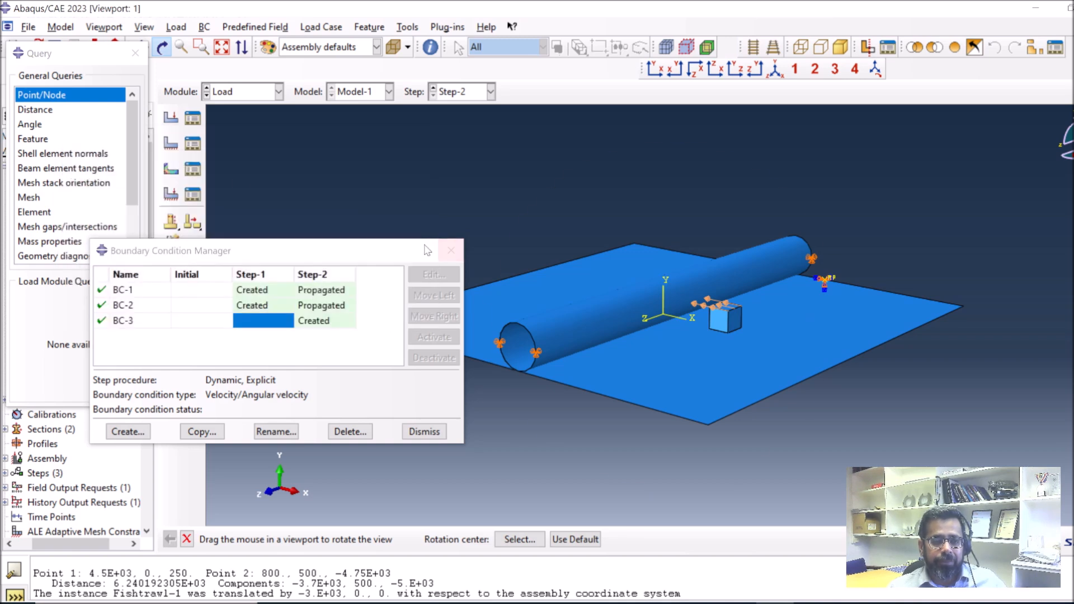
Step: In the Assembly module, translate the Fishtrawl block by the vector 0, 1, 0 and apply the new position
{"action": "left_click", "coordinate": [232, 94]}
{"action": "left_click", "coordinate": [234, 138]}
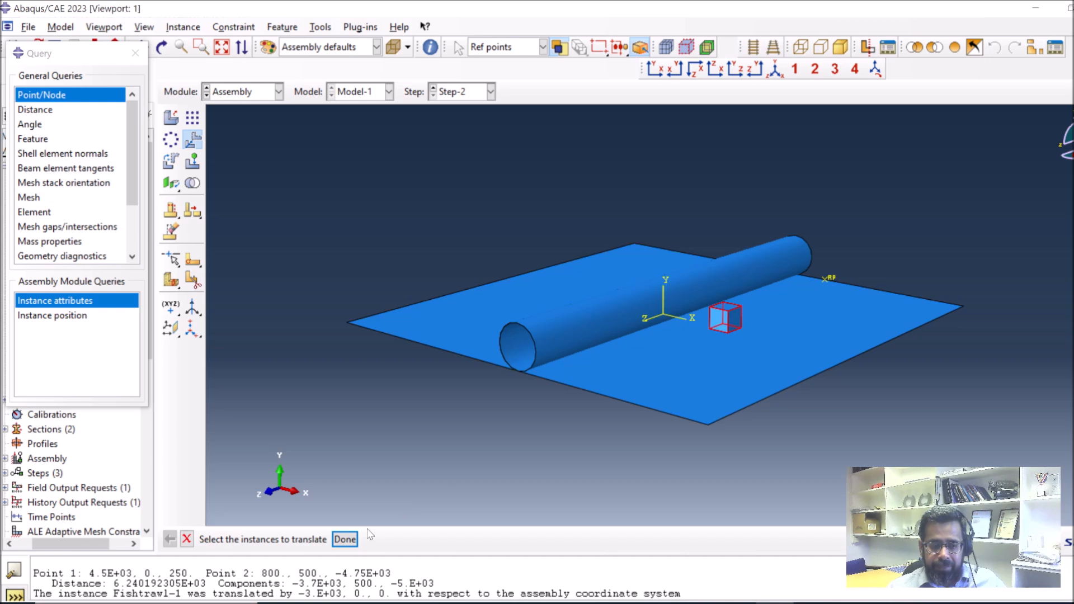
{"action": "left_click", "coordinate": [345, 539]}
{"action": "key", "text": "Return"}
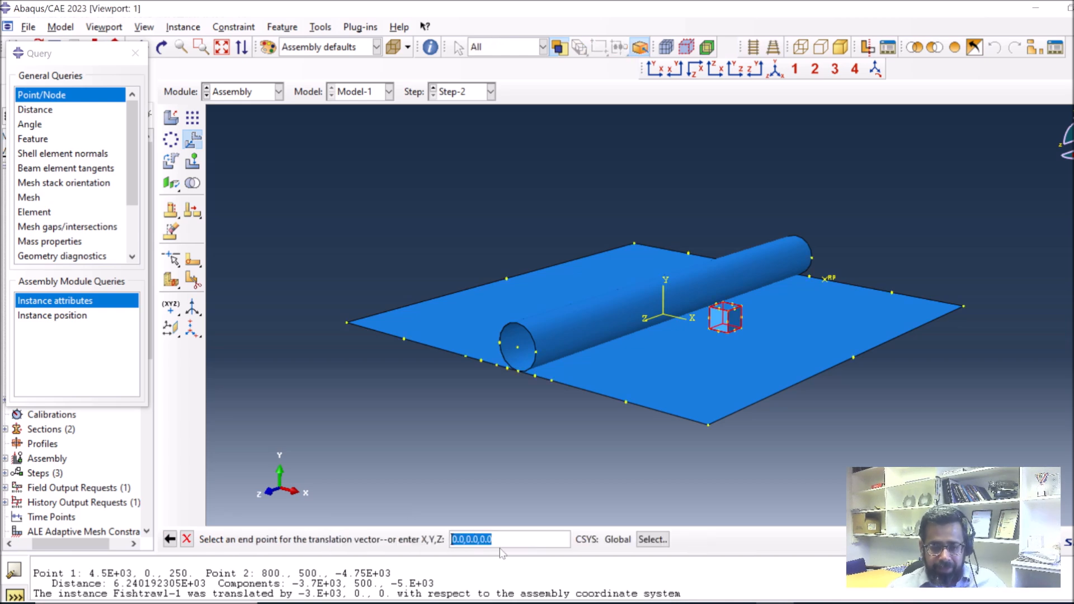
{"action": "left_click", "coordinate": [470, 540]}
{"action": "key", "text": "BackSpace"}
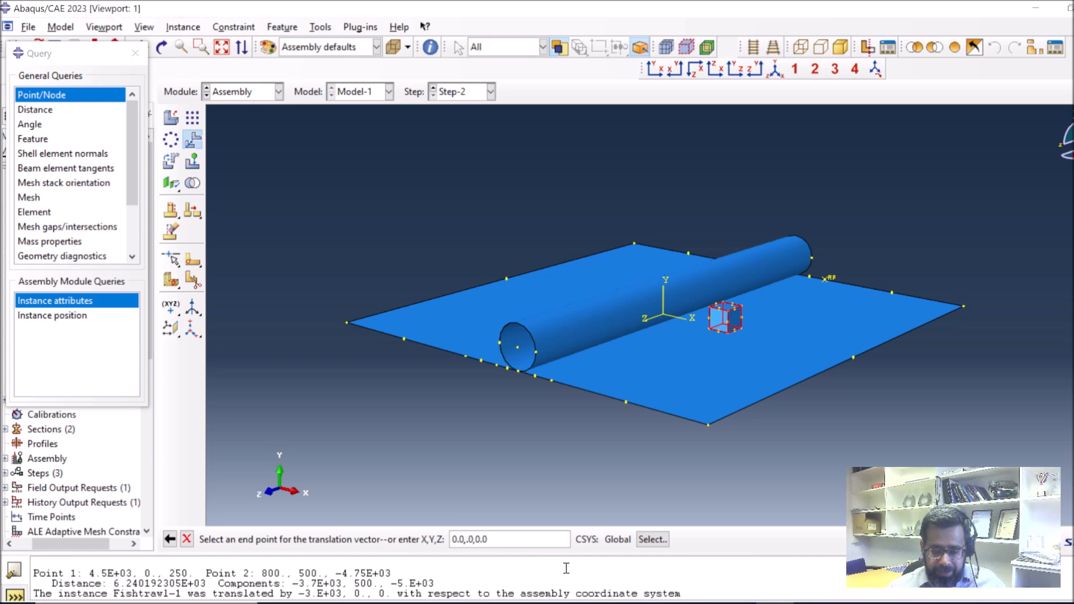
{"action": "type", "text": "1"}
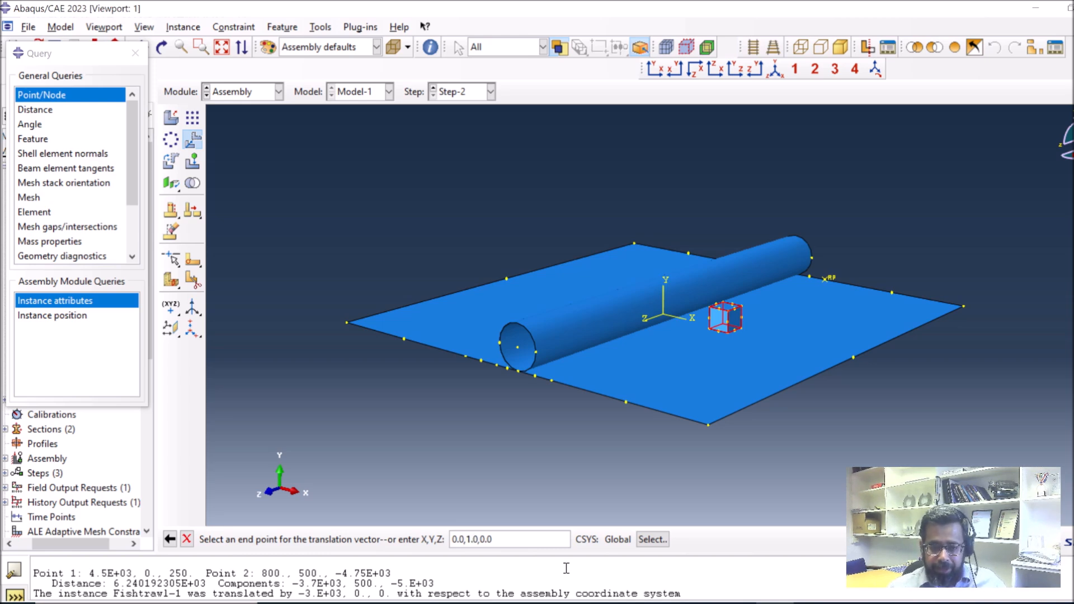
{"action": "key", "text": "Return"}
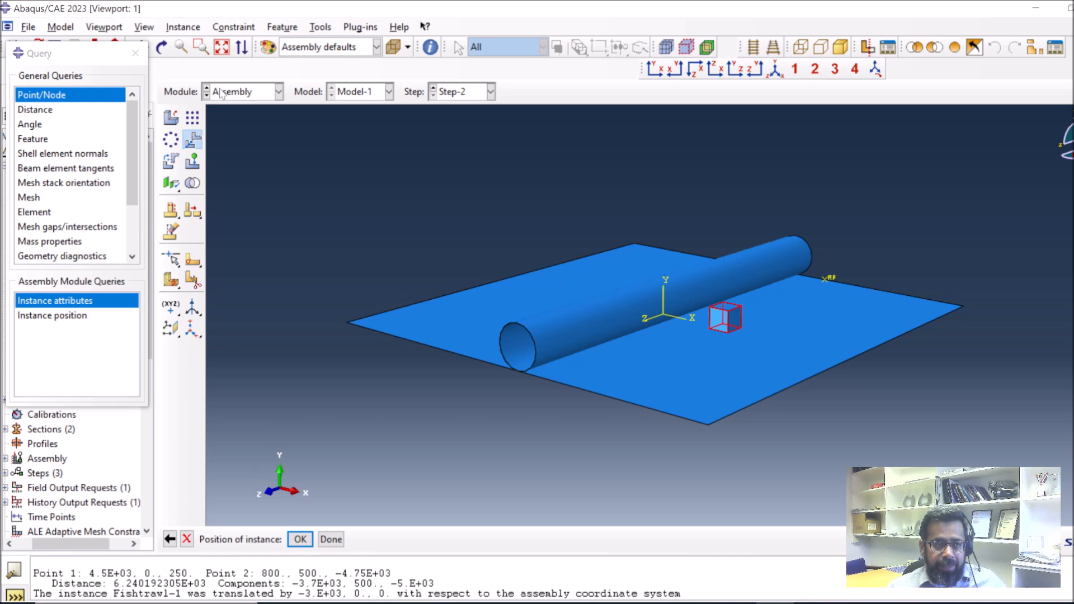
{"action": "left_click", "coordinate": [162, 47]}
{"action": "left_click_drag", "start_coordinate": [727, 472], "coordinate": [724, 435]}
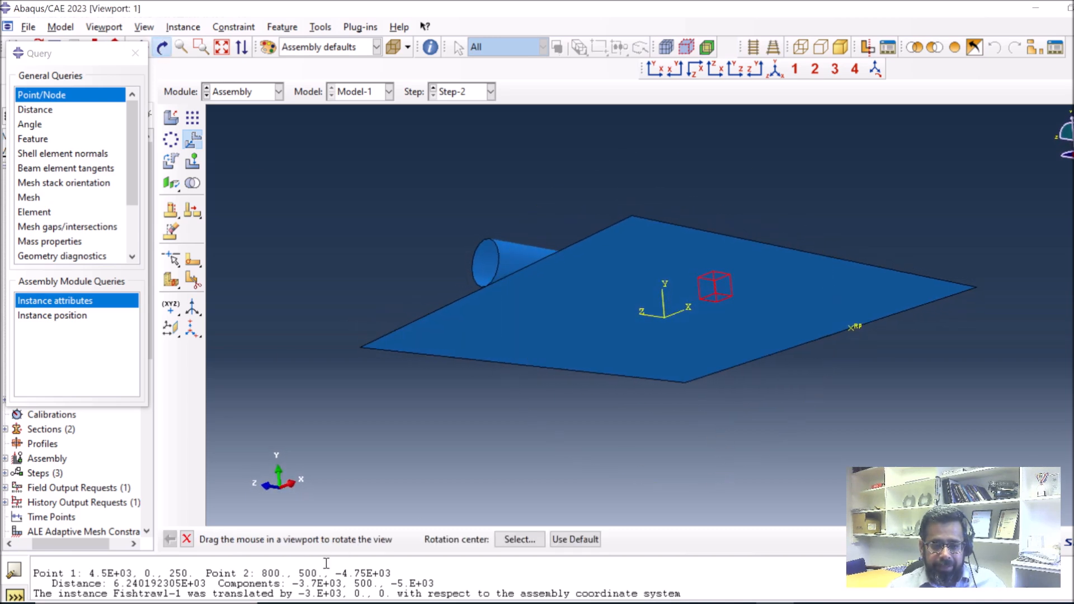
{"action": "left_click", "coordinate": [187, 540]}
{"action": "left_click", "coordinate": [303, 540]}
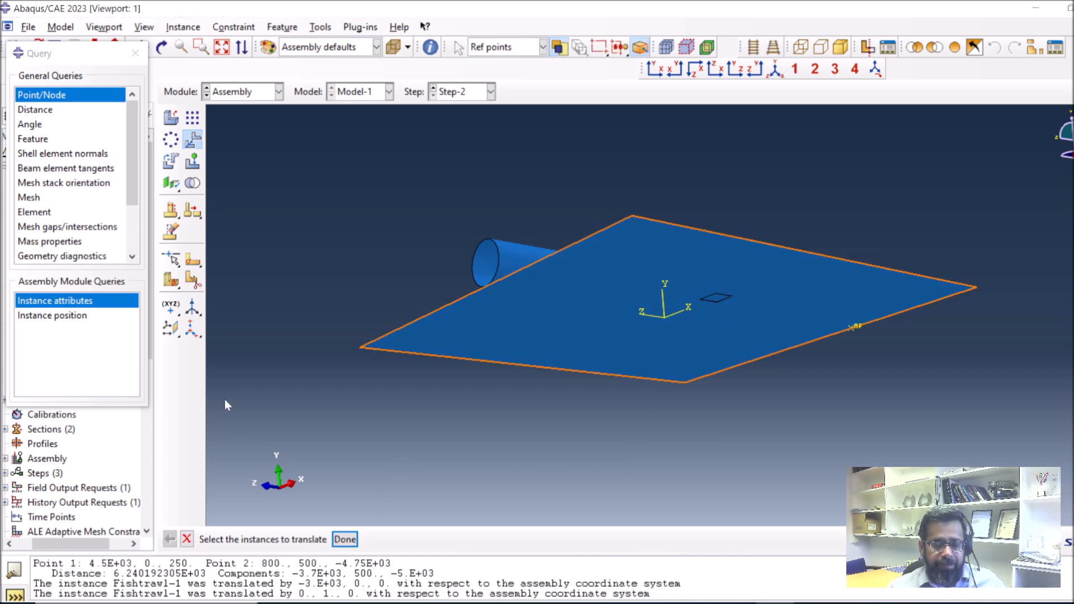
{"action": "left_click", "coordinate": [187, 540]}
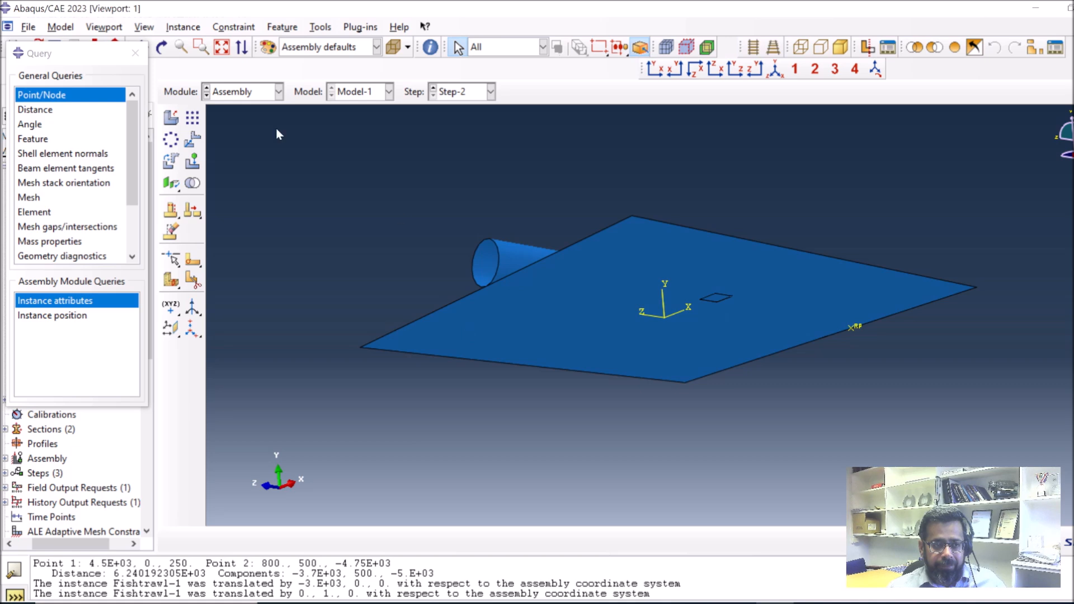
Step: Translate the Fishtrawl block by the vector 0, 50, 0, apply it, and check its clearance above the surface
{"action": "left_click", "coordinate": [162, 47]}
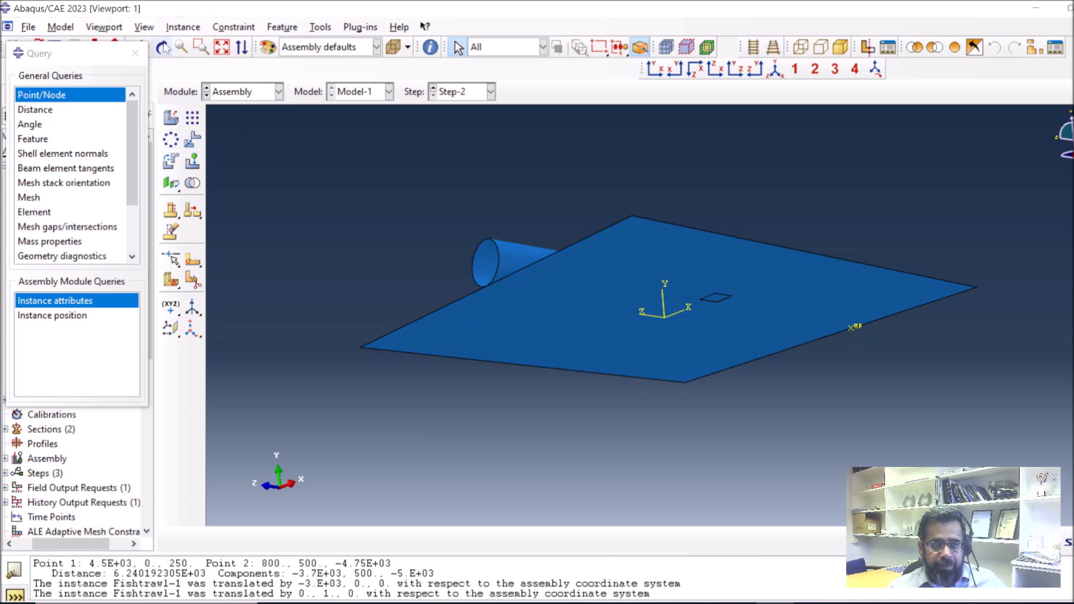
{"action": "left_click_drag", "start_coordinate": [685, 280], "coordinate": [576, 293]}
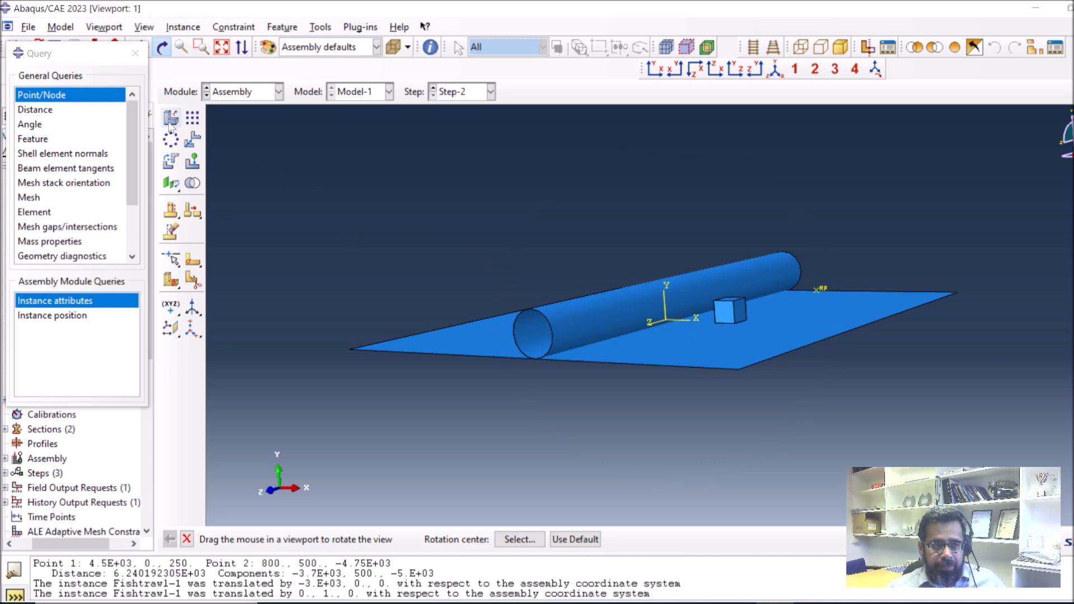
{"action": "left_click", "coordinate": [192, 138]}
{"action": "left_click", "coordinate": [722, 317]}
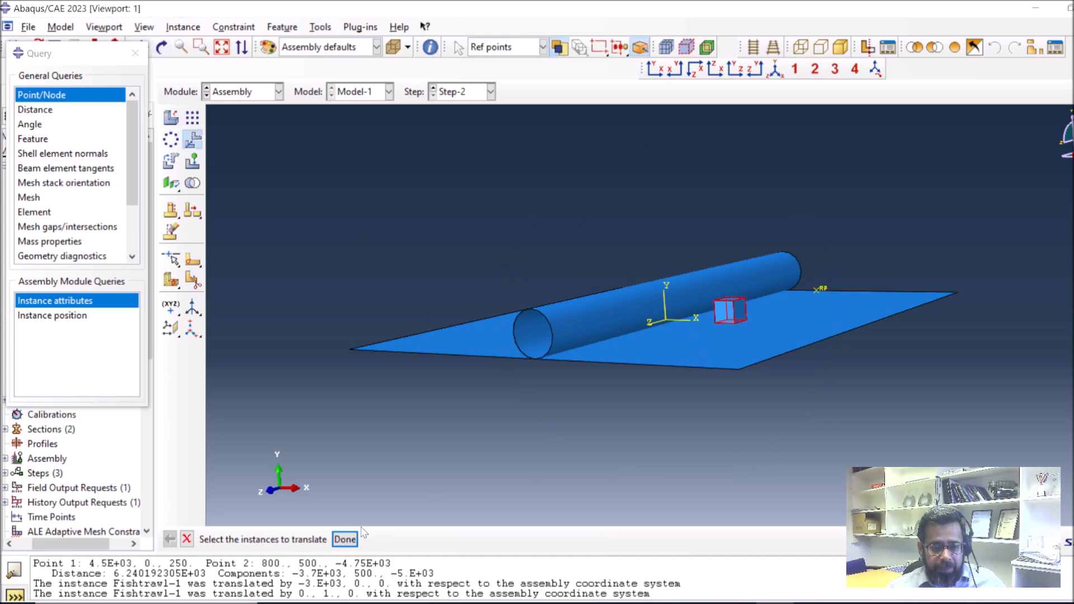
{"action": "left_click", "coordinate": [345, 540]}
{"action": "key", "text": "Return"}
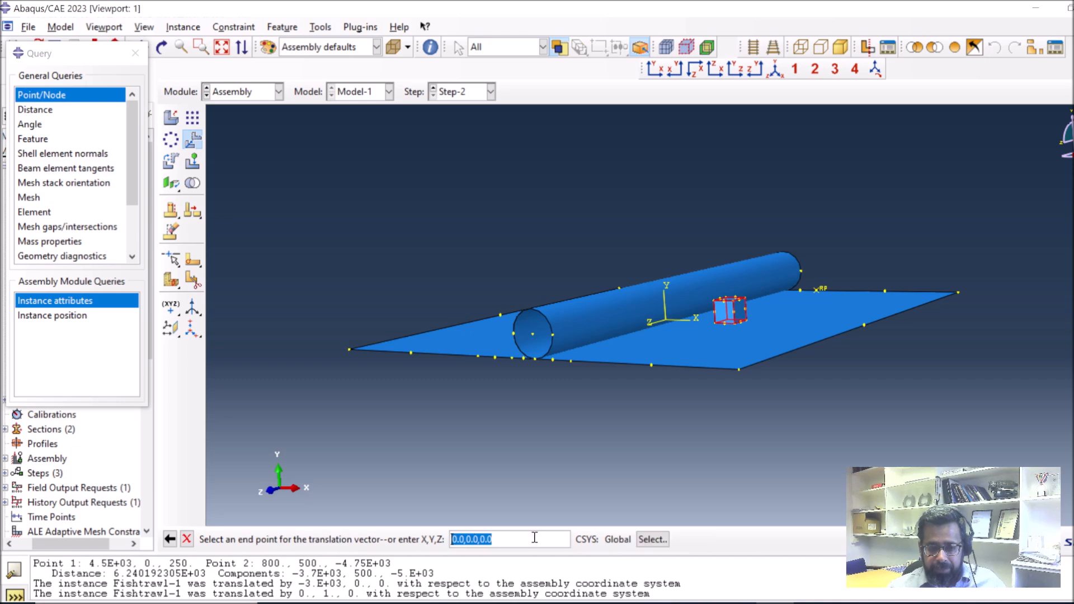
{"action": "left_click", "coordinate": [468, 541]}
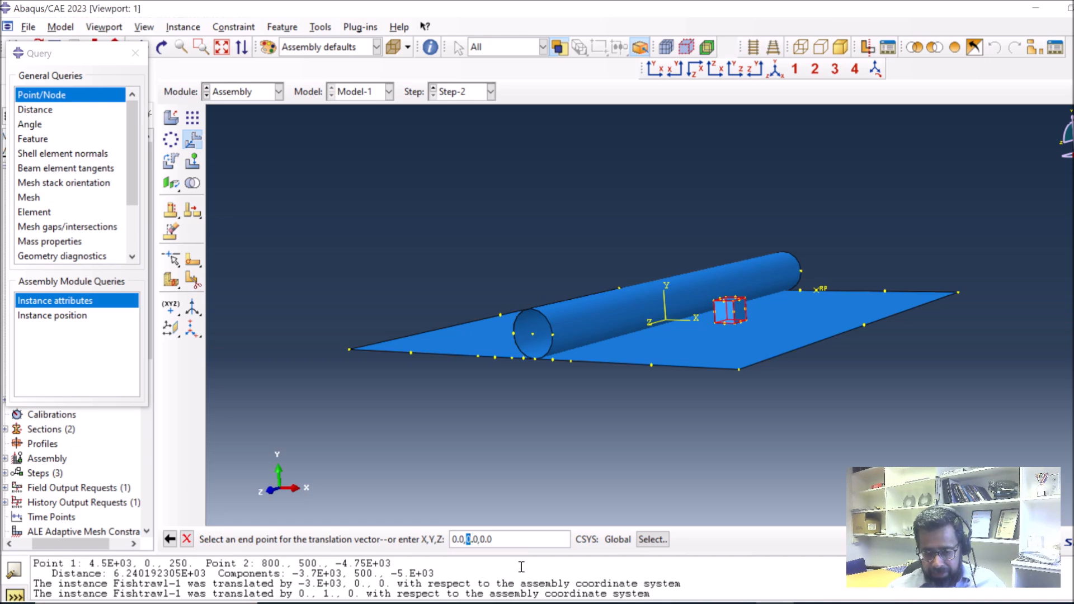
{"action": "type", "text": "50"}
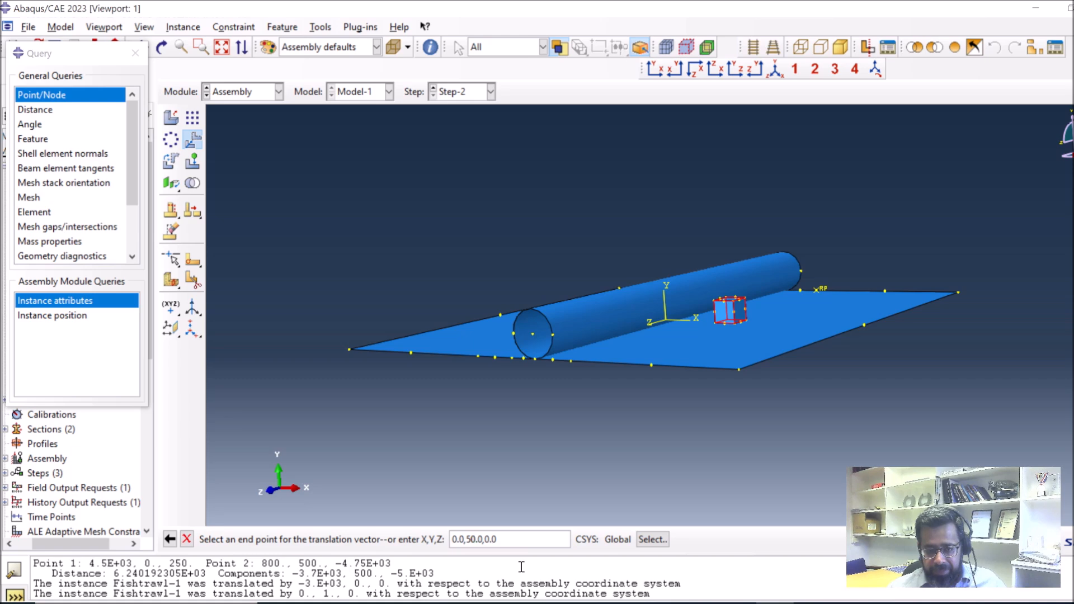
{"action": "key", "text": "Return"}
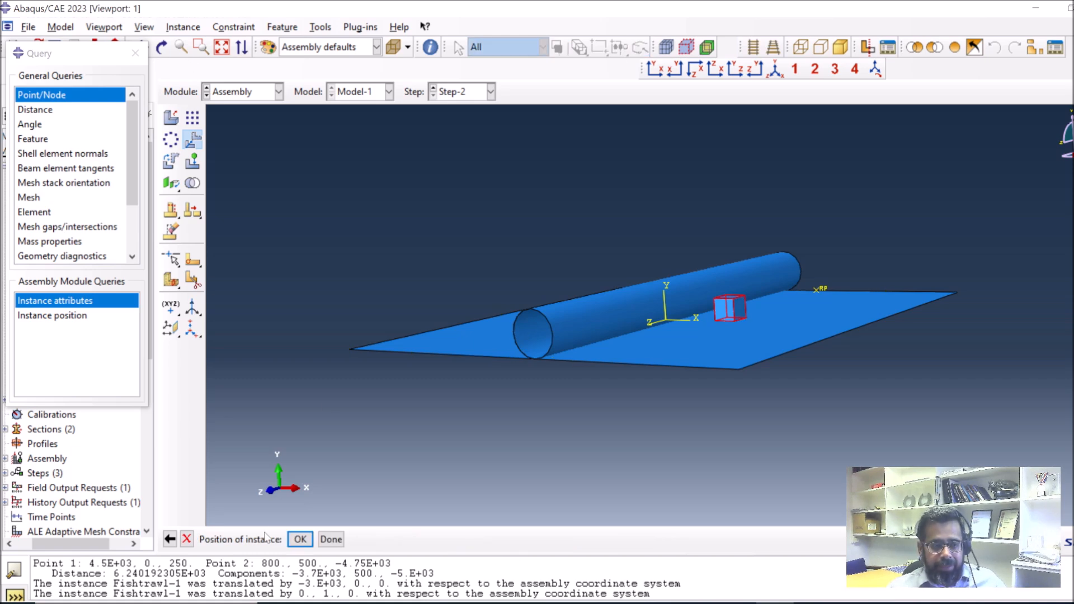
{"action": "left_click", "coordinate": [300, 540]}
{"action": "left_click", "coordinate": [162, 47]}
{"action": "left_click_drag", "start_coordinate": [701, 334], "coordinate": [696, 314]}
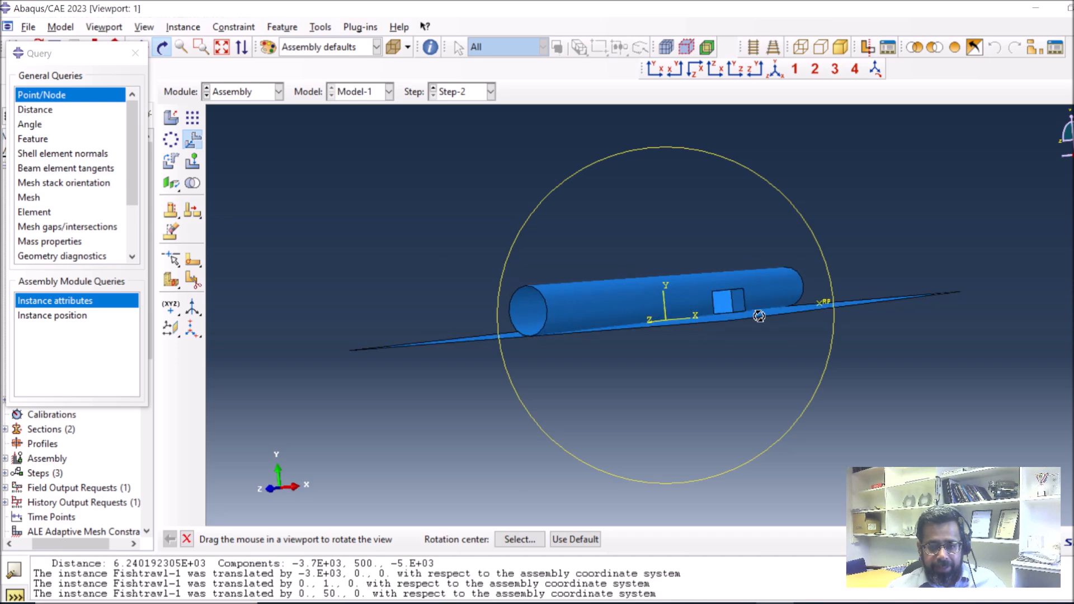
{"action": "scroll", "coordinate": [737, 306], "scroll_direction": "up", "scroll_amount": 5}
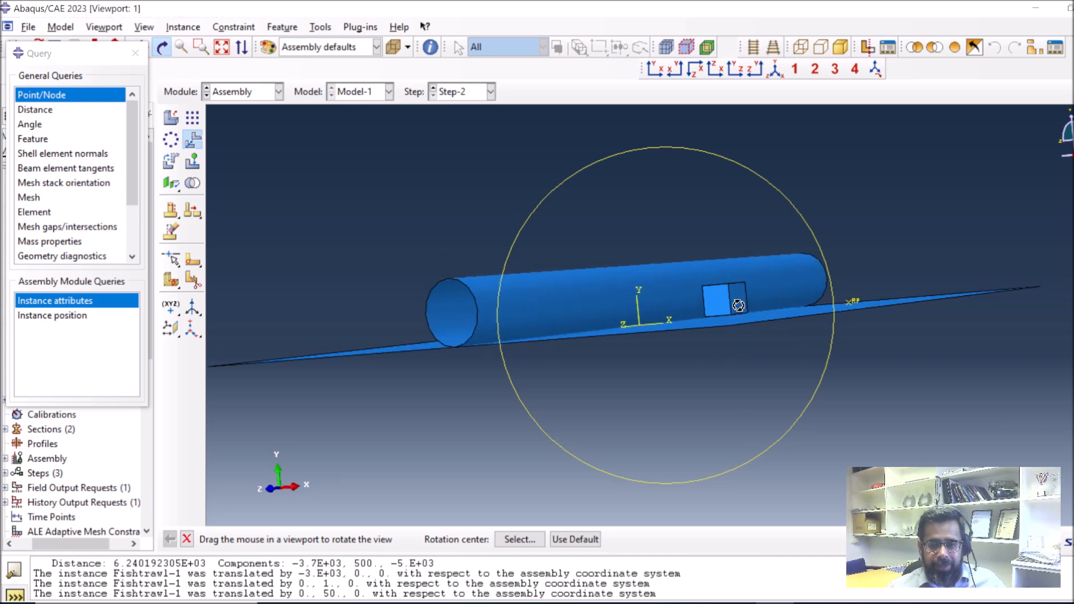
{"action": "left_click_drag", "start_coordinate": [732, 309], "coordinate": [755, 330]}
{"action": "left_click", "coordinate": [775, 68]}
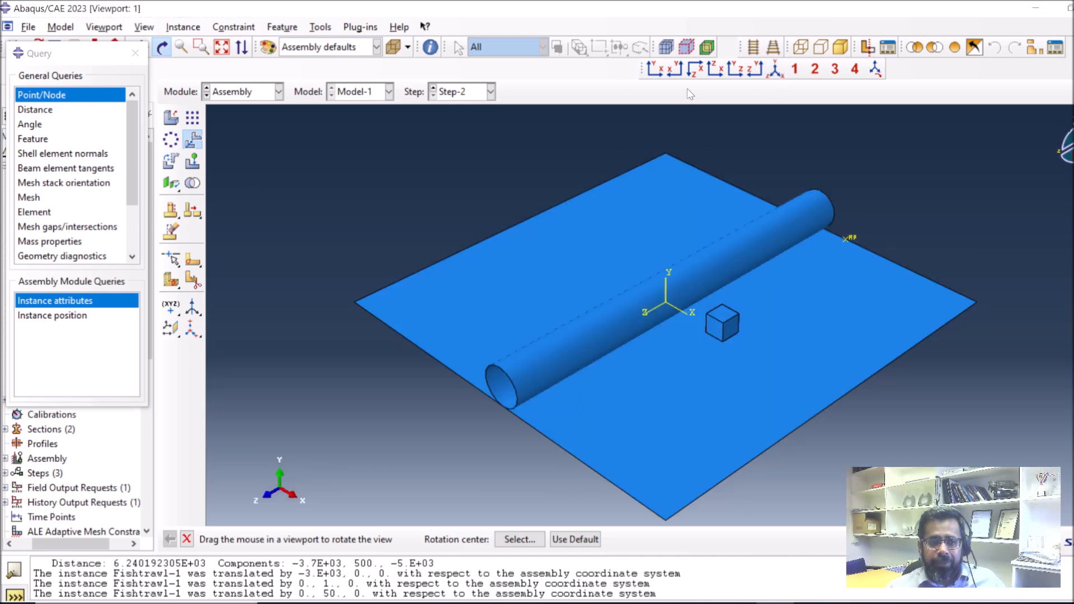
Step: In the Interaction module, shift the creation of the general contact interaction Int-1 from Step-2 to Step-1
{"action": "left_click", "coordinate": [224, 94]}
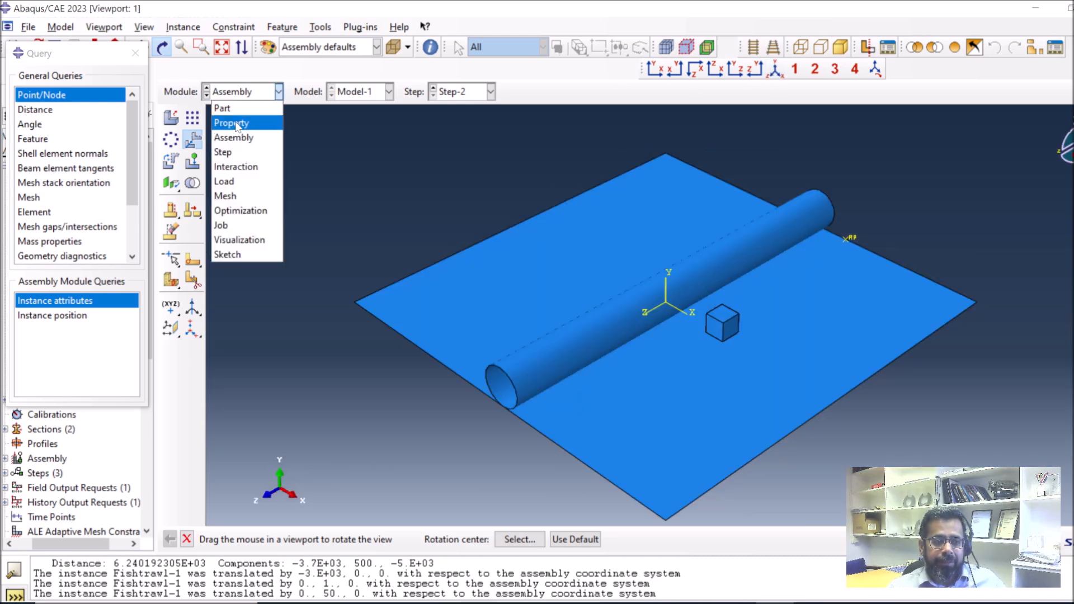
{"action": "left_click", "coordinate": [233, 167]}
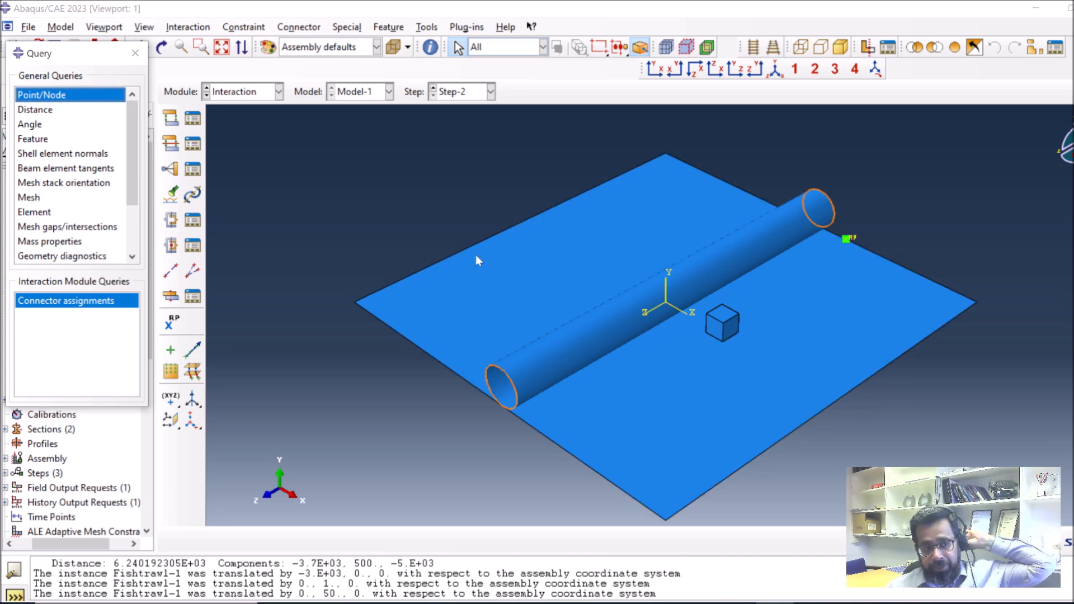
{"action": "left_click", "coordinate": [192, 144]}
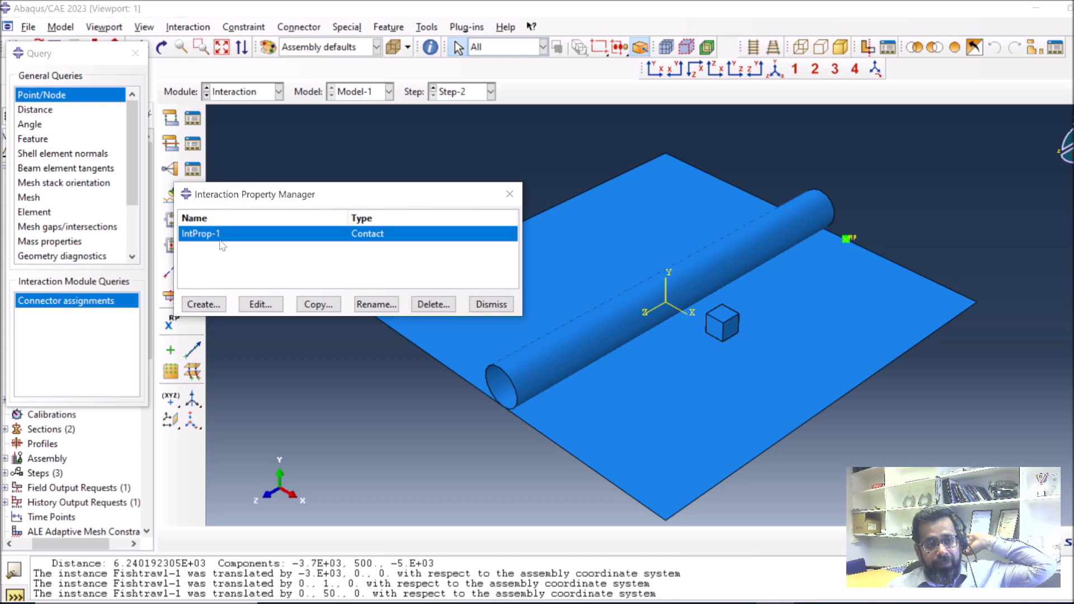
{"action": "left_click", "coordinate": [492, 304]}
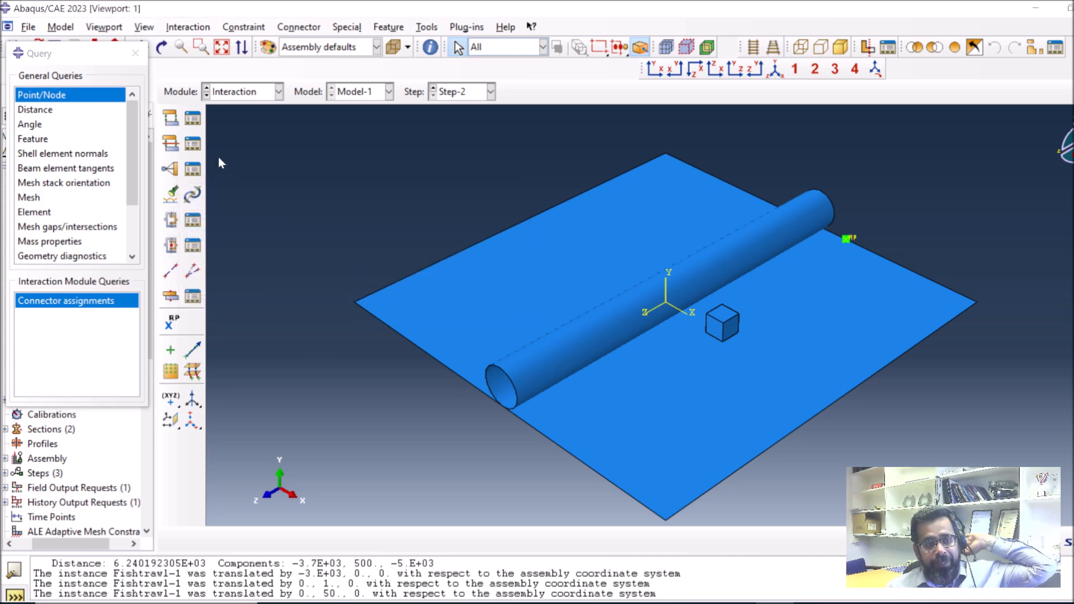
{"action": "left_click", "coordinate": [192, 118]}
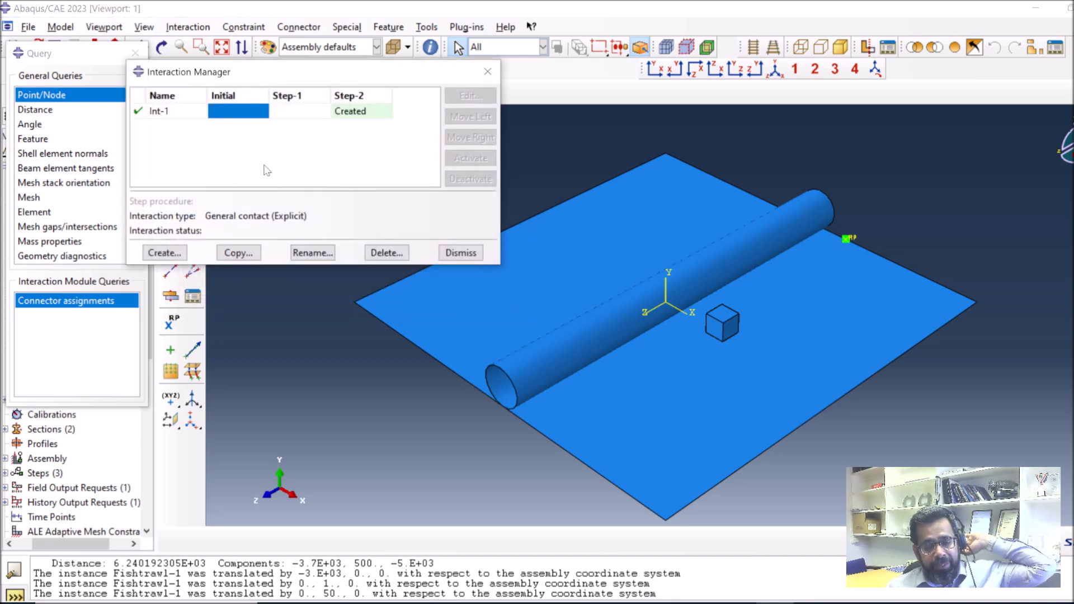
{"action": "left_click", "coordinate": [361, 112]}
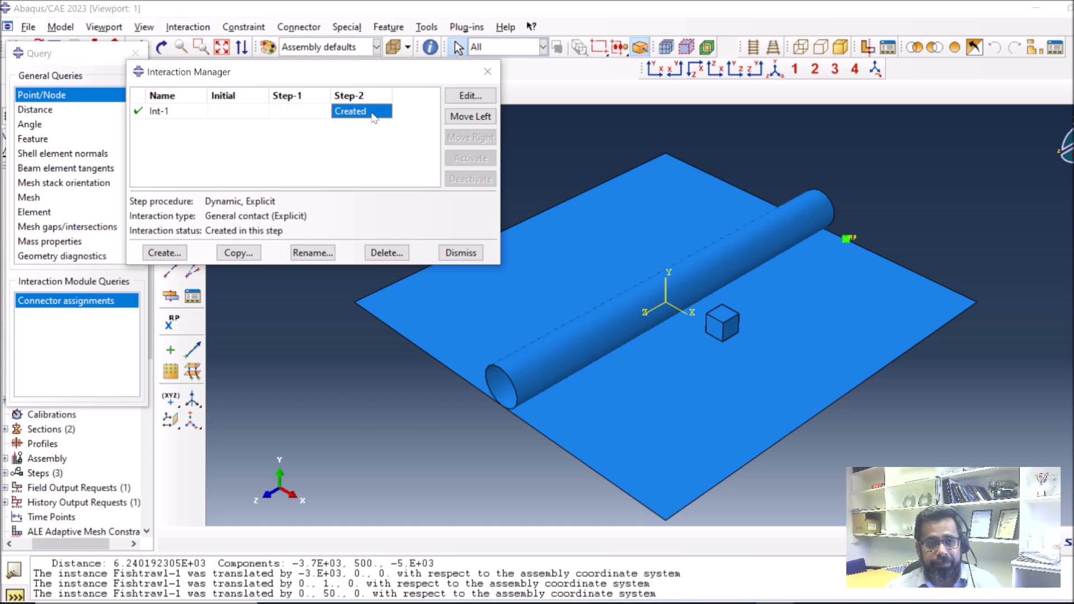
{"action": "left_click", "coordinate": [462, 117]}
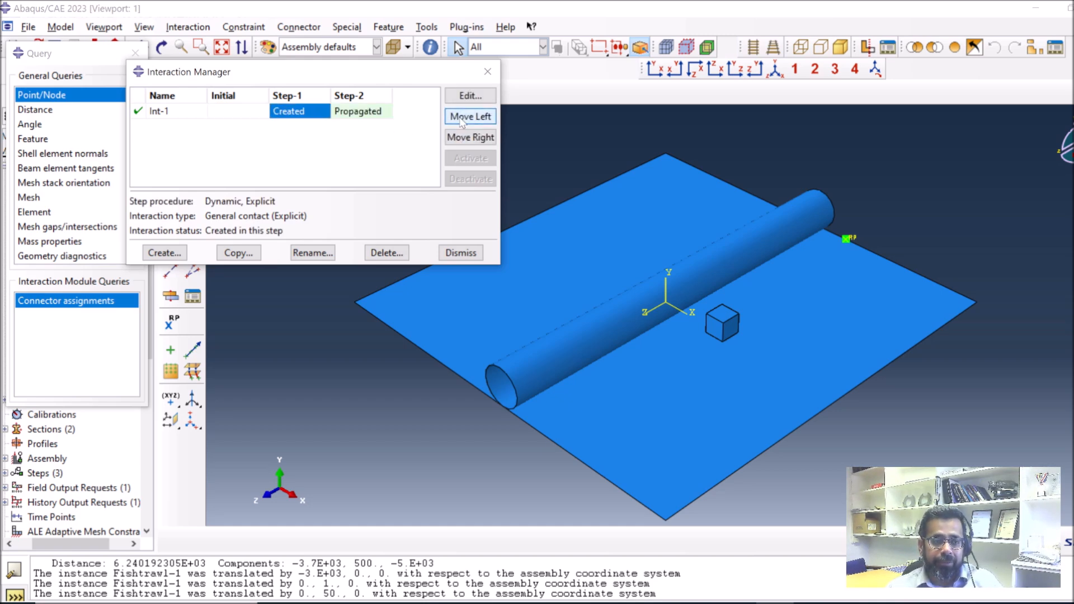
{"action": "left_click", "coordinate": [461, 253]}
Step: Close the boundary condition list in the Load module and switch to the Mesh module with Part-2 as the object
{"action": "left_click", "coordinate": [245, 93]}
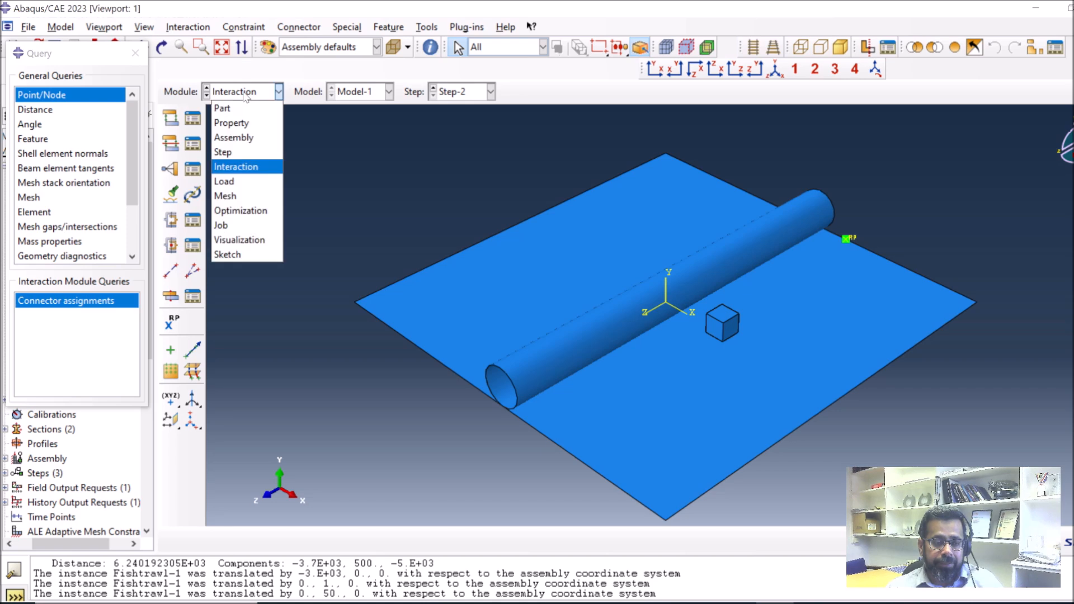
{"action": "left_click", "coordinate": [238, 181]}
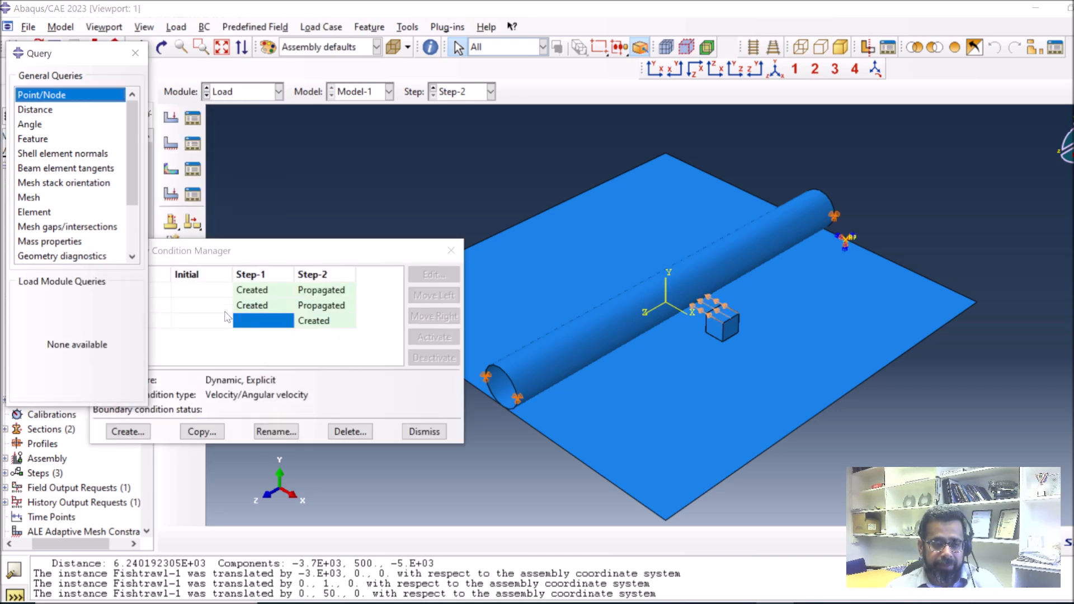
{"action": "left_click", "coordinate": [424, 431]}
{"action": "left_click", "coordinate": [221, 92]}
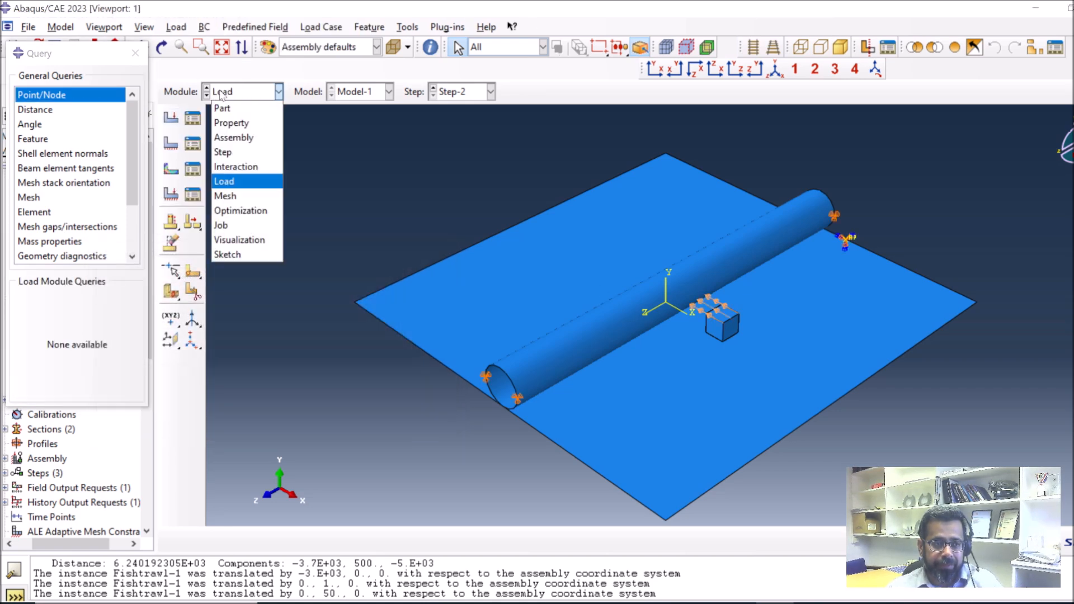
{"action": "left_click", "coordinate": [263, 195]}
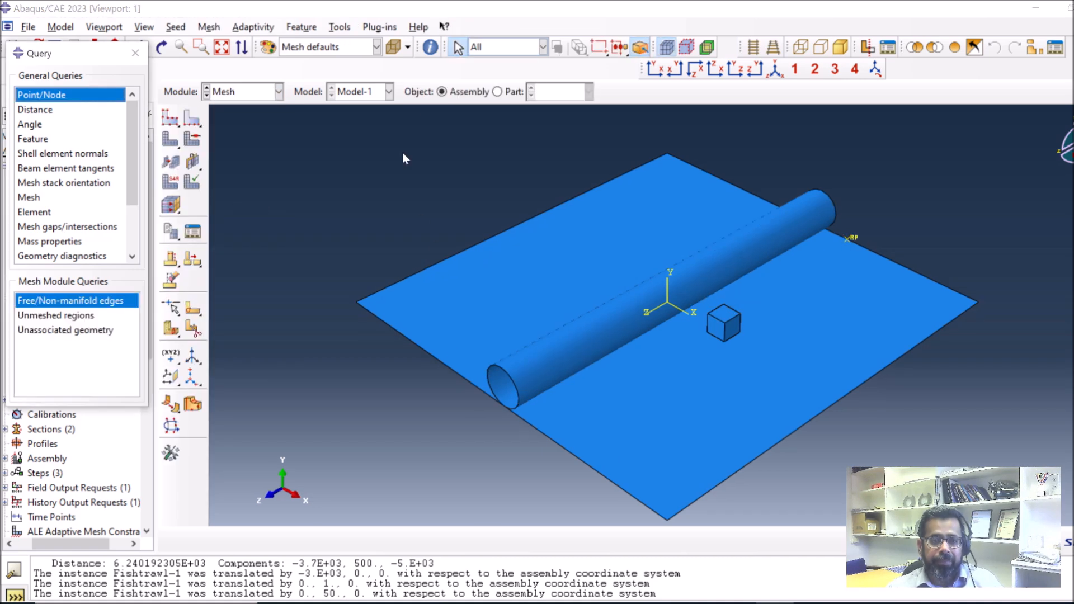
{"action": "left_click", "coordinate": [497, 92]}
{"action": "scroll", "coordinate": [589, 313], "scroll_direction": "down", "scroll_amount": 3}
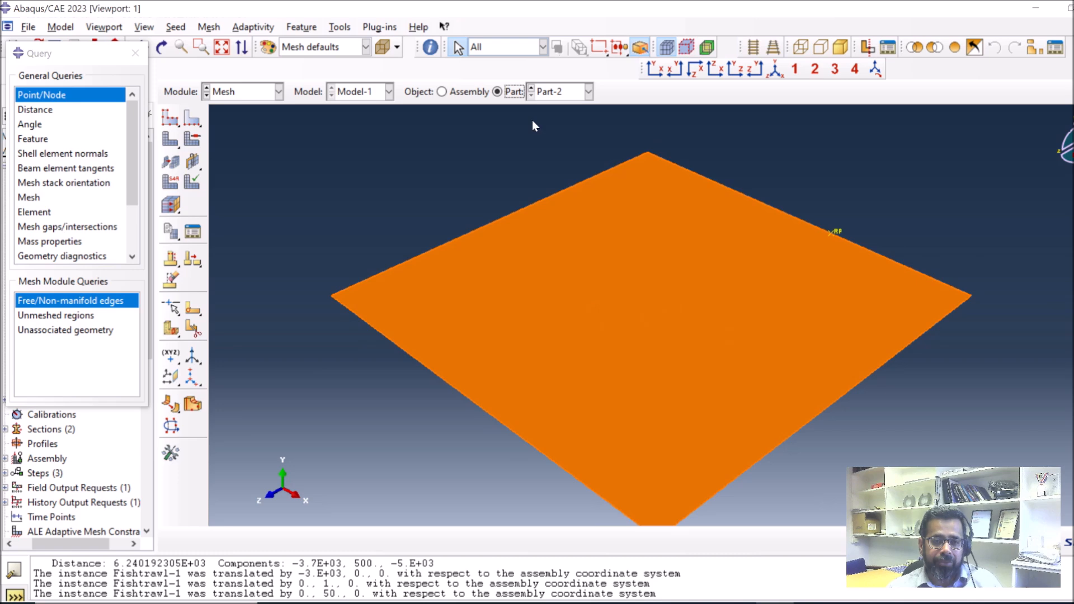
Step: Seed Part-1 with an approximate global size of 140 and mesh the part
{"action": "left_click", "coordinate": [588, 92]}
{"action": "left_click", "coordinate": [551, 119]}
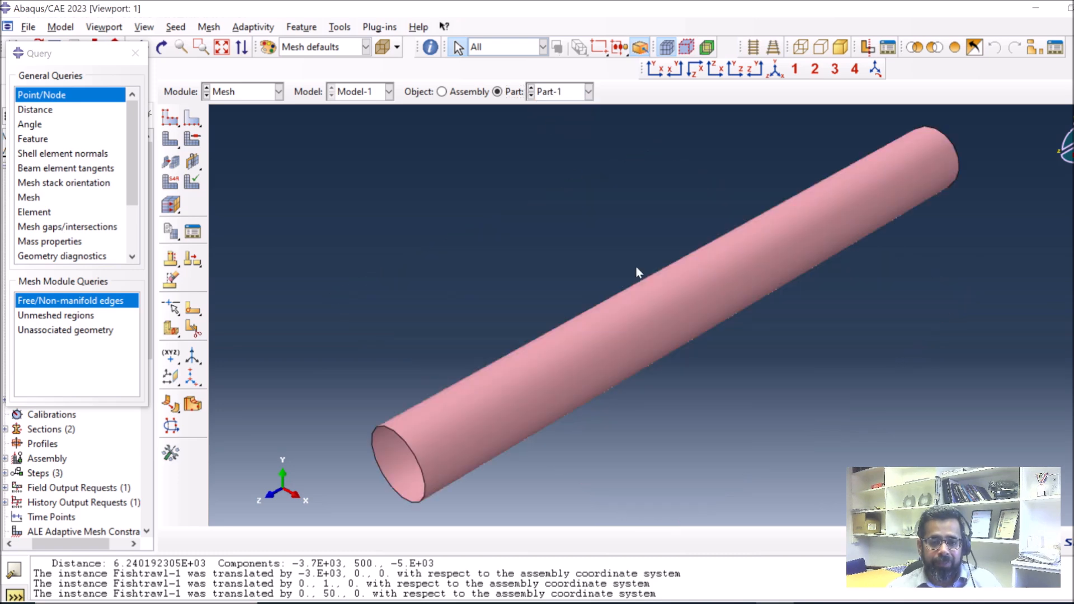
{"action": "left_click", "coordinate": [171, 117]}
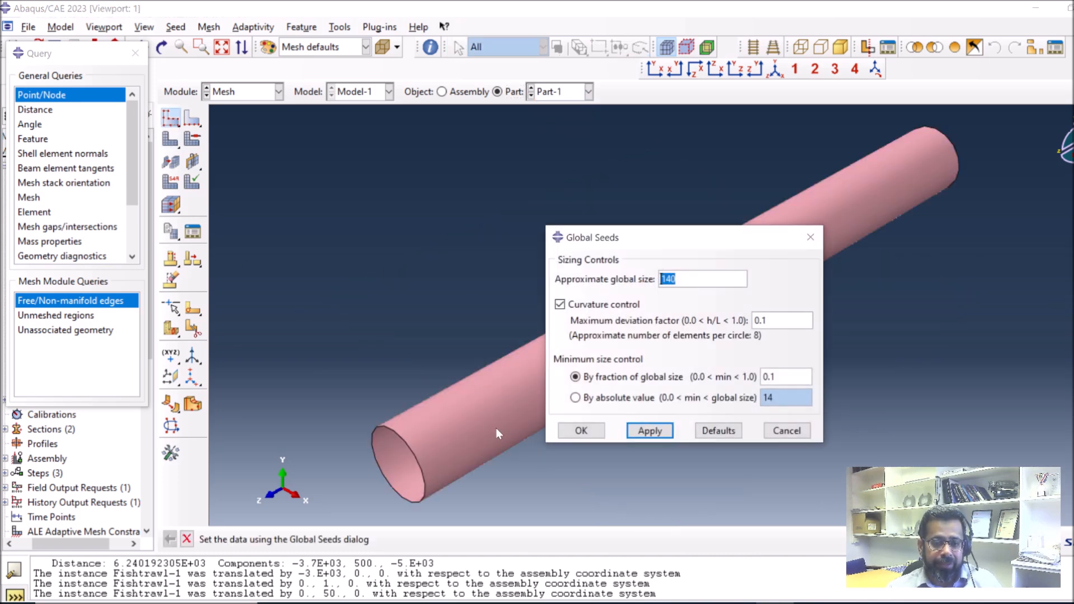
{"action": "left_click", "coordinate": [649, 431]}
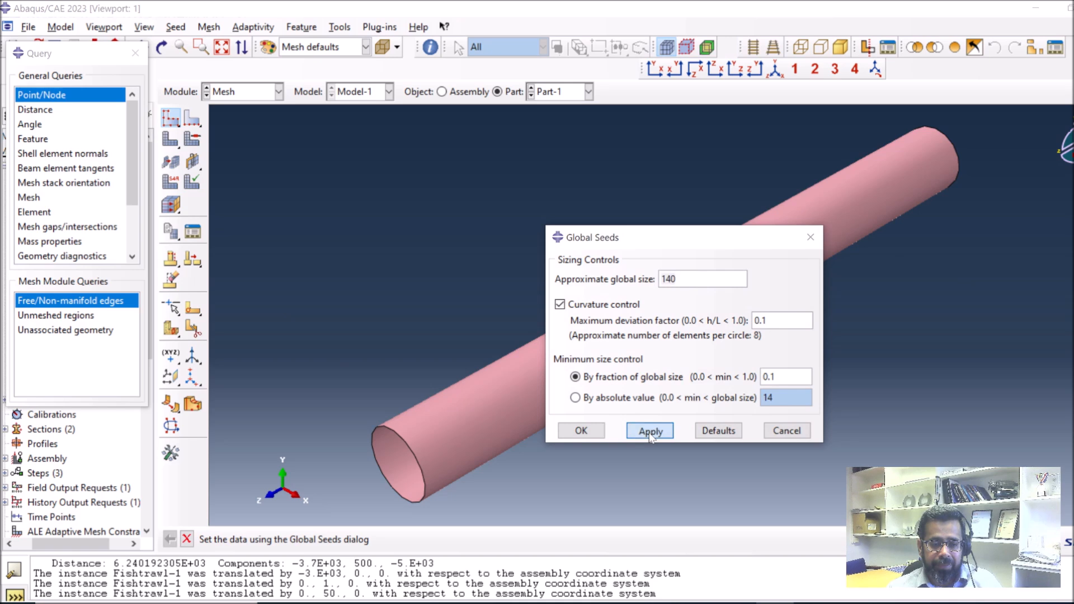
{"action": "left_click", "coordinate": [582, 431]}
{"action": "left_click", "coordinate": [170, 139]}
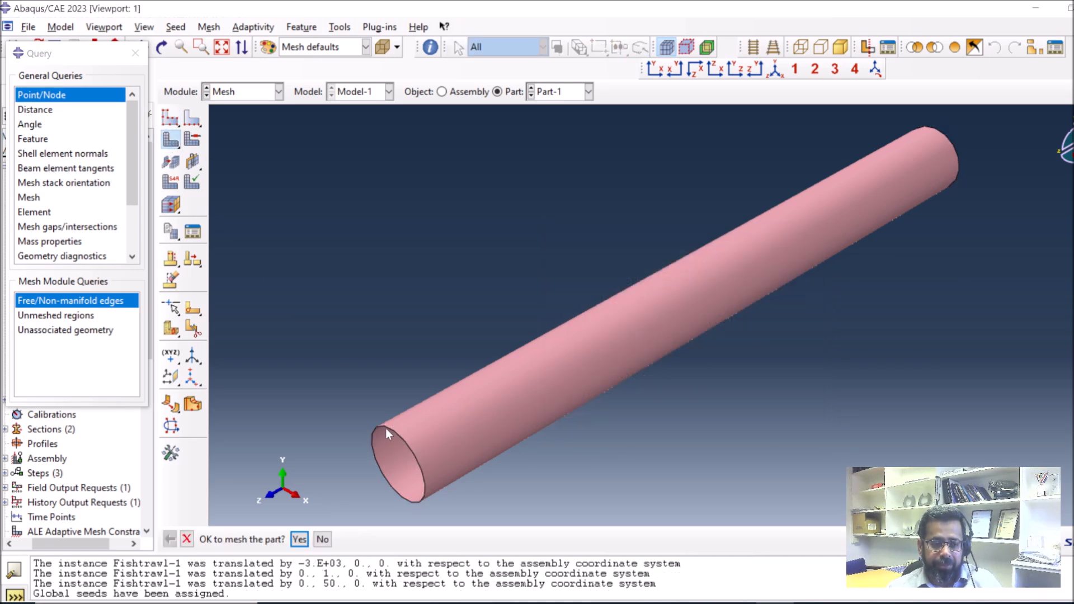
{"action": "left_click", "coordinate": [299, 540]}
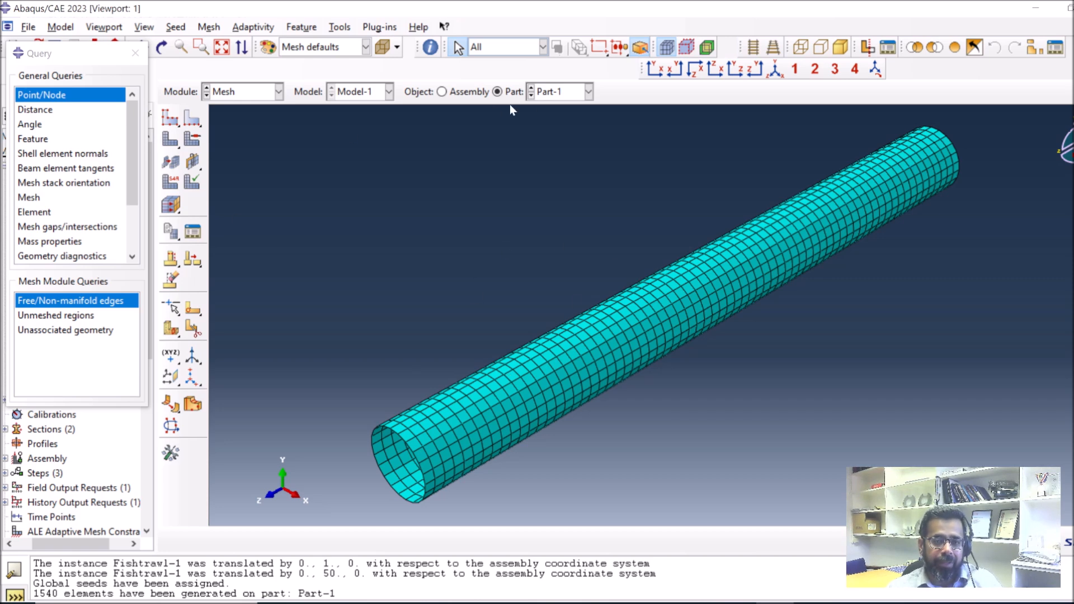
Step: Seed the Fishtrawl part with an approximate global size of 50 and mesh it
{"action": "left_click", "coordinate": [546, 93]}
{"action": "left_click", "coordinate": [550, 109]}
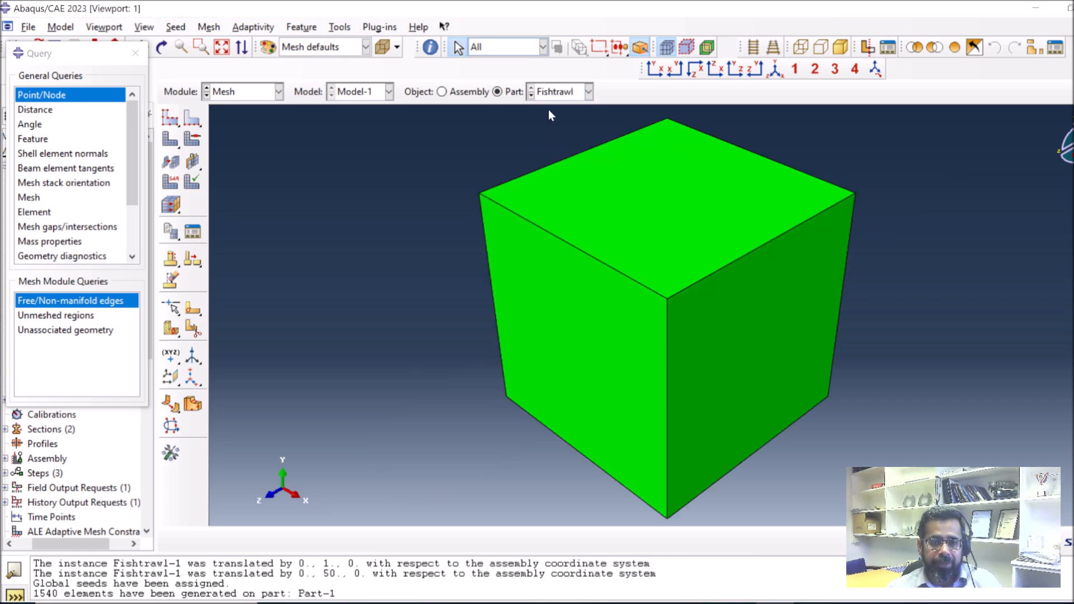
{"action": "left_click", "coordinate": [170, 118]}
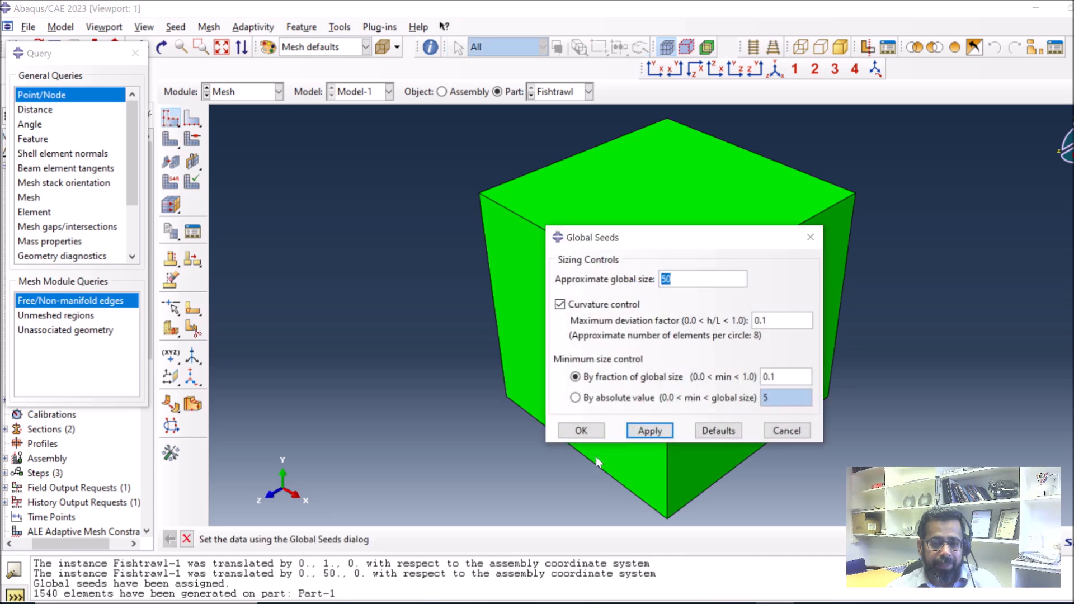
{"action": "left_click", "coordinate": [649, 431]}
{"action": "left_click", "coordinate": [581, 431]}
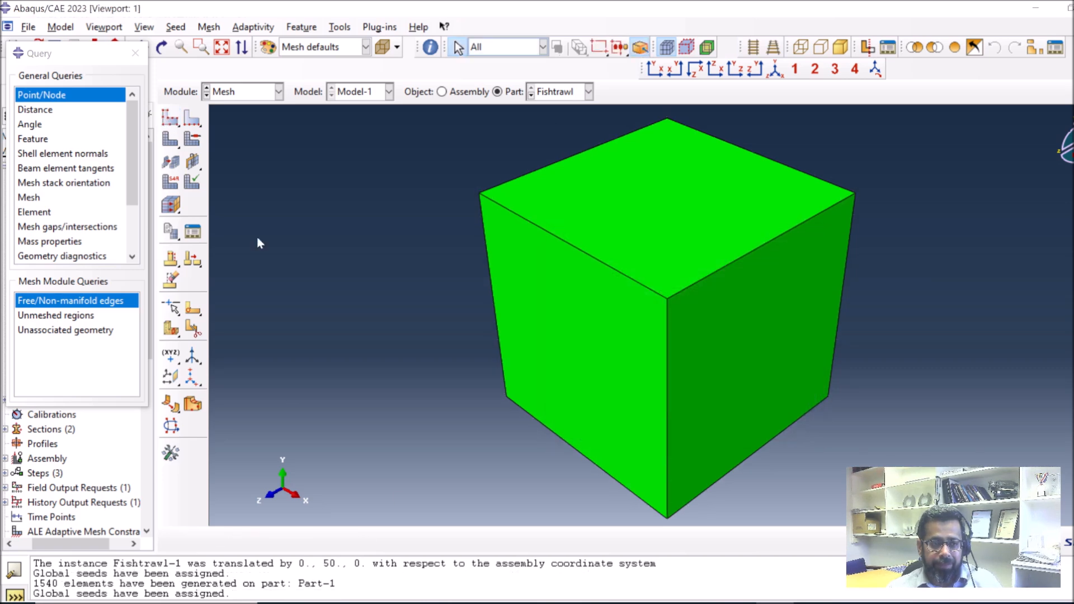
{"action": "left_click", "coordinate": [170, 139]}
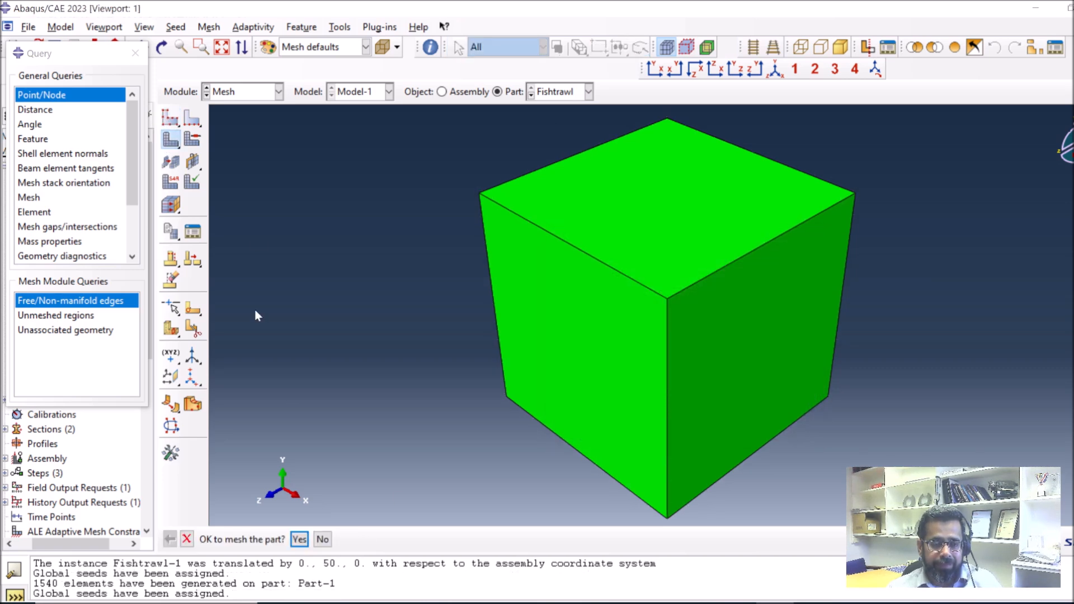
{"action": "left_click", "coordinate": [299, 539]}
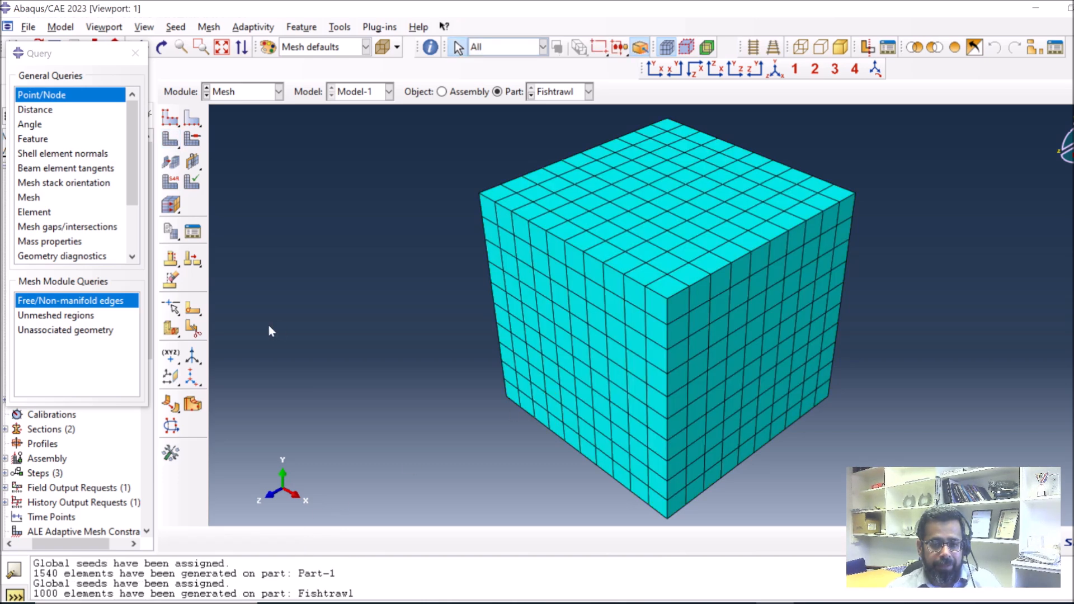
{"action": "left_click", "coordinate": [614, 289]}
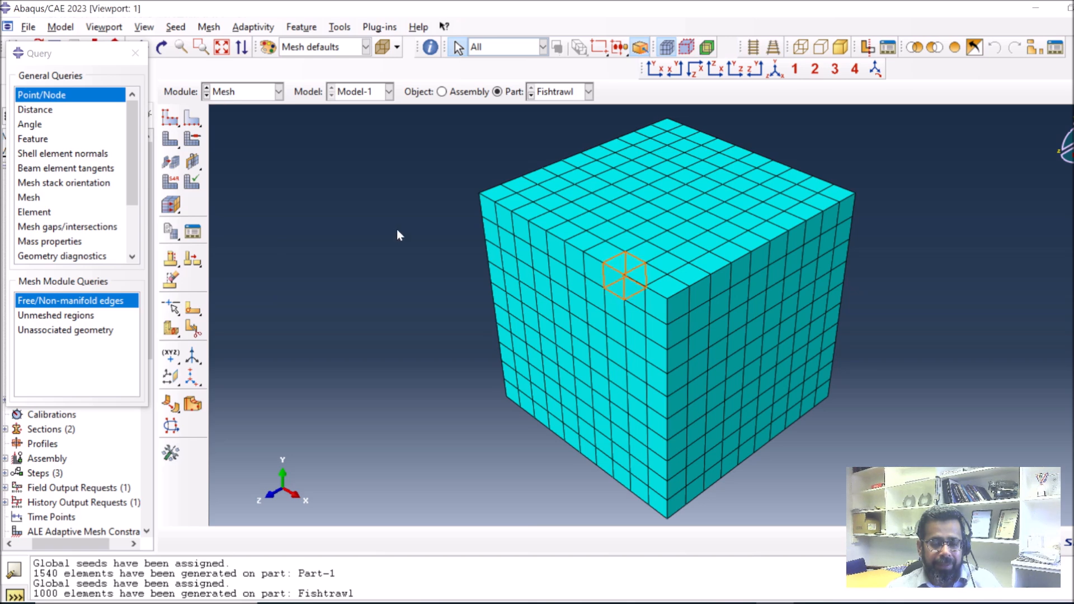
Step: Reseed the Fishtrawl part with an approximate global size of 100, deleting the invalidated mesh, and mesh it again
{"action": "left_click", "coordinate": [171, 117]}
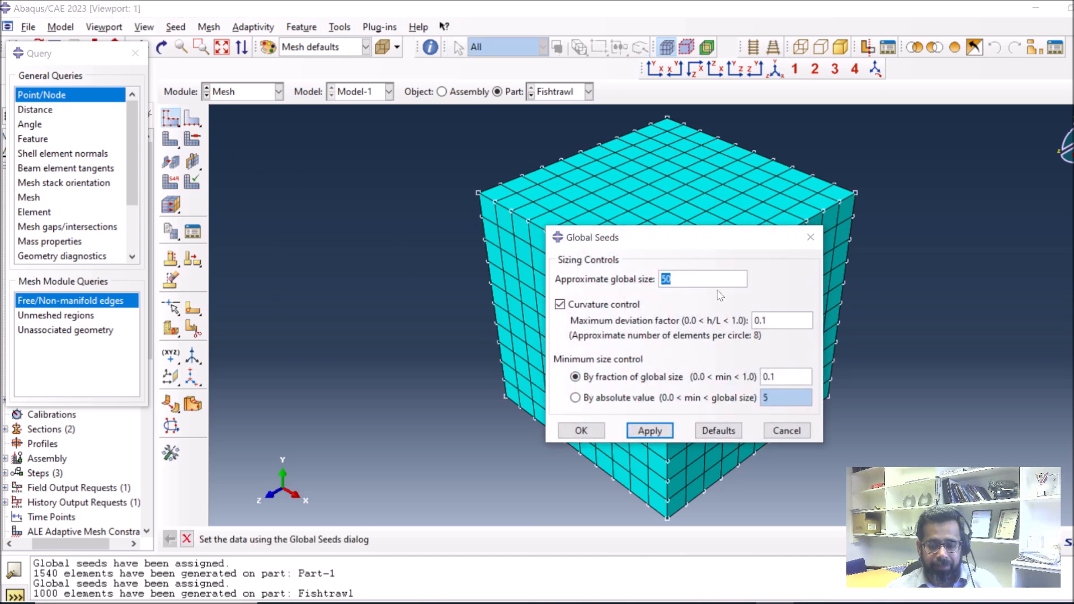
{"action": "type", "text": "25"}
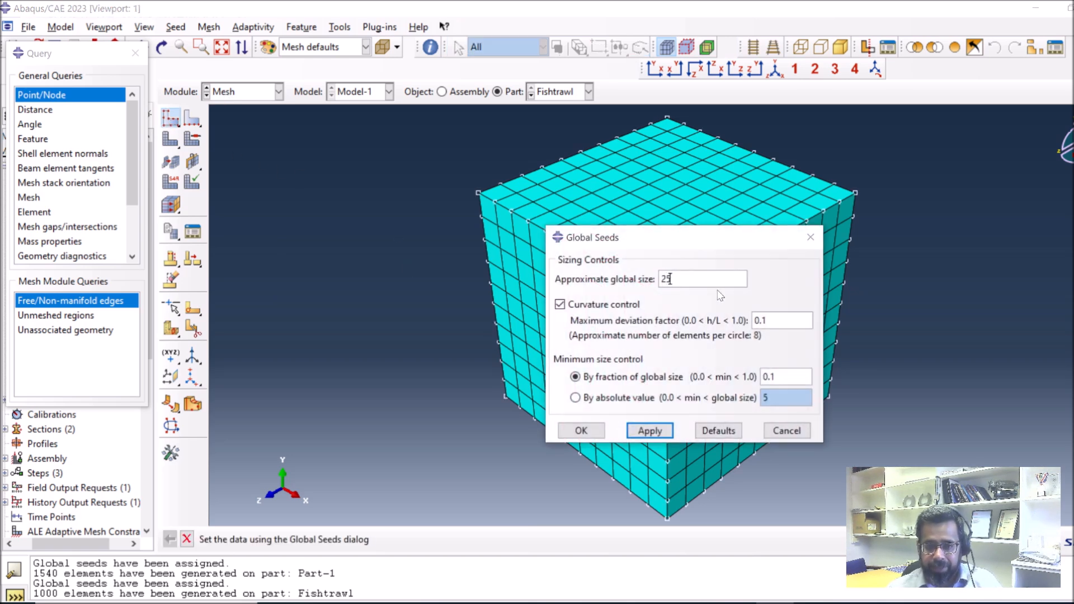
{"action": "left_click", "coordinate": [649, 431]}
{"action": "left_click_drag", "start_coordinate": [679, 279], "coordinate": [655, 278]}
{"action": "type", "text": "100"}
{"action": "left_click", "coordinate": [649, 431]}
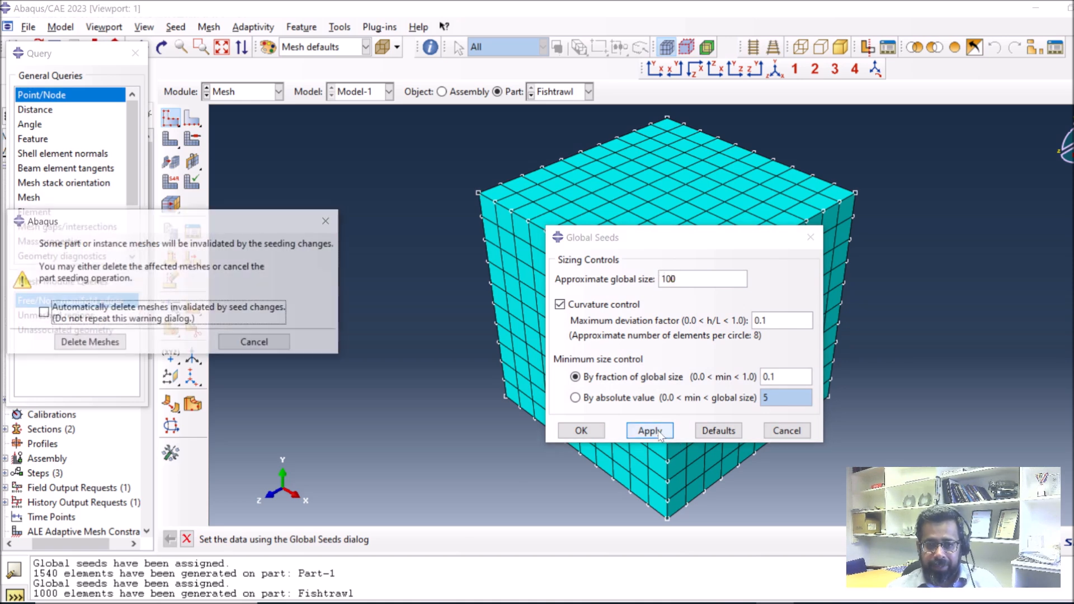
{"action": "left_click", "coordinate": [75, 342]}
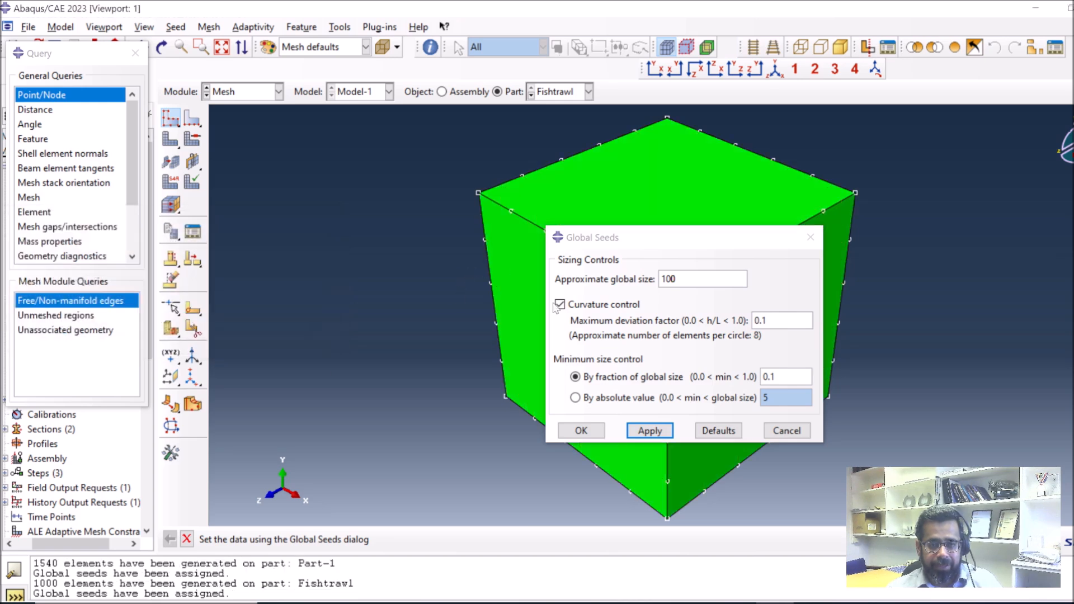
{"action": "left_click", "coordinate": [581, 431]}
{"action": "left_click", "coordinate": [171, 139]}
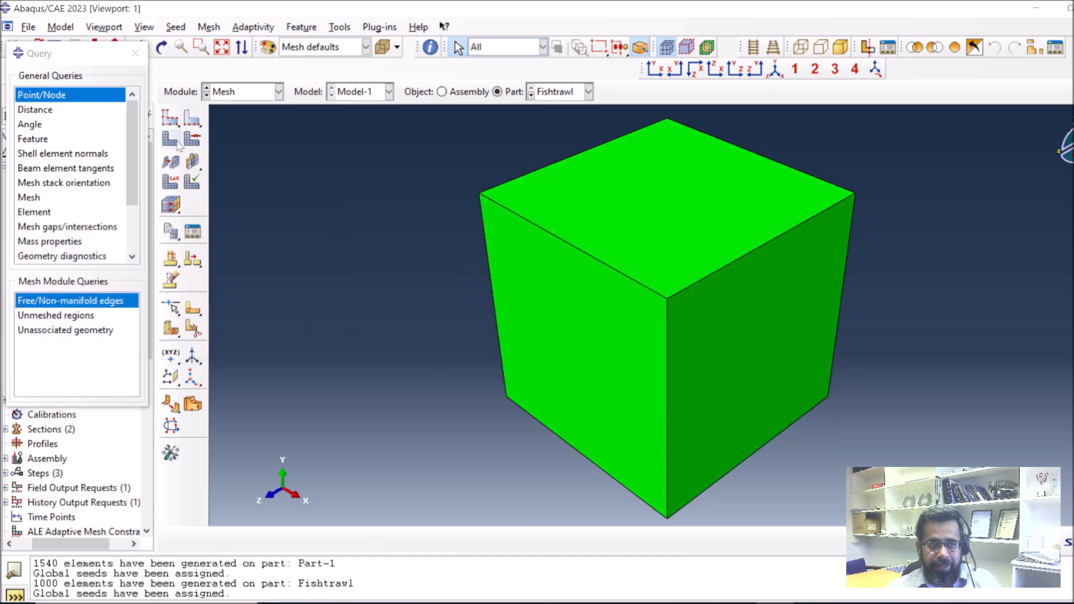
{"action": "left_click", "coordinate": [299, 539]}
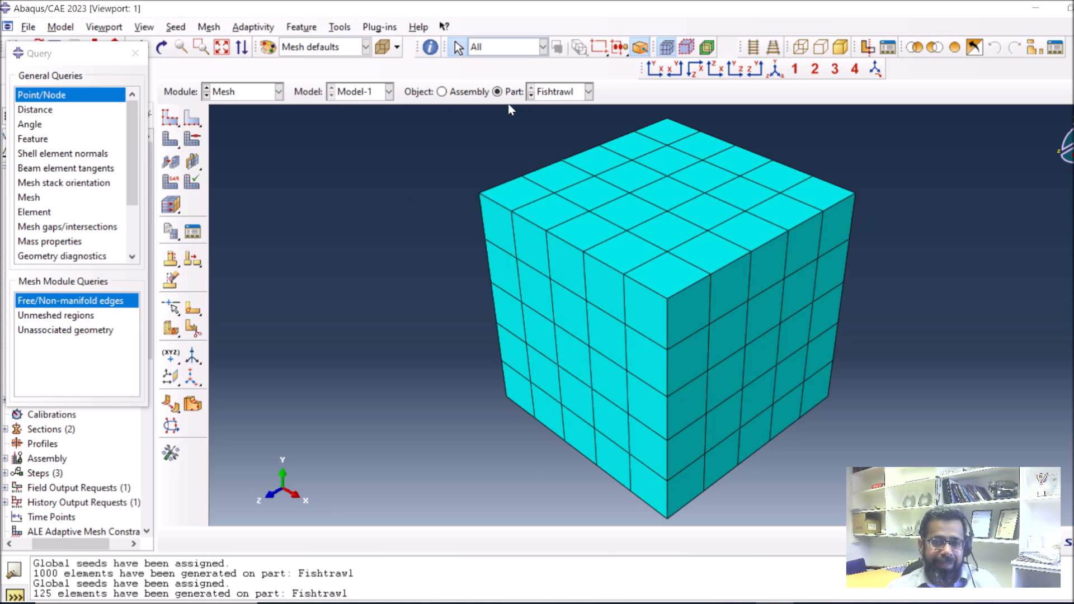
Step: Display the meshed assembly, switch to the Job module and create a job named FishTrawlPipeImpact from Model-1
{"action": "left_click", "coordinate": [470, 92]}
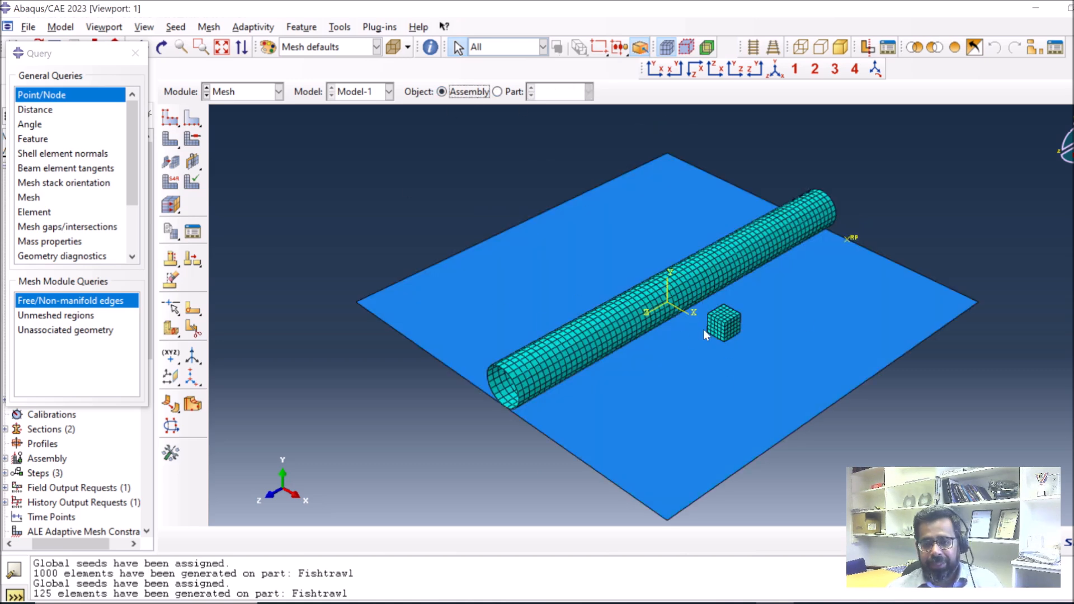
{"action": "left_click", "coordinate": [242, 92]}
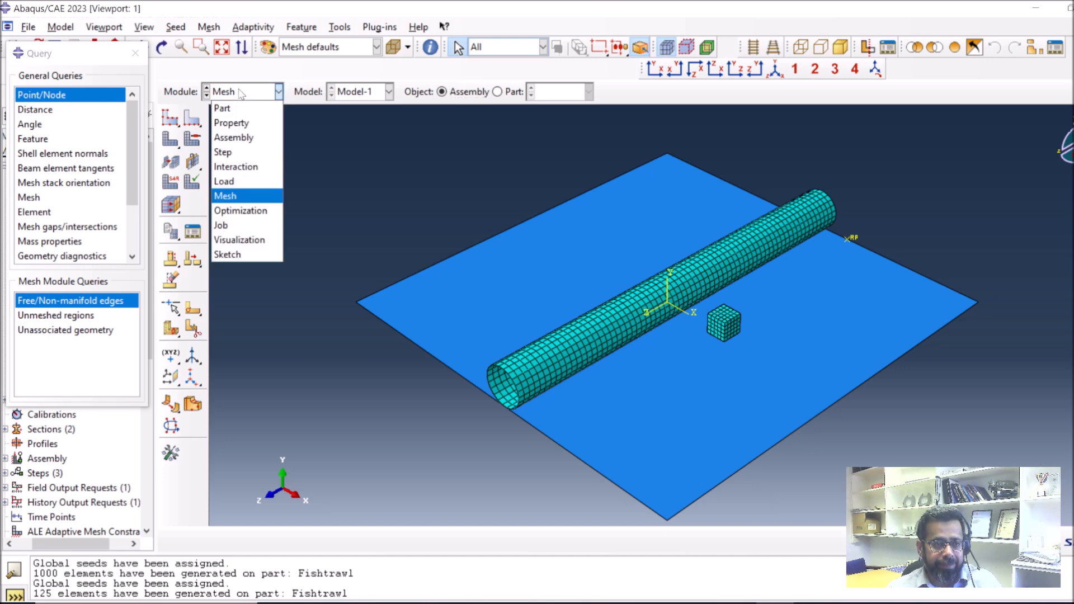
{"action": "left_click", "coordinate": [240, 223]}
{"action": "left_click", "coordinate": [192, 118]}
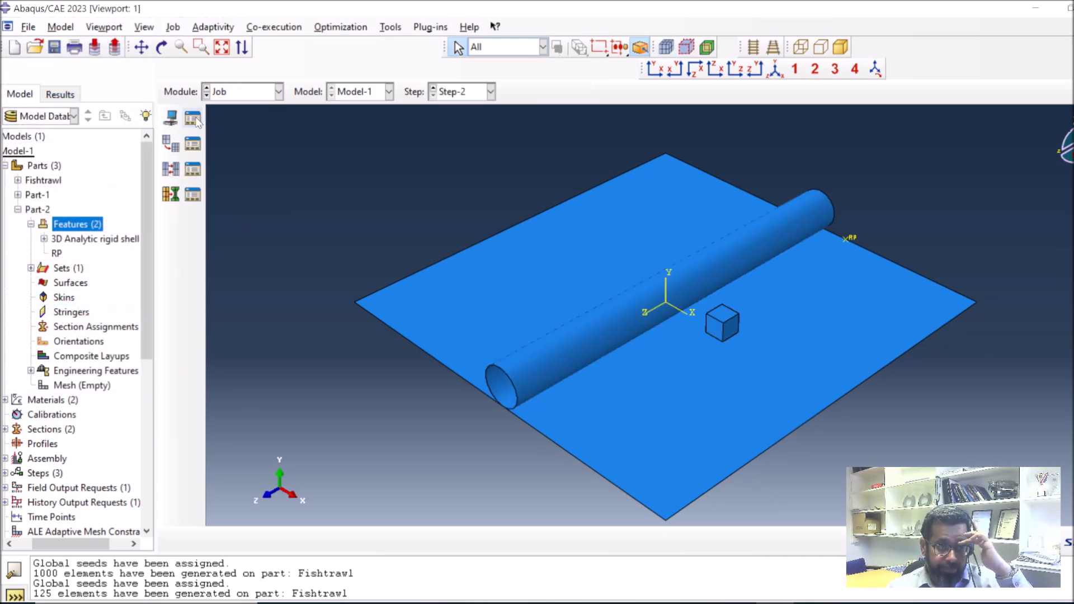
{"action": "left_click", "coordinate": [215, 410]}
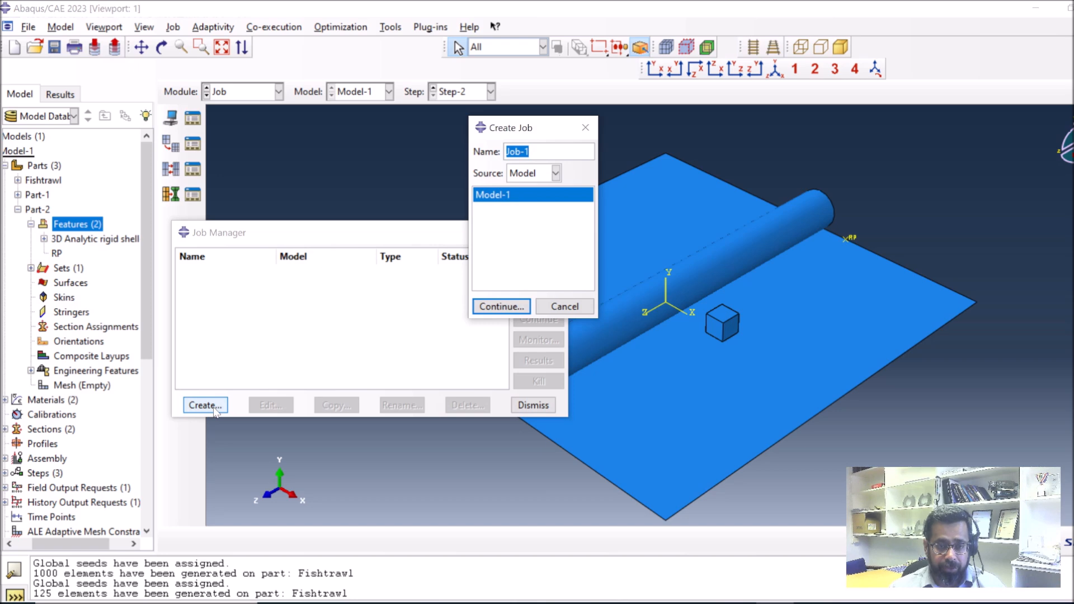
{"action": "type", "text": "Fi"}
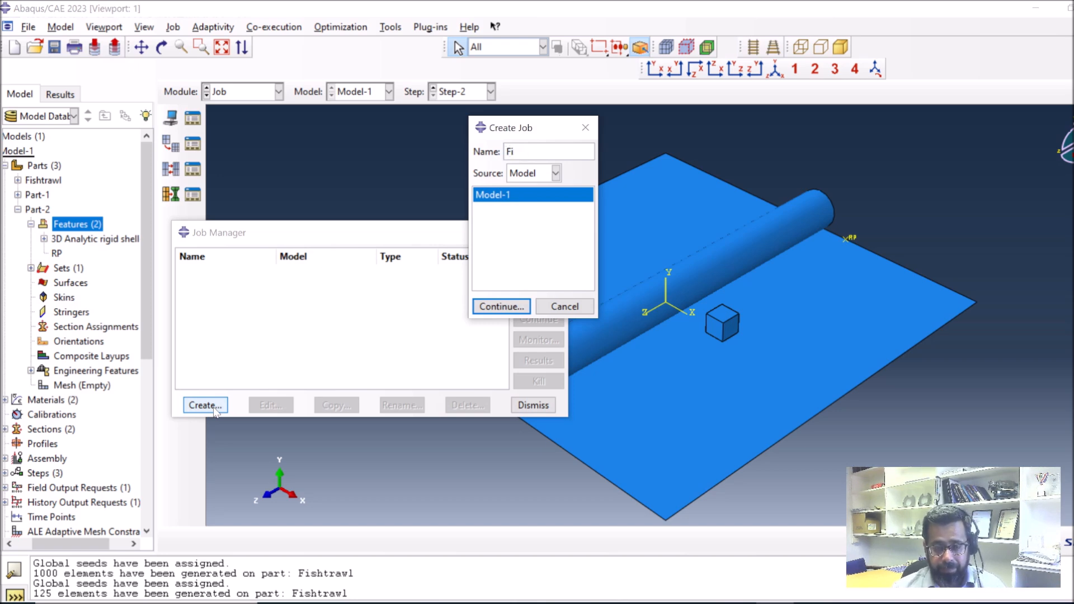
{"action": "type", "text": "shTrawl"}
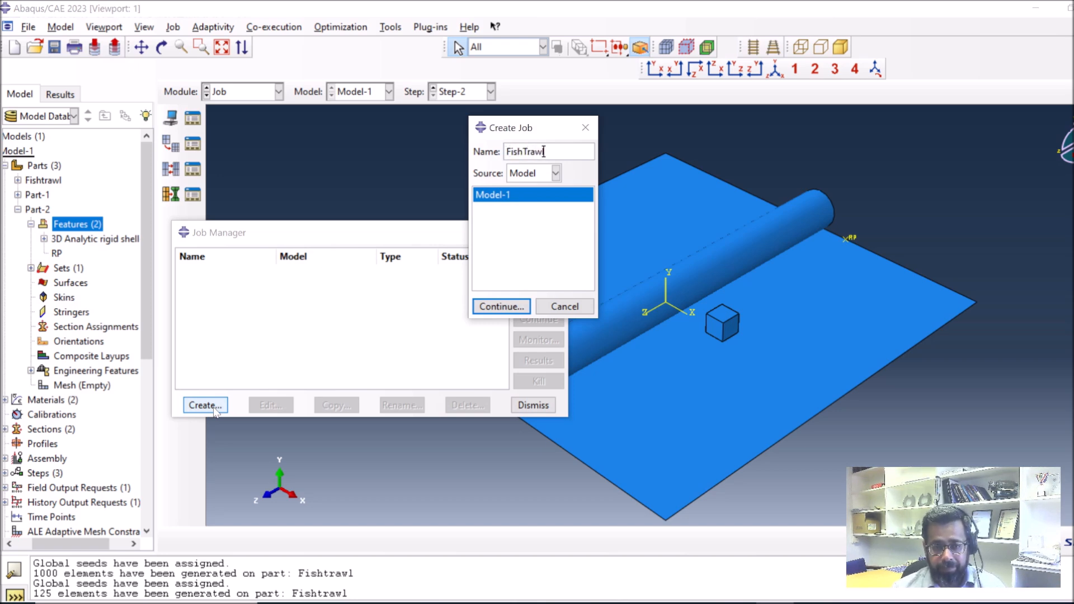
{"action": "type", "text": "Pipe"}
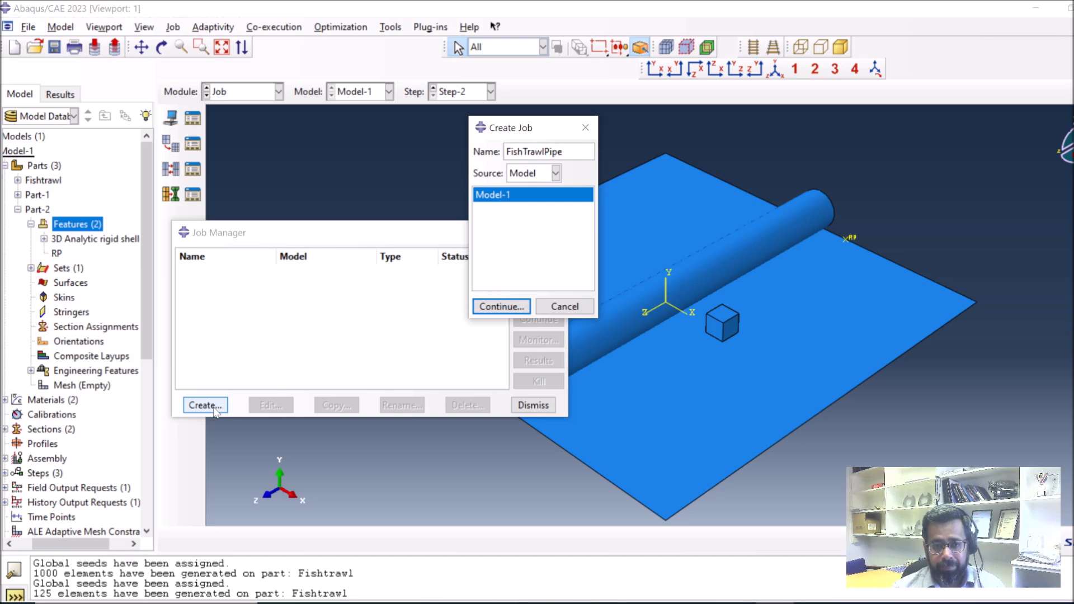
{"action": "type", "text": "Imp"}
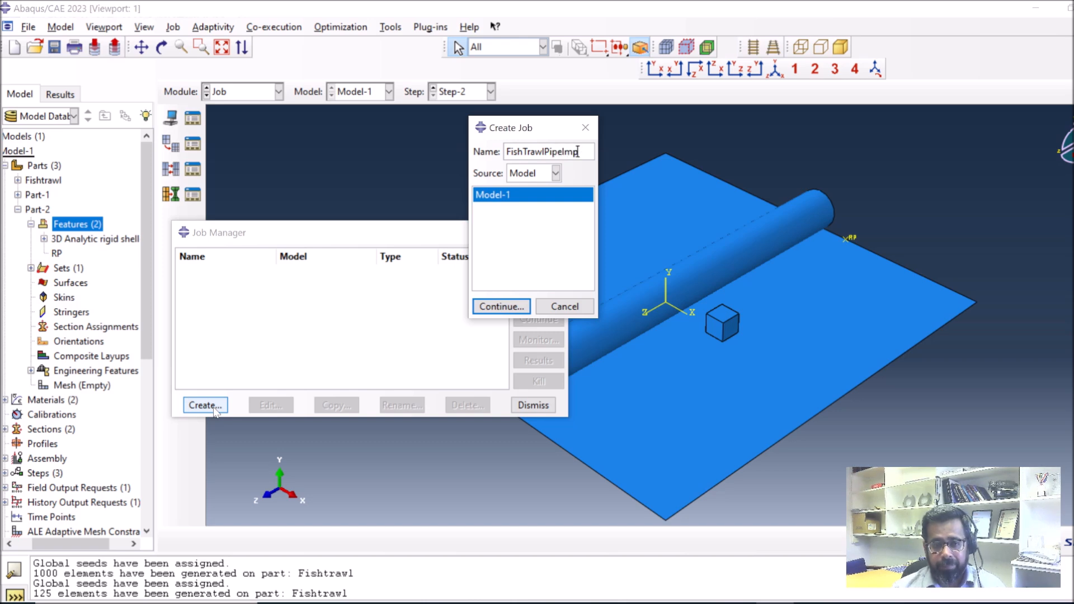
{"action": "type", "text": "act"}
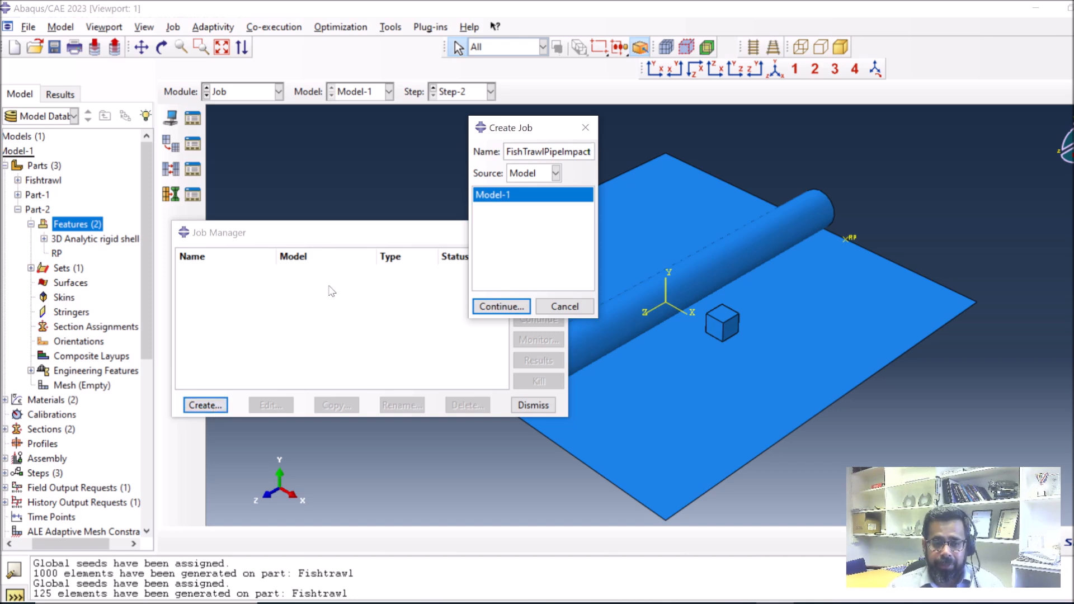
{"action": "left_click", "coordinate": [492, 308]}
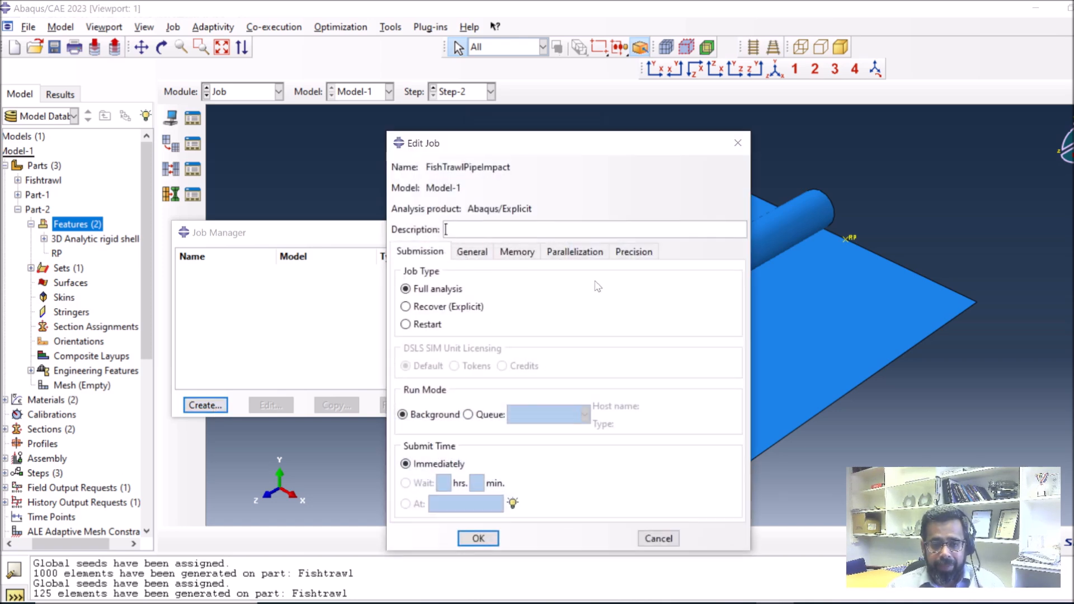
Step: Set the job's Abaqus/Explicit precision to Double - analysis + packager and nodal output precision to Full, and accept the job settings
{"action": "left_click", "coordinate": [637, 252]}
{"action": "left_click", "coordinate": [559, 274]}
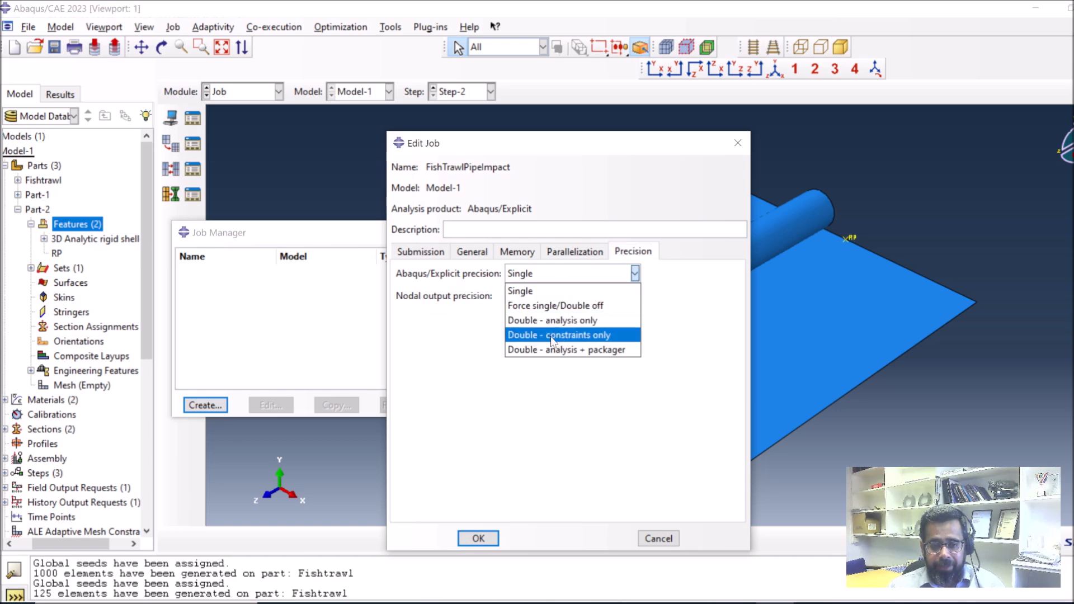
{"action": "left_click", "coordinate": [552, 349]}
{"action": "left_click", "coordinate": [541, 297]}
{"action": "left_click", "coordinate": [533, 330]}
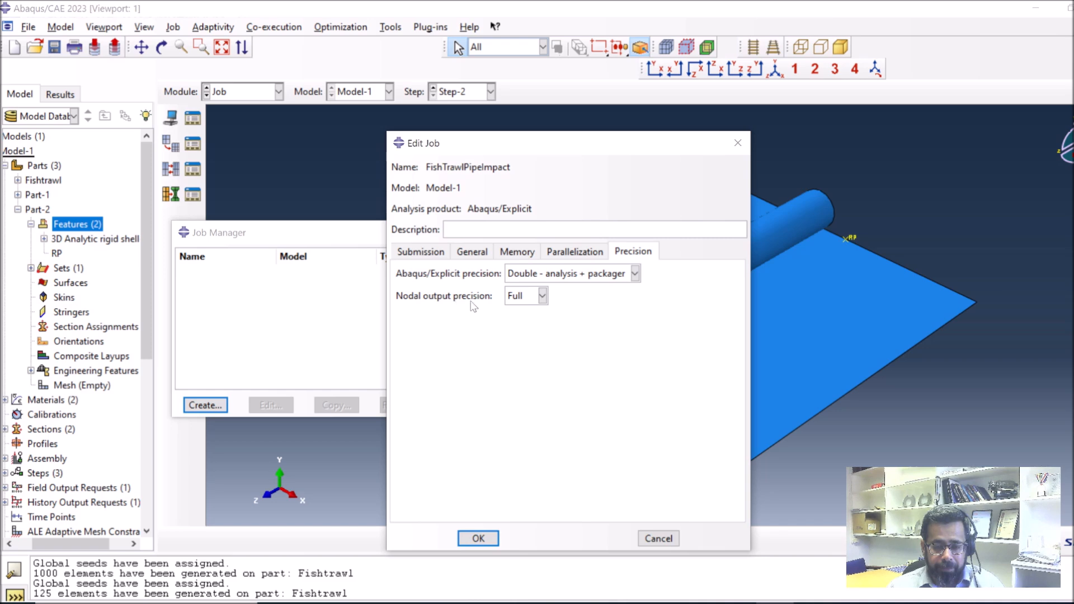
{"action": "left_click", "coordinate": [479, 539]}
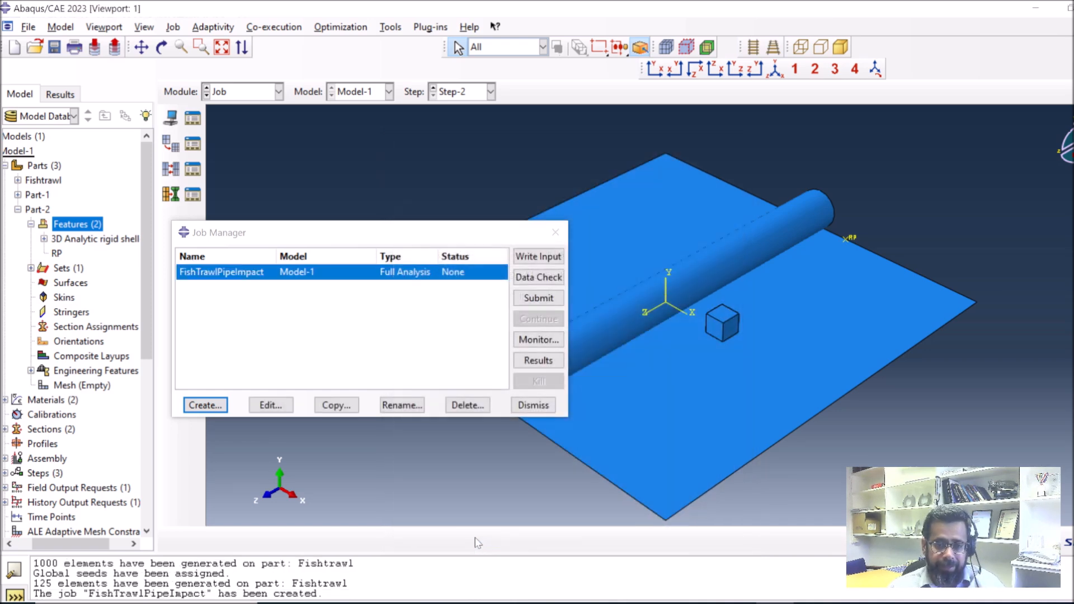
Step: Submit the FishTrawlPipeImpact job and open its monitor, repositioned and enlarged for reading
{"action": "left_click", "coordinate": [526, 300]}
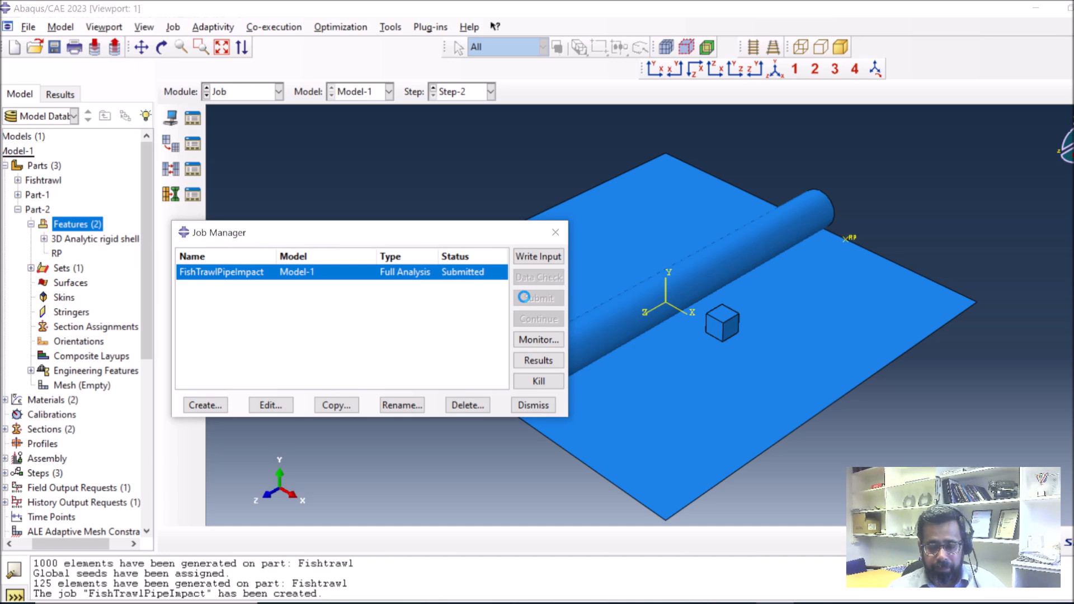
{"action": "left_click", "coordinate": [518, 341]}
{"action": "left_click_drag", "start_coordinate": [355, 246], "coordinate": [460, 15]}
{"action": "left_click_drag", "start_coordinate": [347, 314], "coordinate": [305, 535]}
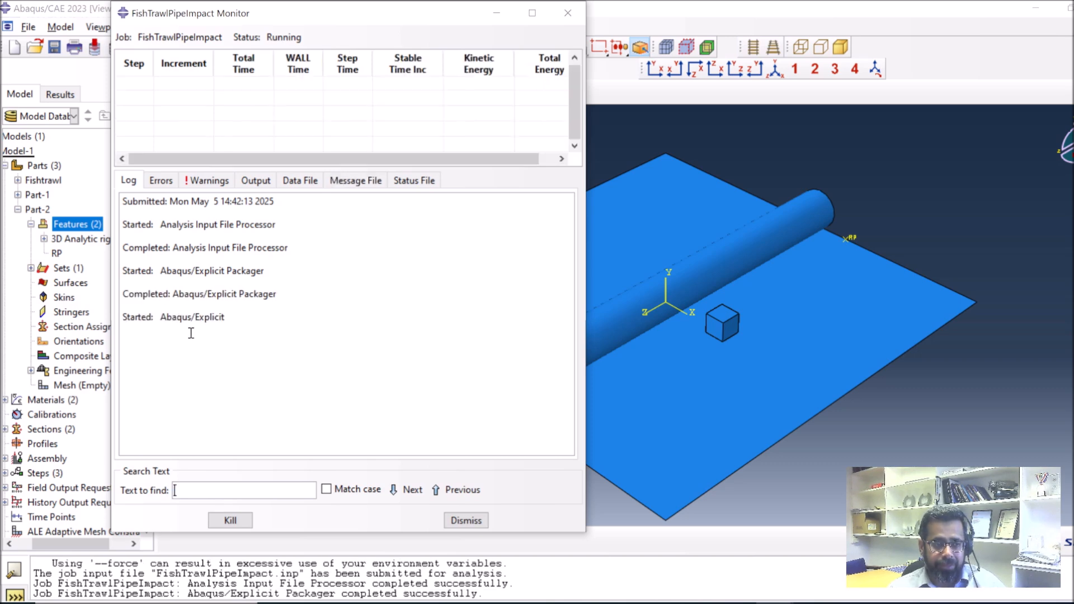
Step: Review the running job's errors and warnings, and return to its log
{"action": "left_click", "coordinate": [159, 181]}
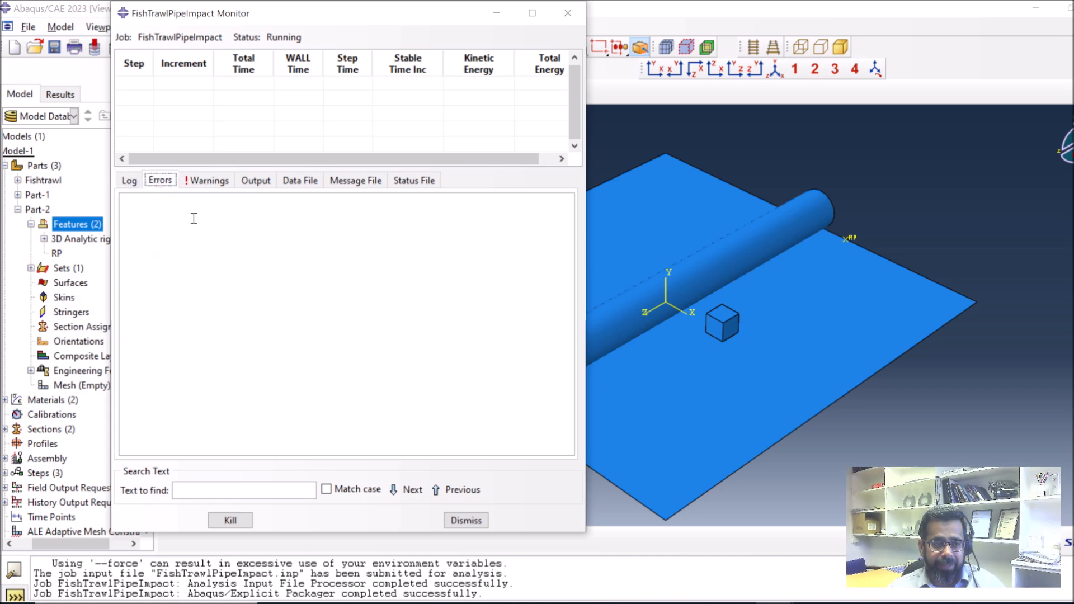
{"action": "left_click", "coordinate": [210, 184]}
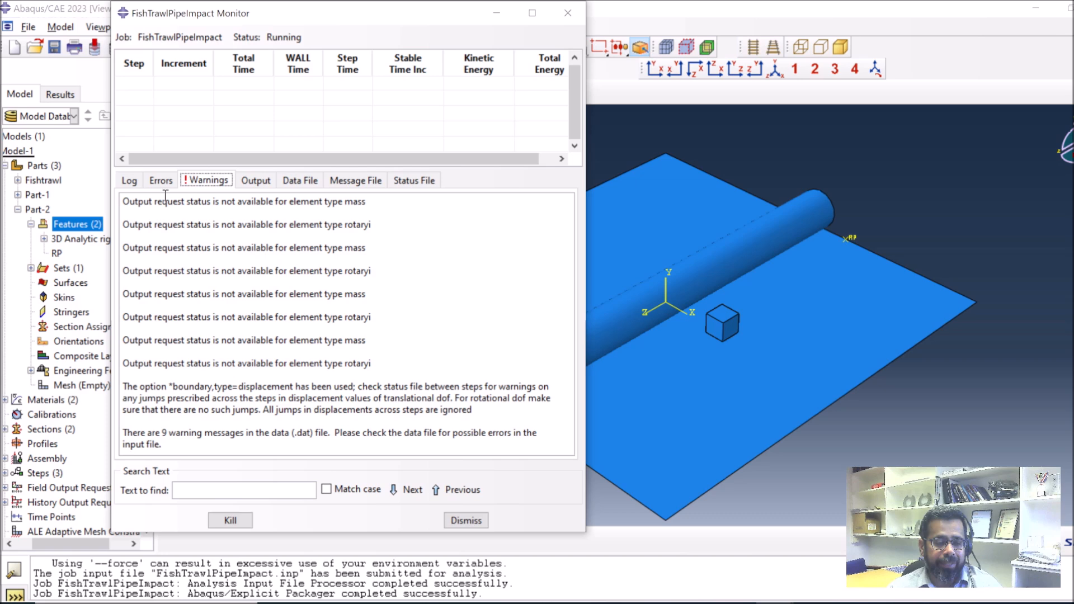
{"action": "left_click", "coordinate": [134, 183]}
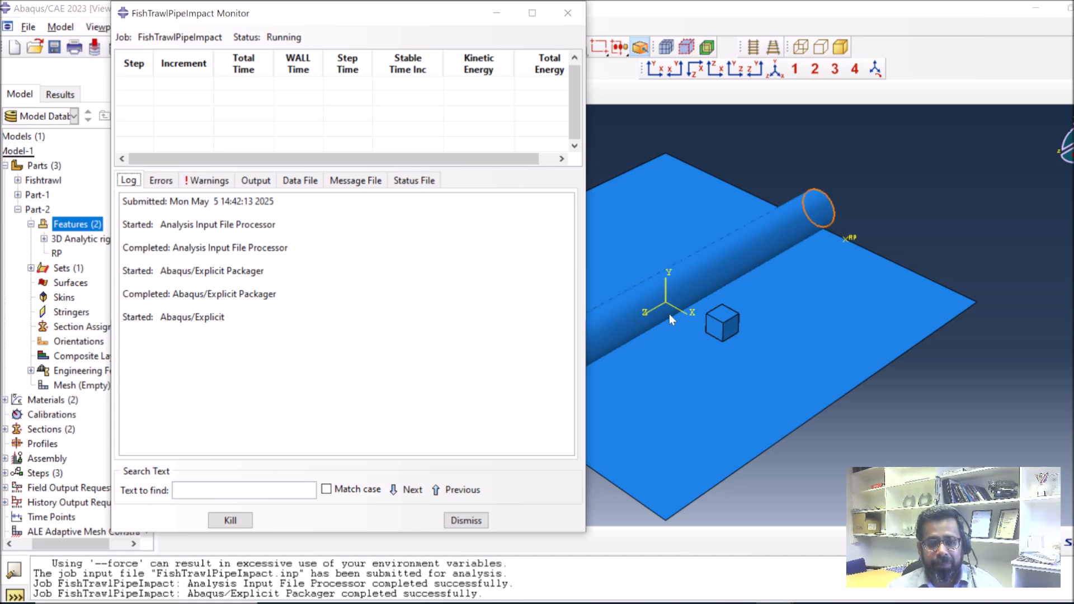
Step: Close the job monitor and review the velocity settings of boundary condition BC-3 in Step-2 in the Load module, leaving them unedited
{"action": "left_click", "coordinate": [466, 521]}
{"action": "left_click", "coordinate": [257, 96]}
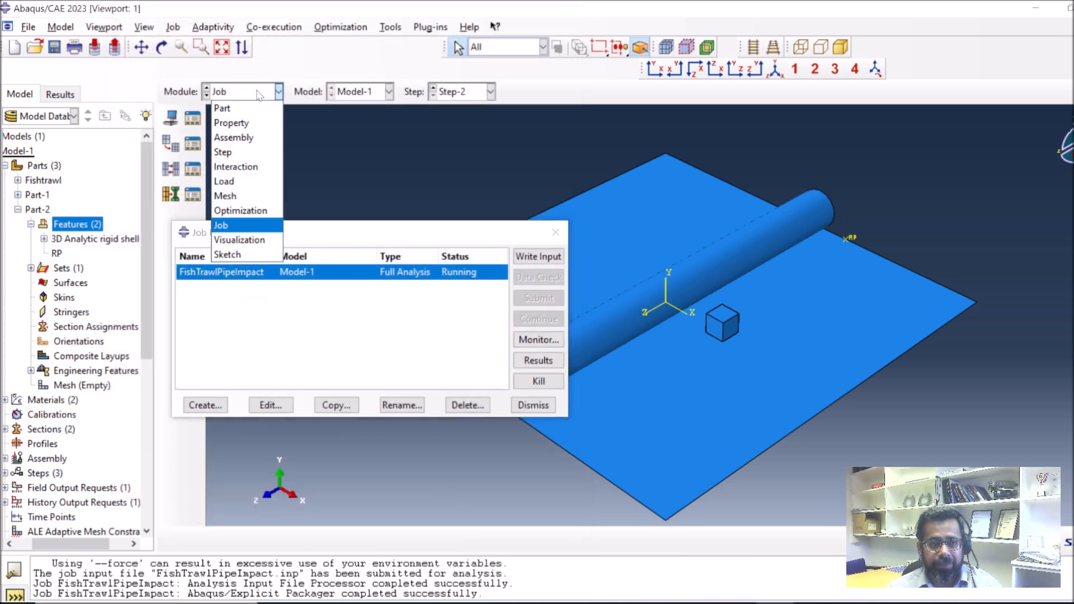
{"action": "left_click", "coordinate": [239, 182]}
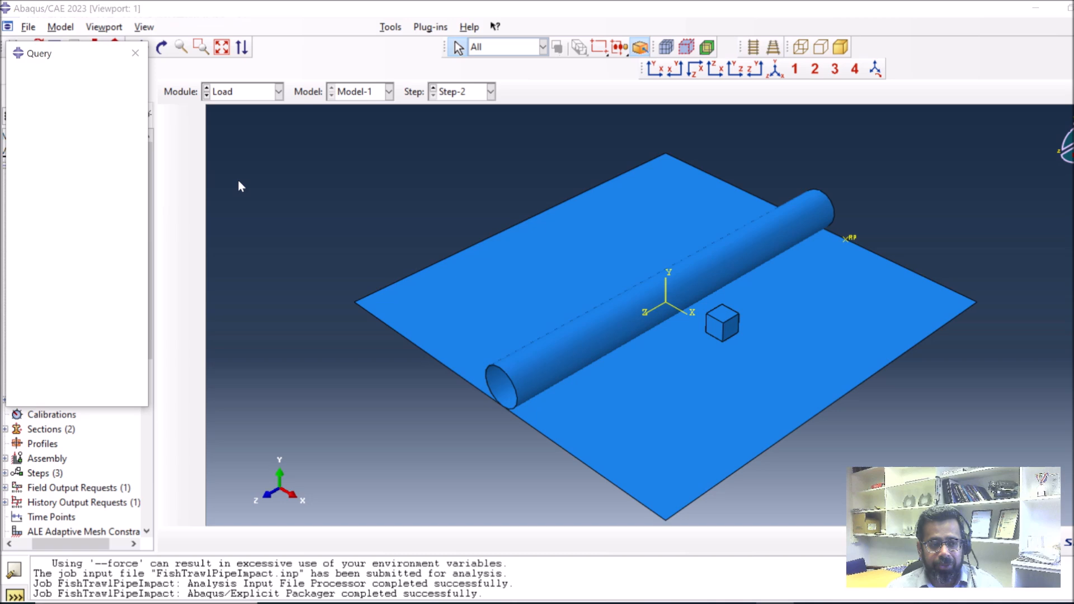
{"action": "left_click", "coordinate": [192, 144]}
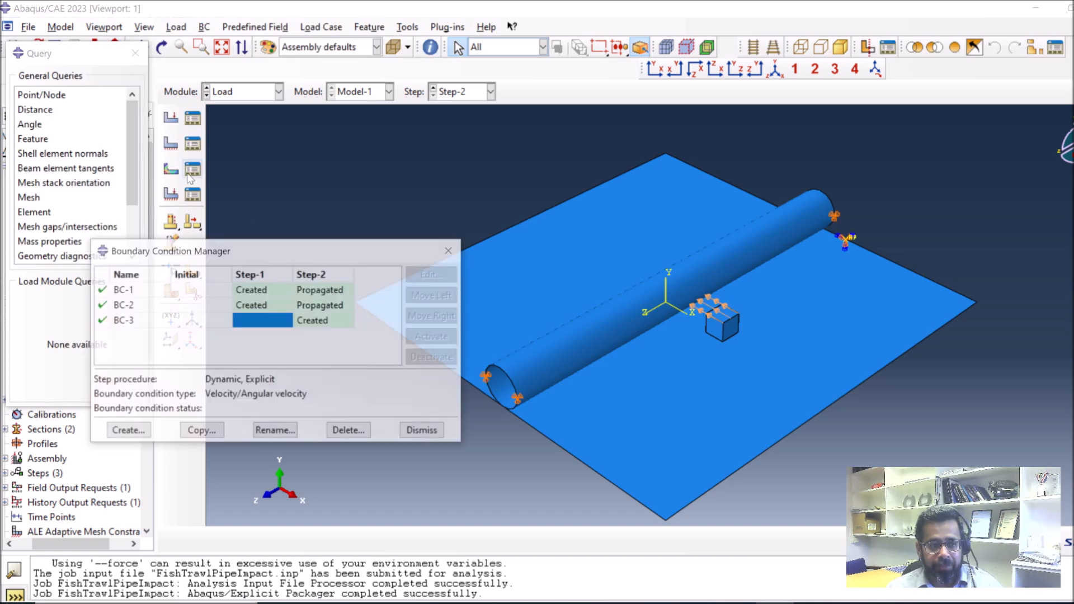
{"action": "double_click", "coordinate": [323, 322]}
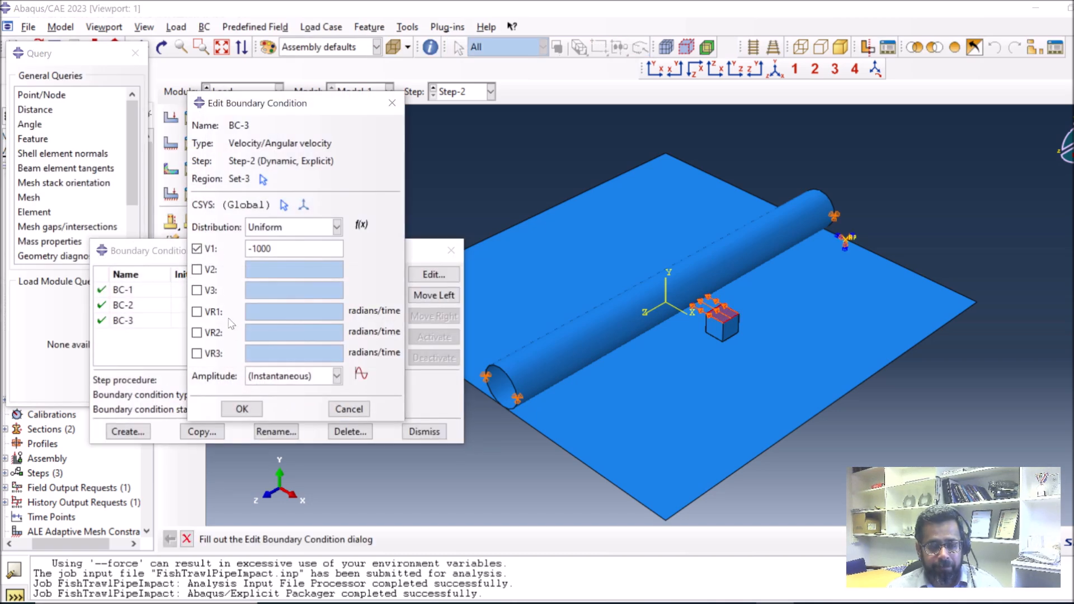
{"action": "left_click", "coordinate": [350, 409]}
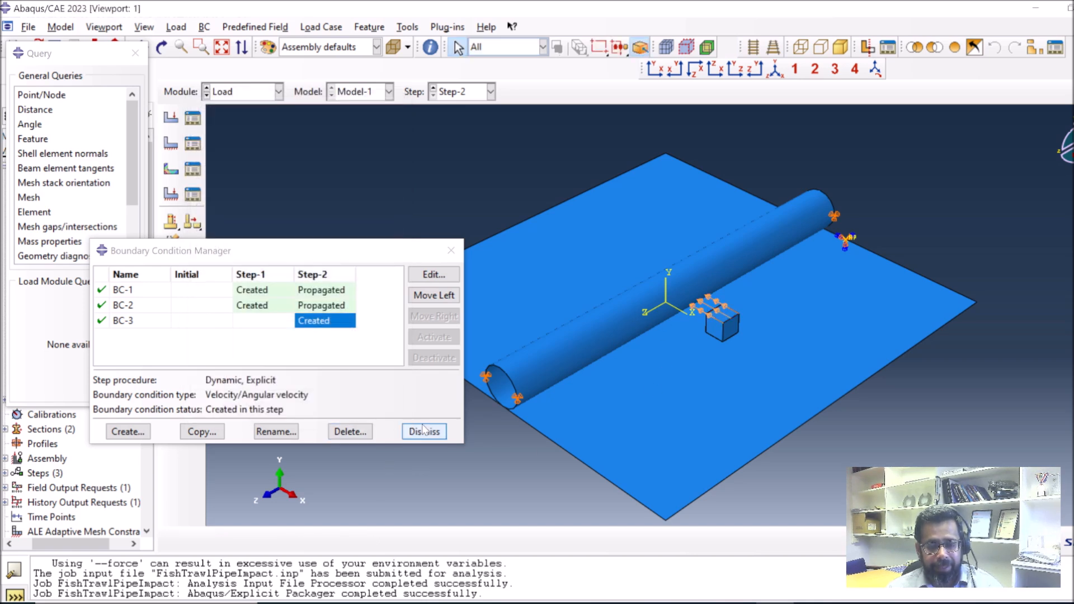
Step: Measure the distance from a lower corner of the Fishtrawl block to the point at the pipe's near end
{"action": "left_click", "coordinate": [55, 109]}
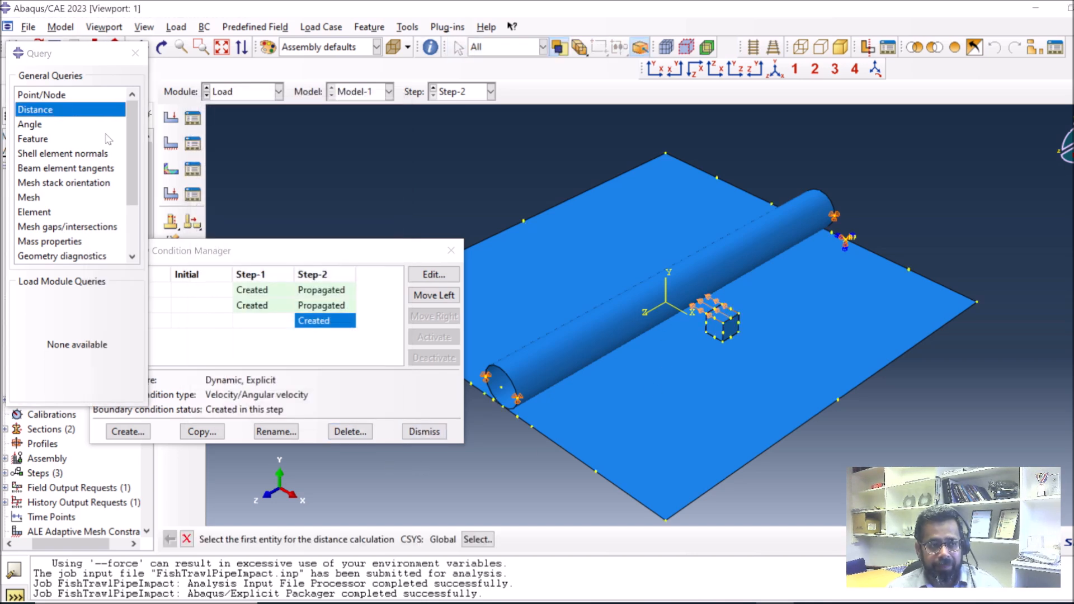
{"action": "left_click", "coordinate": [708, 334]}
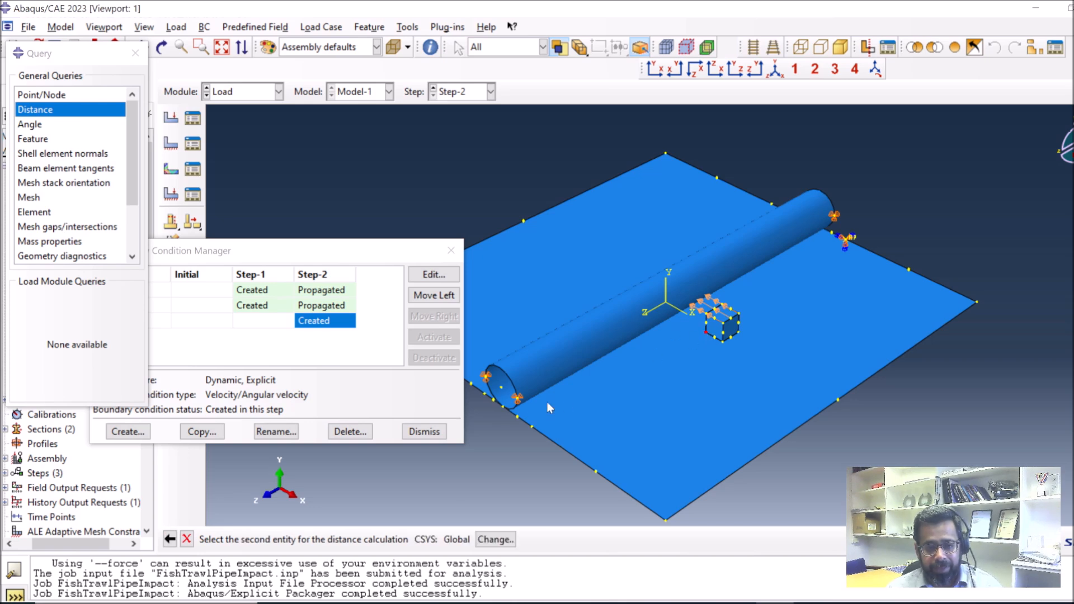
{"action": "left_click", "coordinate": [501, 394]}
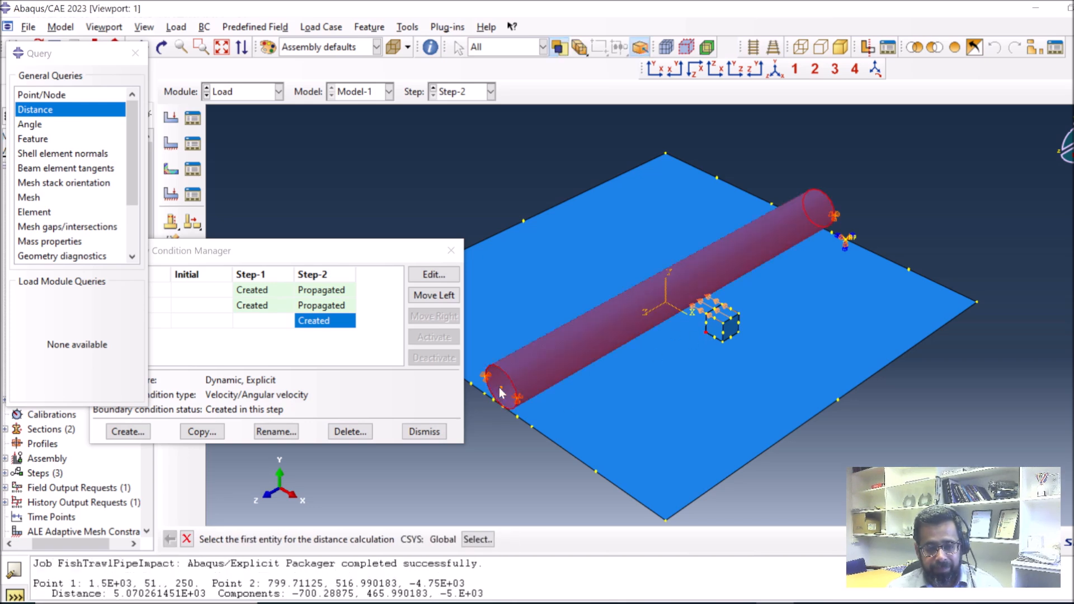
{"action": "left_click", "coordinate": [500, 386]}
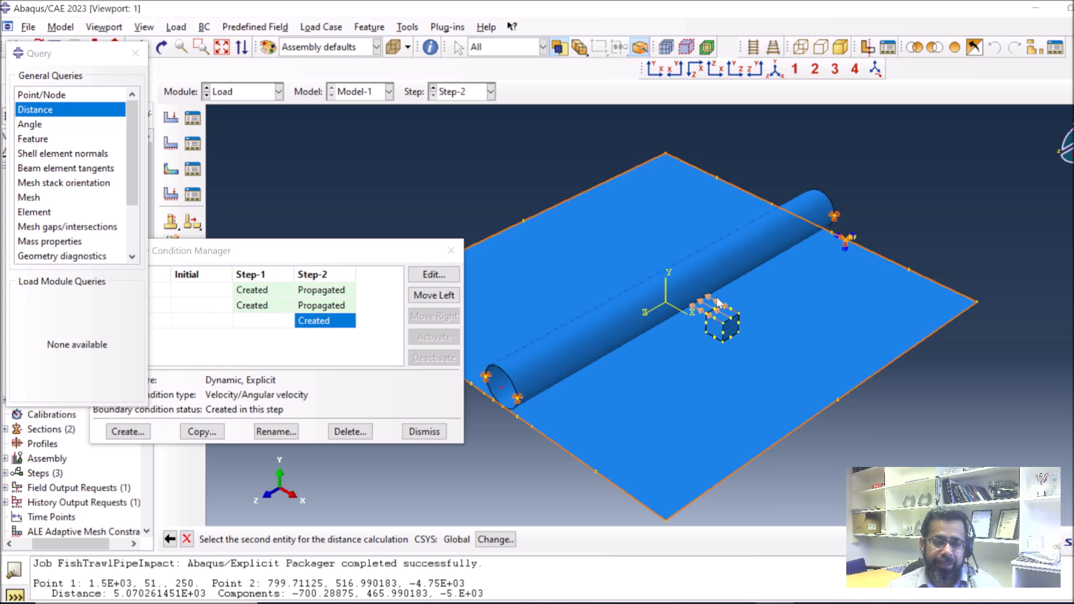
Step: Set the time period of the Dynamic, Explicit Step-2 to 3 in the Step module
{"action": "left_click", "coordinate": [248, 94]}
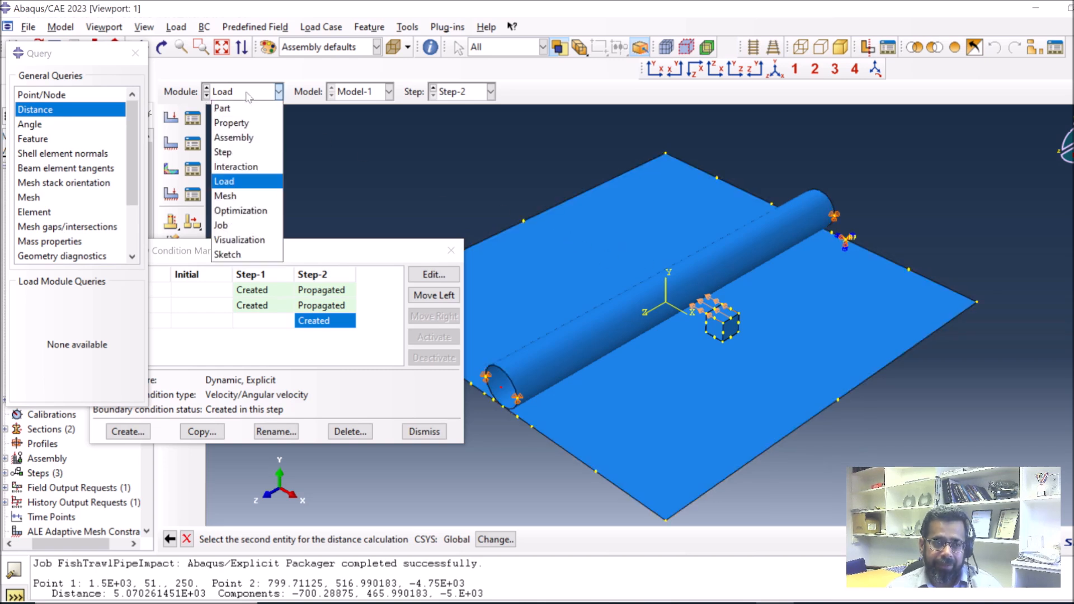
{"action": "left_click", "coordinate": [226, 151]}
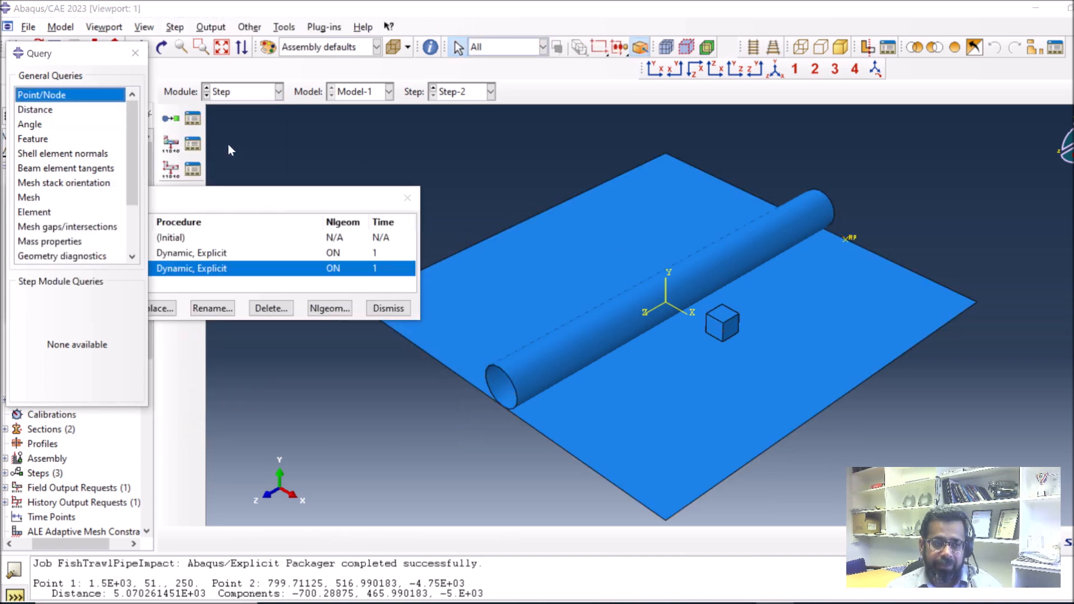
{"action": "left_click", "coordinate": [193, 119]}
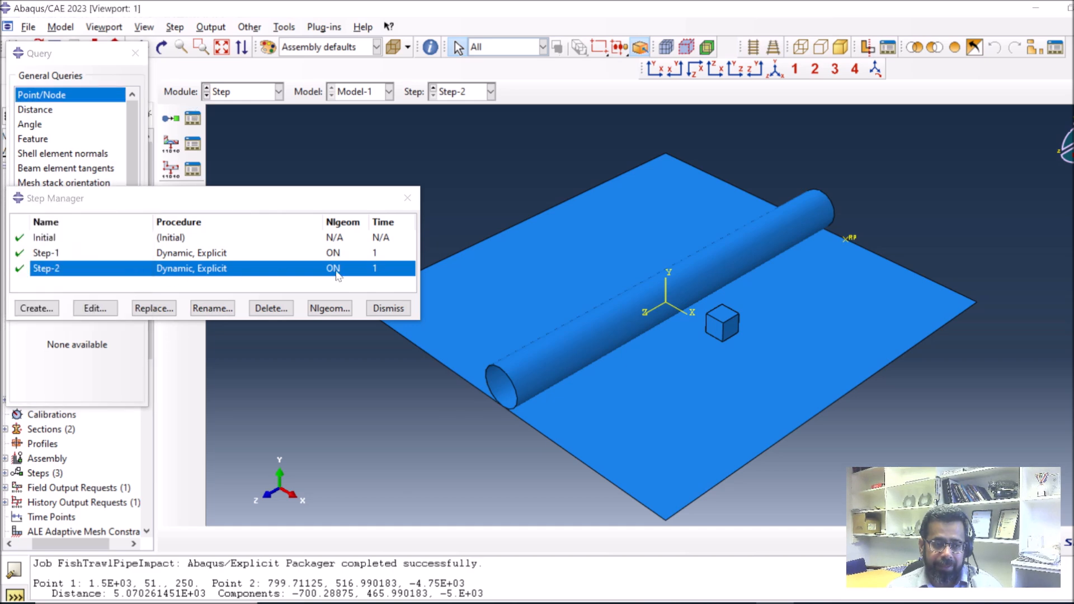
{"action": "left_click", "coordinate": [96, 308]}
{"action": "left_click_drag", "start_coordinate": [221, 232], "coordinate": [212, 230]}
{"action": "type", "text": "3"}
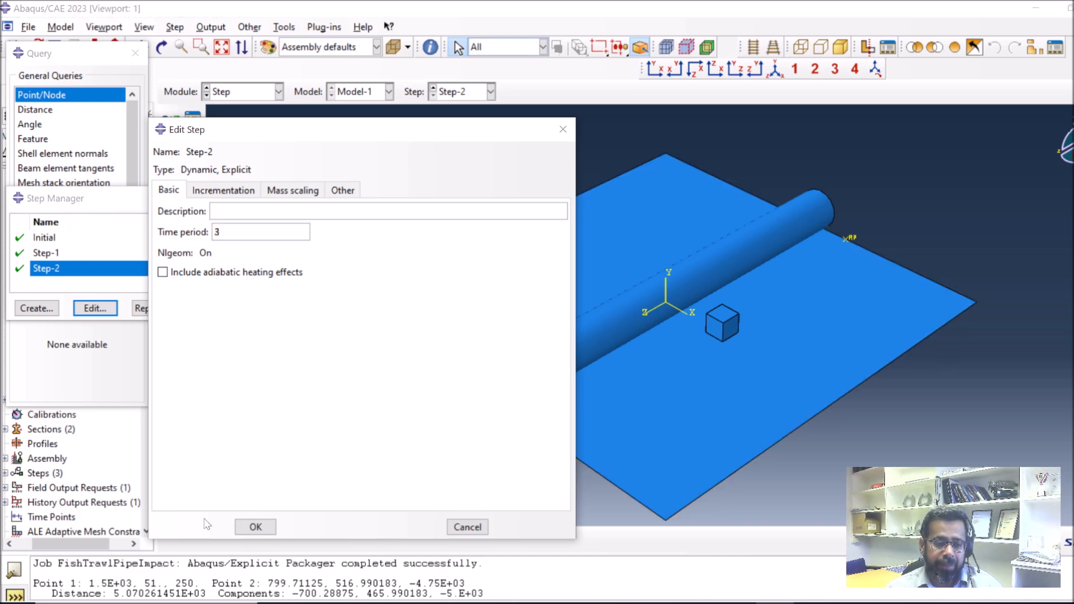
{"action": "left_click", "coordinate": [256, 527]}
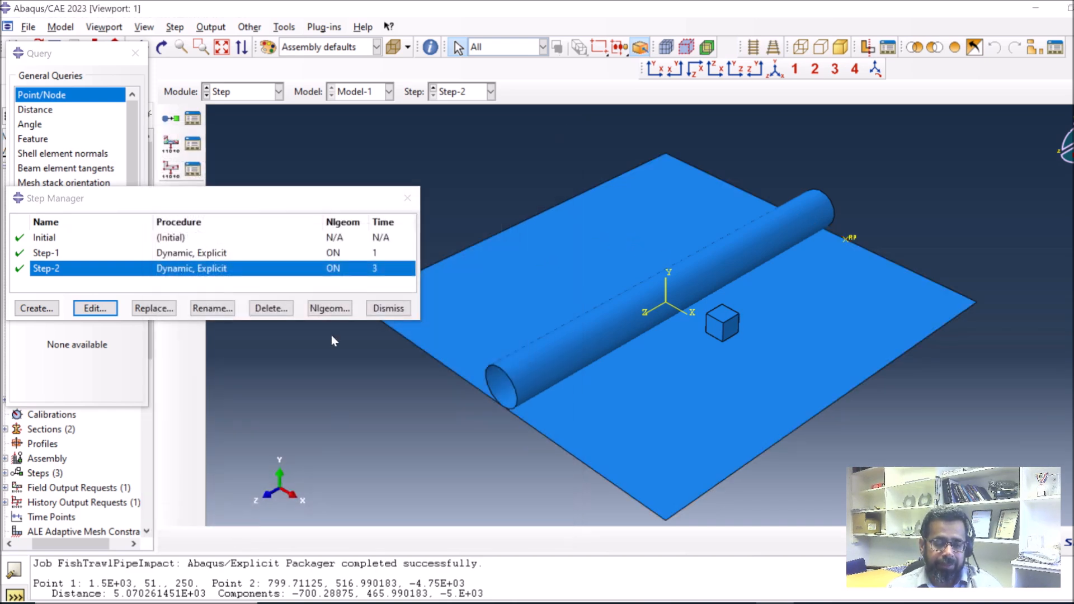
Step: Kill the running FishTrawlPipeImpact job from its monitor and resubmit it, overwriting the existing job files
{"action": "left_click", "coordinate": [255, 94]}
{"action": "left_click", "coordinate": [257, 223]}
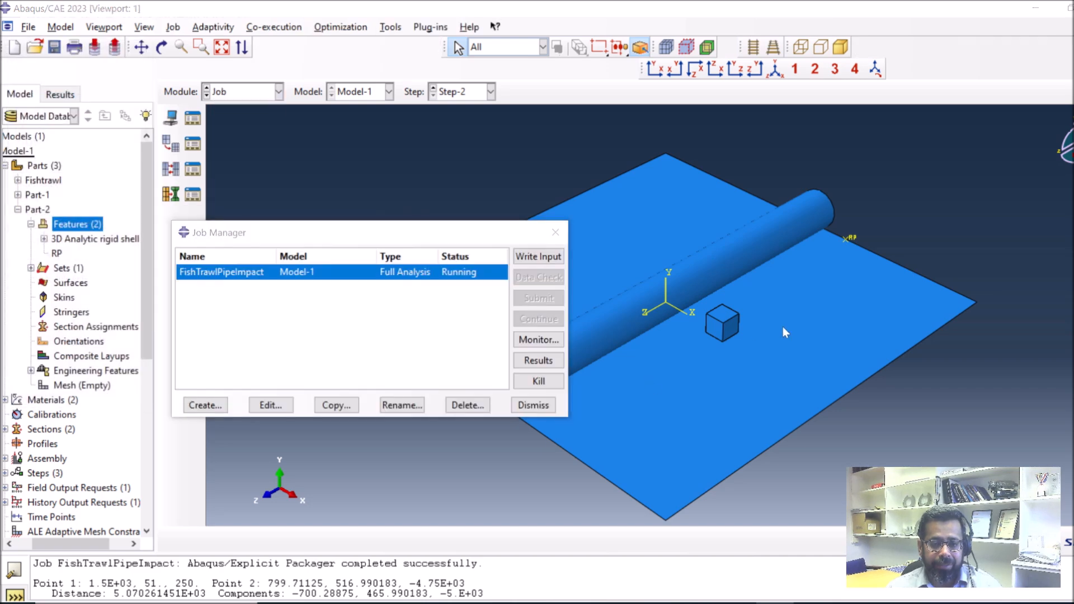
{"action": "left_click", "coordinate": [520, 341]}
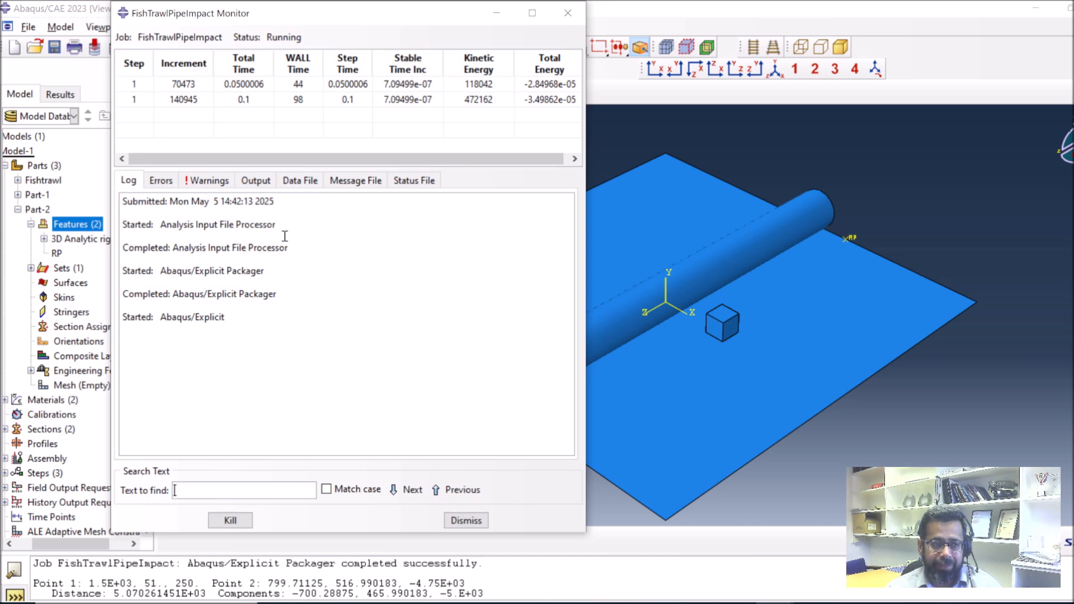
{"action": "left_click", "coordinate": [230, 521]}
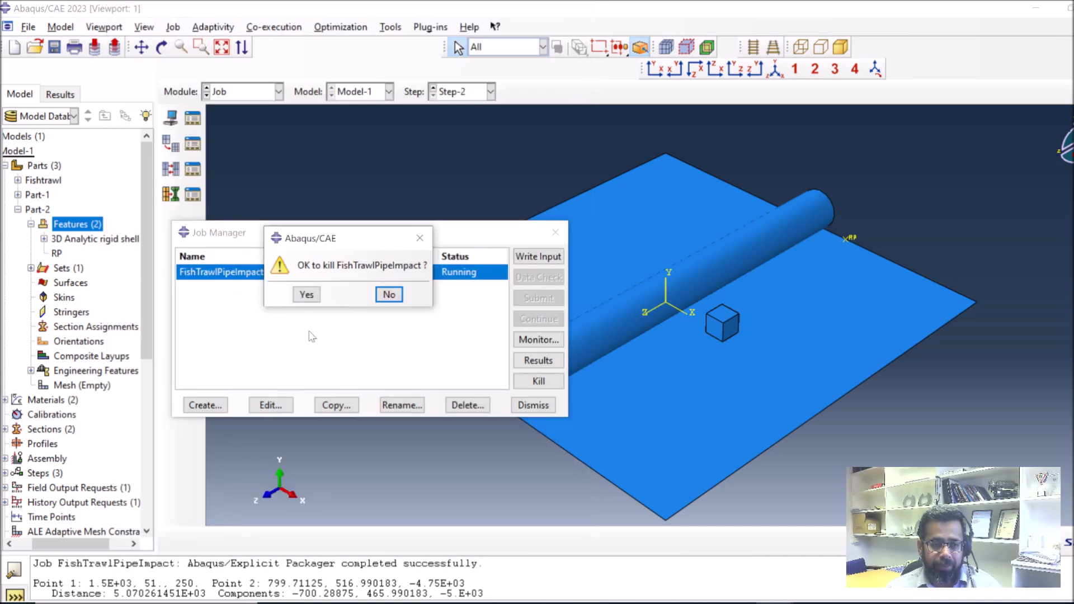
{"action": "left_click", "coordinate": [306, 295]}
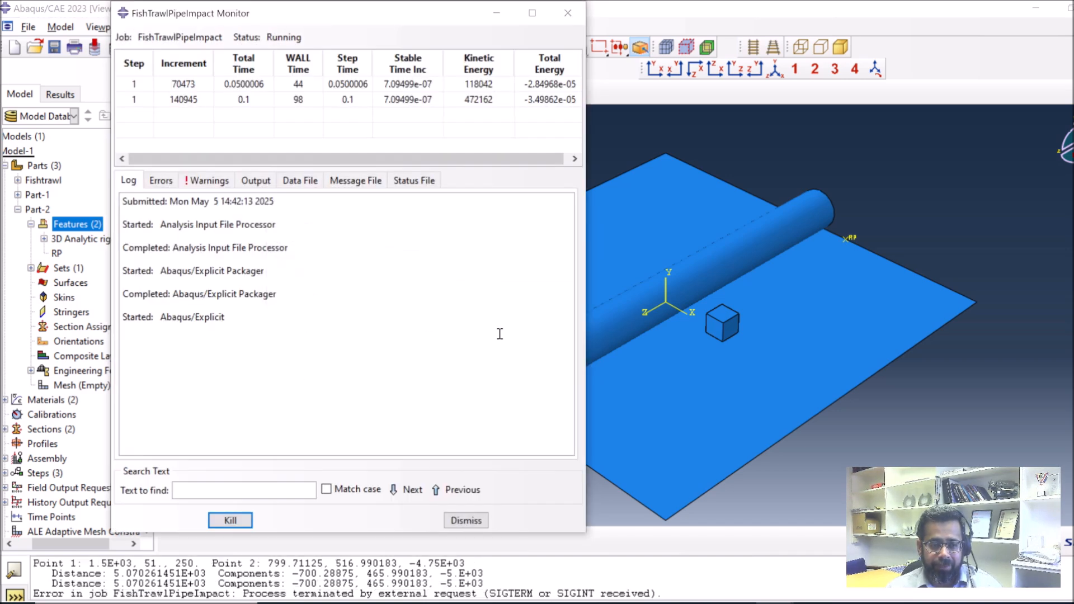
{"action": "left_click", "coordinate": [466, 523]}
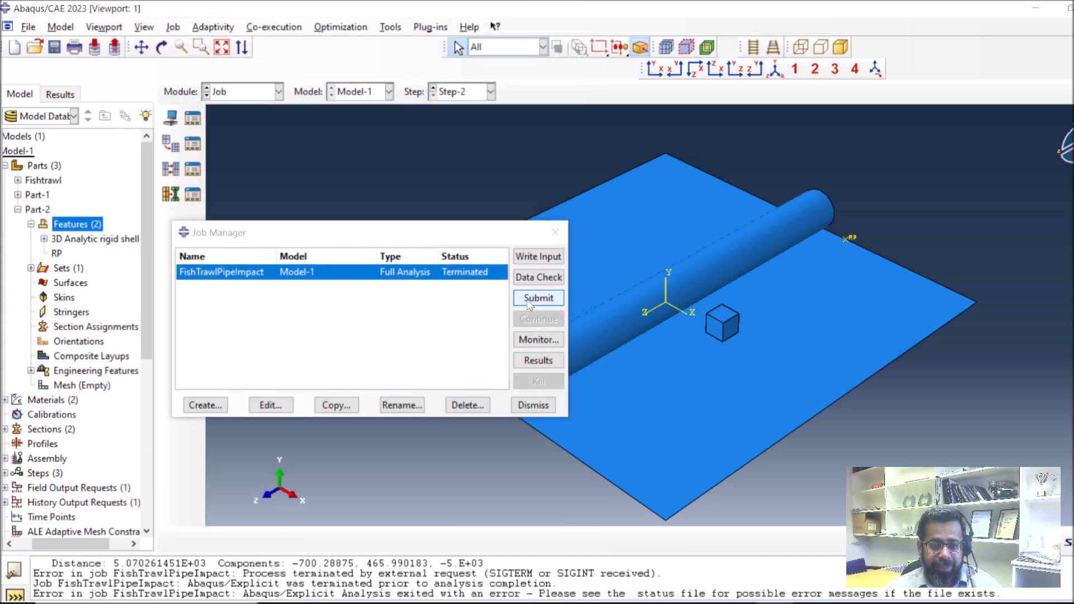
{"action": "left_click", "coordinate": [529, 300]}
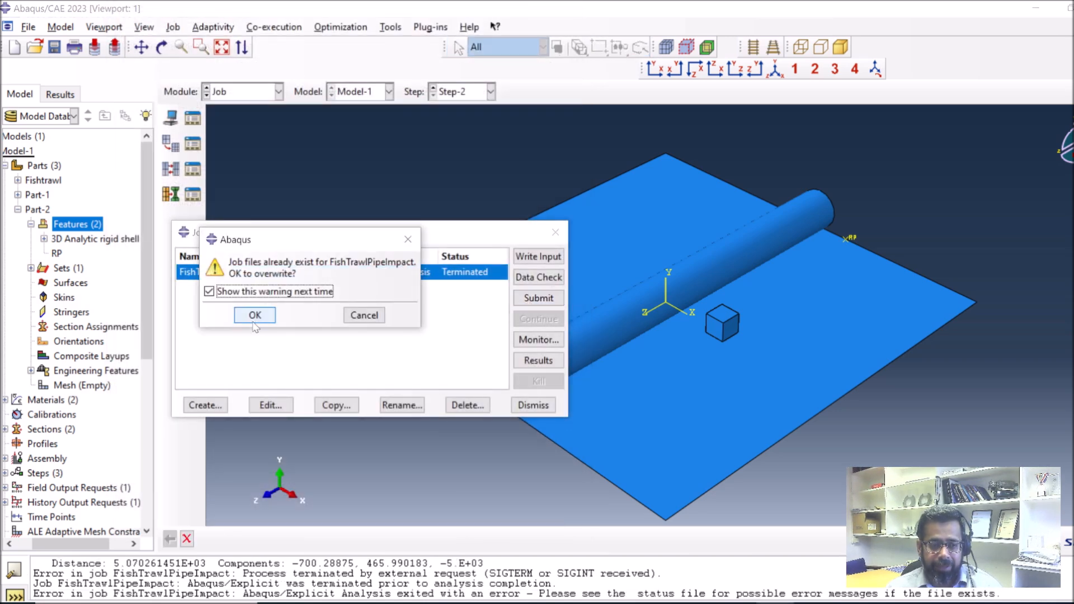
{"action": "left_click", "coordinate": [255, 316]}
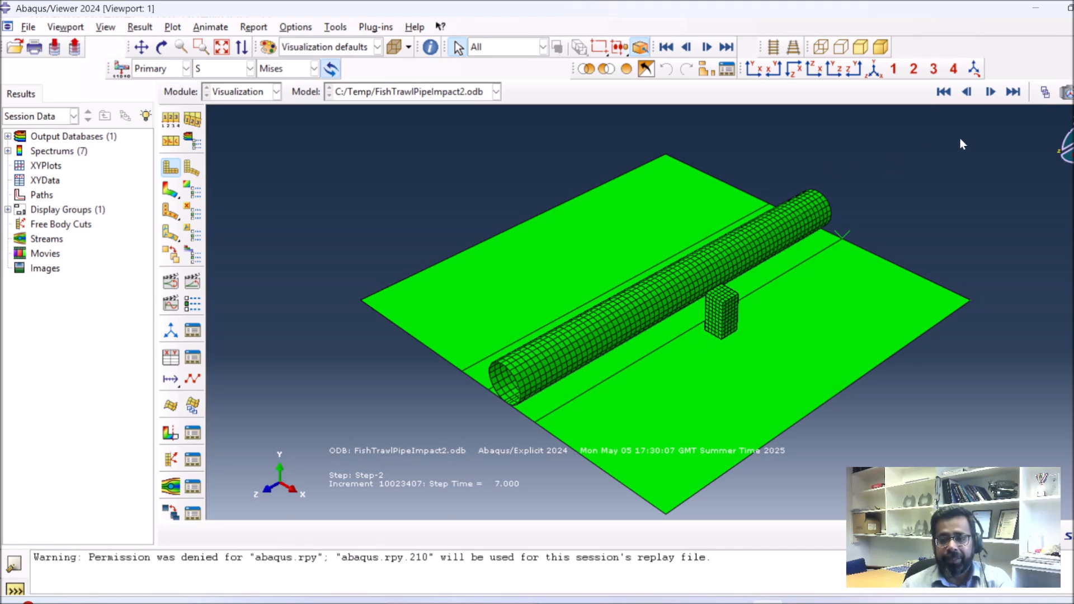
Step: In Abaqus/Viewer, plot Mises stress contours on the deformed shape of FishTrawlPipeImpact2.odb and go to the first frame
{"action": "left_click", "coordinate": [172, 190]}
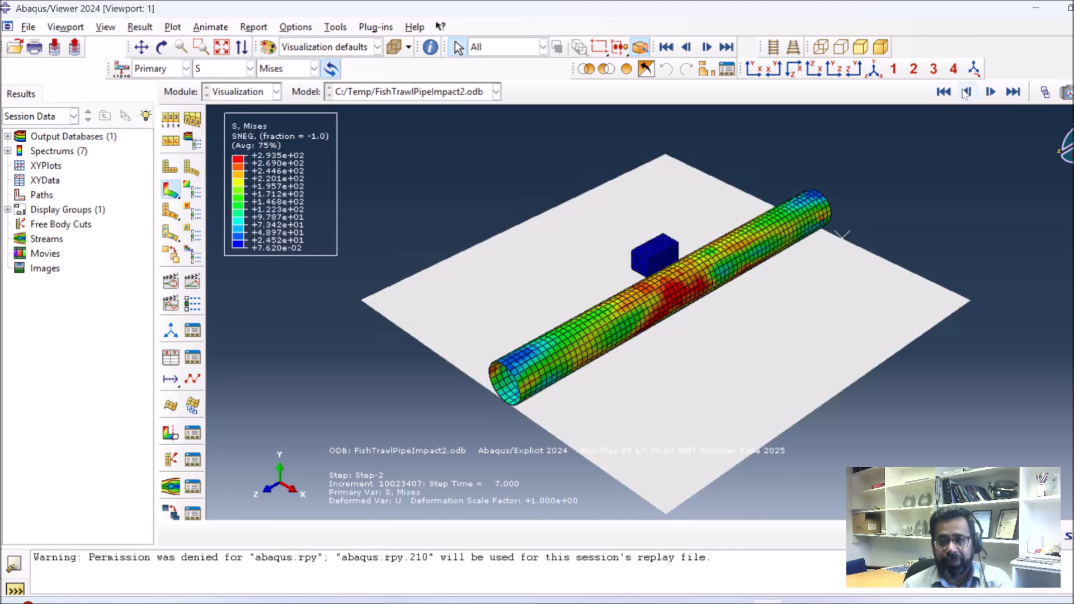
{"action": "left_click", "coordinate": [946, 91]}
{"action": "left_click", "coordinate": [967, 92]}
{"action": "left_click", "coordinate": [945, 91]}
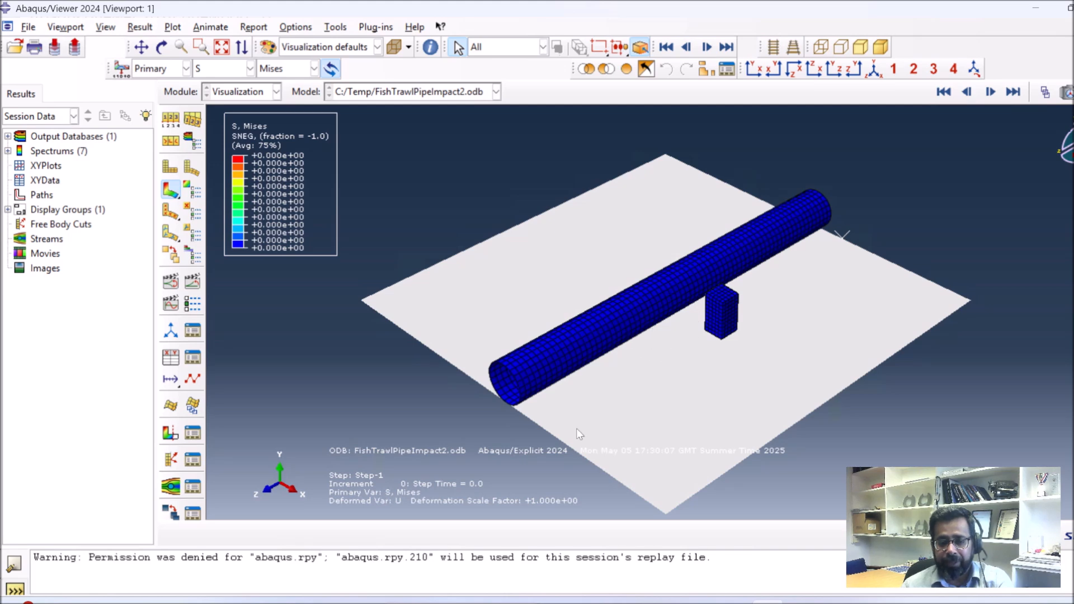
Step: Advance frame by frame through Step-1 up to step time 1.000 to examine the Mises stresses in the pipe and block
{"action": "left_click", "coordinate": [990, 91]}
{"action": "left_click", "coordinate": [990, 92]}
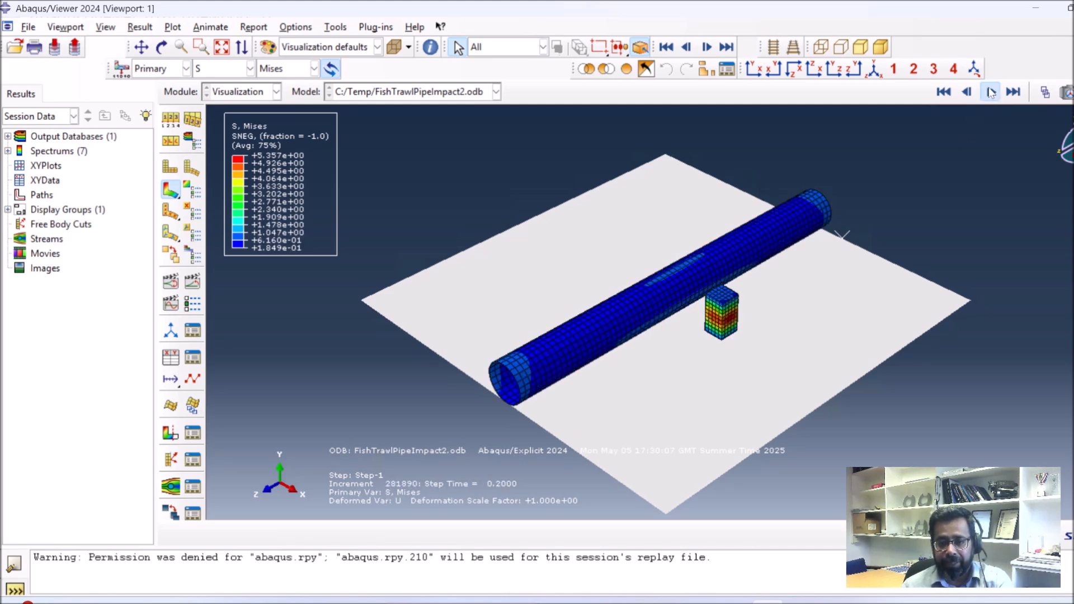
{"action": "left_click", "coordinate": [991, 91]}
{"action": "left_click", "coordinate": [991, 91]}
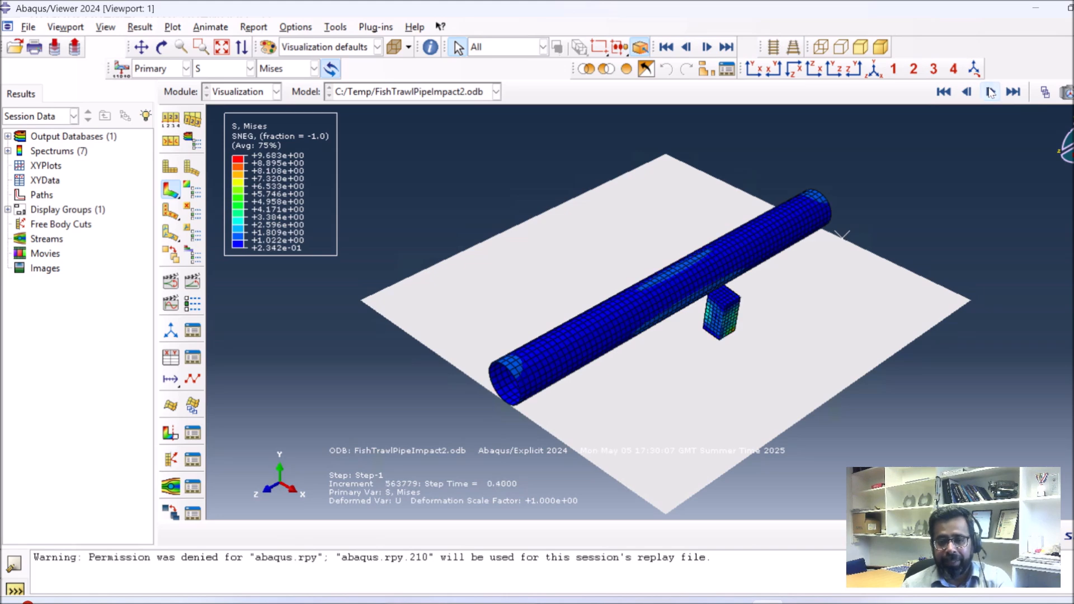
{"action": "left_click", "coordinate": [990, 91]}
{"action": "left_click", "coordinate": [990, 91]}
{"action": "left_click", "coordinate": [991, 91]}
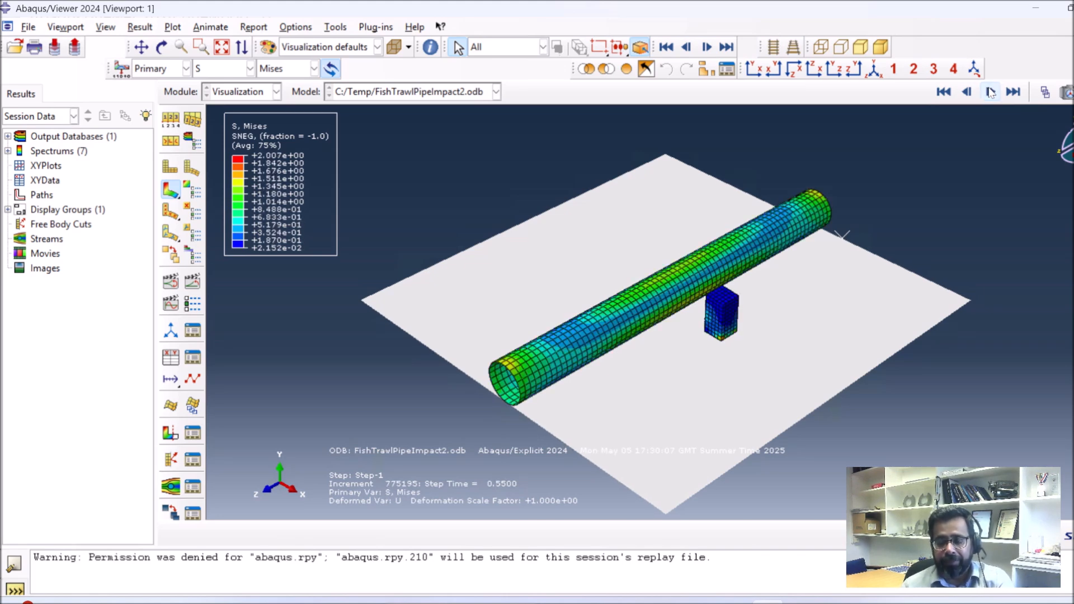
{"action": "left_click", "coordinate": [990, 91]}
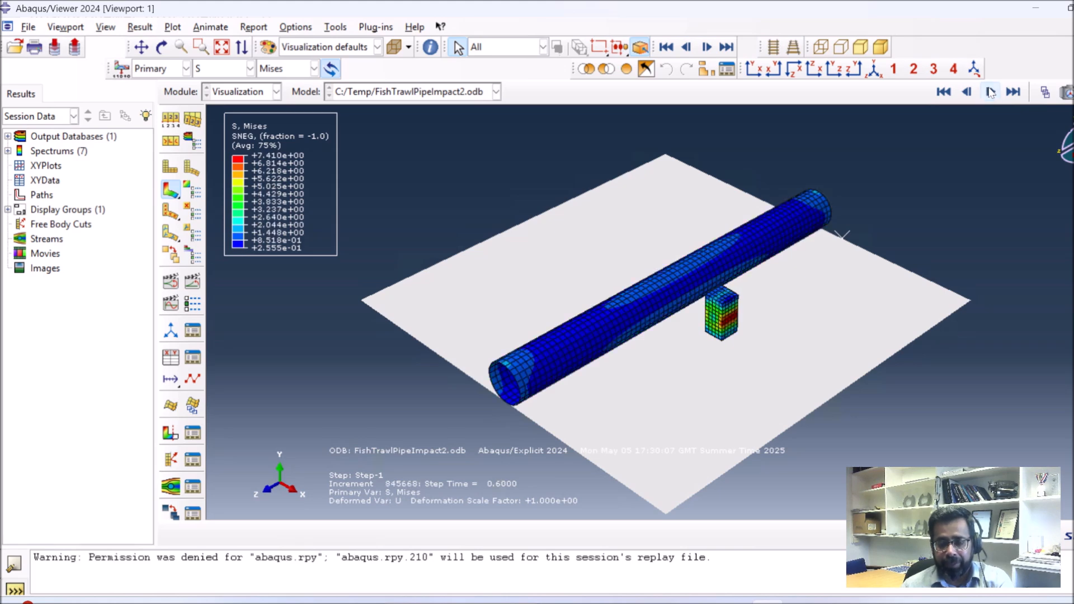
{"action": "left_click", "coordinate": [991, 91]}
{"action": "left_click", "coordinate": [991, 92]}
{"action": "left_click", "coordinate": [991, 92]}
{"action": "left_click", "coordinate": [991, 93]}
{"action": "left_click", "coordinate": [992, 93]}
{"action": "left_click", "coordinate": [992, 93]}
{"action": "left_click", "coordinate": [991, 93]}
{"action": "left_click", "coordinate": [991, 92]}
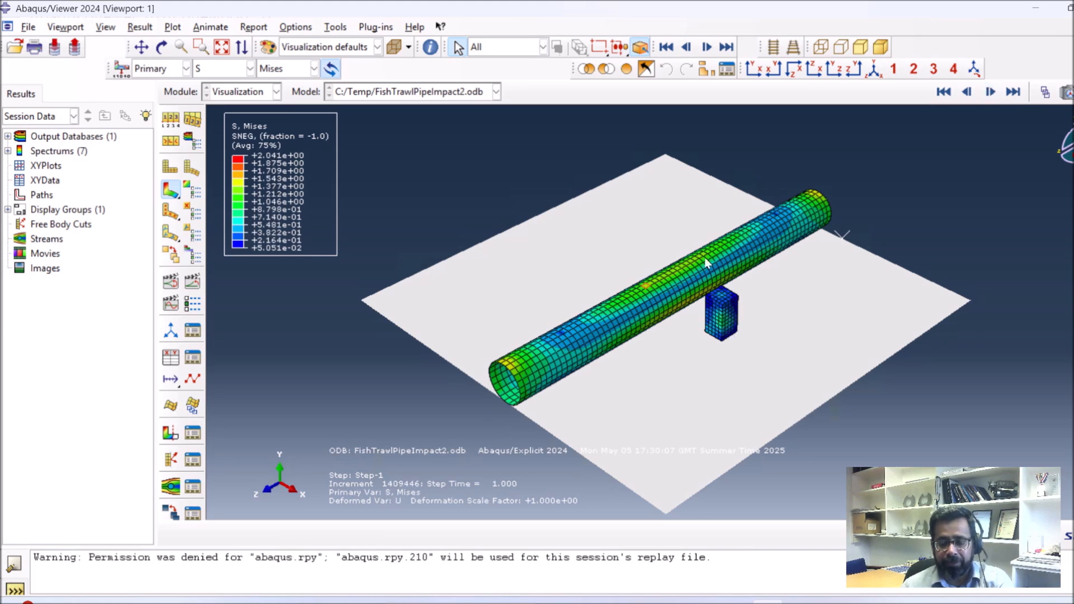
Step: Advance through the Step-2 frames to step time 7.000 to examine the block's impact on the pipe and the resulting stresses
{"action": "left_click", "coordinate": [991, 93]}
{"action": "left_click", "coordinate": [990, 93]}
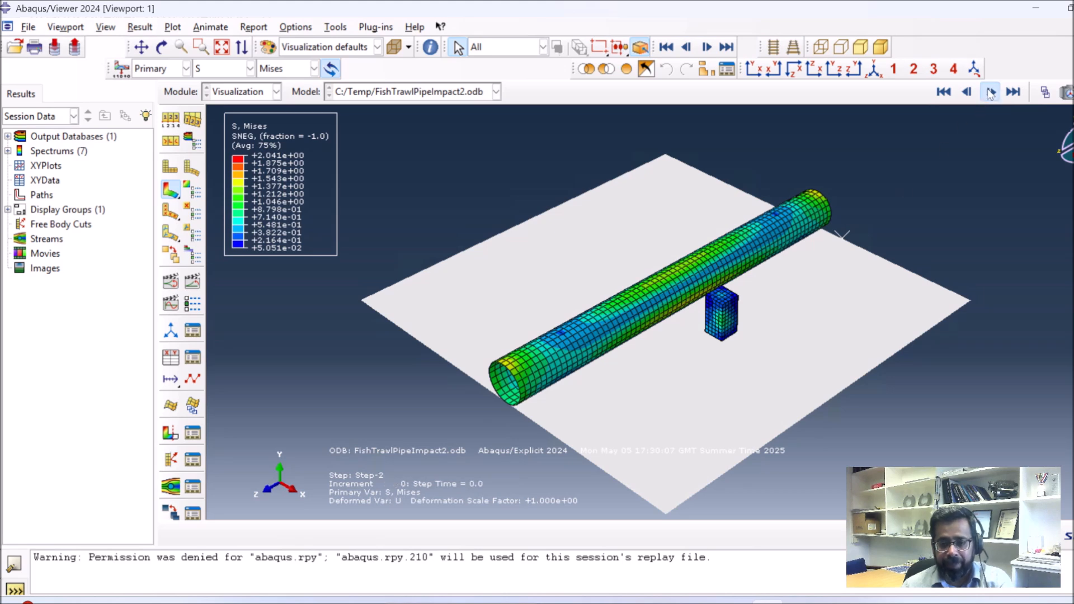
{"action": "left_click", "coordinate": [990, 93]}
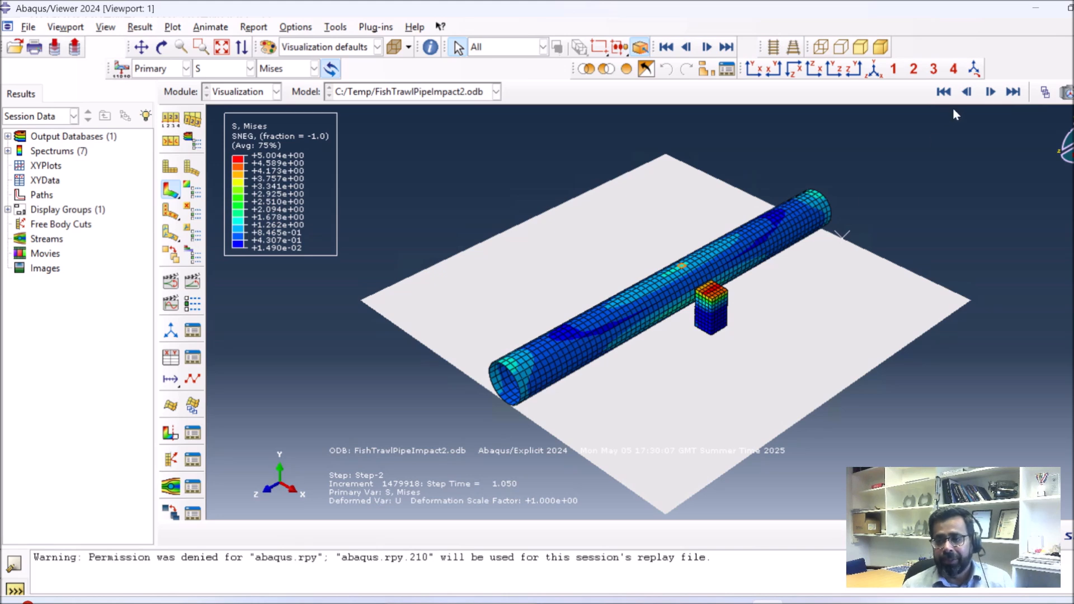
{"action": "left_click", "coordinate": [990, 92]}
{"action": "left_click", "coordinate": [991, 91]}
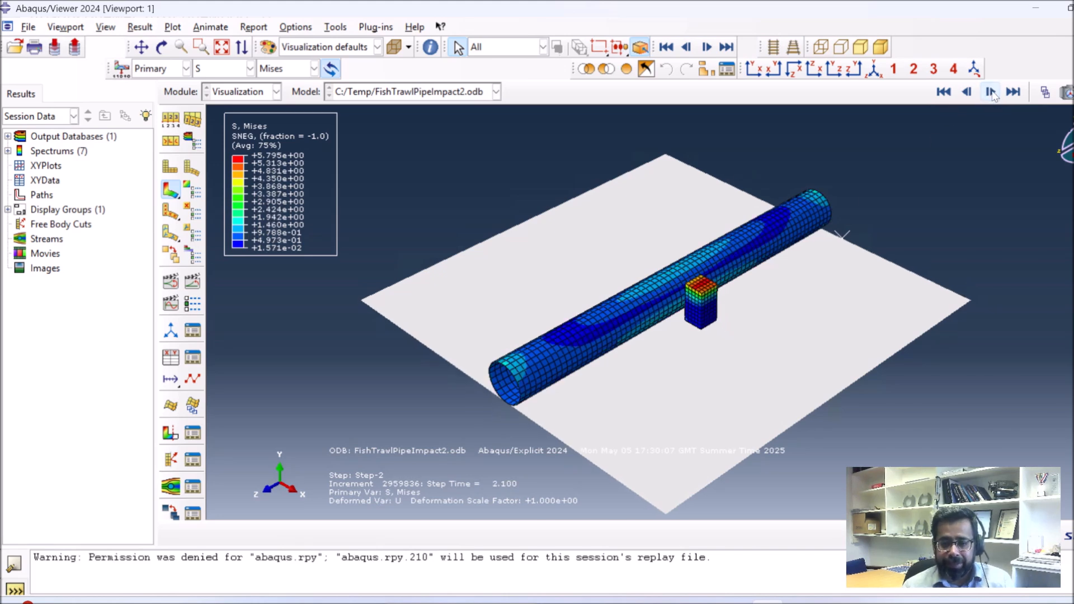
{"action": "left_click", "coordinate": [990, 92]}
{"action": "left_click", "coordinate": [990, 92]}
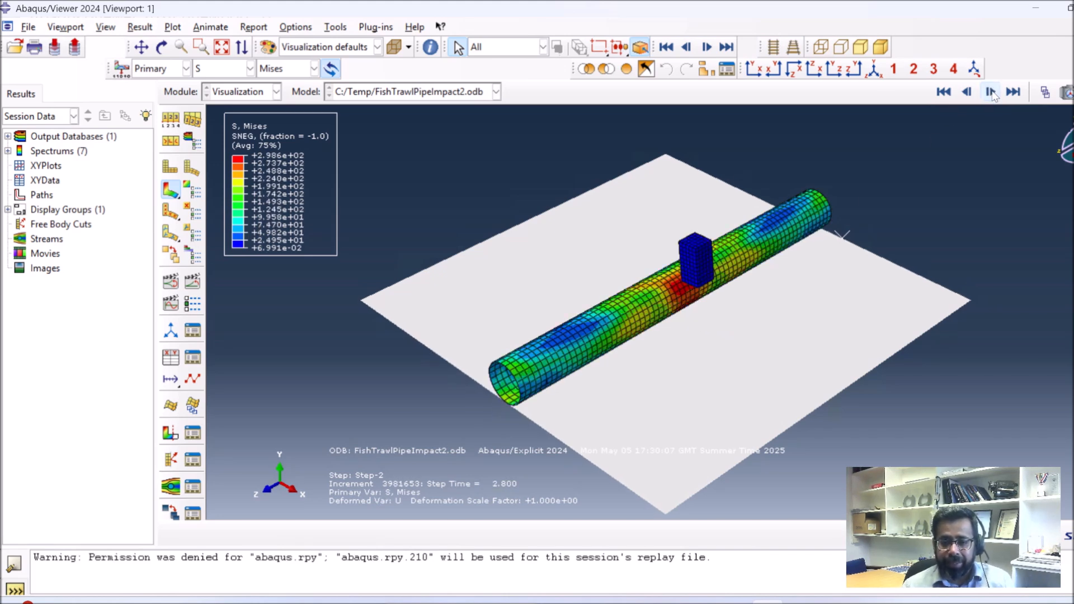
{"action": "left_click", "coordinate": [991, 91]}
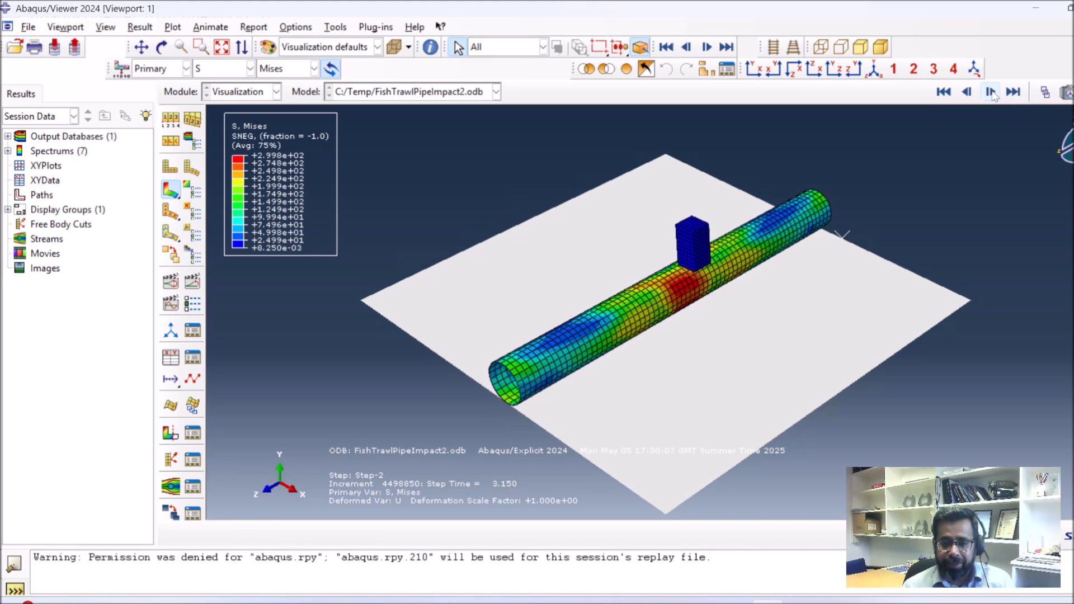
{"action": "left_click", "coordinate": [991, 92]}
{"action": "left_click", "coordinate": [991, 91]}
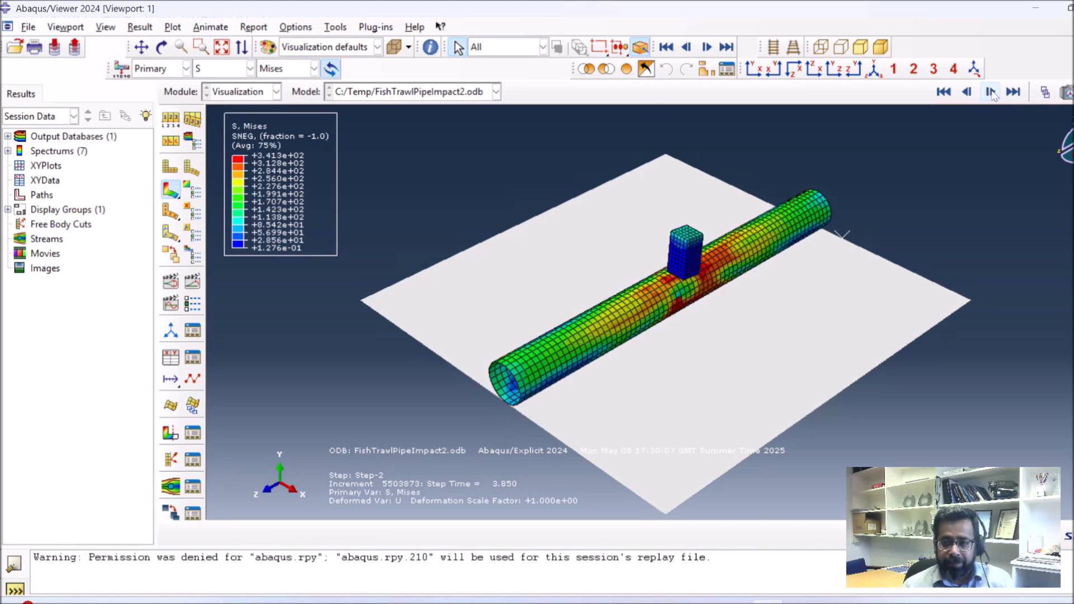
{"action": "left_click", "coordinate": [991, 92]}
{"action": "left_click", "coordinate": [990, 92]}
{"action": "left_click", "coordinate": [990, 92]}
{"action": "left_click", "coordinate": [991, 92]}
{"action": "left_click", "coordinate": [990, 92]}
{"action": "left_click", "coordinate": [990, 92]}
{"action": "left_click", "coordinate": [990, 91]}
{"action": "left_click", "coordinate": [991, 92]}
{"action": "left_click", "coordinate": [990, 91]}
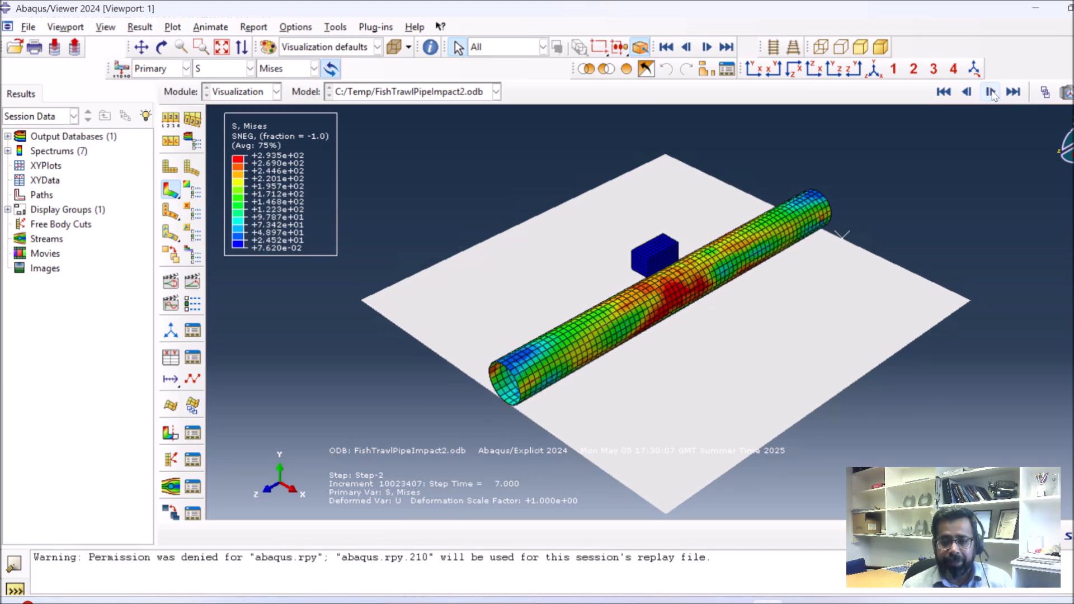